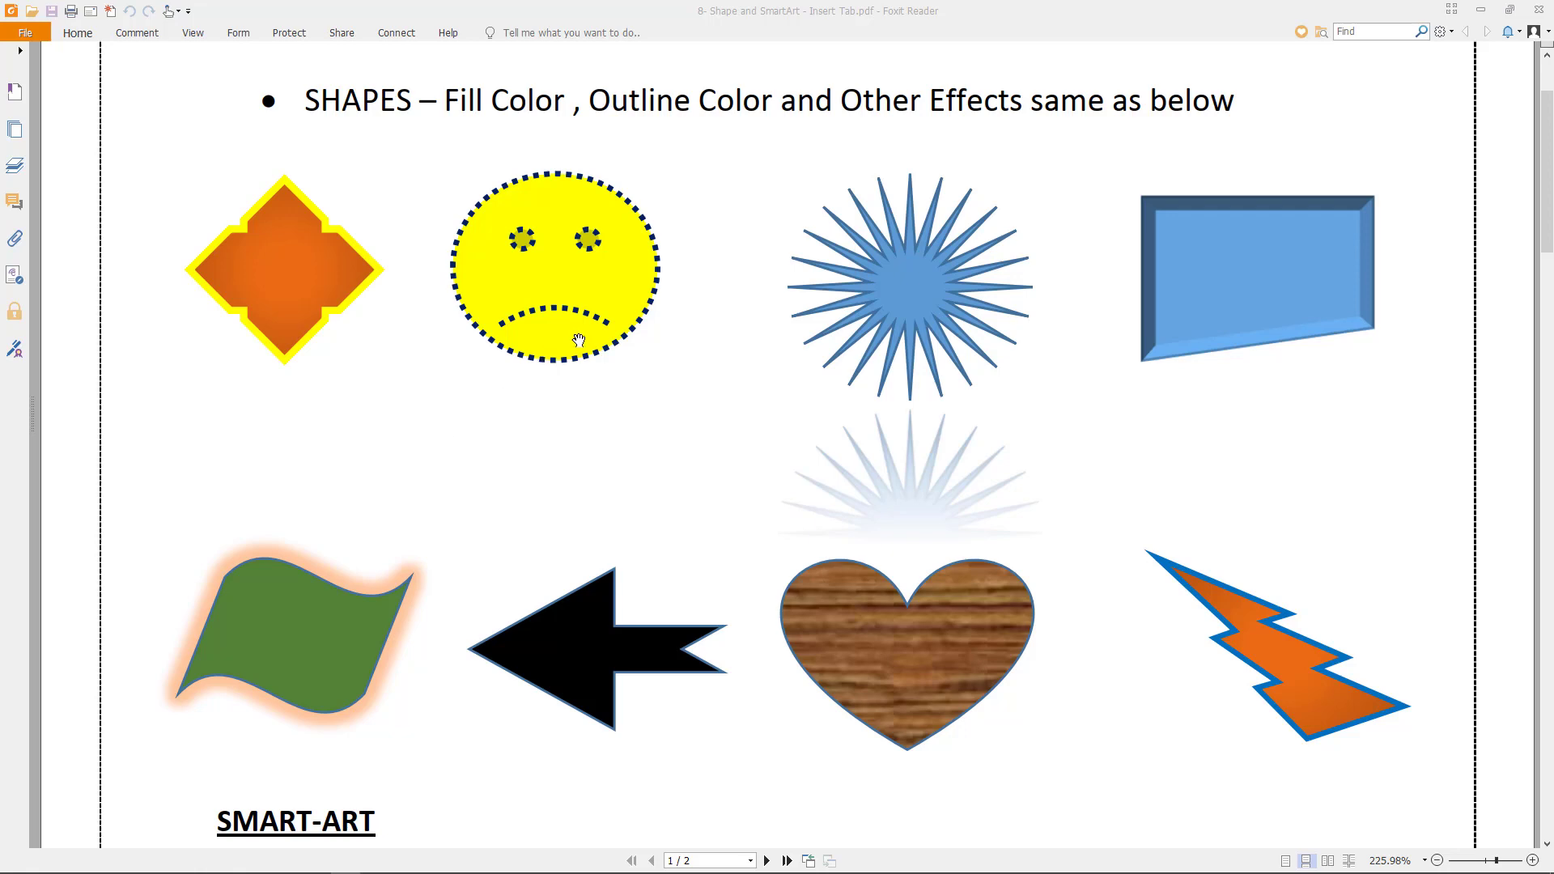
Scroll through the reference PDF's SmartArt and shape pages, then return to the top and switch to Word
scroll(580, 340, up, 3)
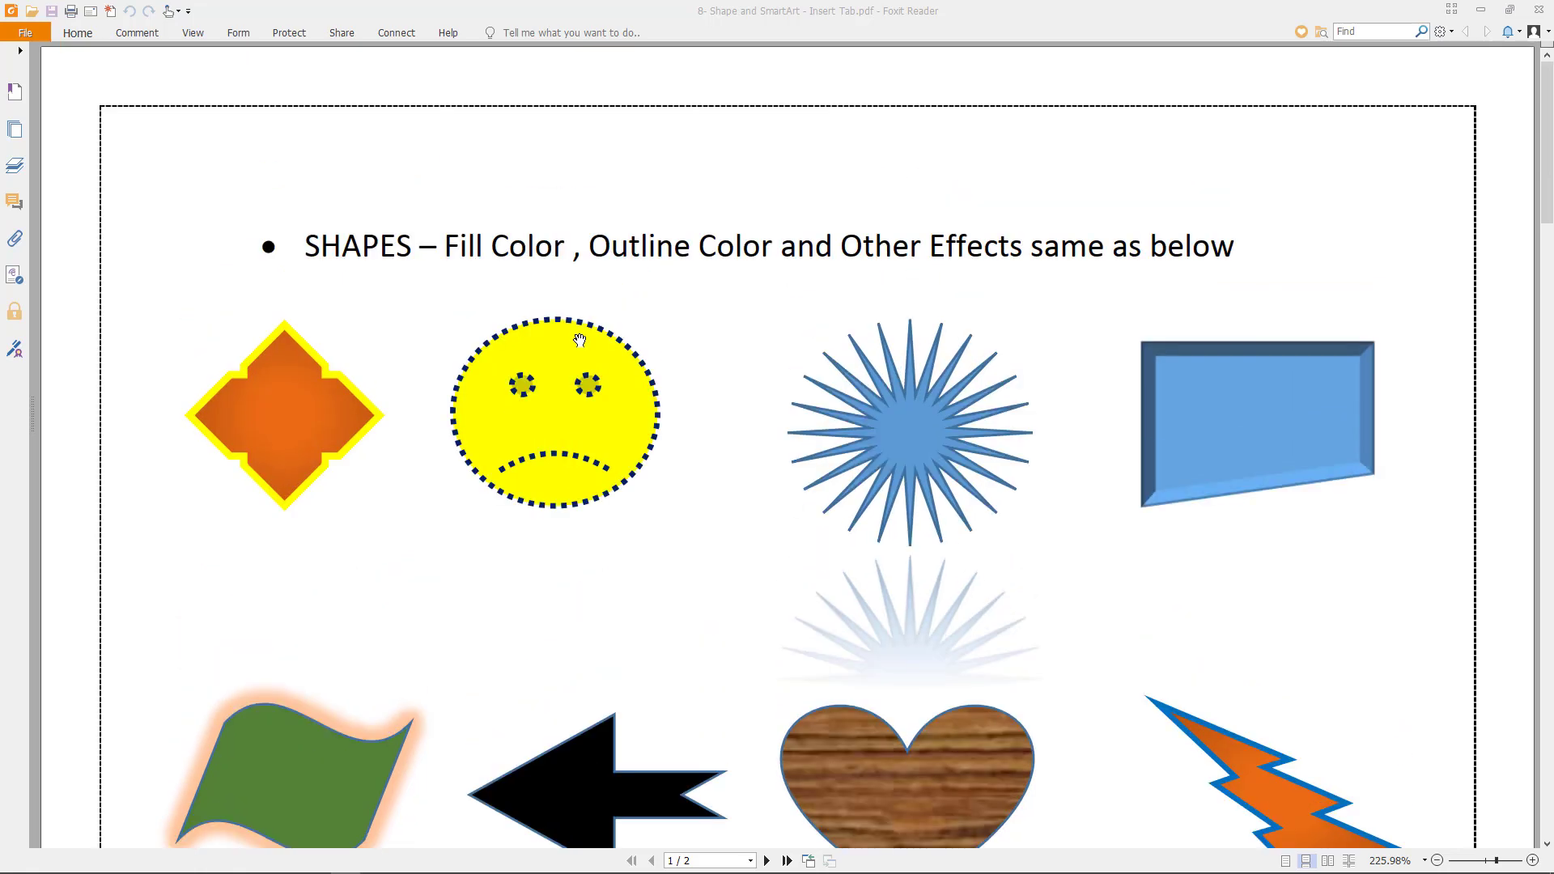
scroll(579, 340, down, 2)
scroll(580, 340, down, 4)
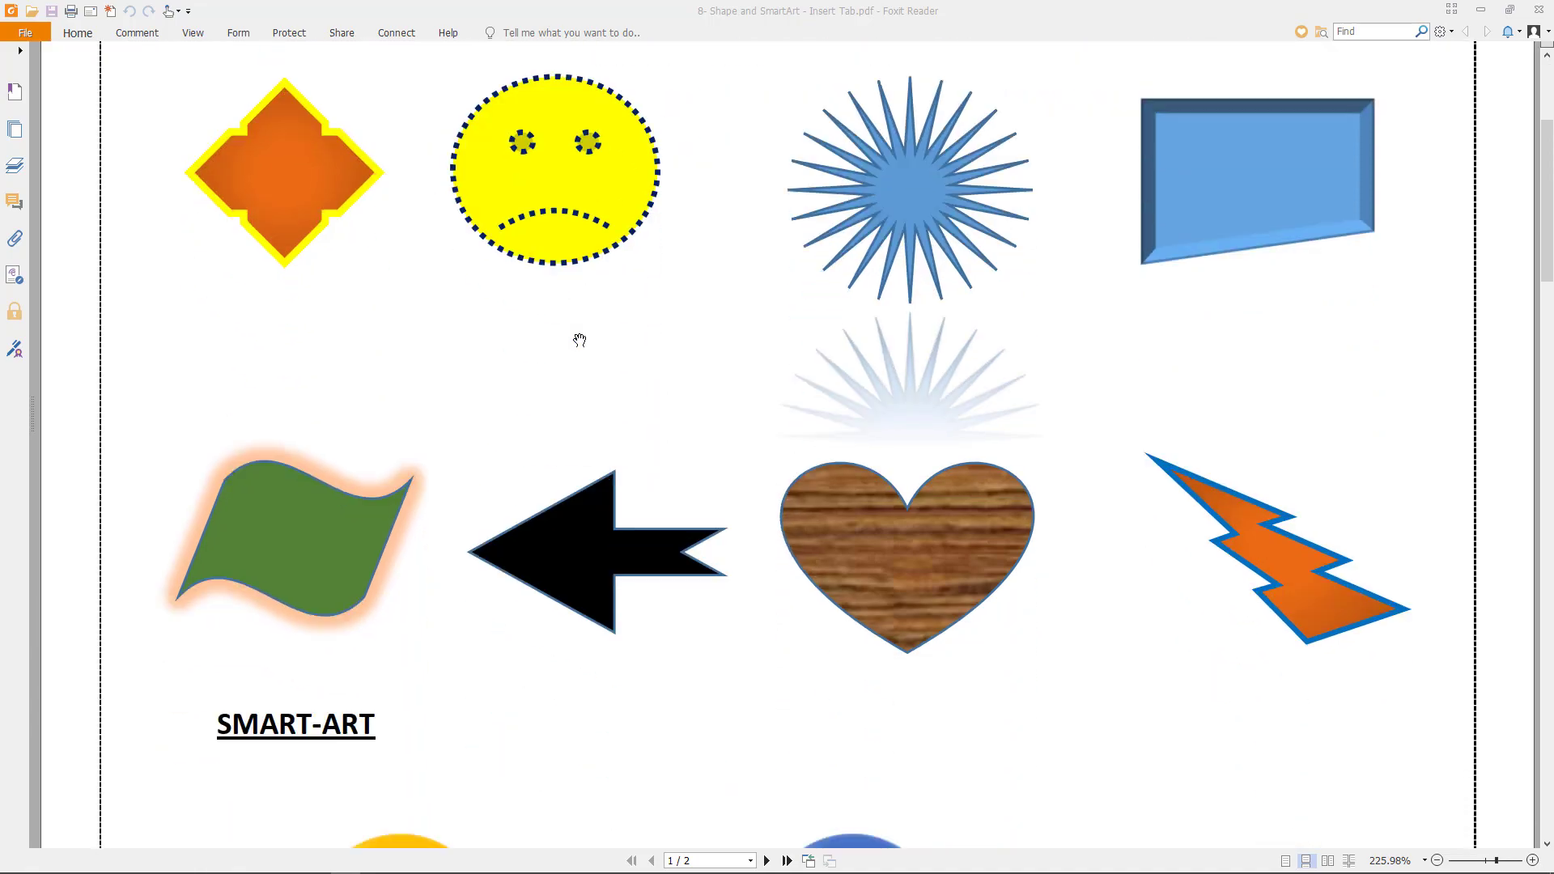
scroll(579, 340, down, 4)
scroll(579, 340, down, 3)
scroll(580, 340, down, 2)
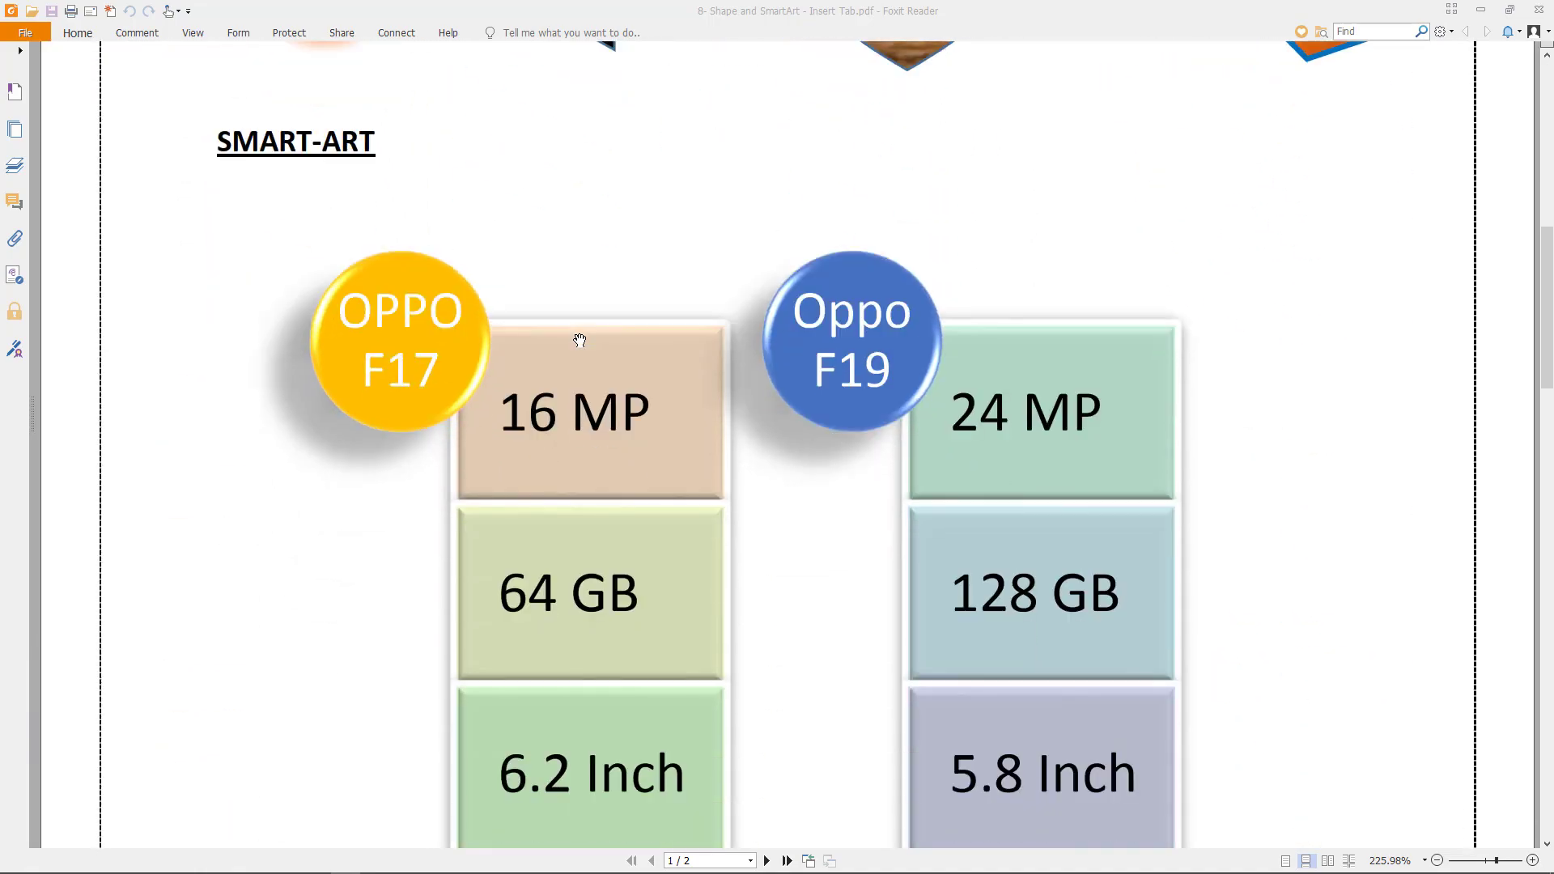
scroll(579, 340, down, 3)
scroll(580, 340, down, 2)
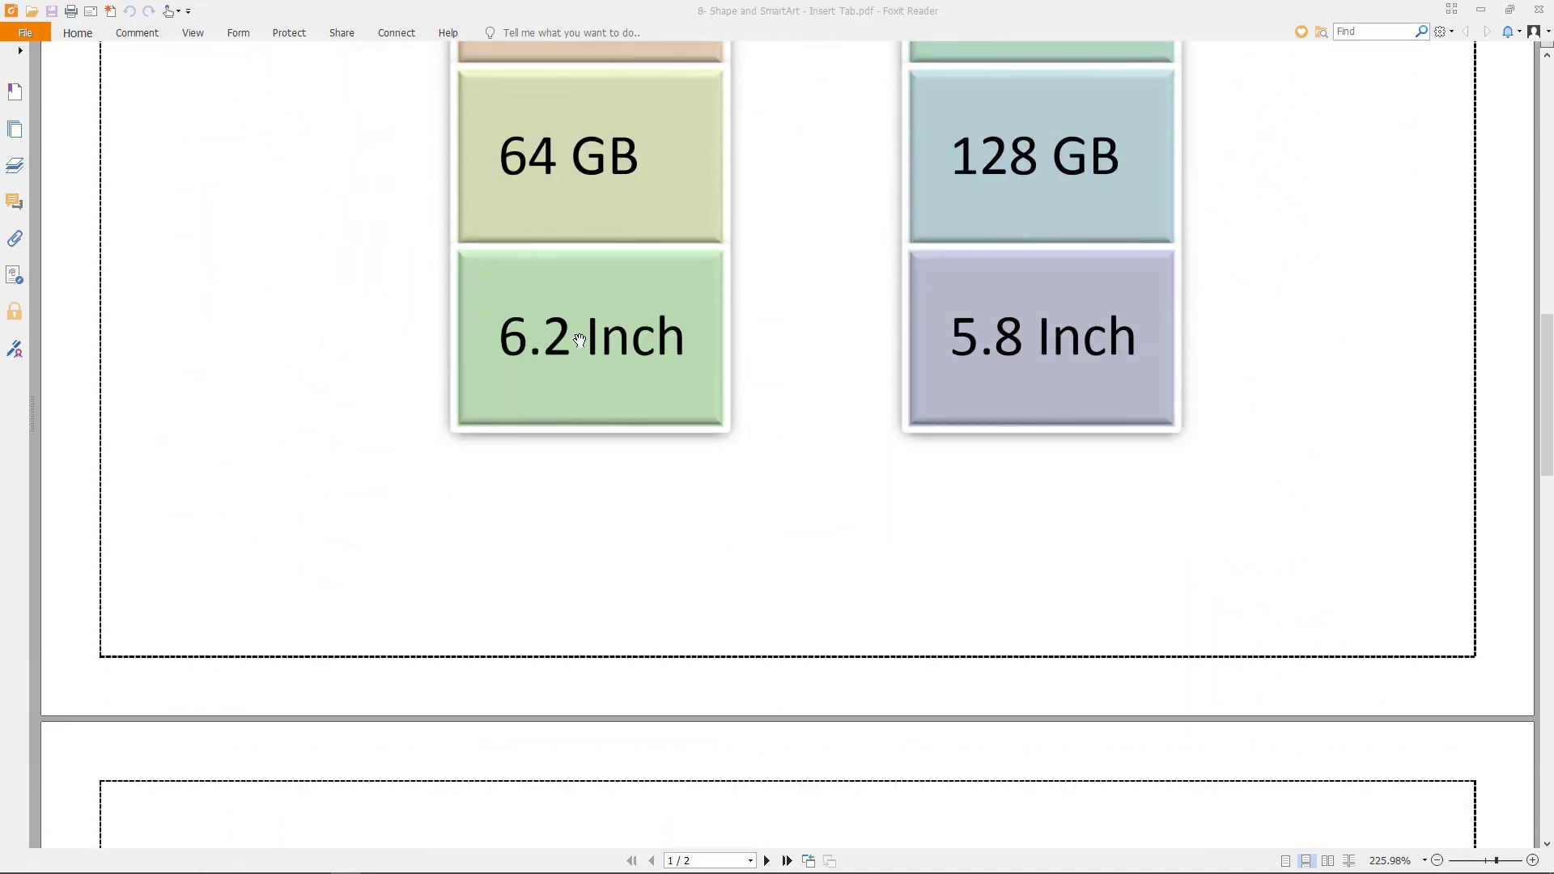
scroll(580, 340, down, 3)
scroll(580, 340, down, 3)
scroll(580, 340, down, 2)
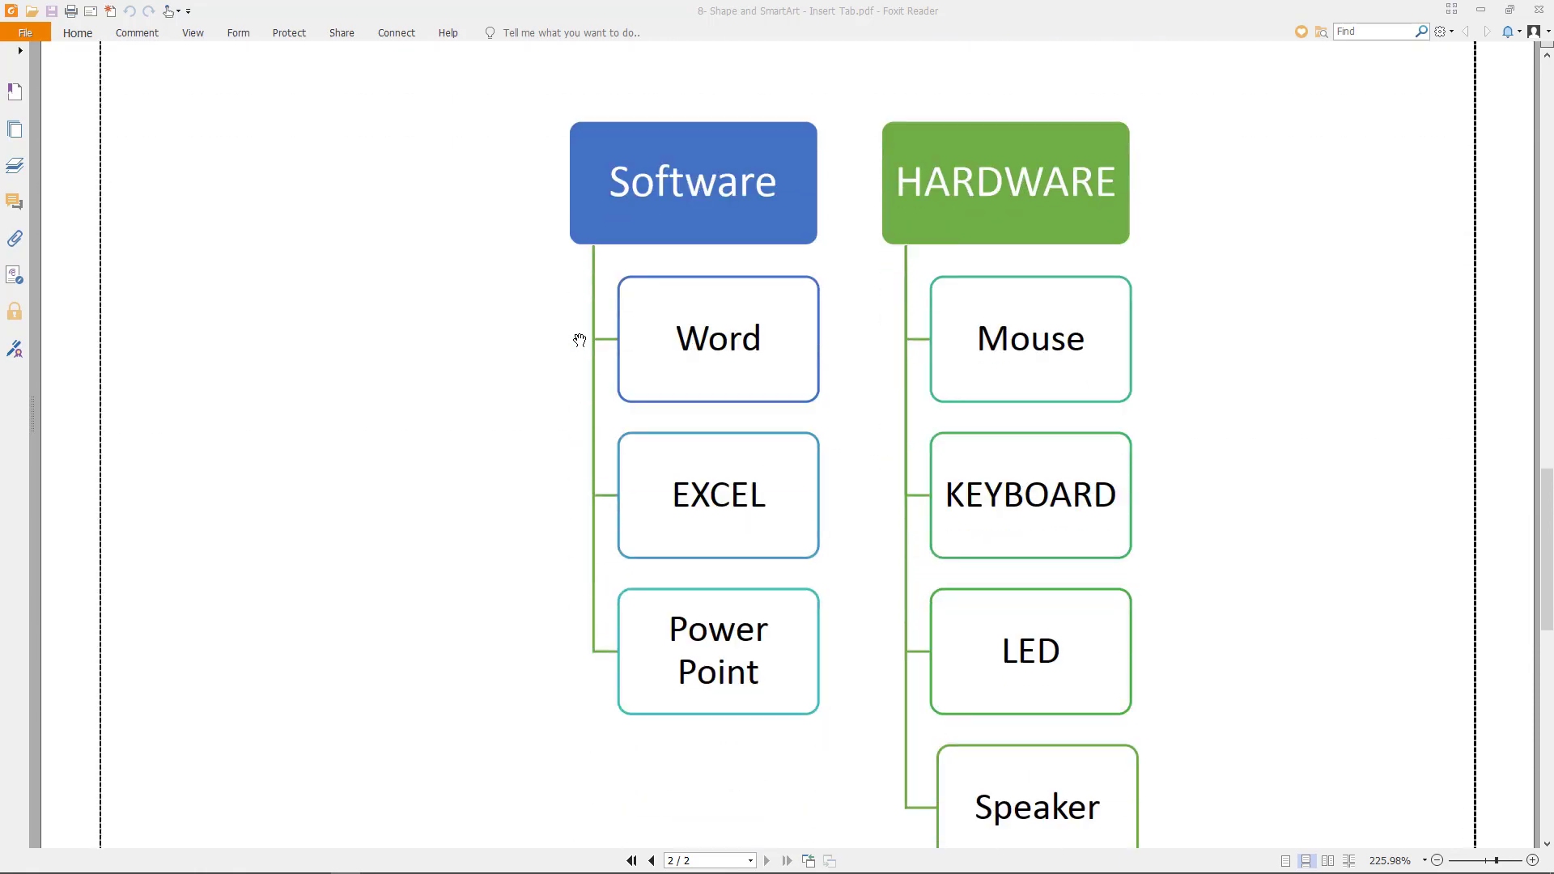
scroll(580, 340, down, 1)
scroll(580, 340, down, 2)
scroll(580, 340, down, 2)
scroll(580, 340, down, 3)
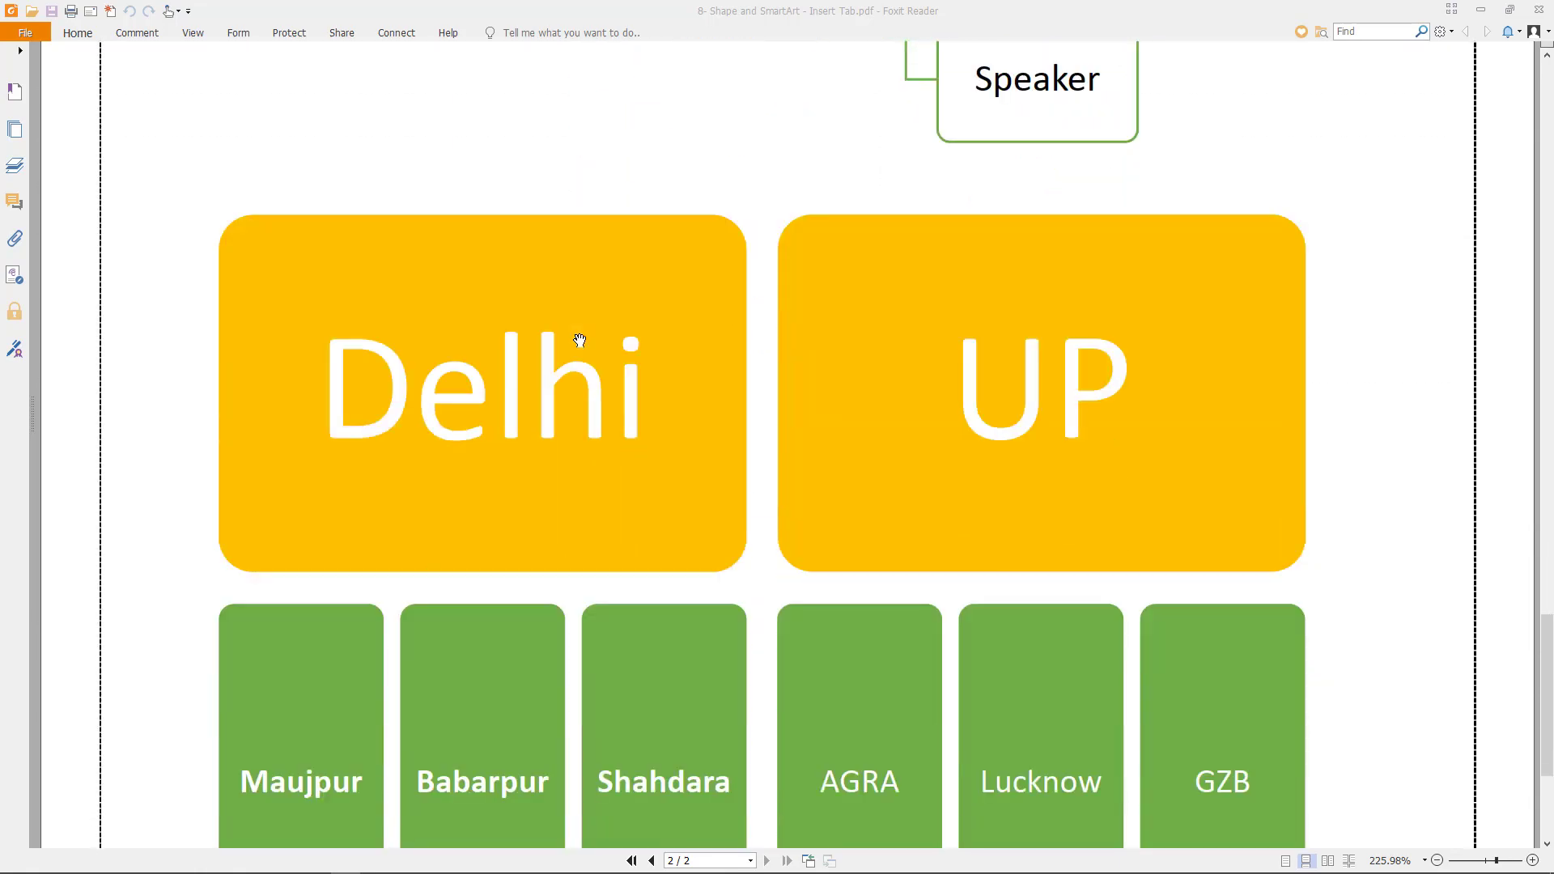
scroll(580, 340, down, 2)
scroll(579, 336, up, 4)
scroll(1548, 609, up, 1)
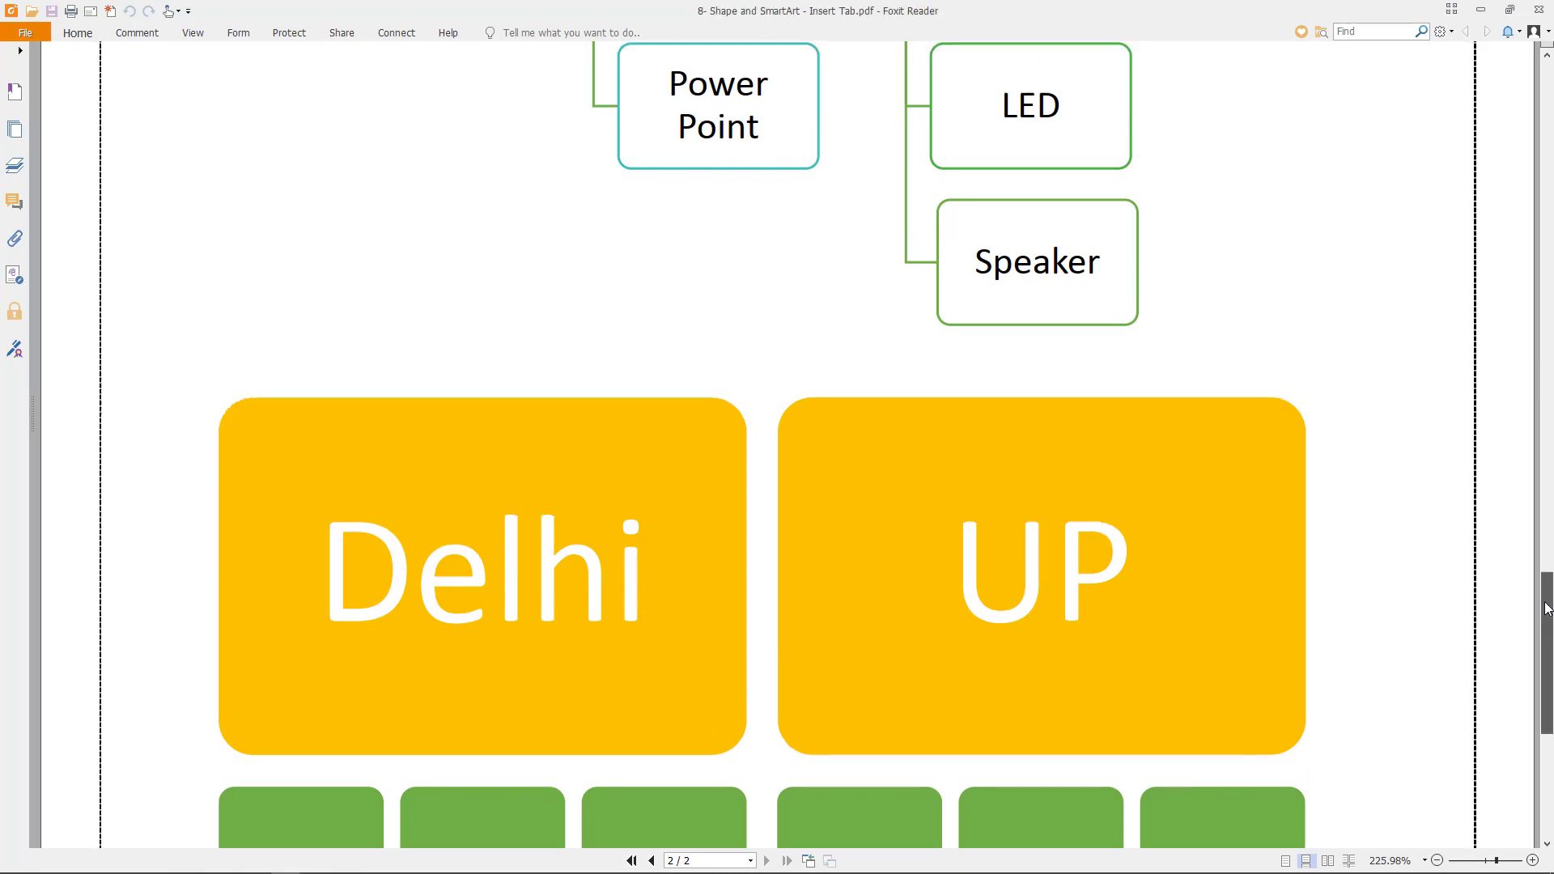
drag(1548, 608, 1548, 106)
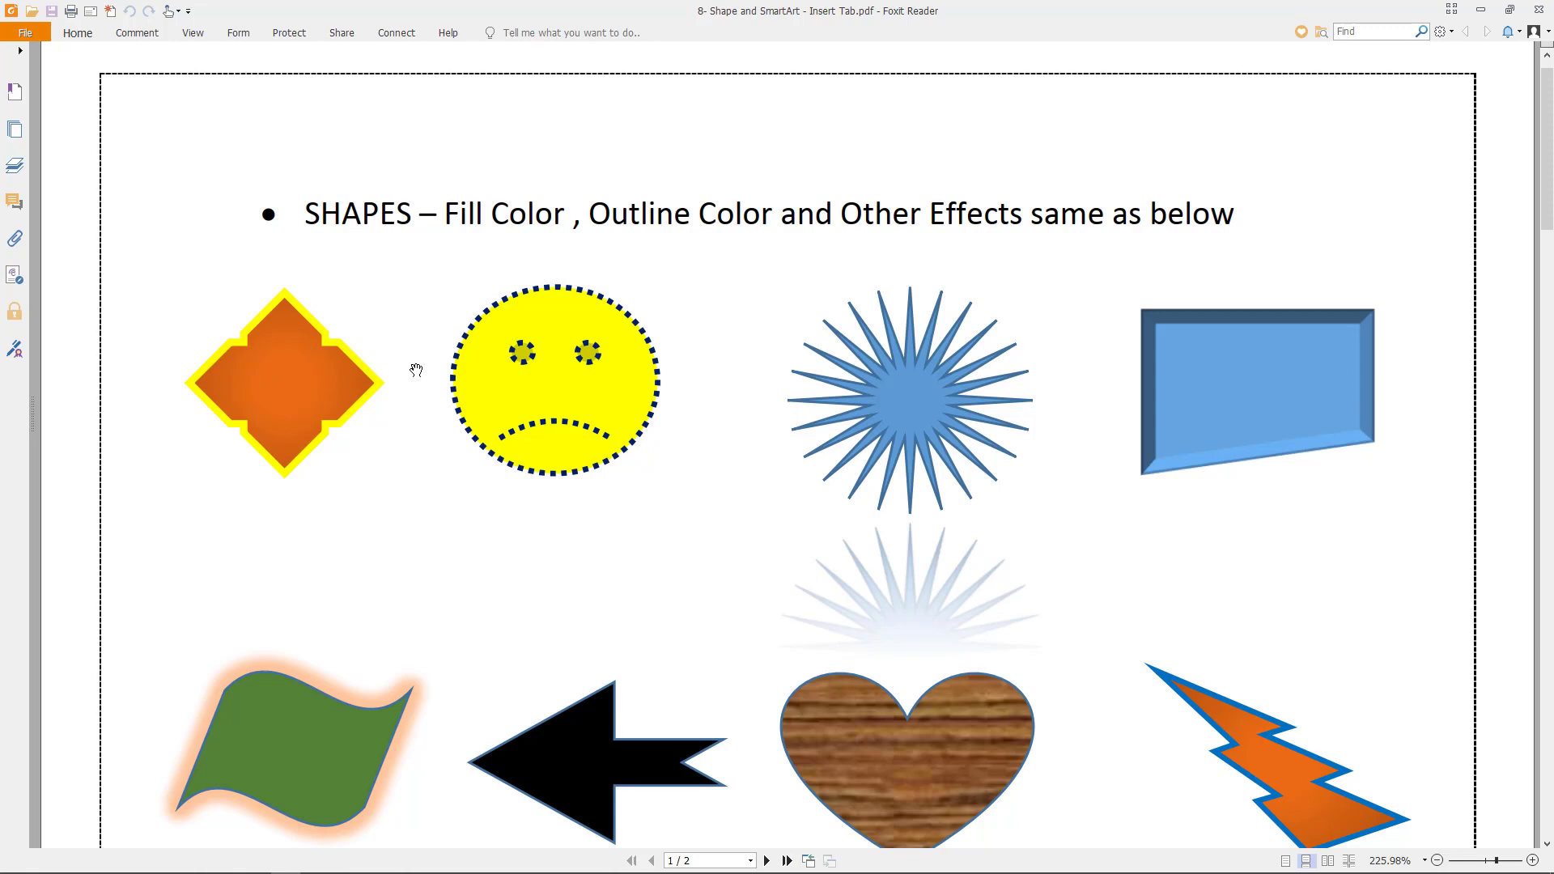
key(alt+Tab)
key(alt+Tab)
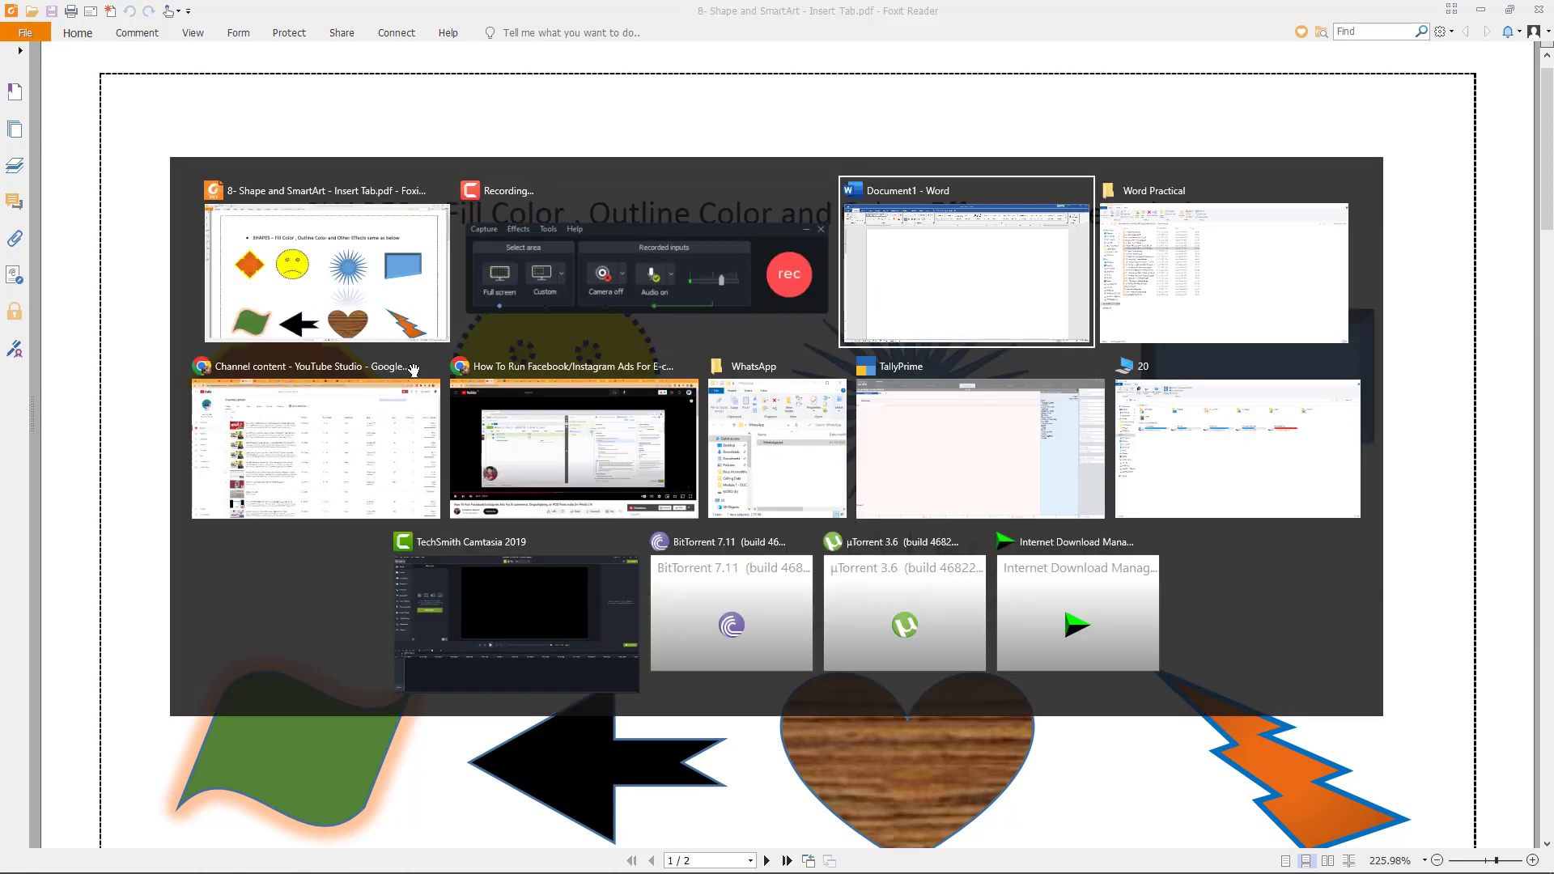
Draw an Arrow: Quad shape near the top-left of the page
click(126, 38)
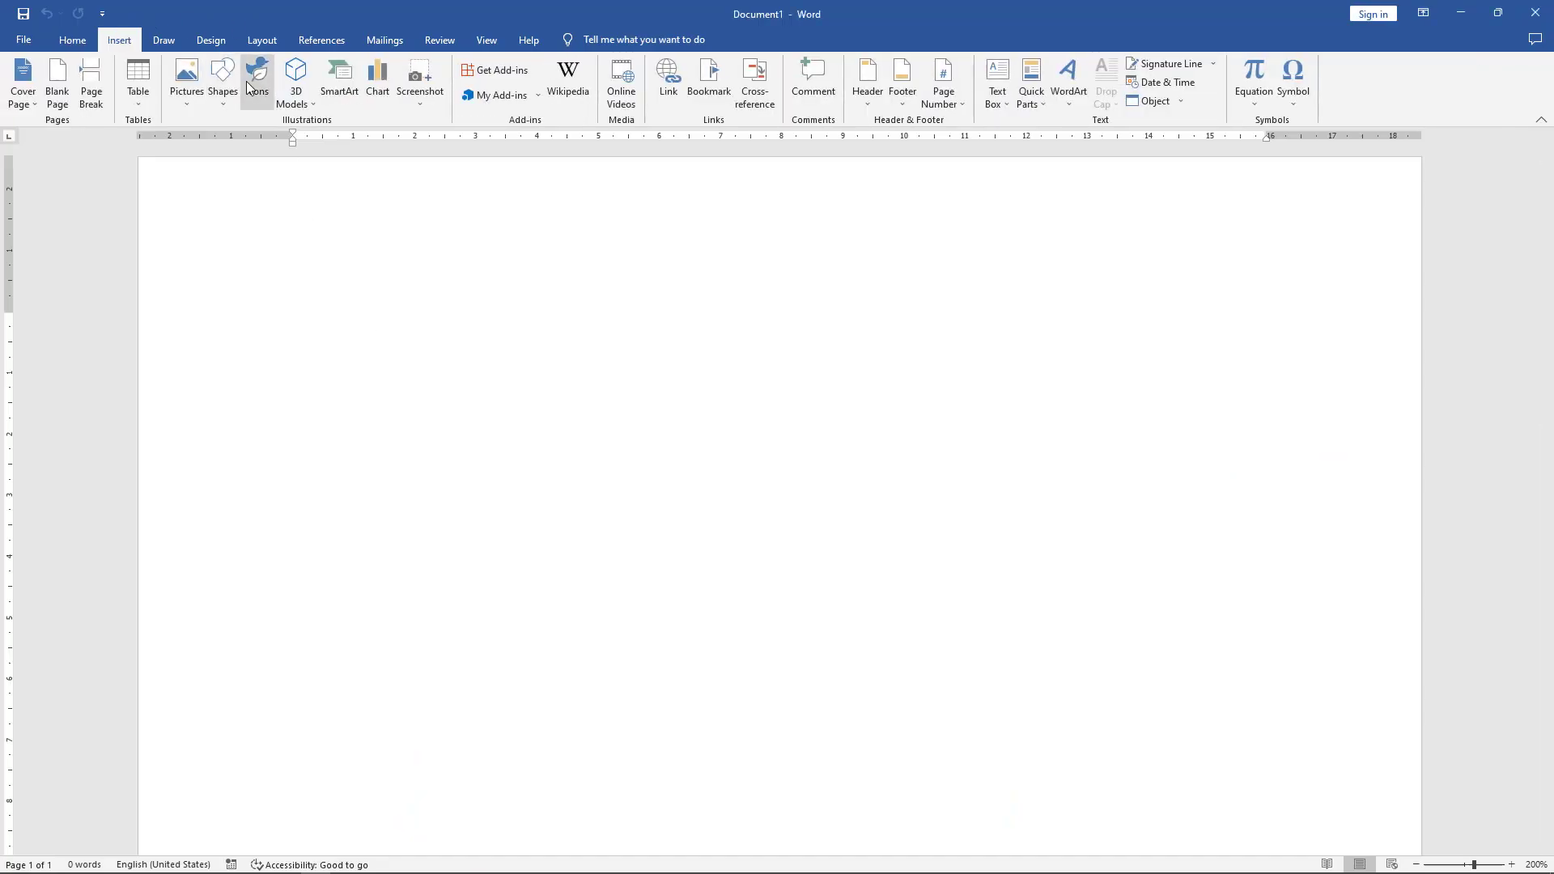
click(233, 101)
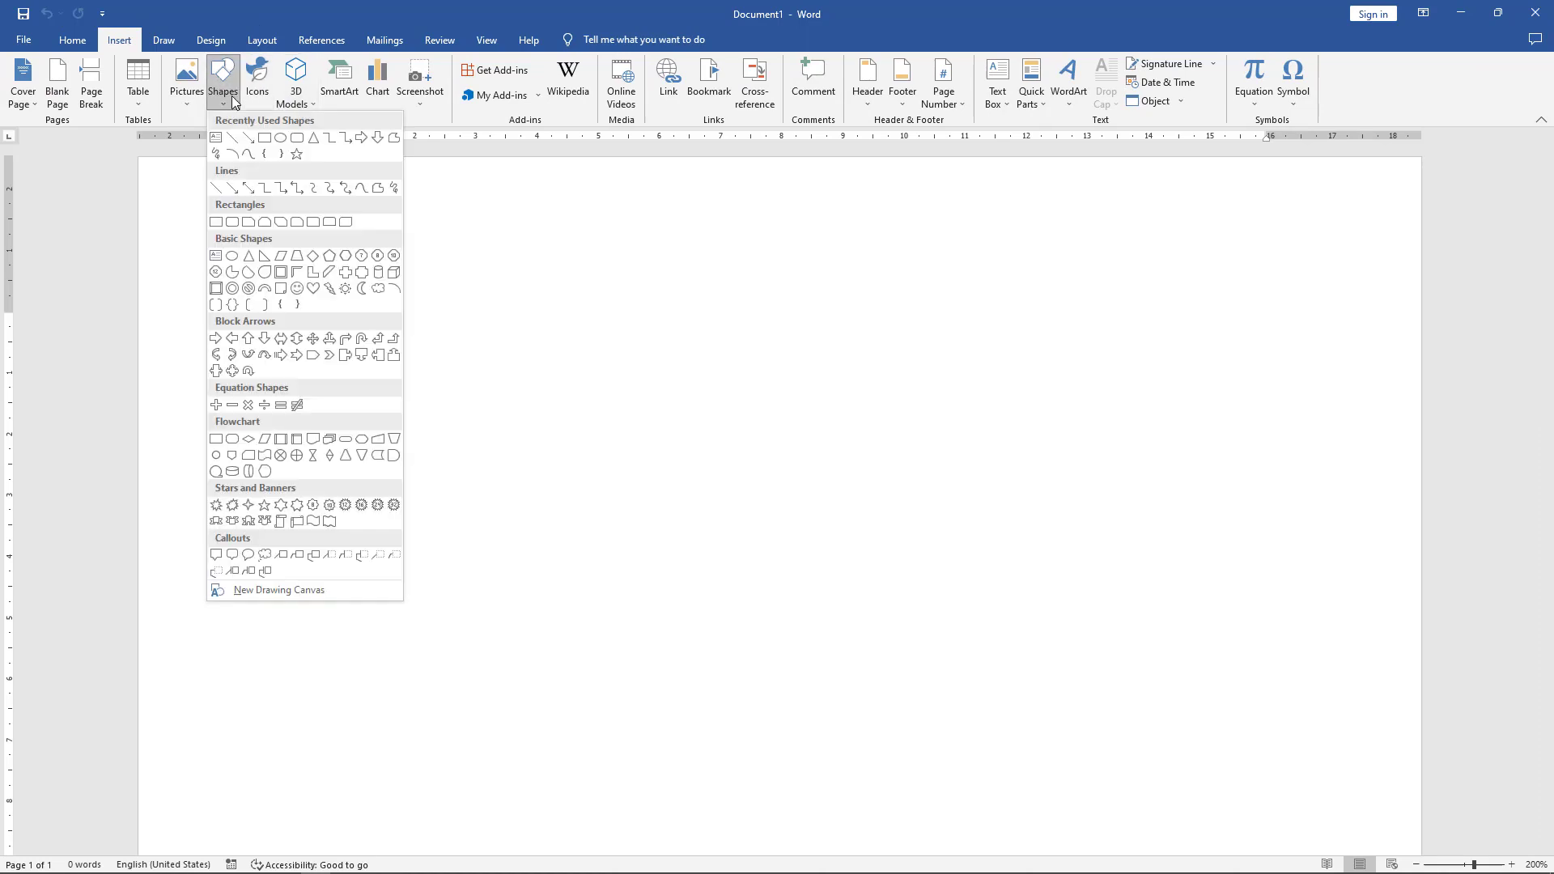
click(317, 344)
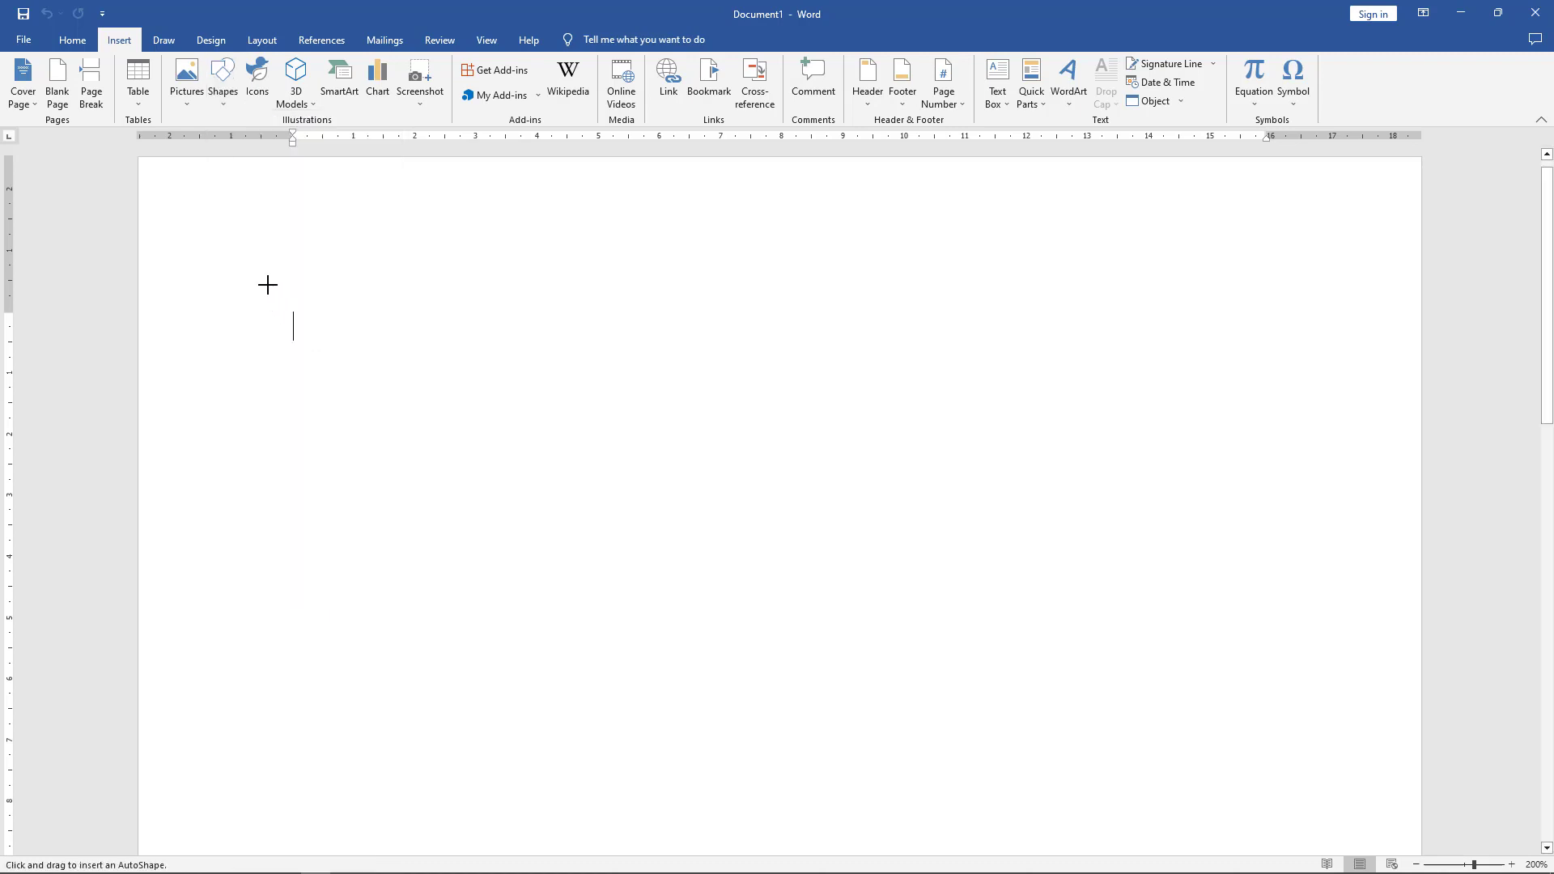
drag(268, 276, 454, 448)
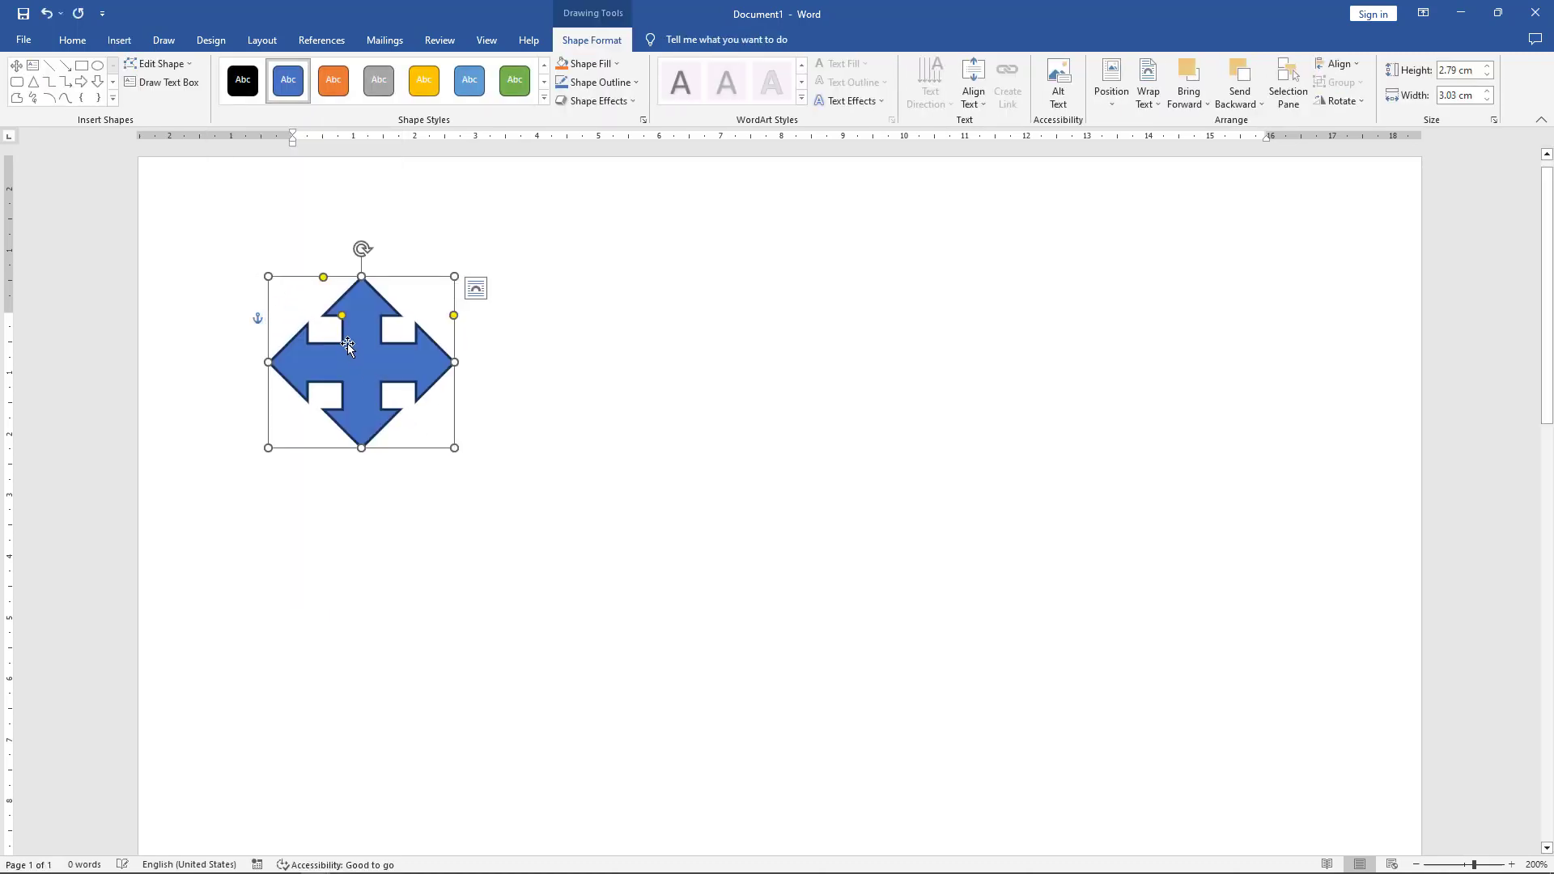
Drag the quad arrow's adjustment handles to reshape it into a four-pointed star
drag(327, 309, 321, 313)
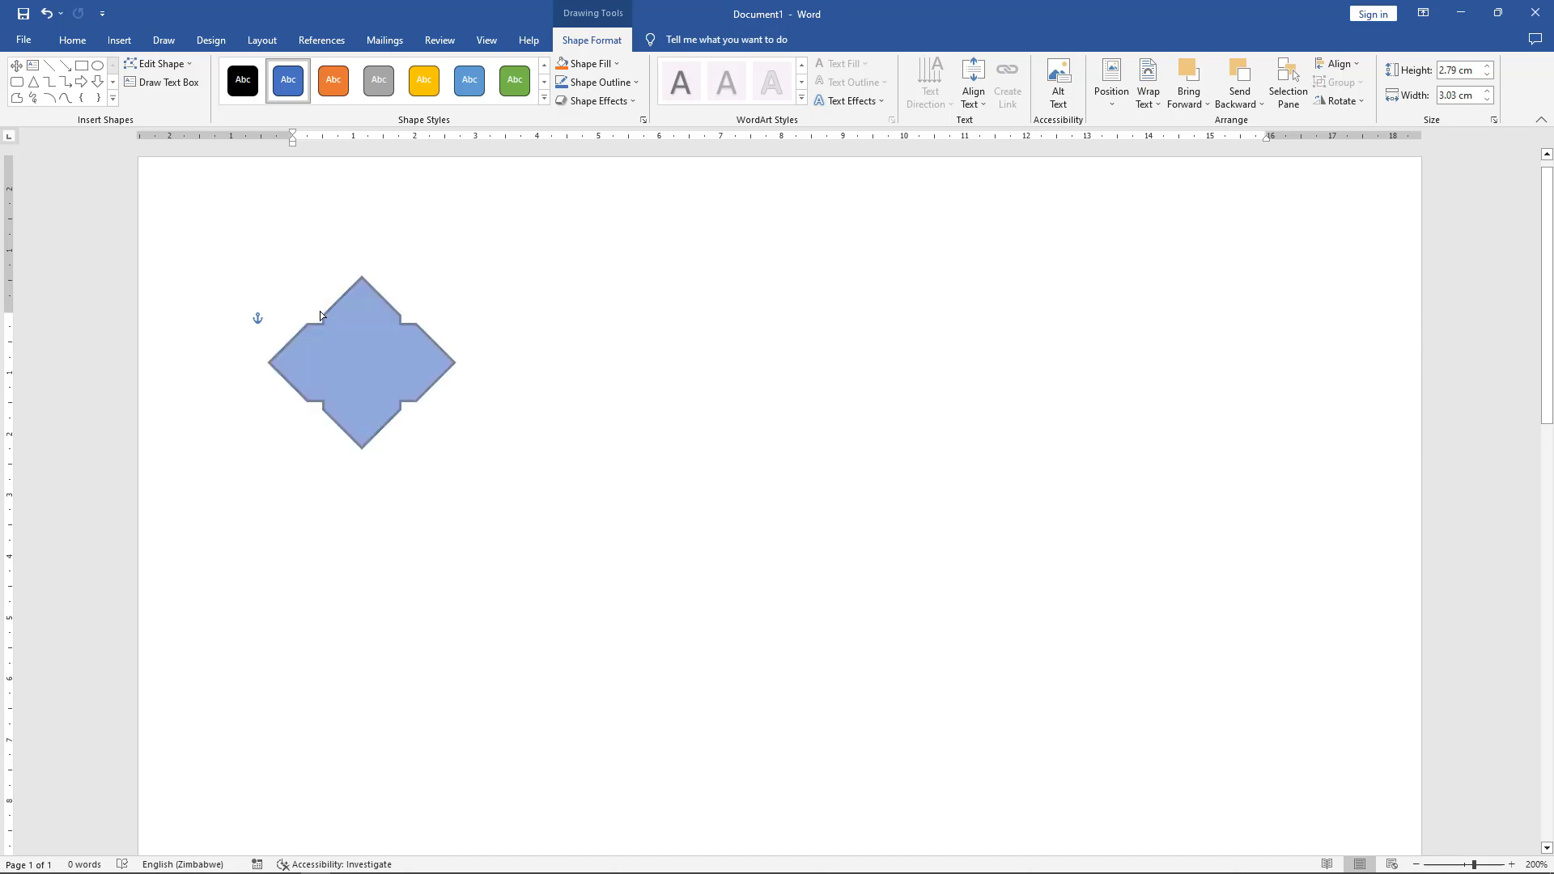
drag(453, 315, 452, 324)
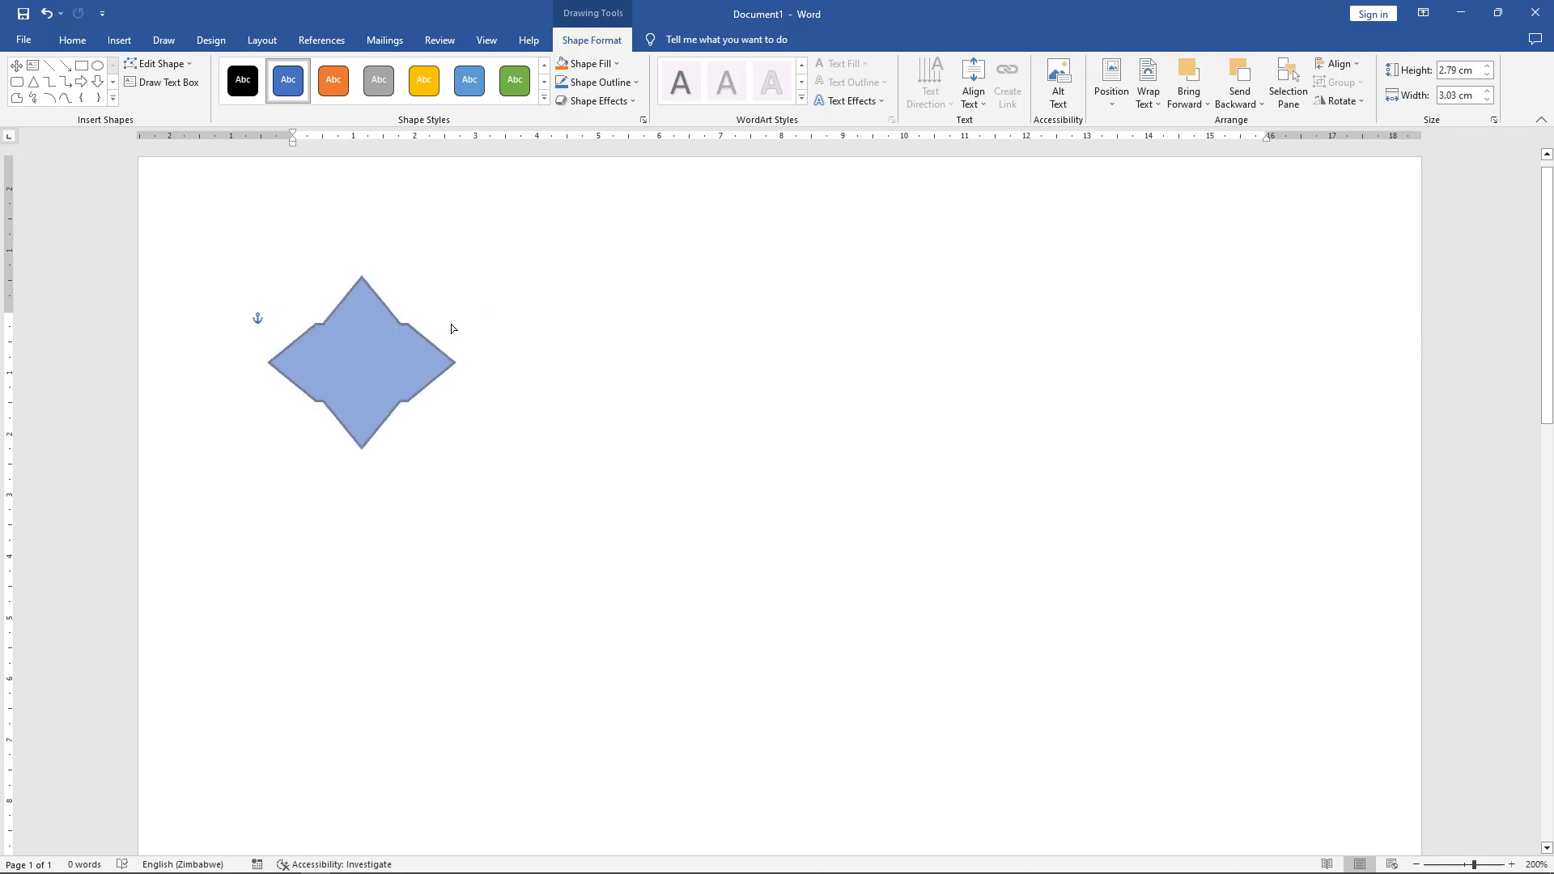
drag(452, 324, 452, 316)
drag(323, 279, 327, 289)
key(alt+Tab)
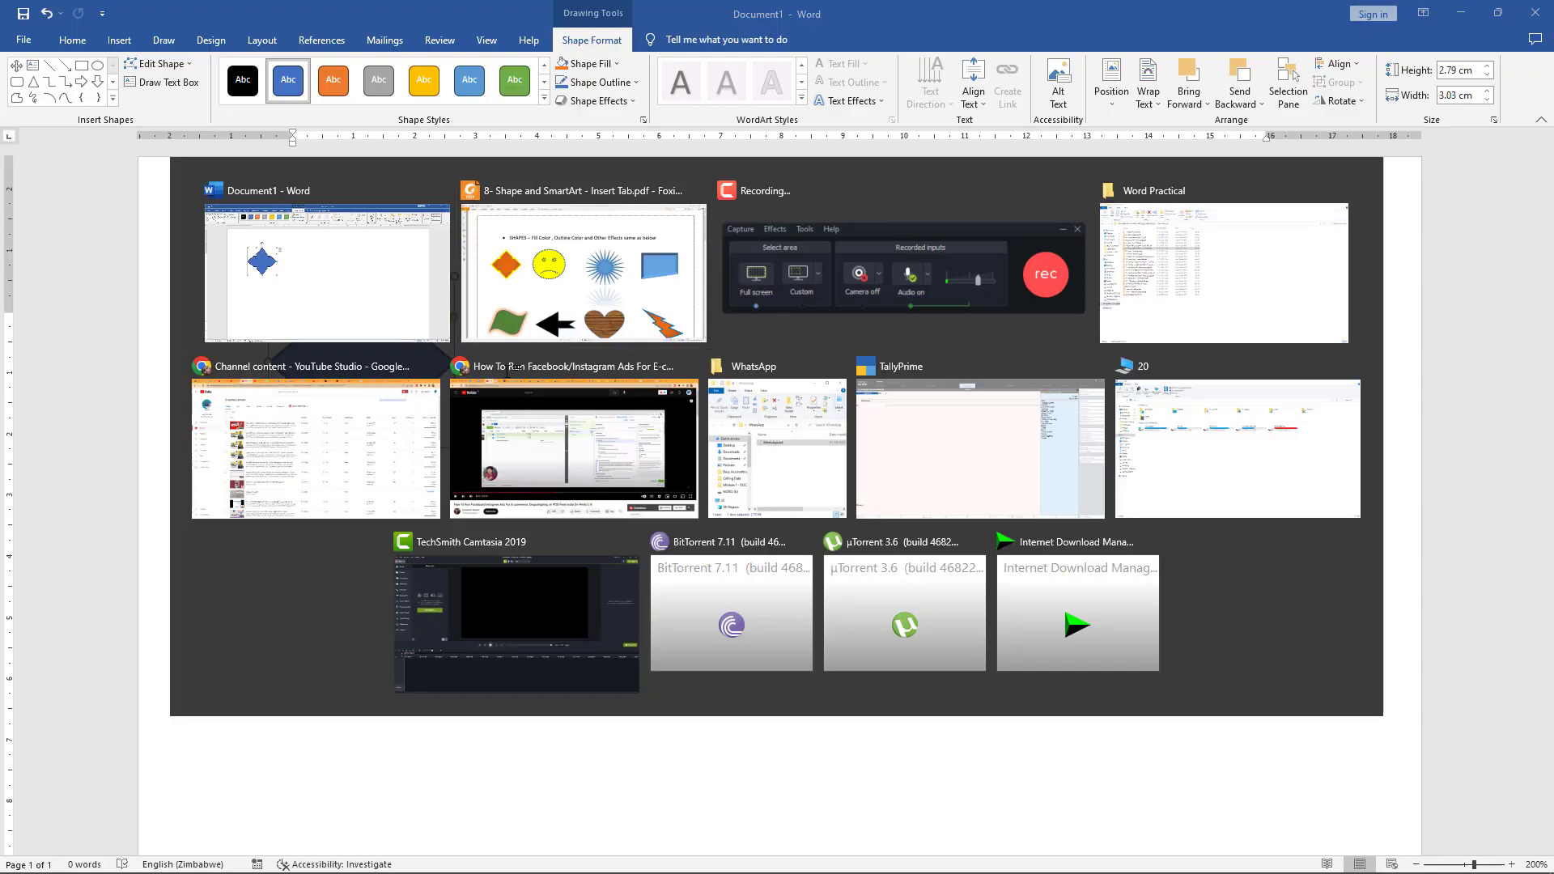
Give the star an orange shape style with a Yellow 1½ pt outline, checking against the PDF
key(alt+Tab)
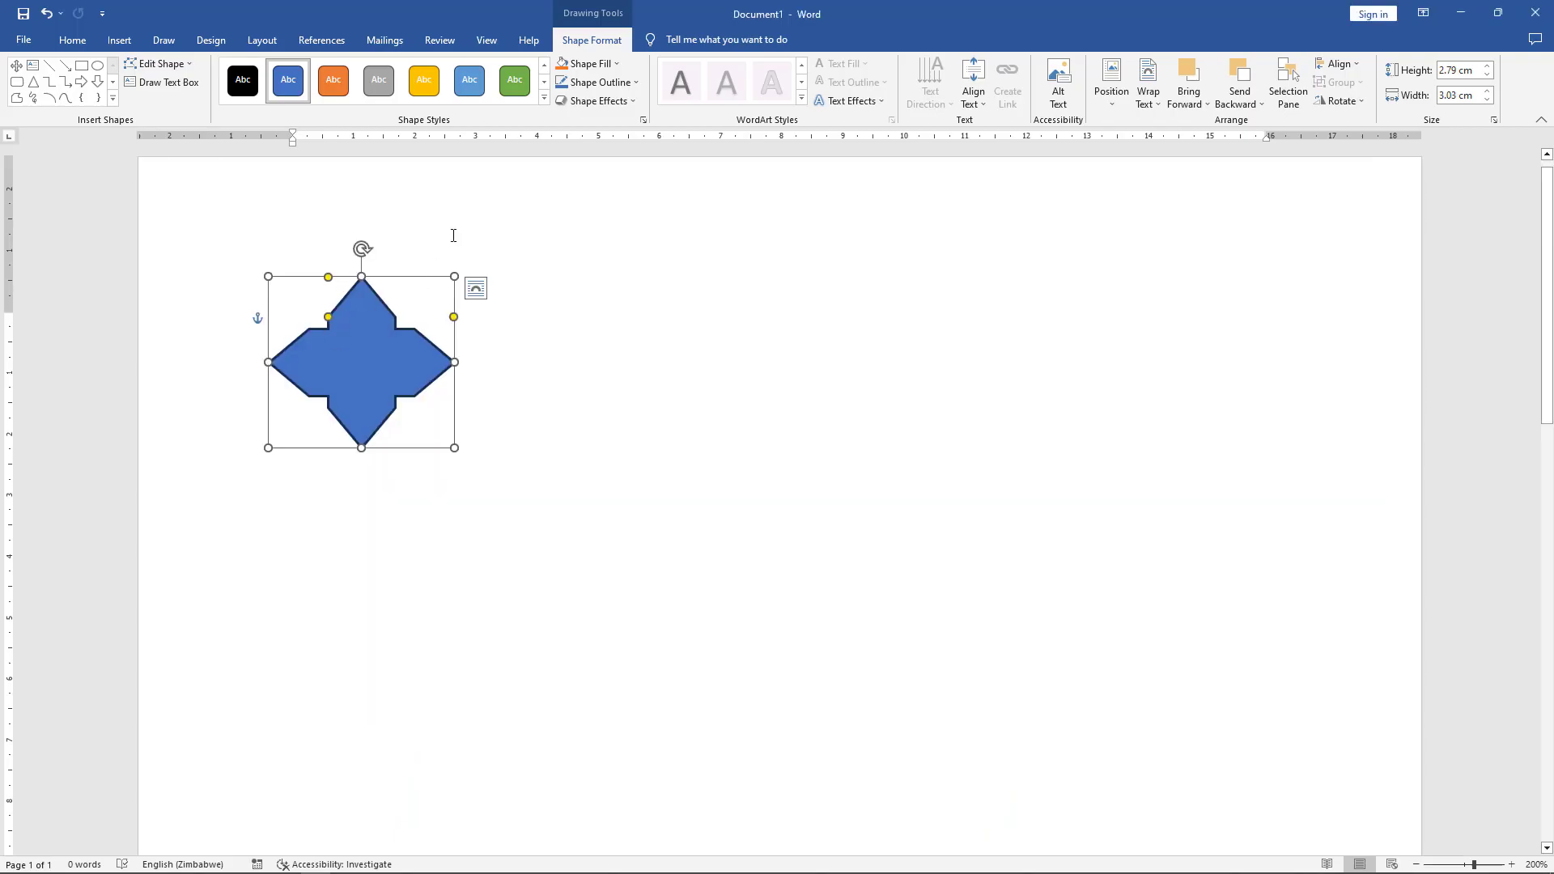
click(341, 78)
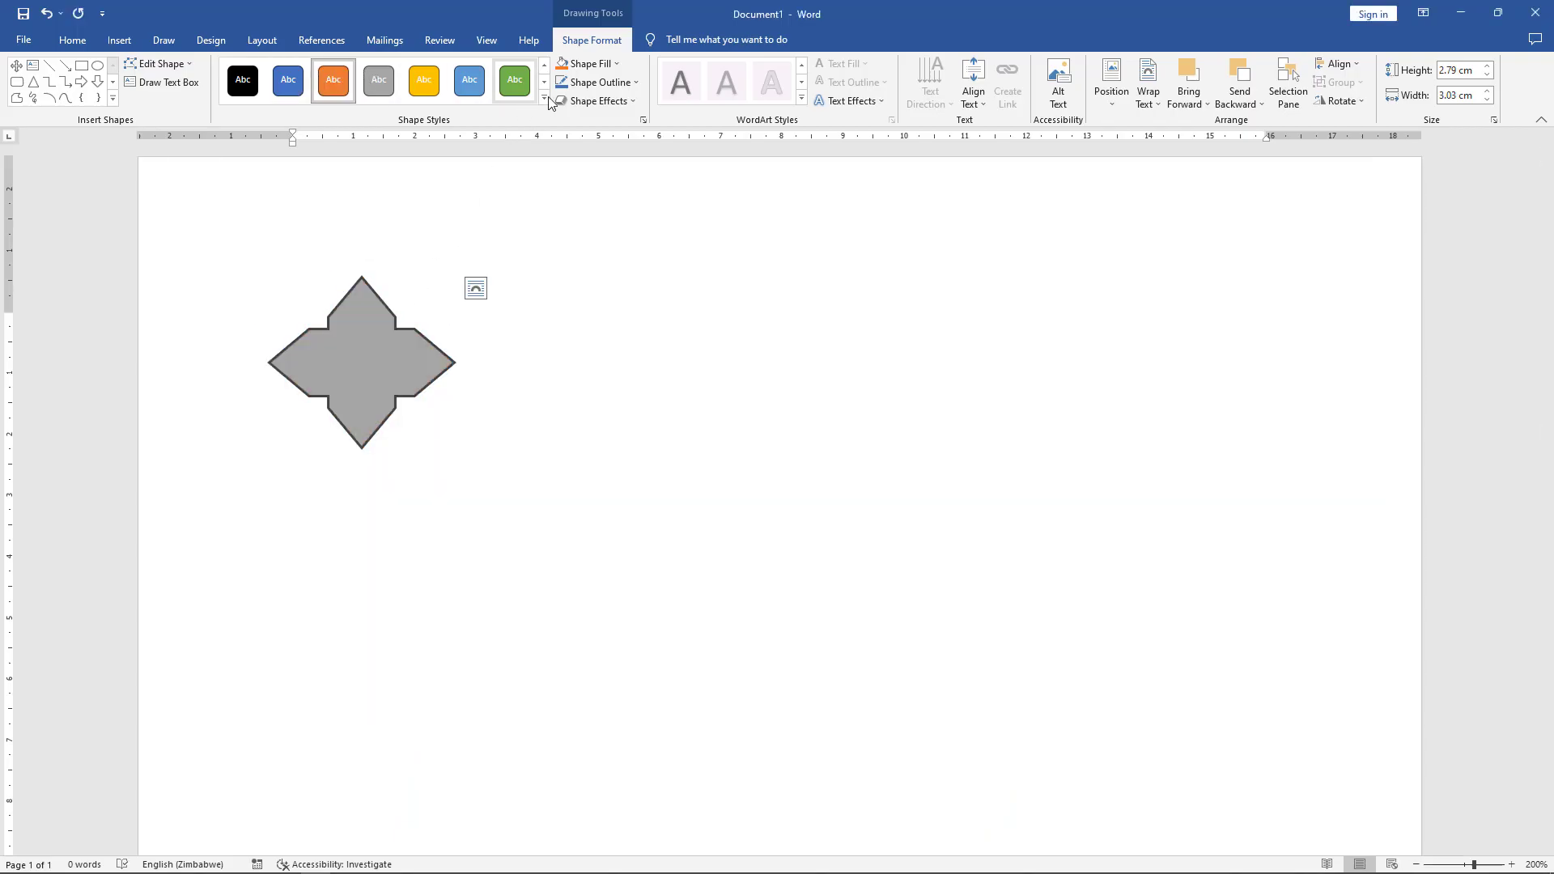
click(603, 81)
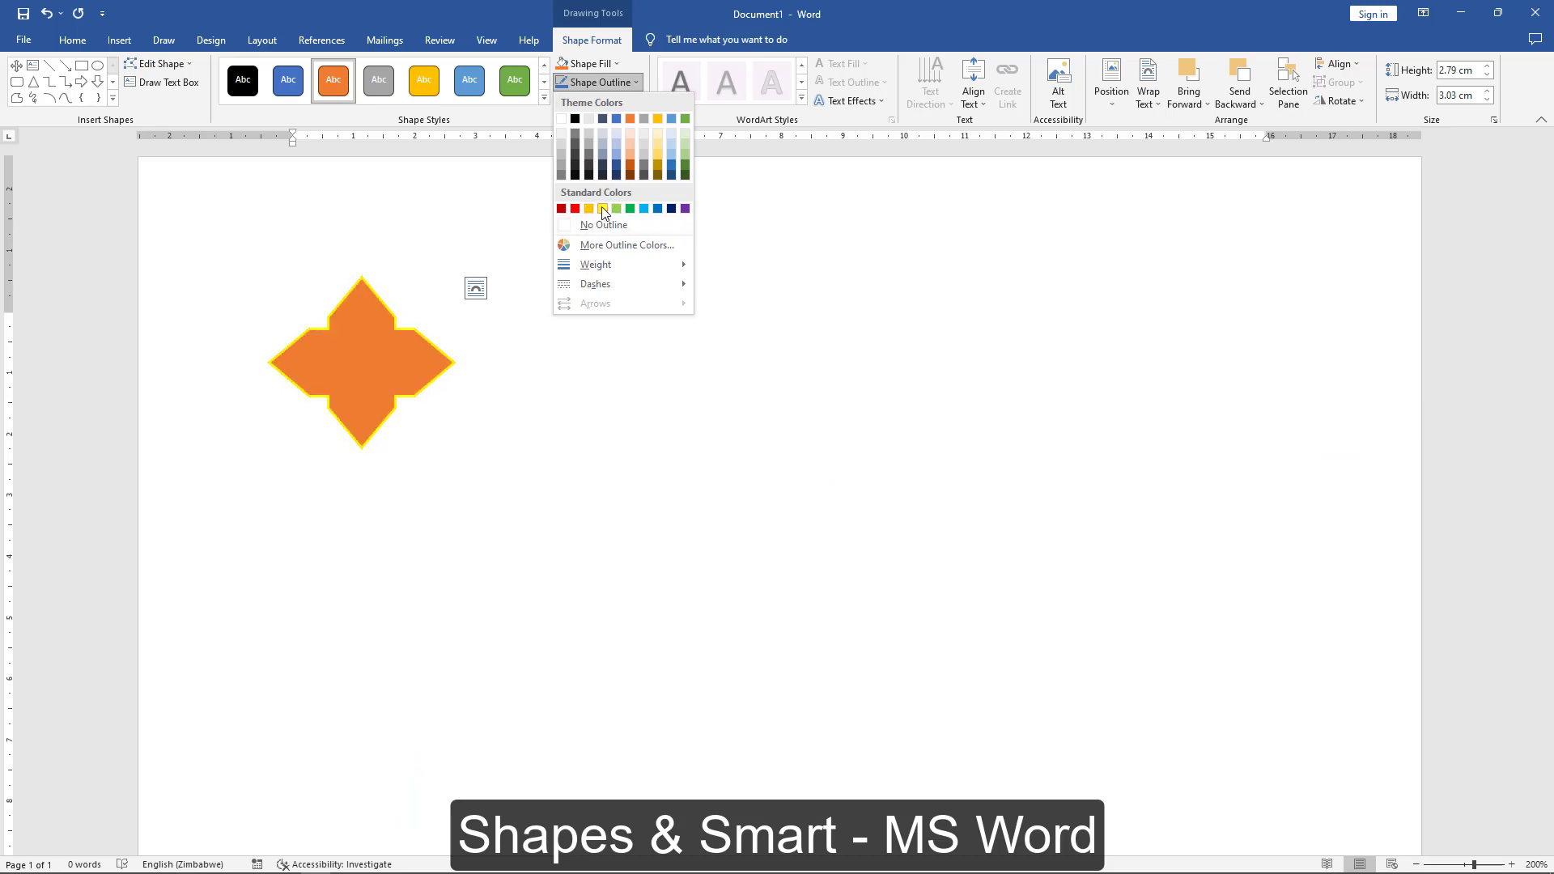
click(603, 210)
click(603, 82)
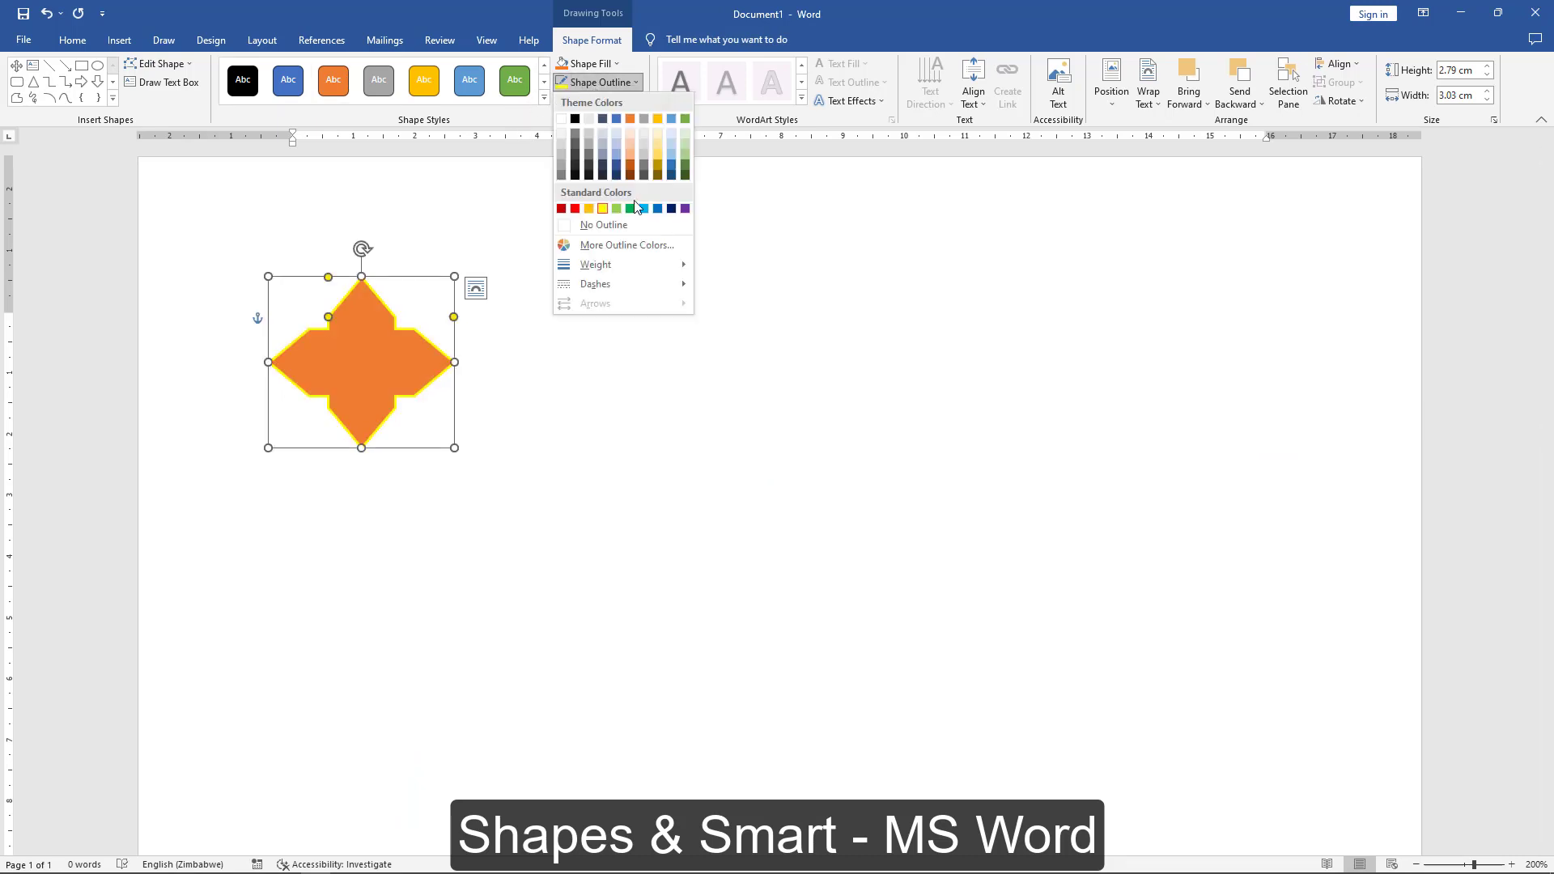
mouse_move(595, 264)
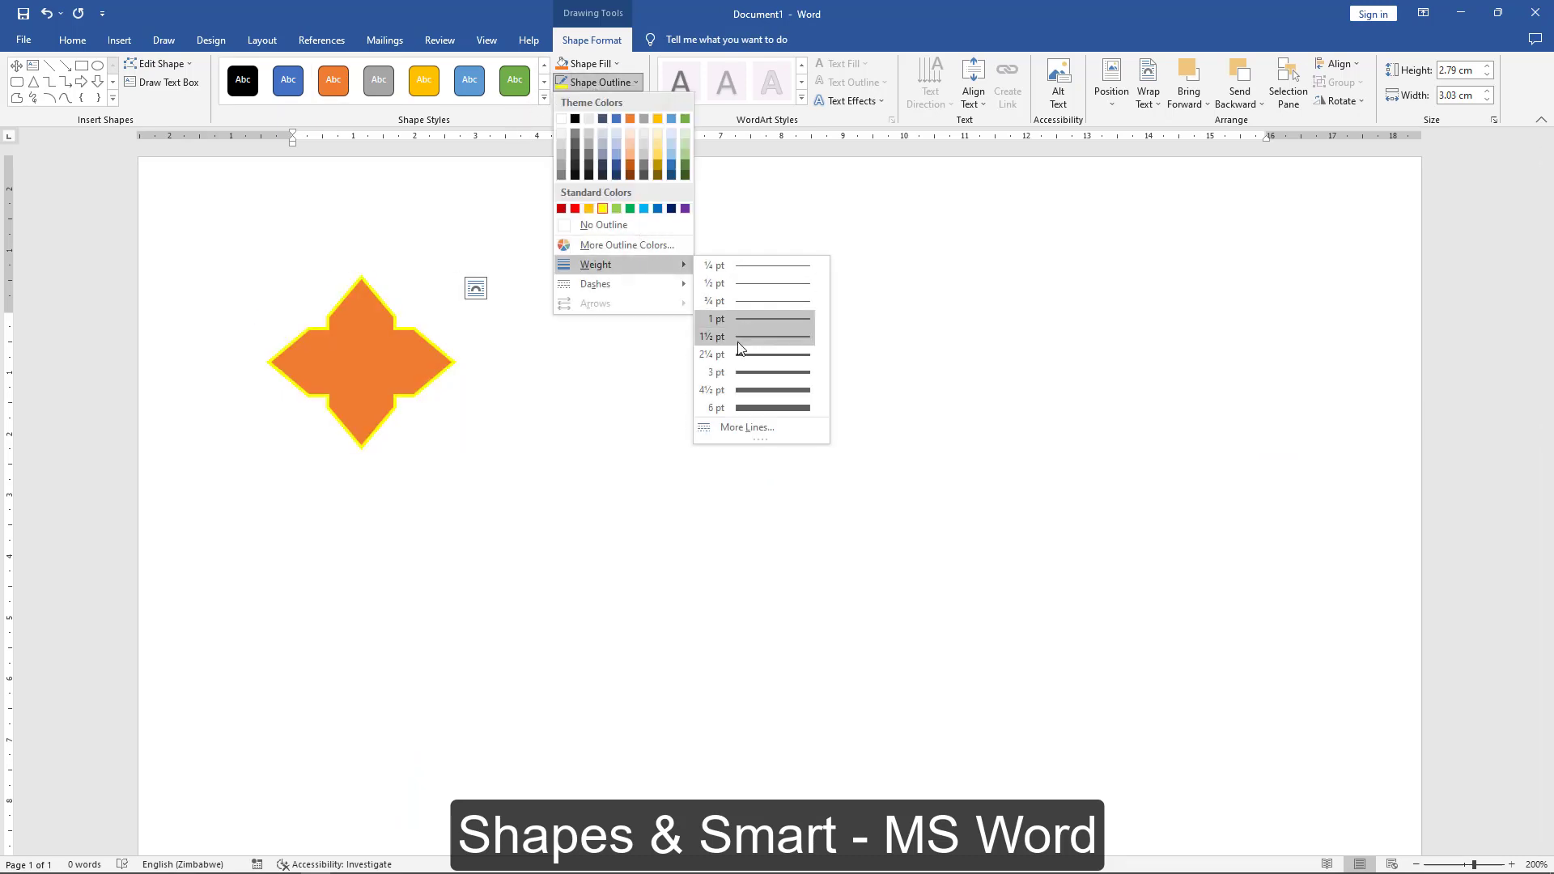
click(738, 341)
key(alt+Tab)
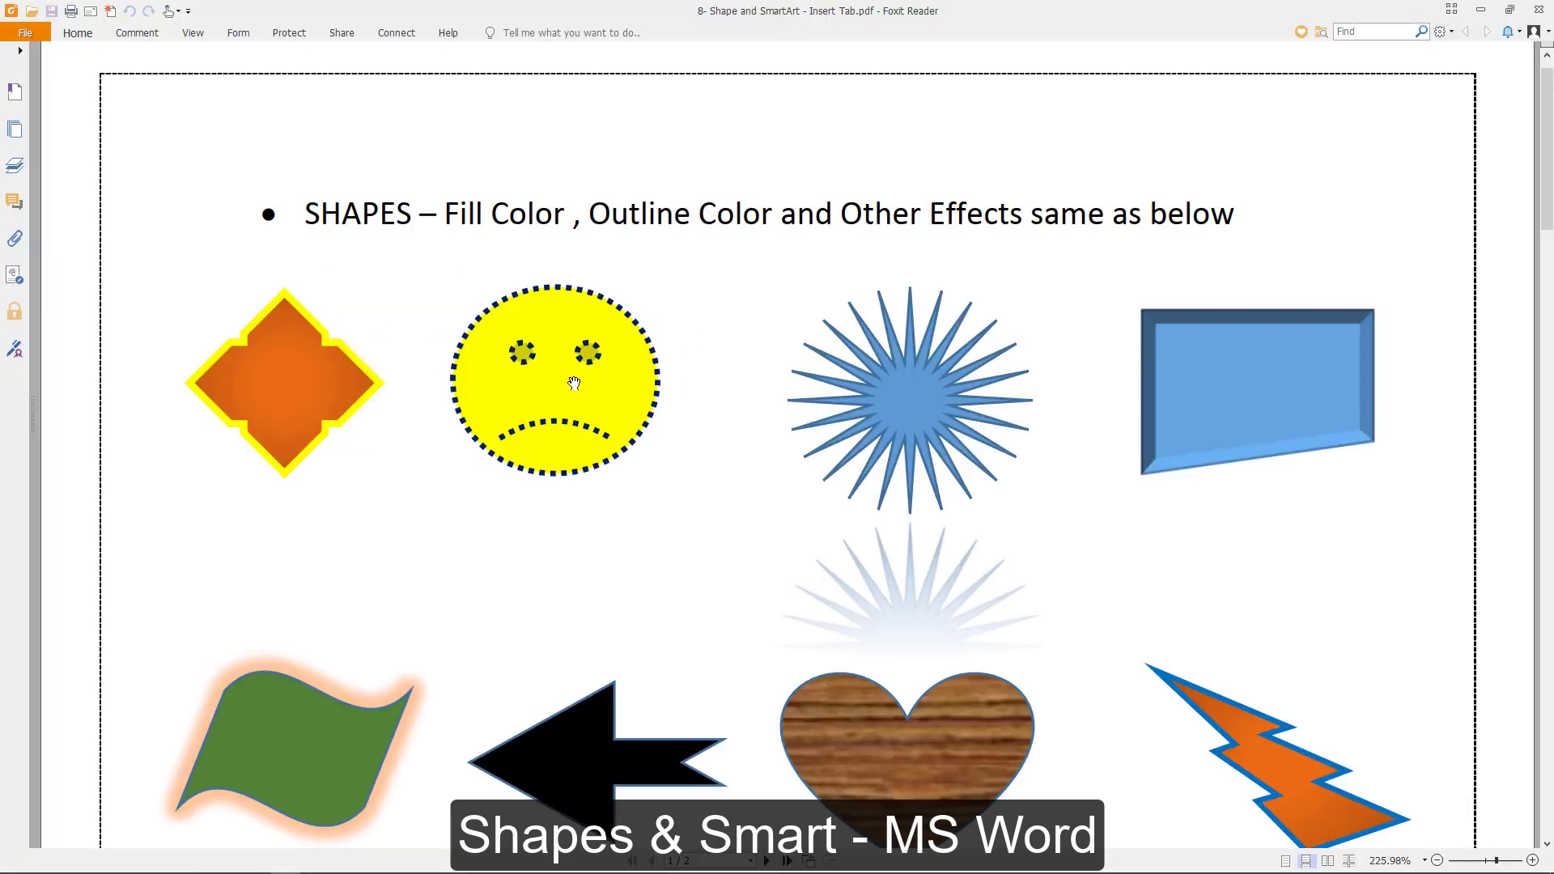
key(alt+Tab)
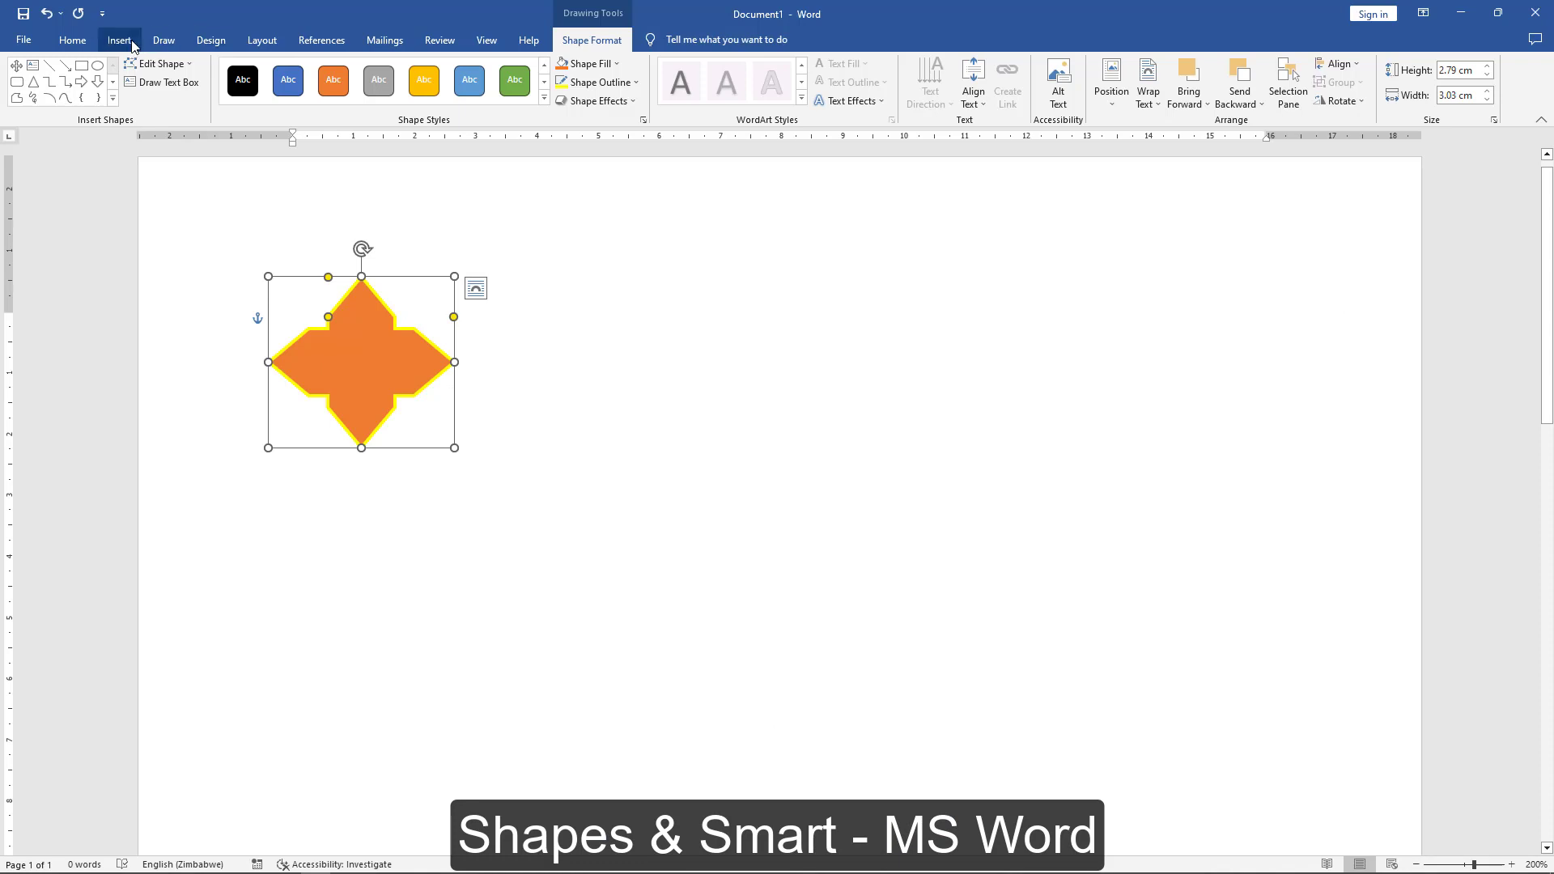
Draw a Smiley Face beside the star and drag its mouth handle up into a frown
click(119, 39)
click(227, 96)
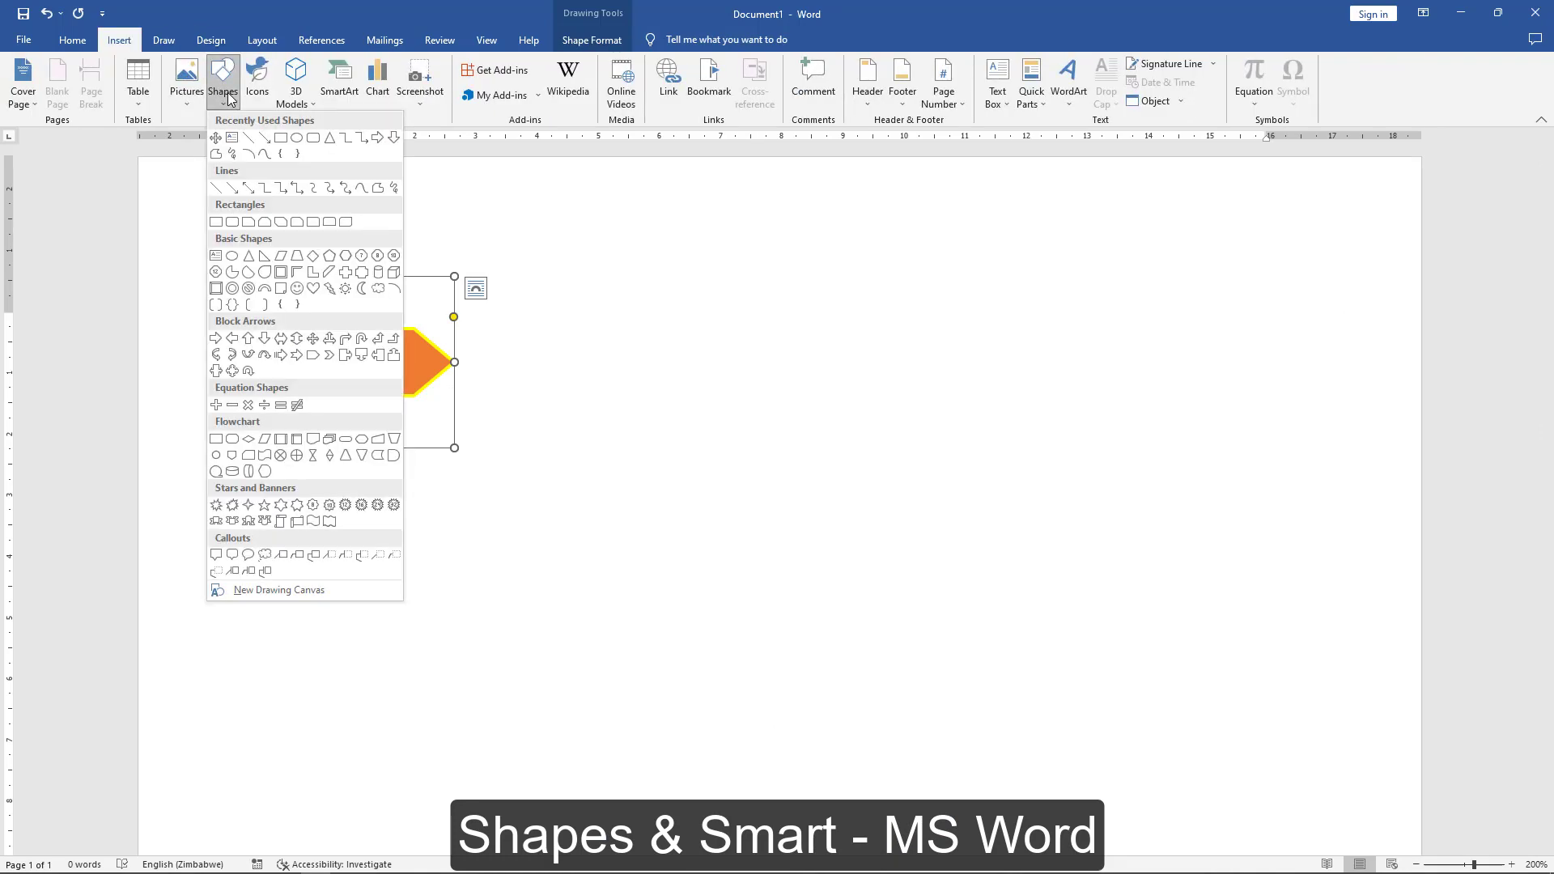
click(297, 289)
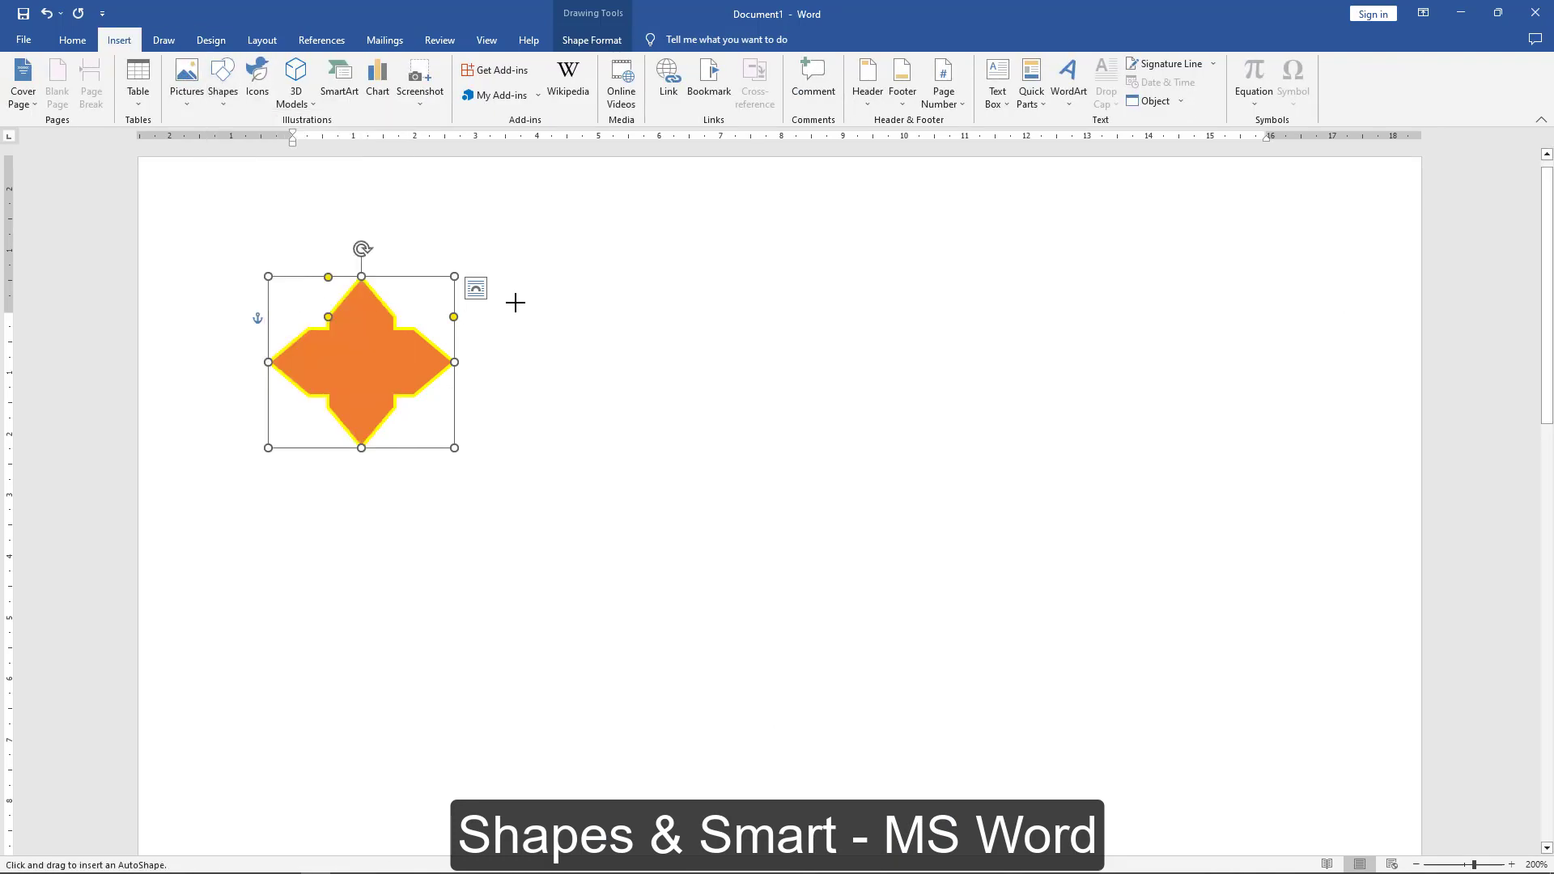
drag(514, 276, 705, 453)
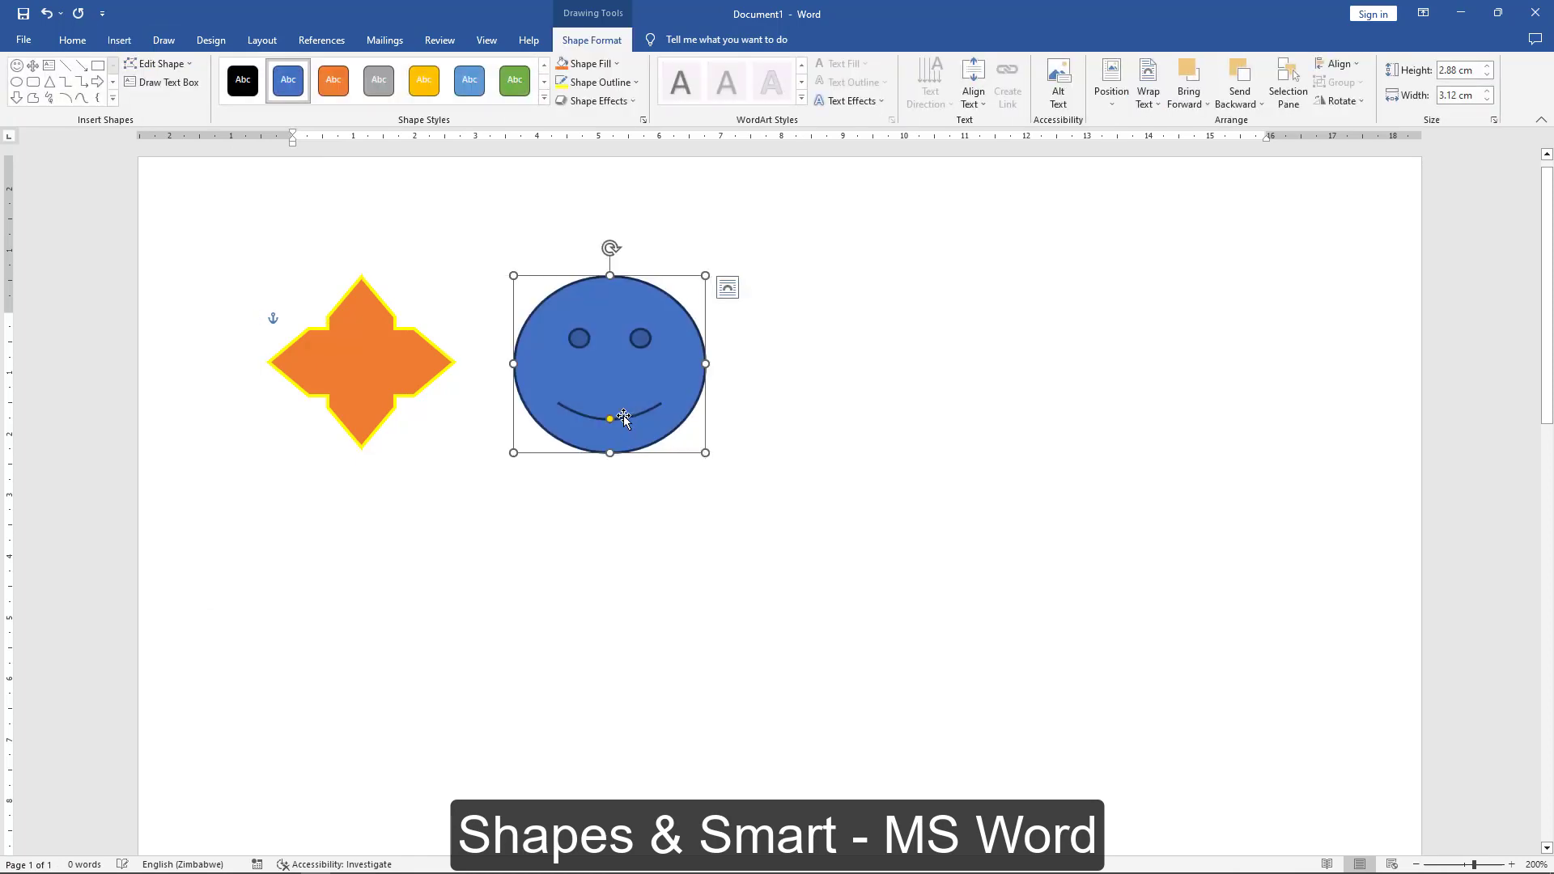
drag(610, 419, 608, 396)
key(alt+Tab)
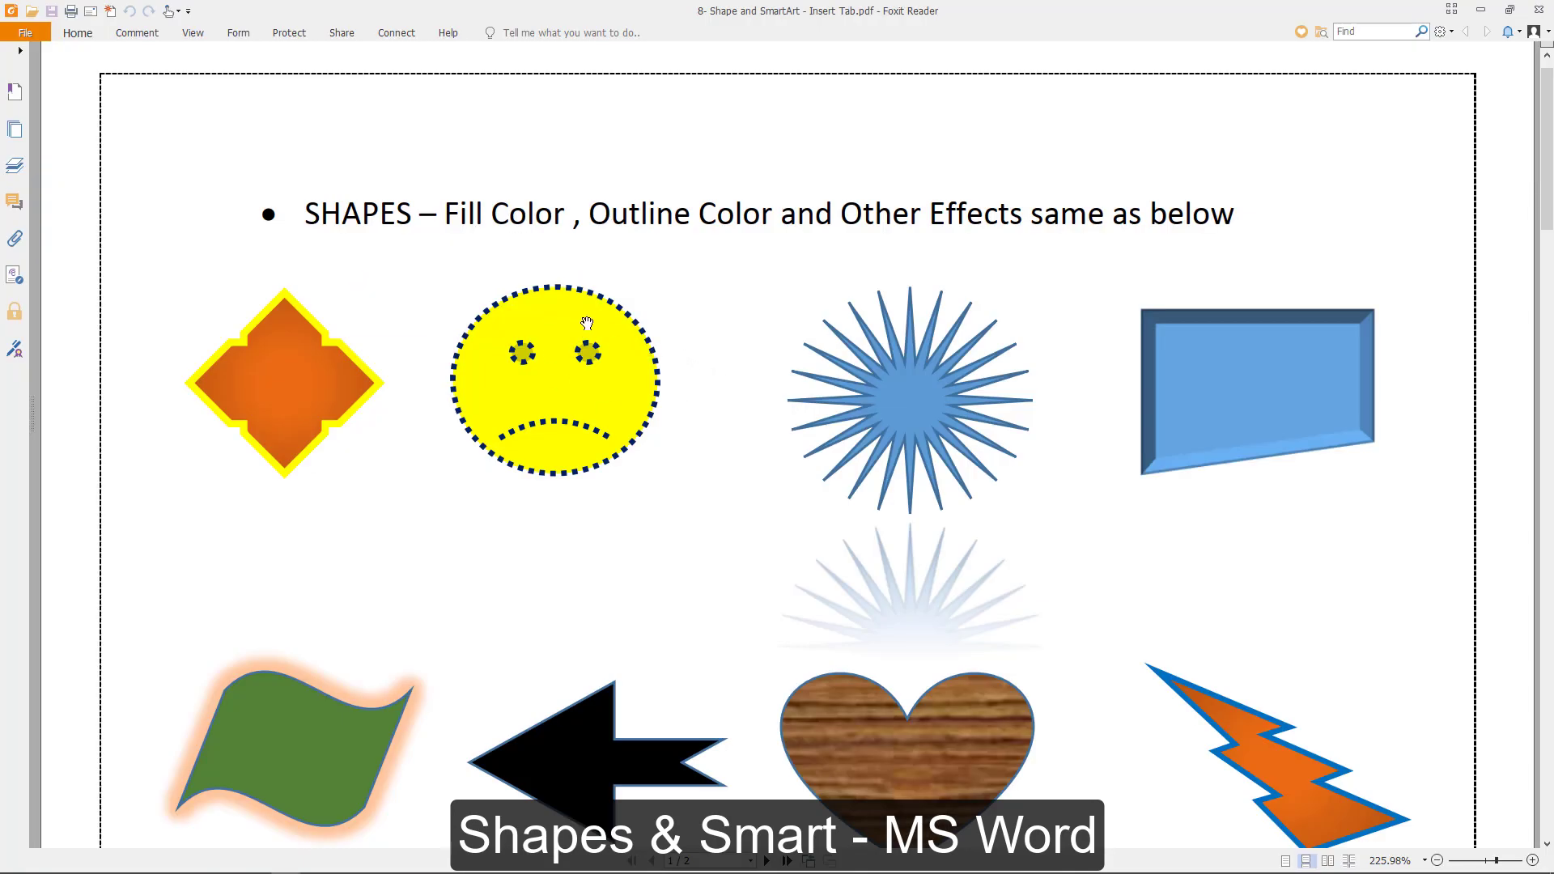
key(alt+Tab)
Apply a gold style to the smiley, then fill it bright Yellow
click(418, 80)
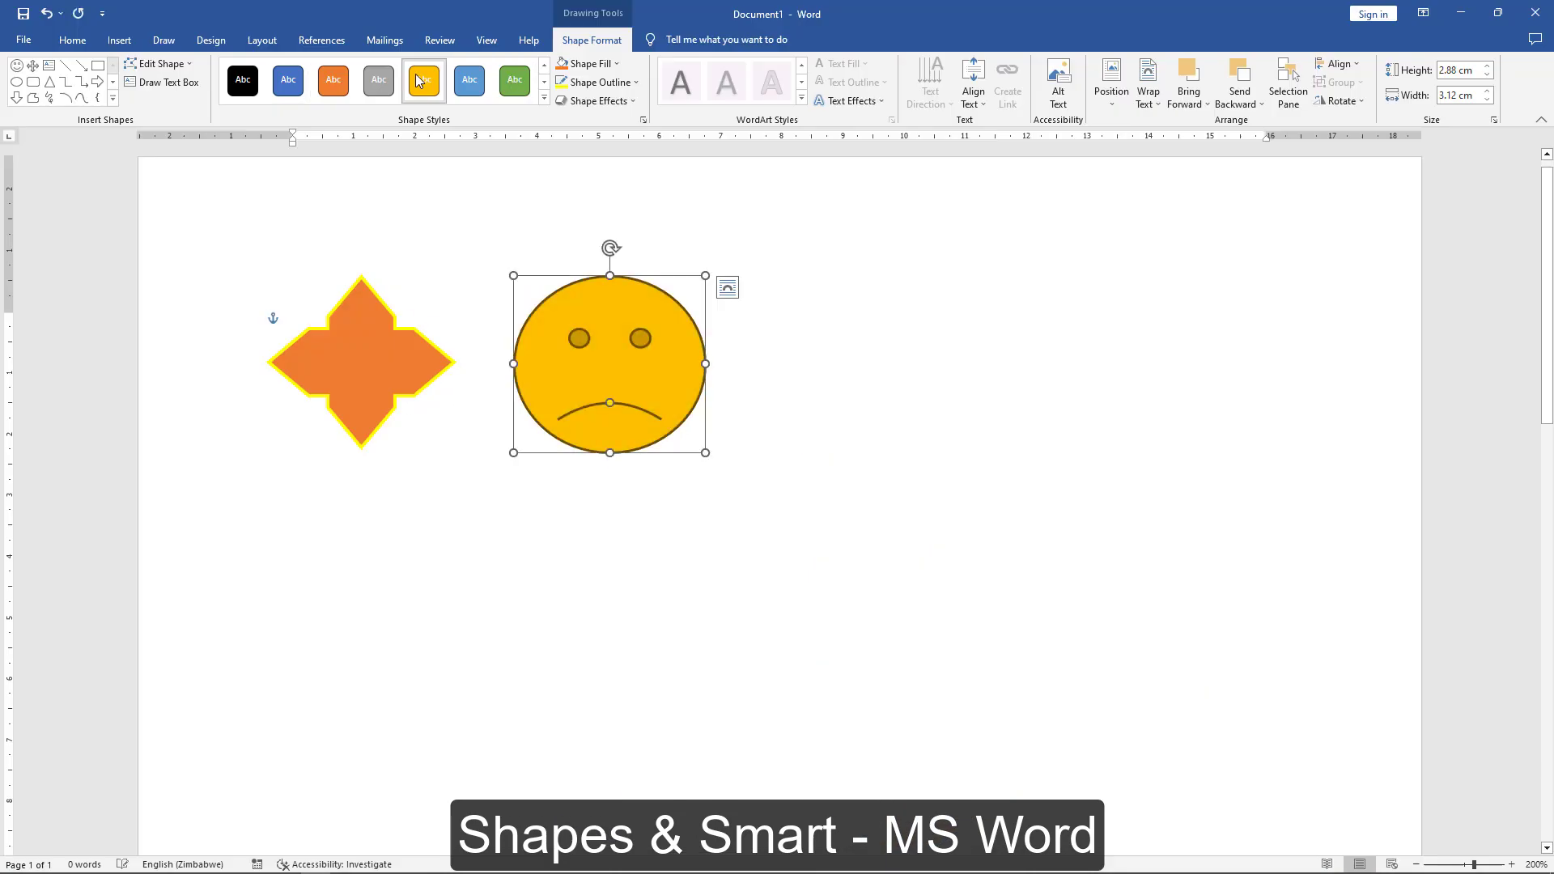
key(alt+Tab)
key(alt+Tab)
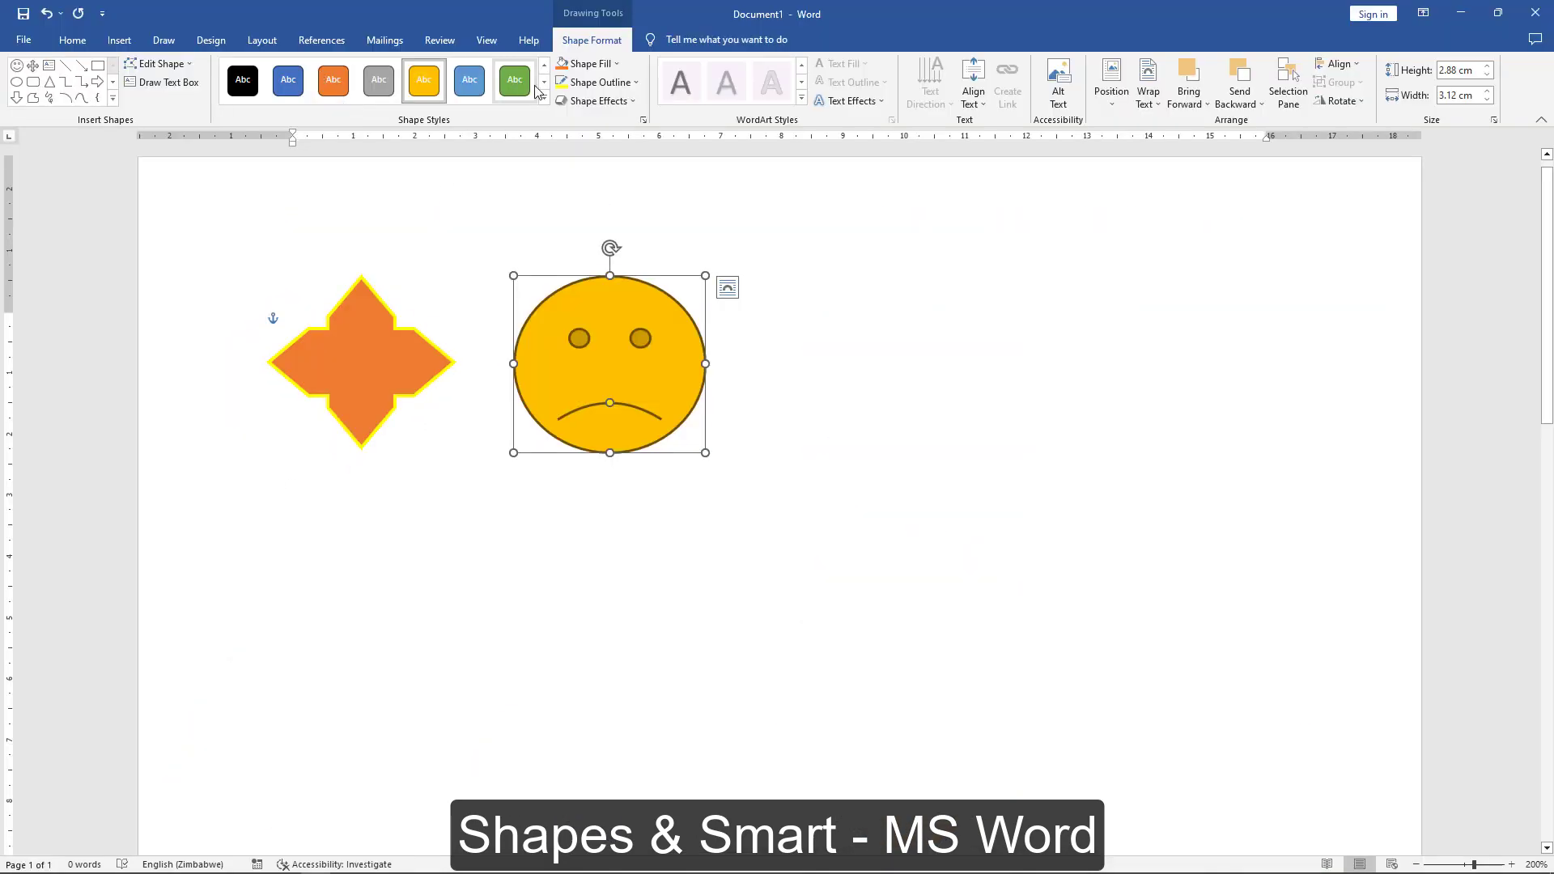
click(597, 65)
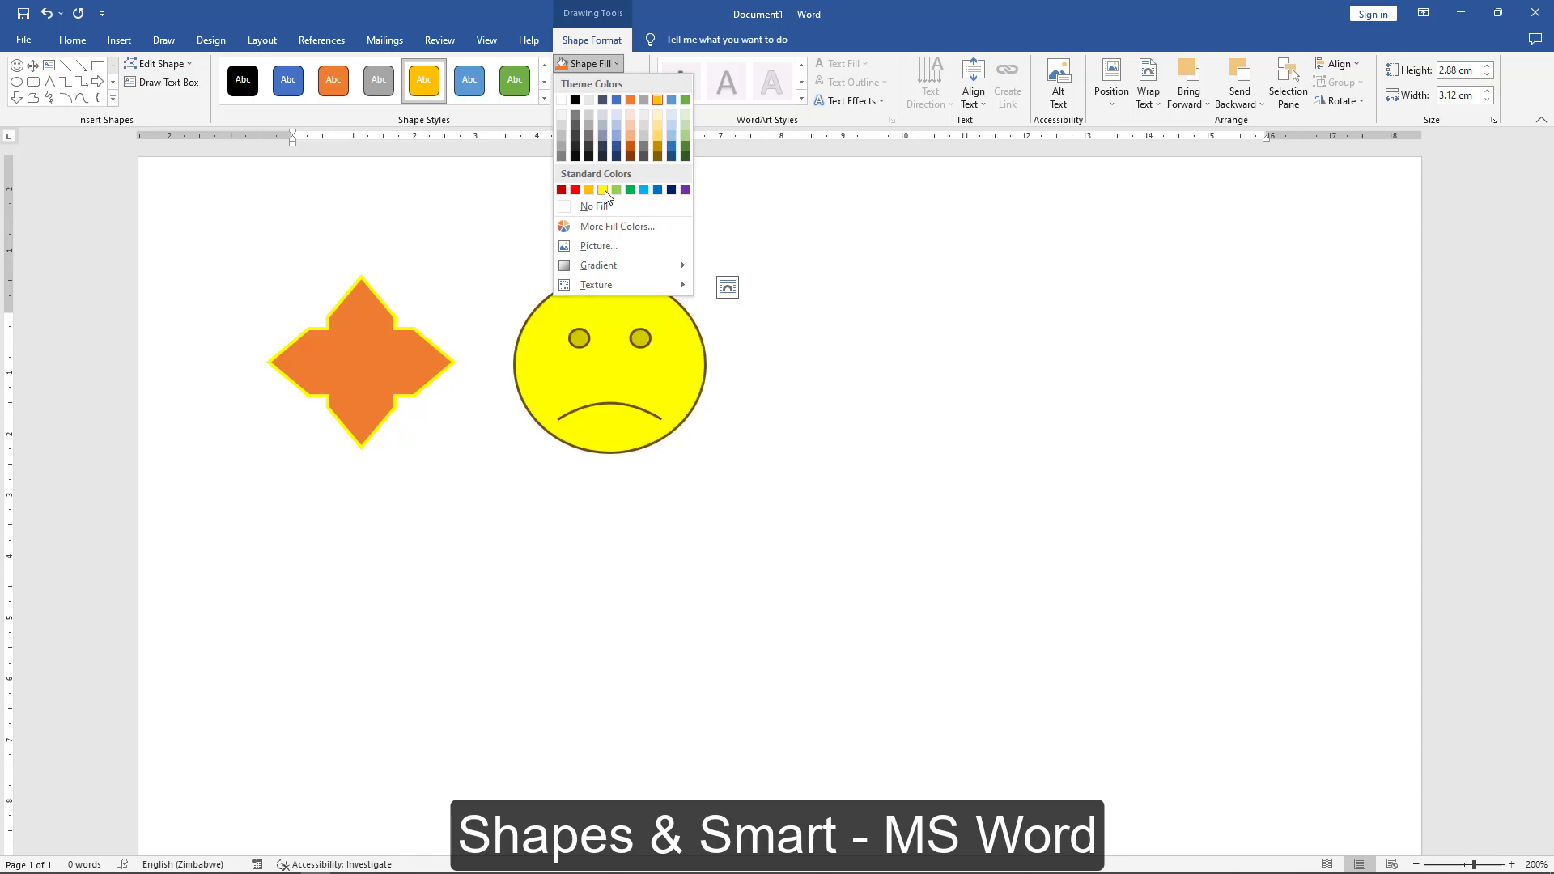
click(603, 190)
Give the smiley a Round Dot outline and bring up the outline weight options
click(599, 82)
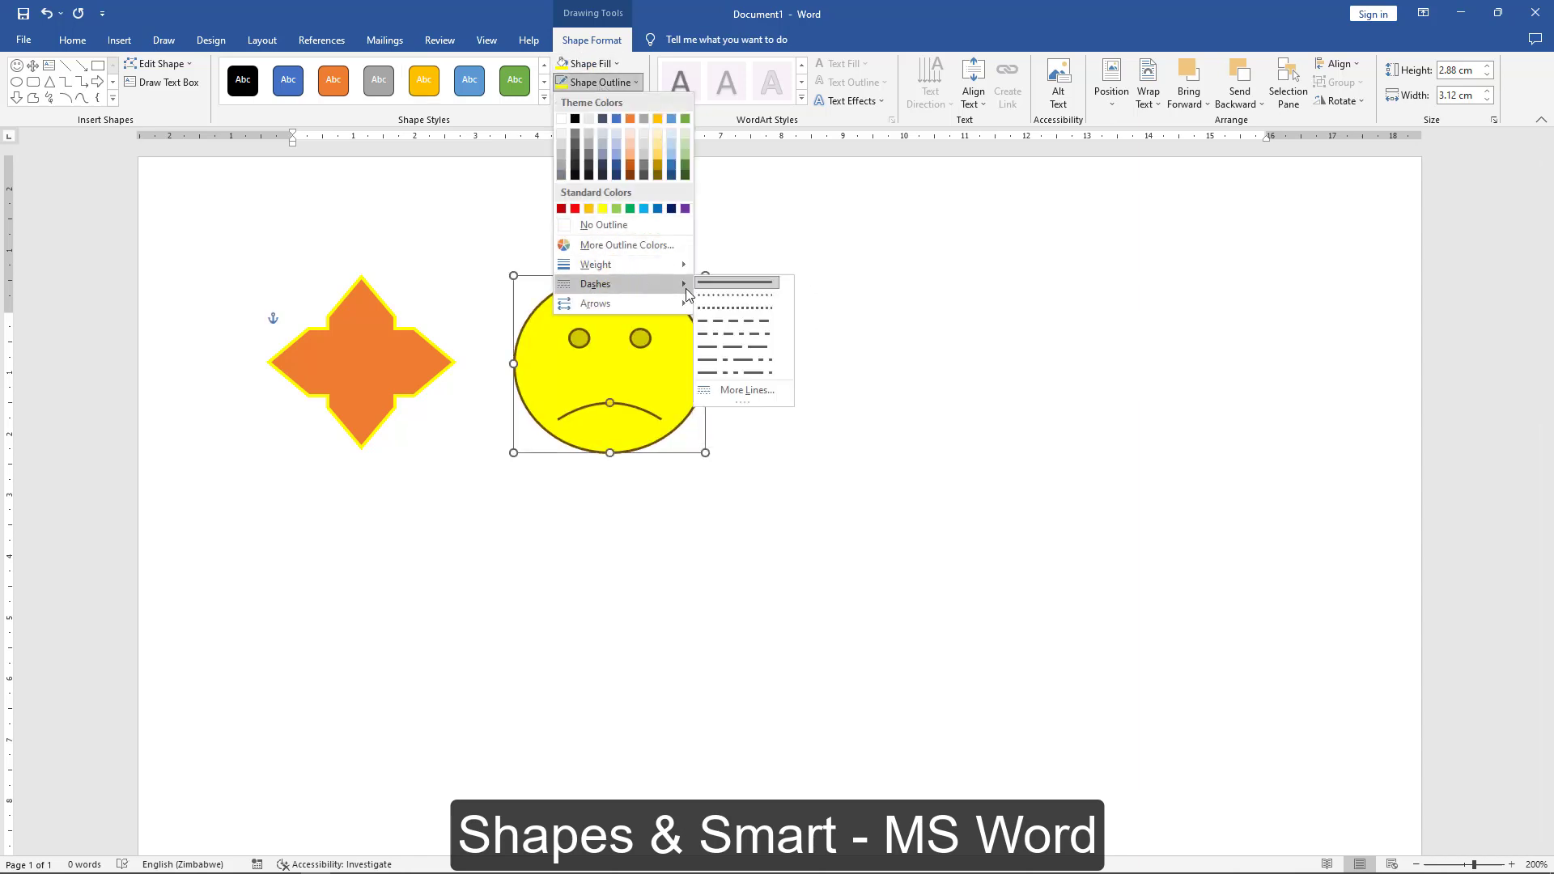
mouse_move(595, 284)
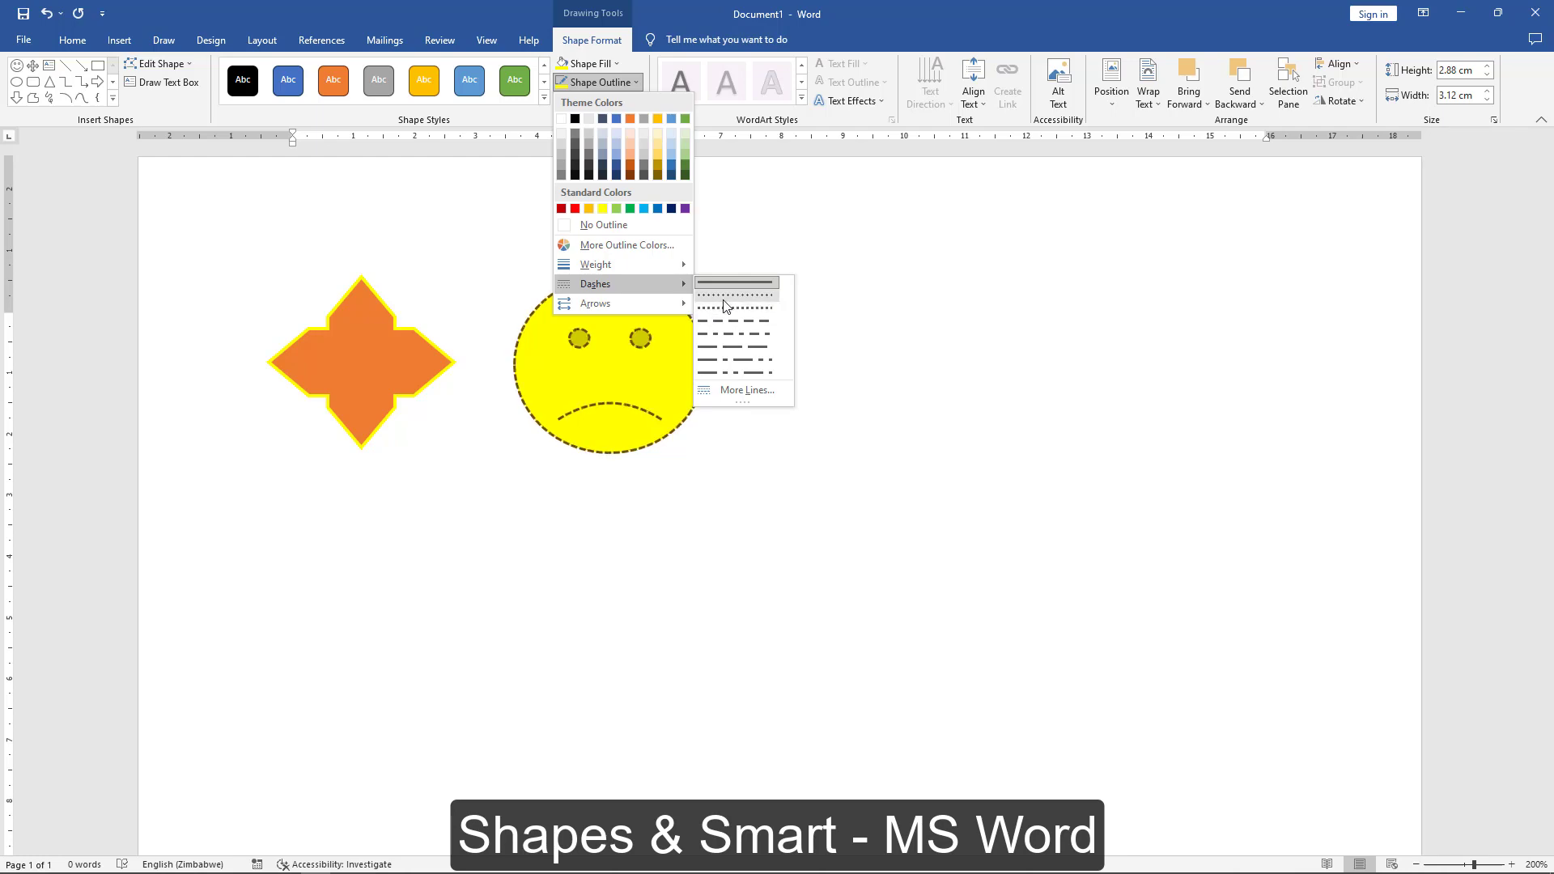
click(724, 306)
key(alt+Tab)
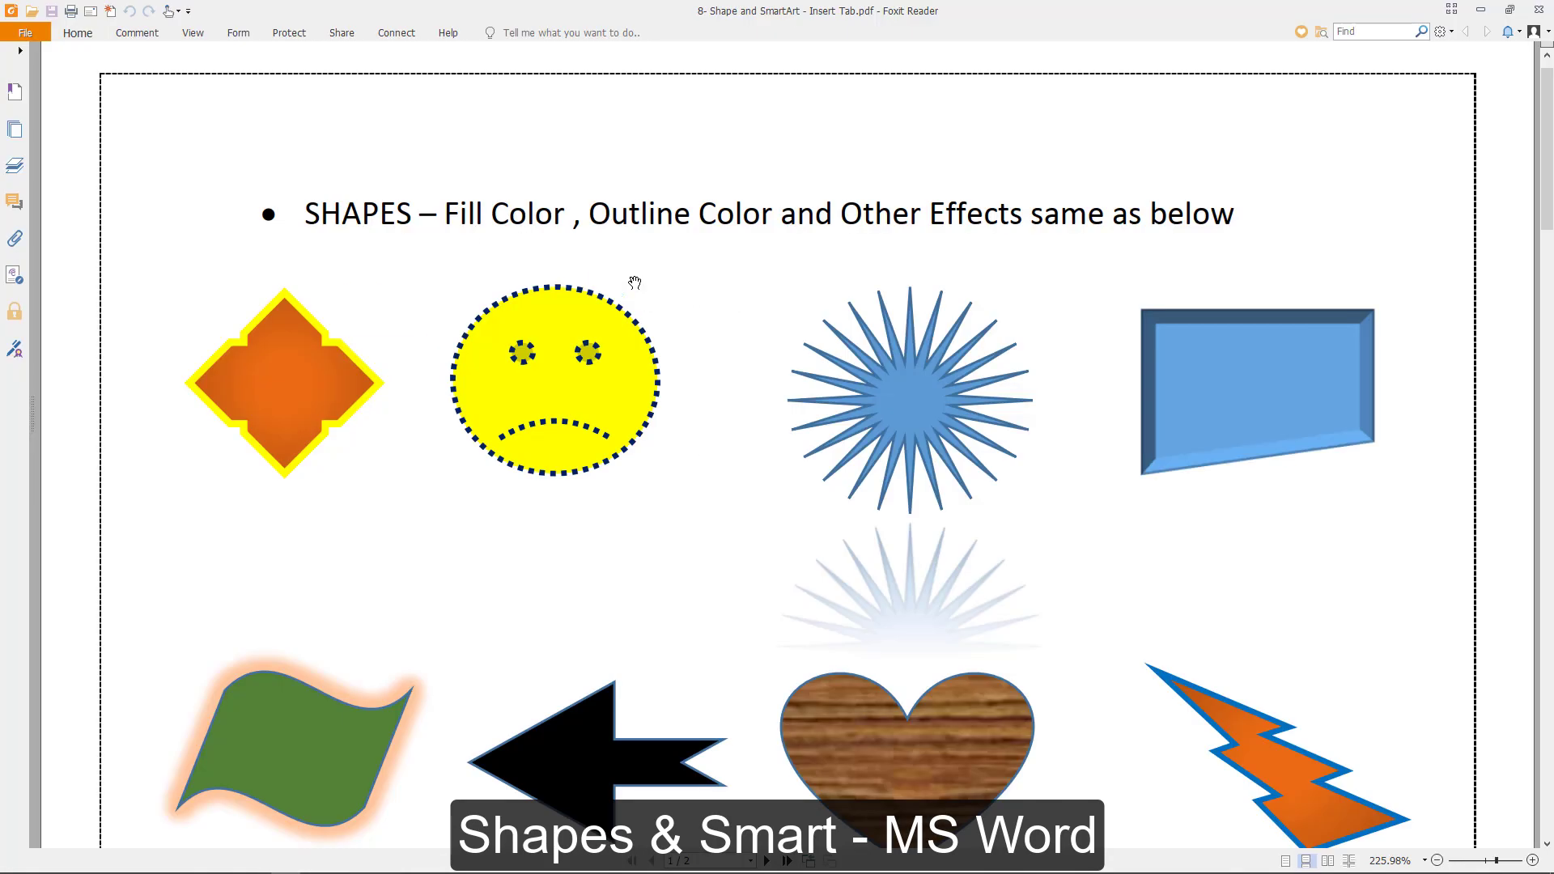
key(alt+Tab)
click(600, 82)
mouse_move(595, 264)
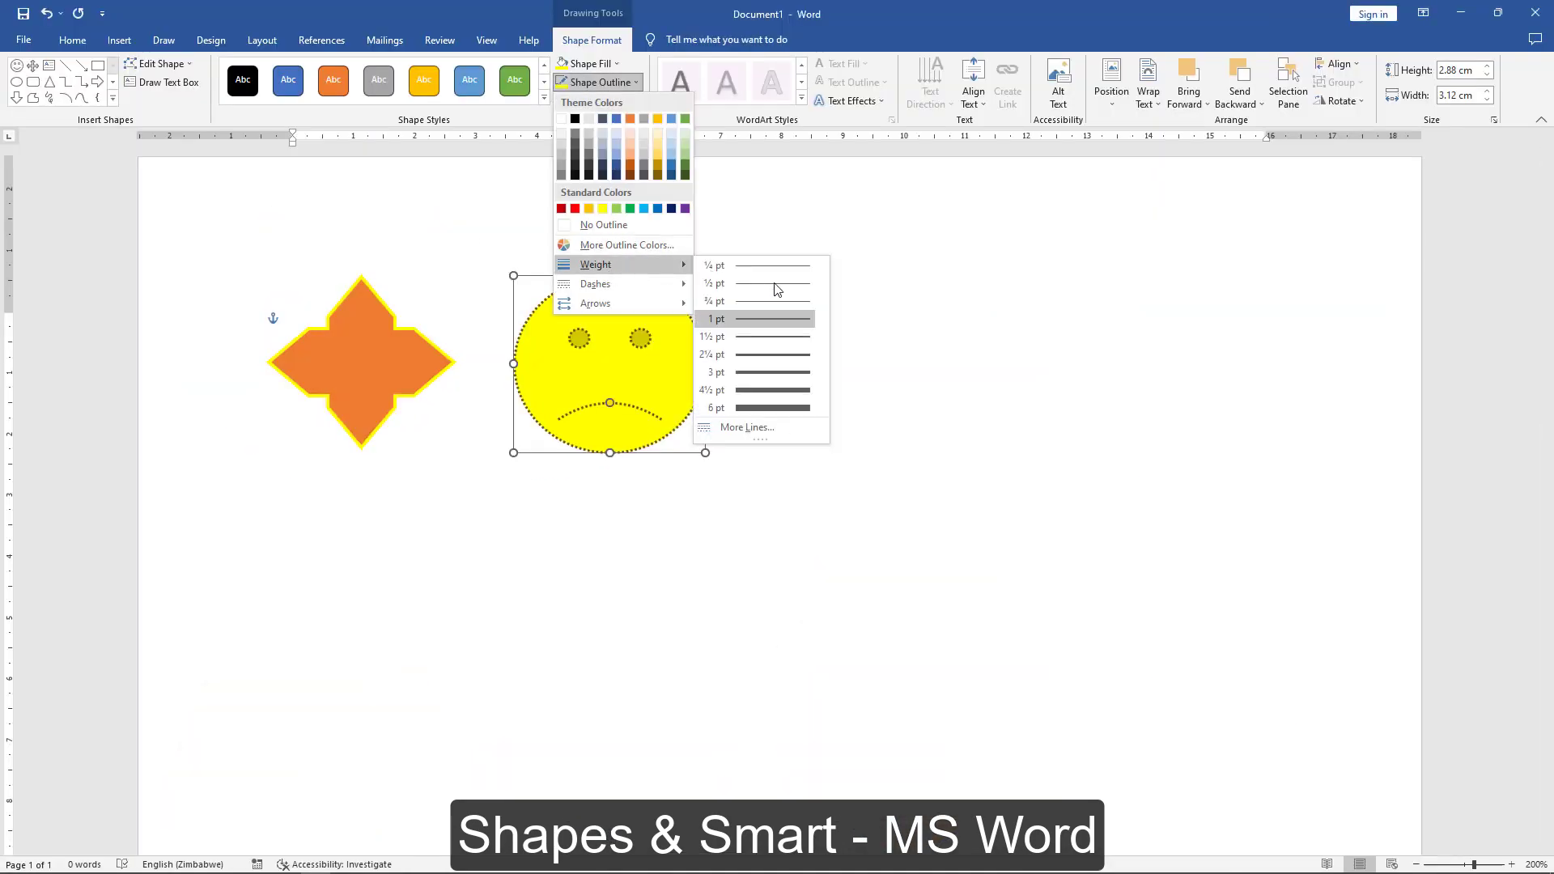
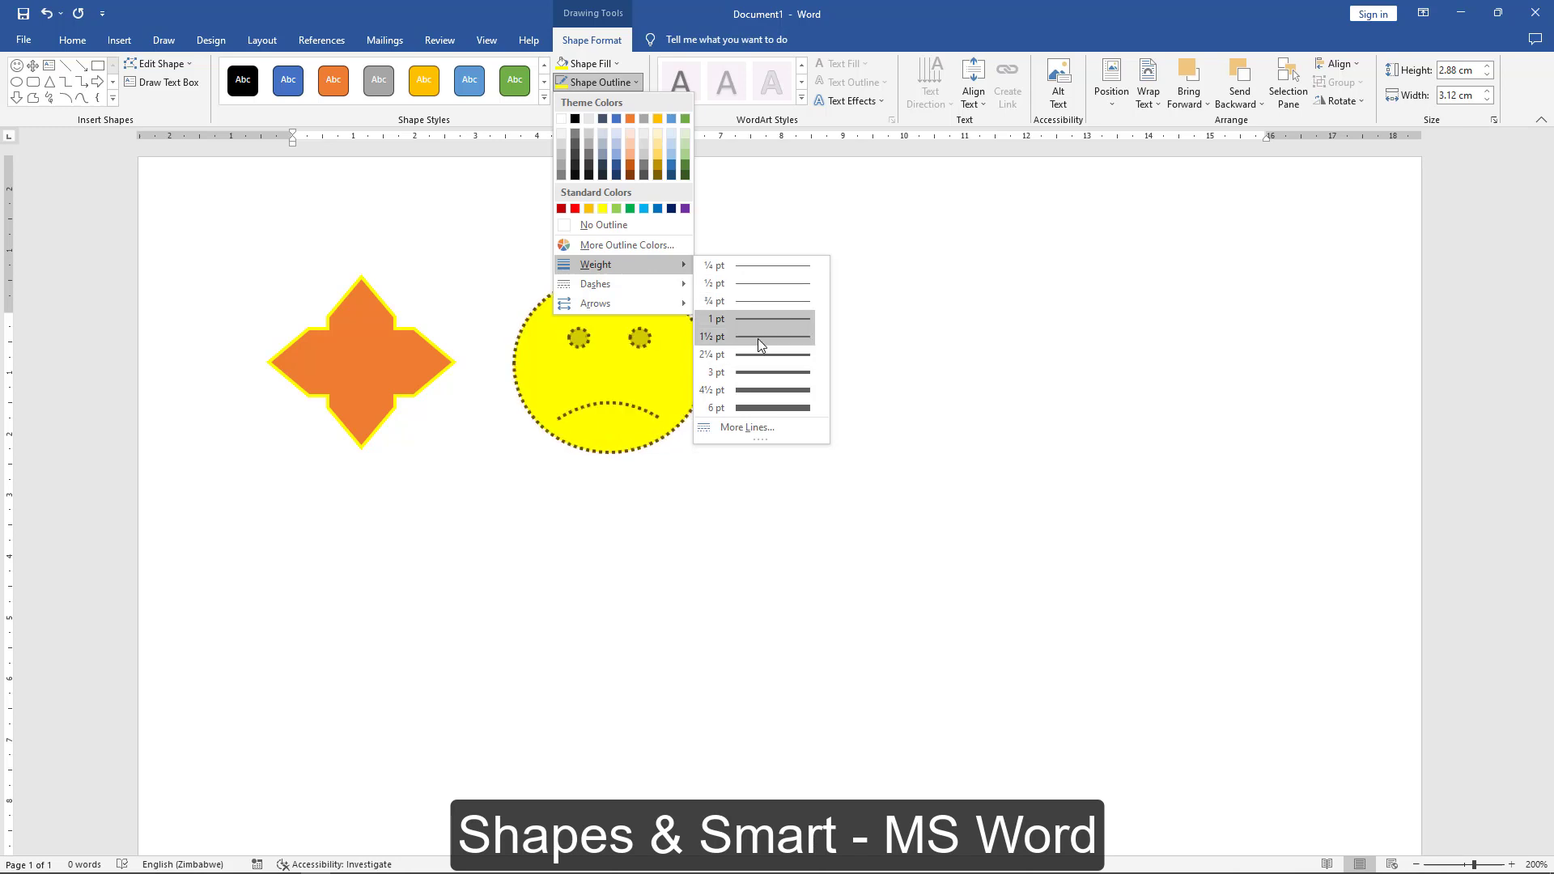
Give the smiley's dotted outline a 1½ pt weight and a dark blue colour
click(758, 337)
click(601, 81)
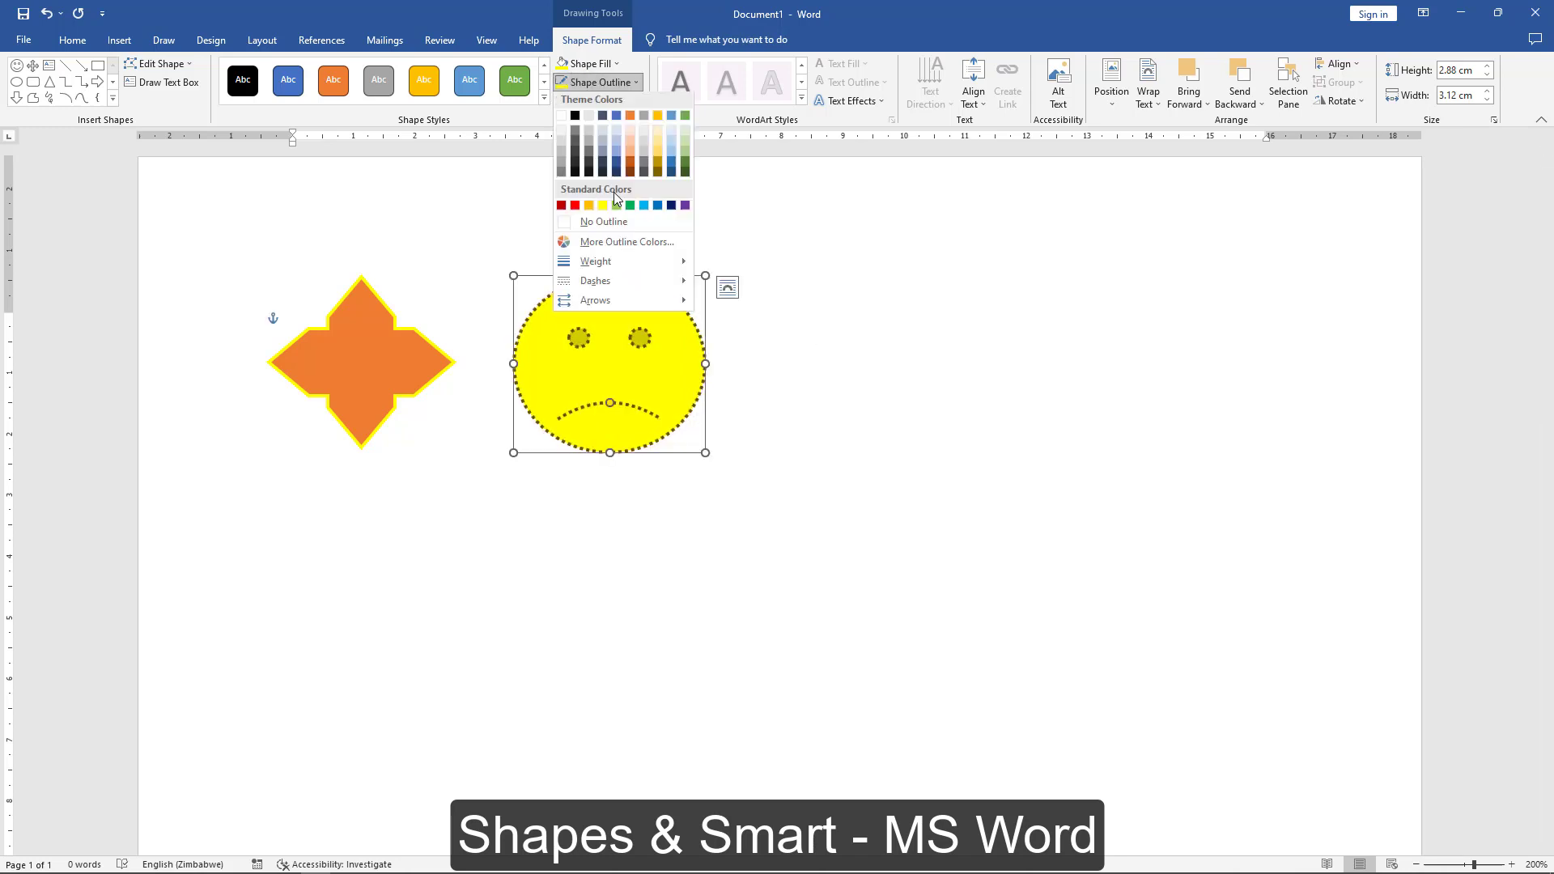
click(671, 209)
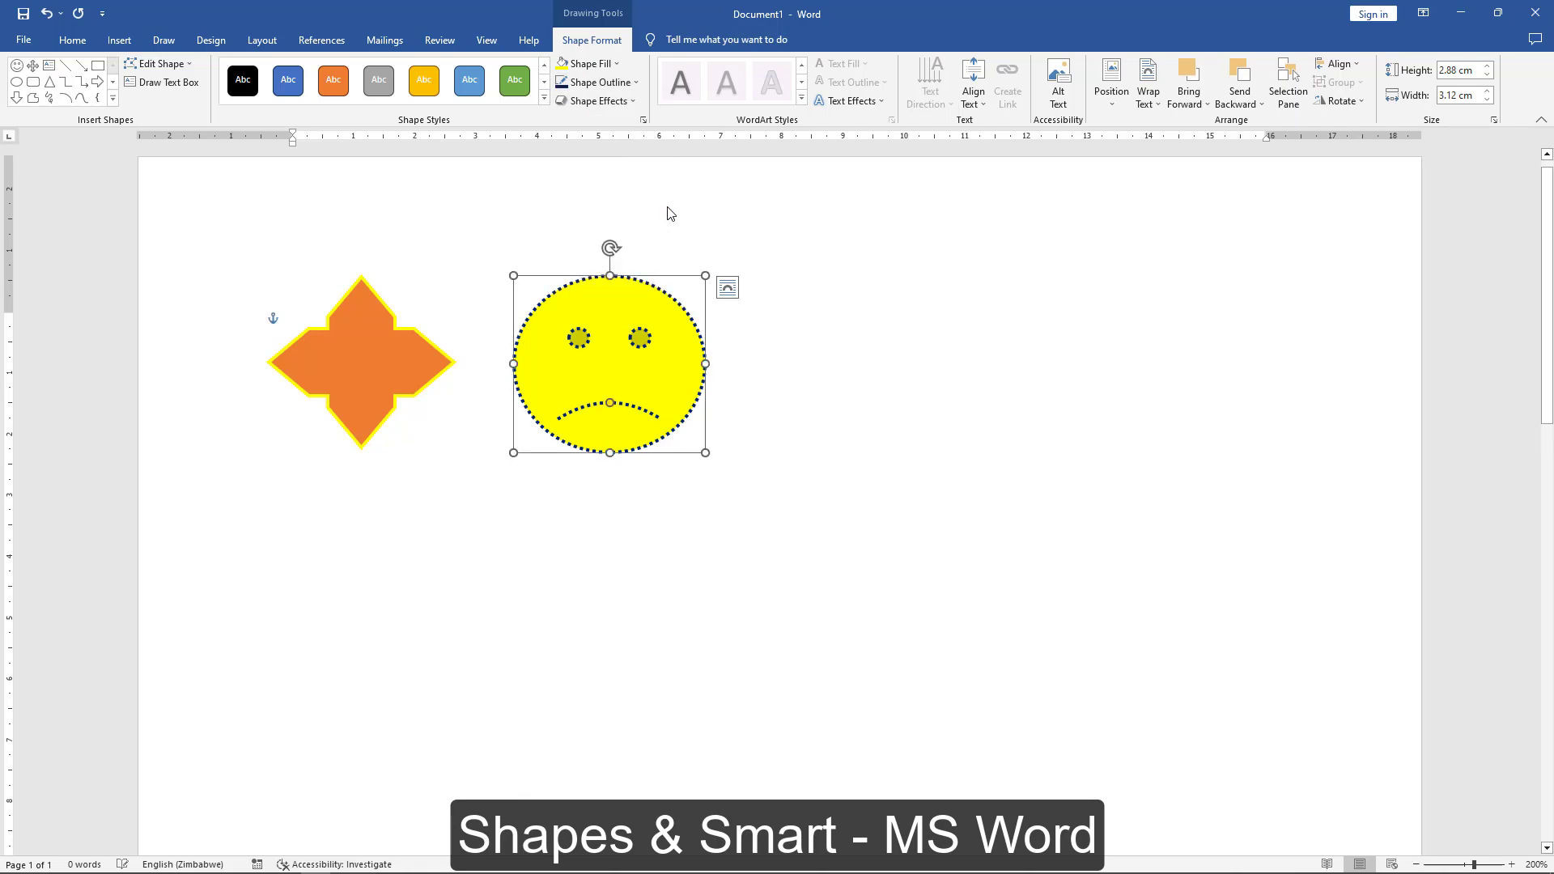
key(alt+Tab)
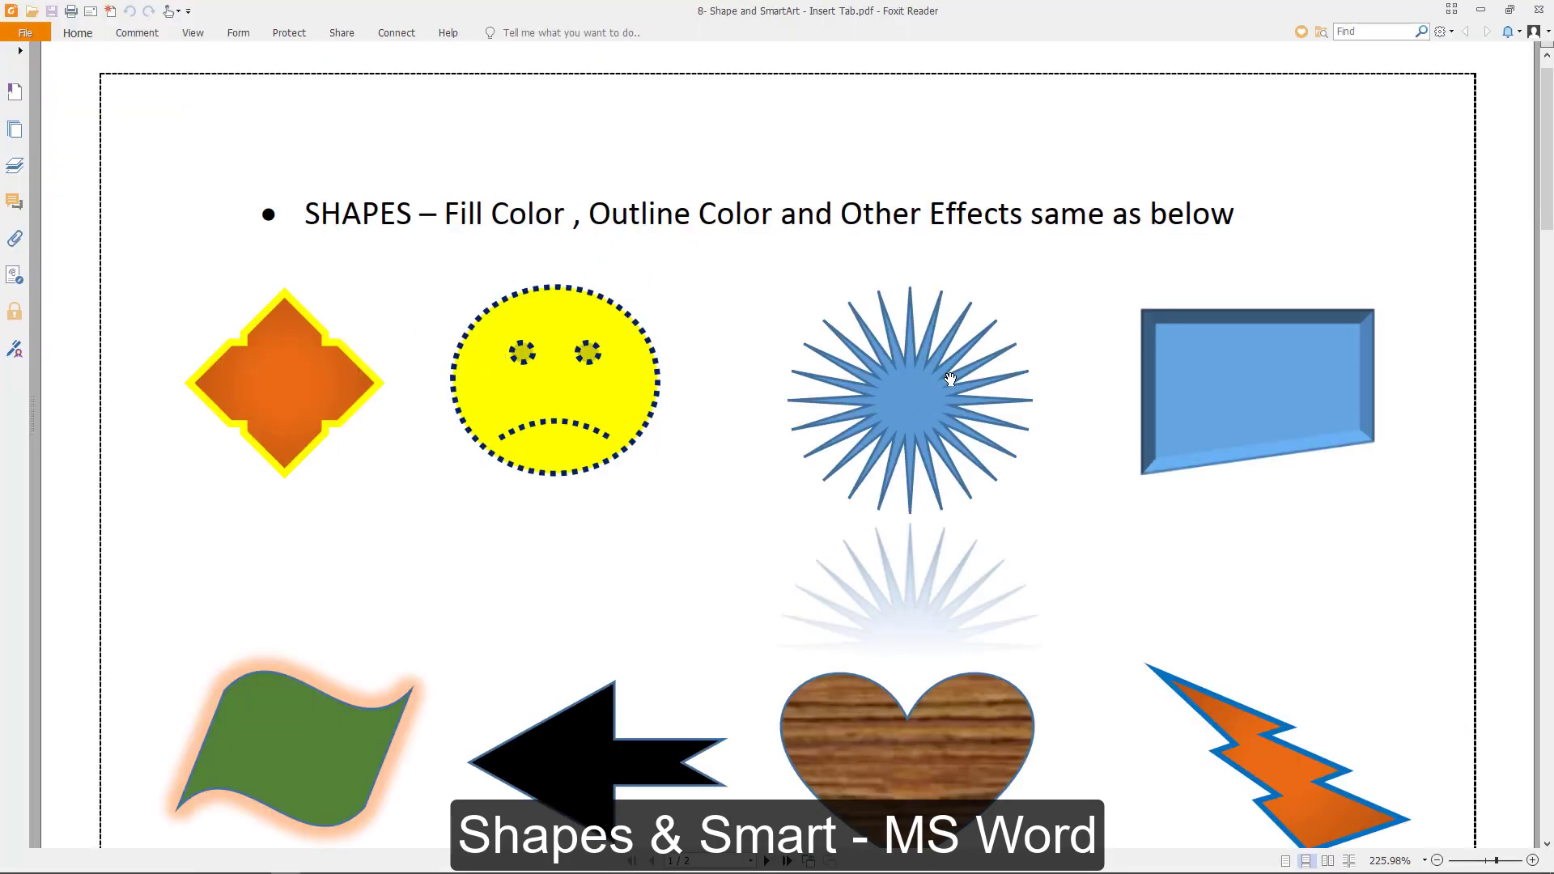
key(alt+Tab)
Draw a 24-point star about 3.12 × 3.18 cm right of the smiley, with long thin spikes
click(119, 40)
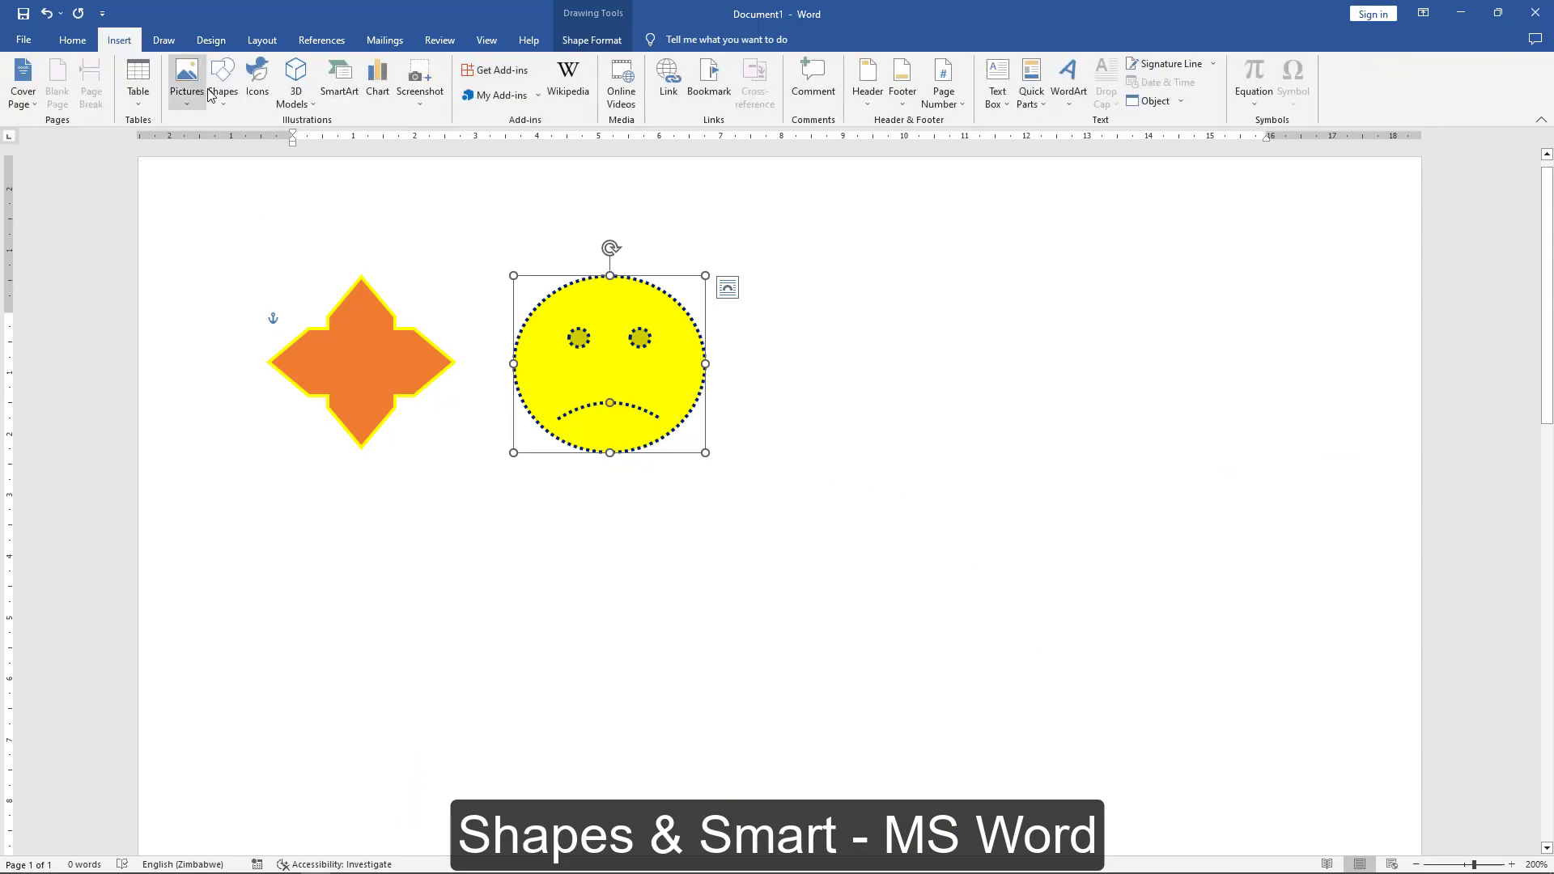
click(221, 81)
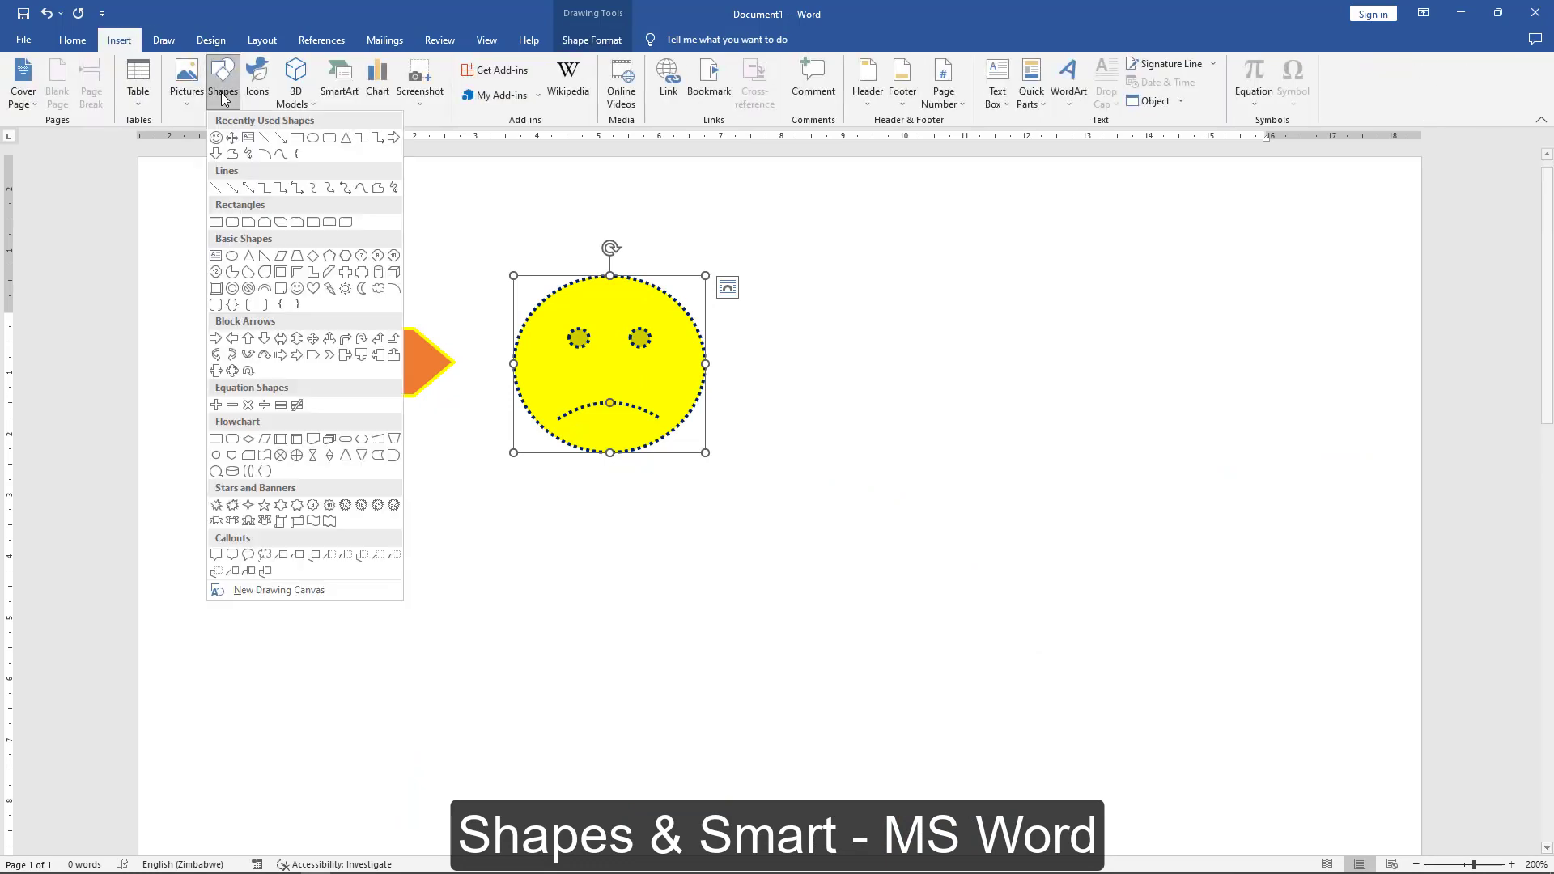
click(377, 505)
drag(806, 266, 1001, 458)
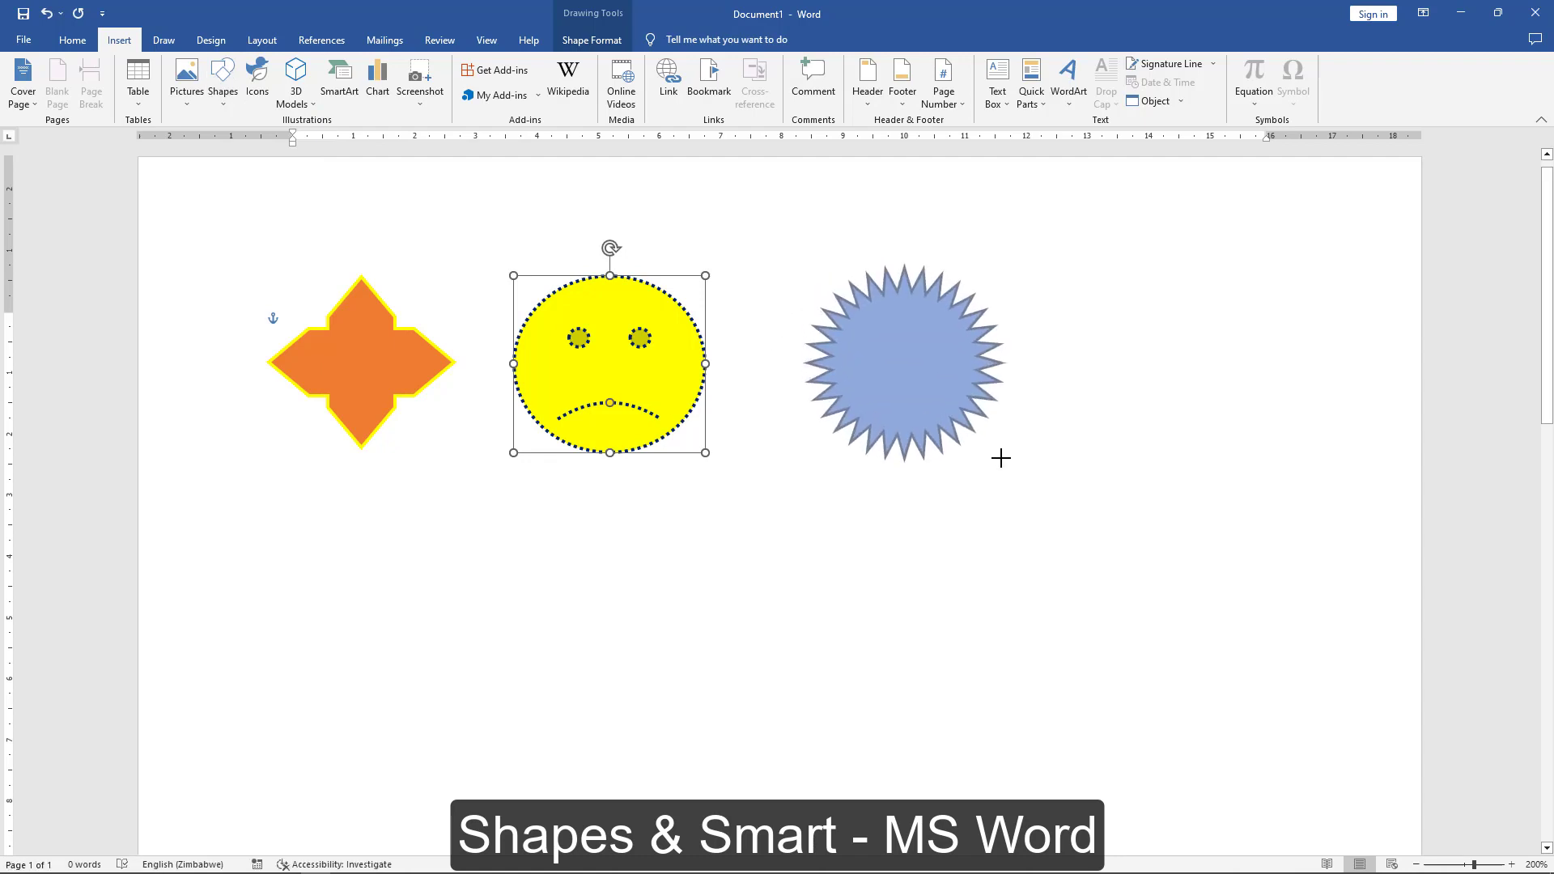
drag(904, 291, 903, 334)
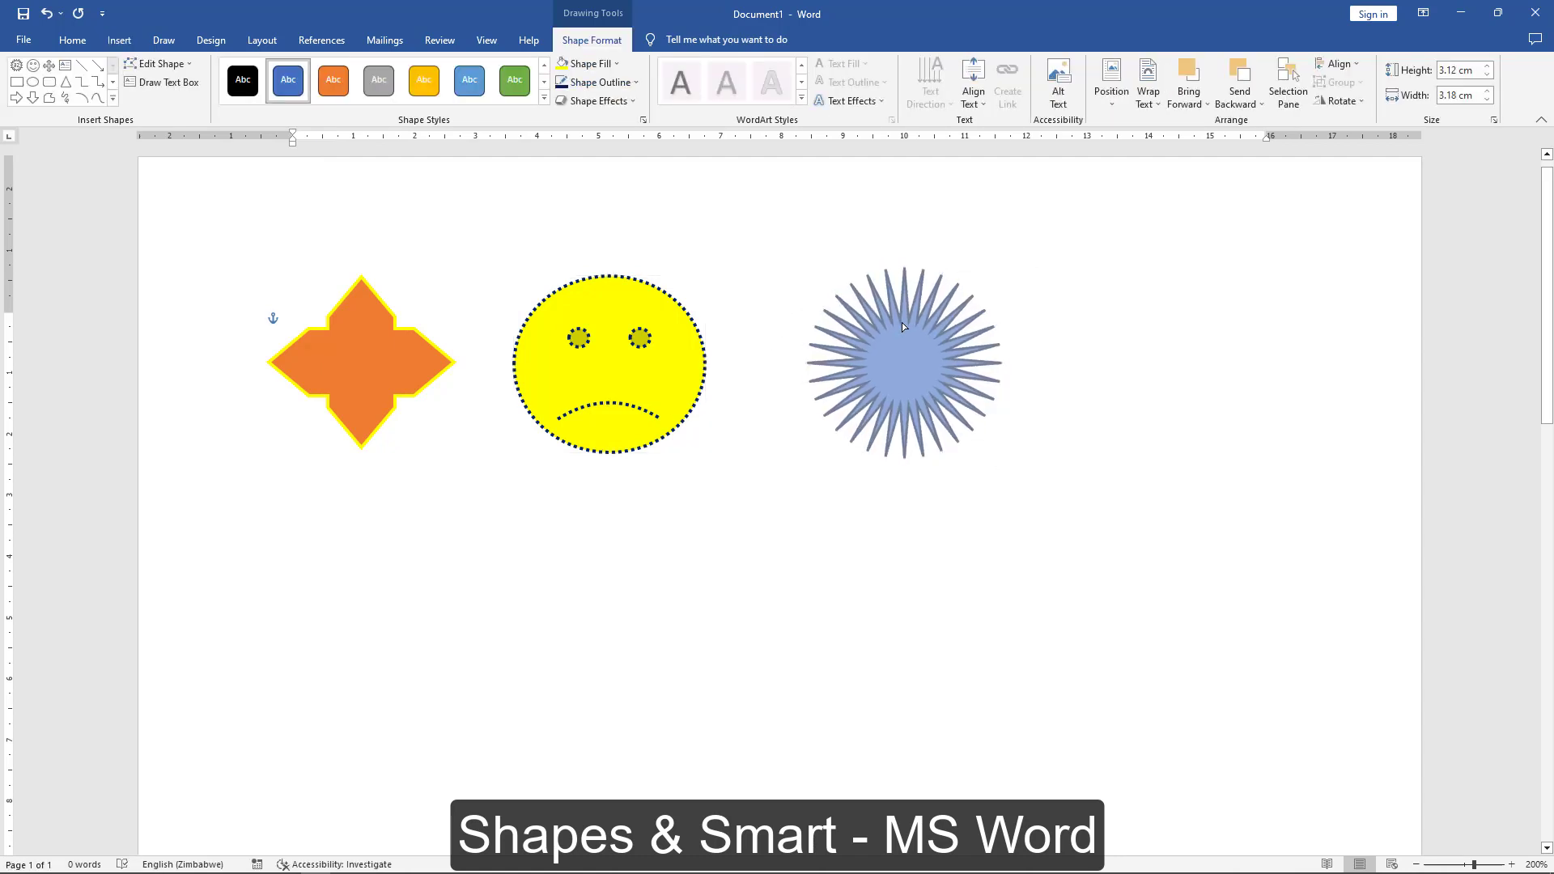
key(alt+Tab)
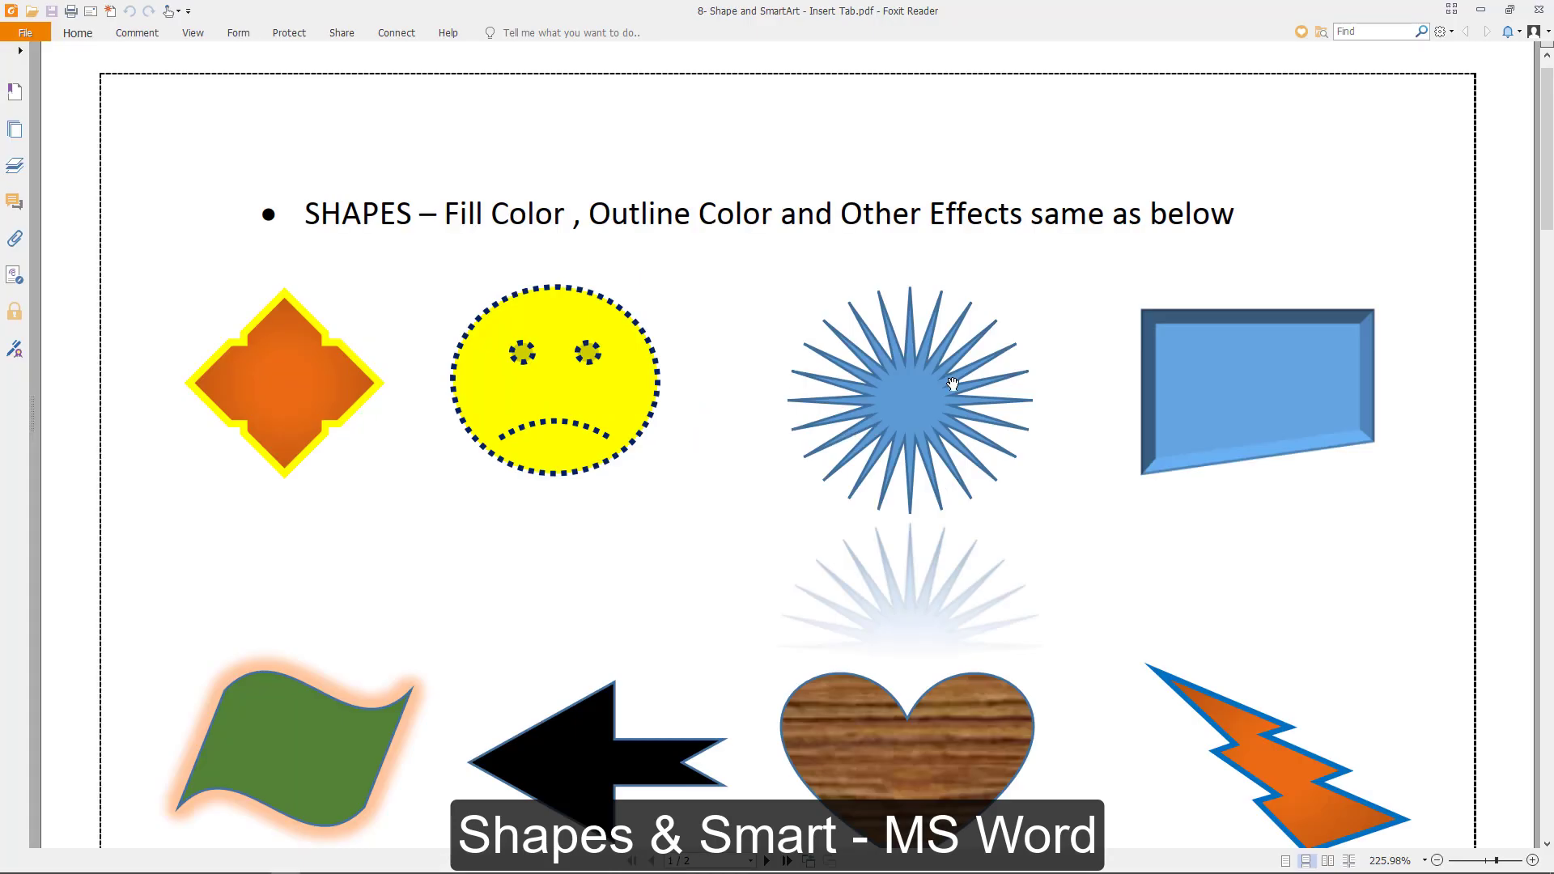
key(alt+Tab)
Fill the starburst with a light blue theme colour and compare it with the reference
click(585, 63)
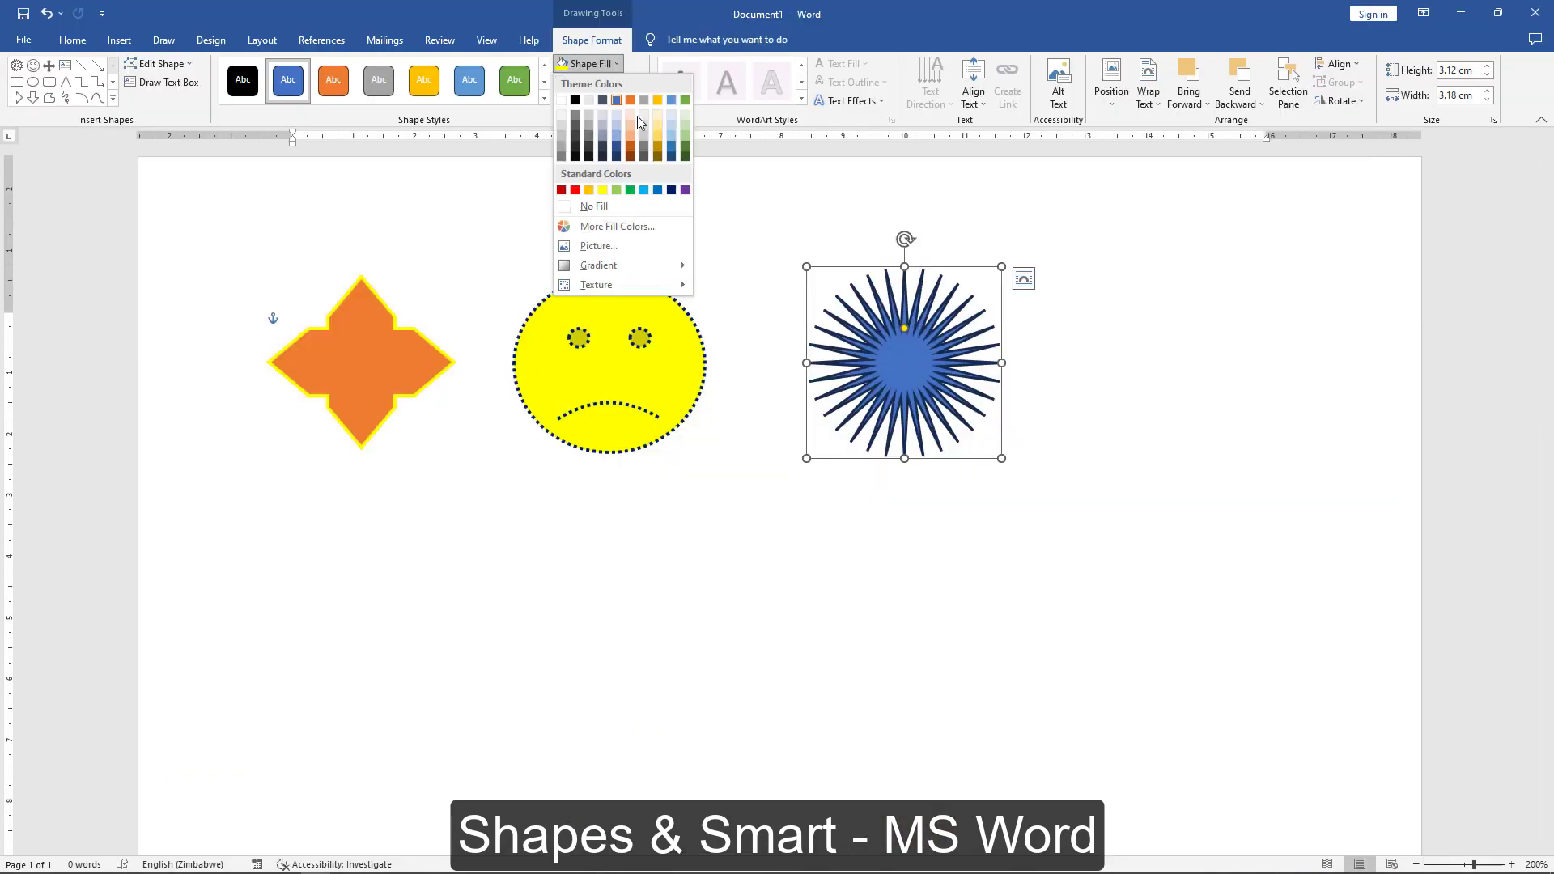
click(672, 134)
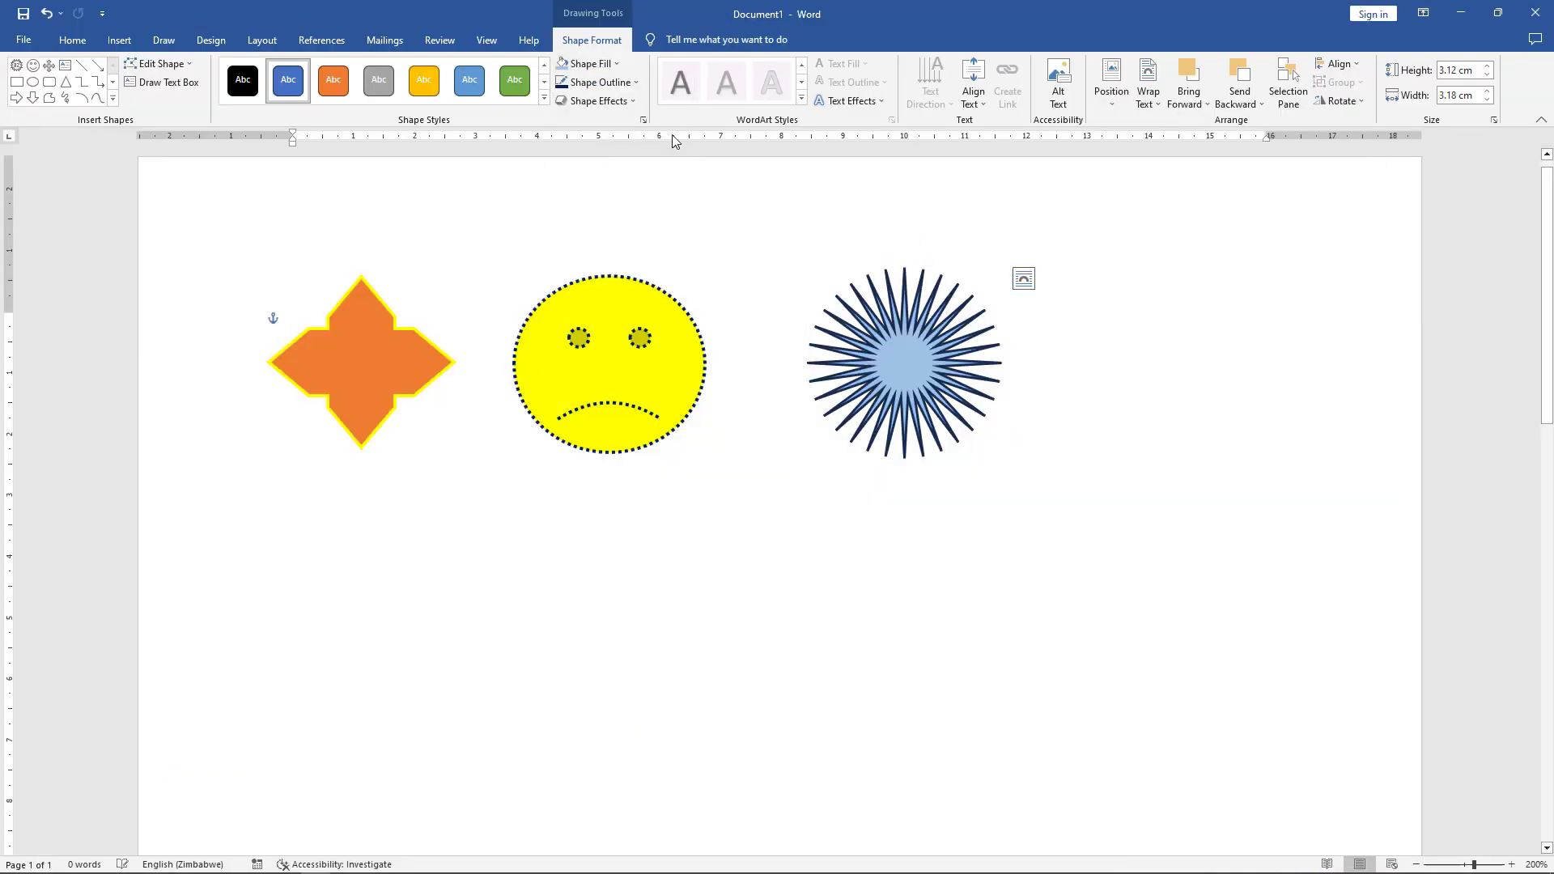
key(alt+Tab)
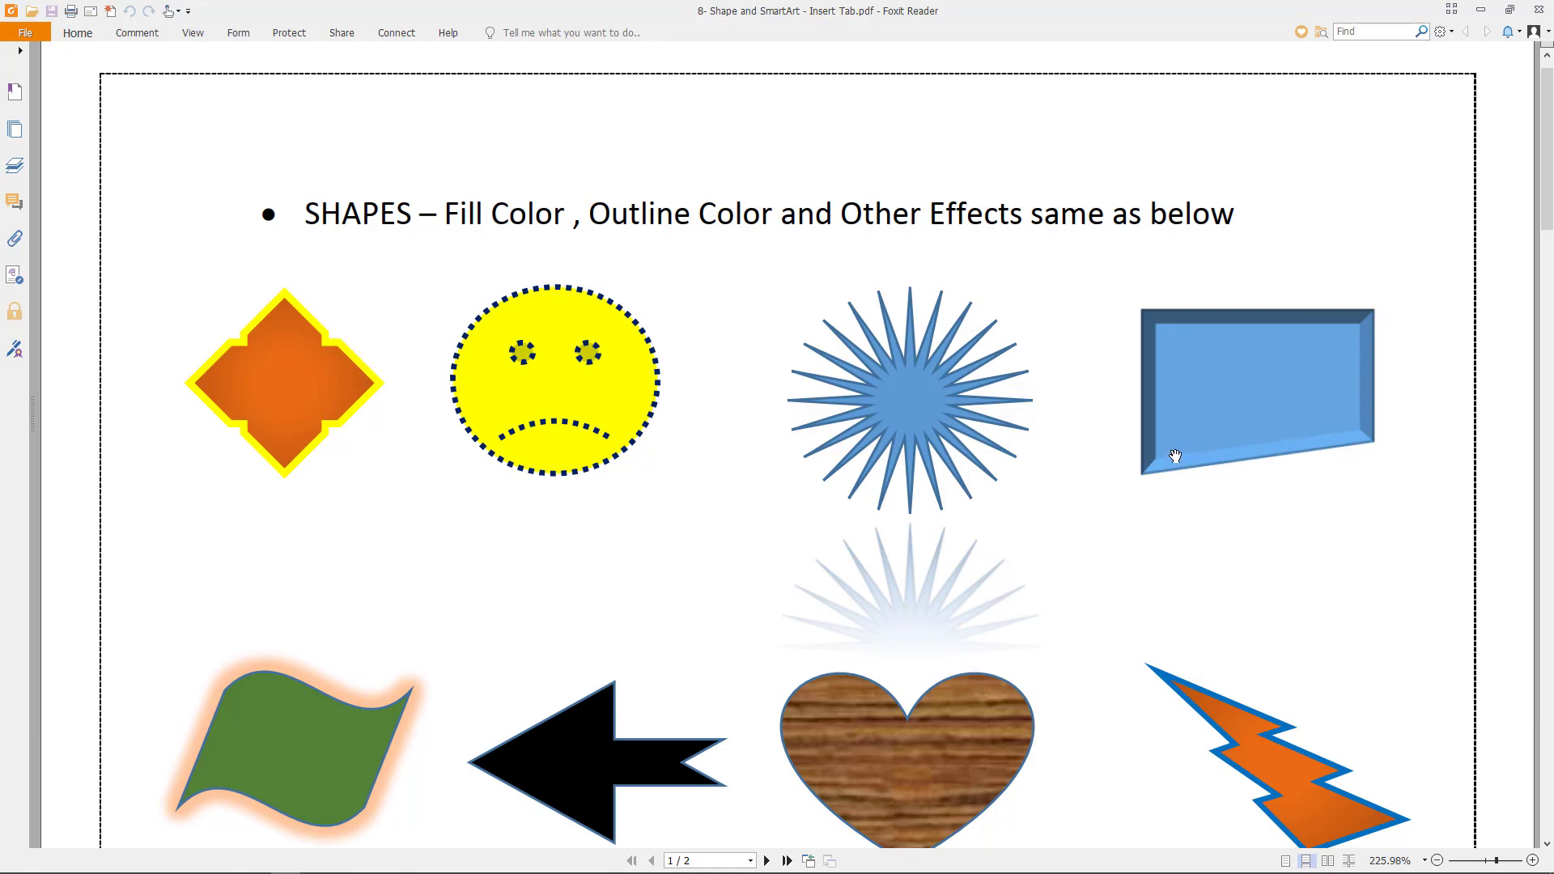
key(alt+Tab)
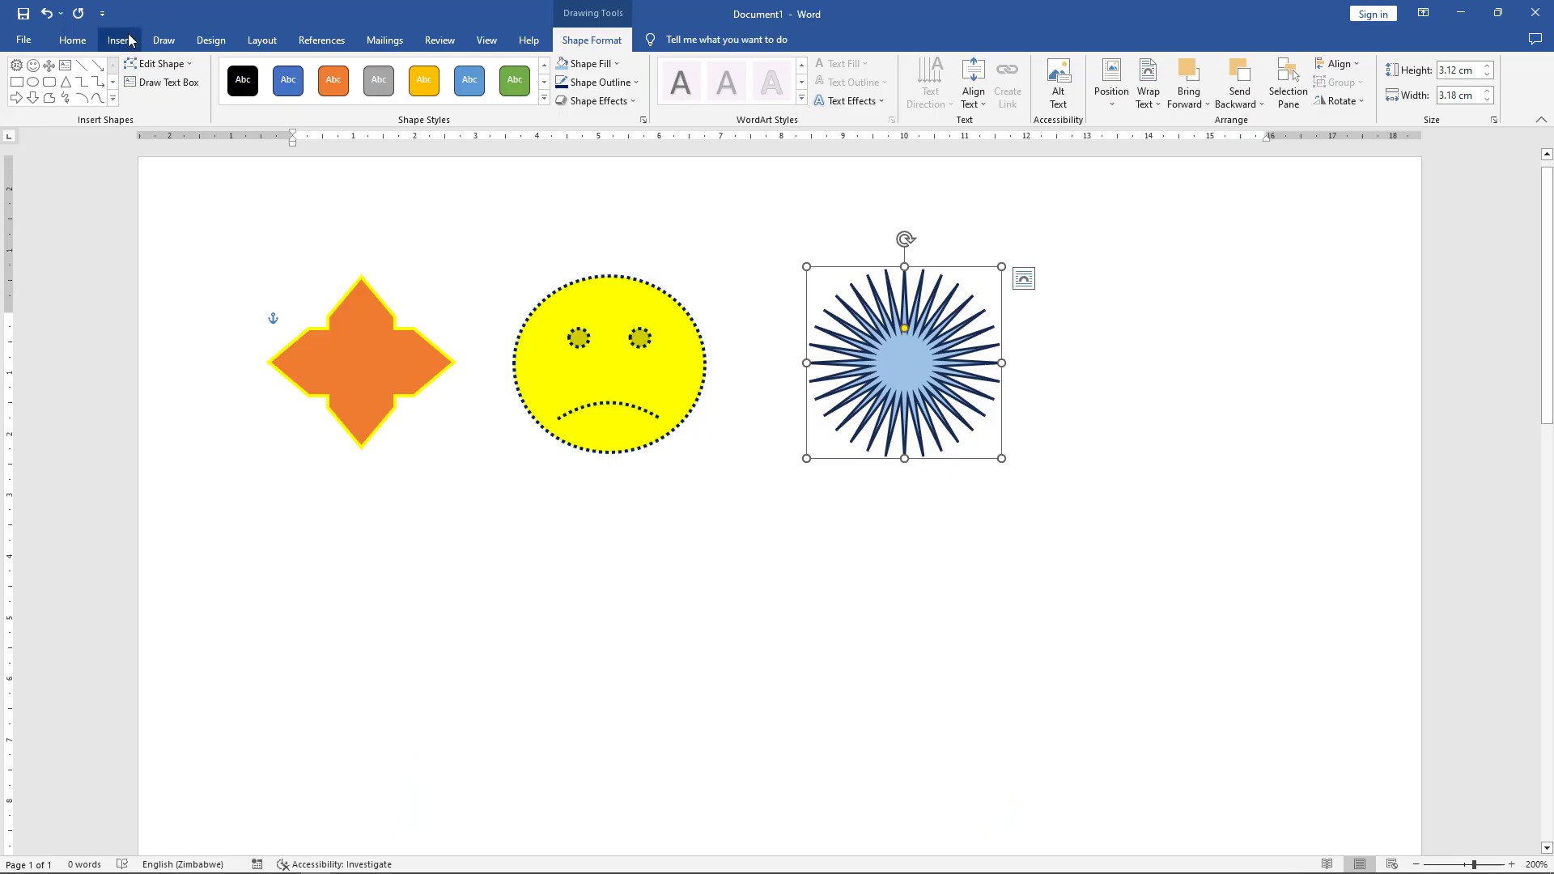
Draw a 2.54 × 3.68 cm Manual Input flowchart shape right of the starburst, rotated 180°
click(119, 40)
click(223, 80)
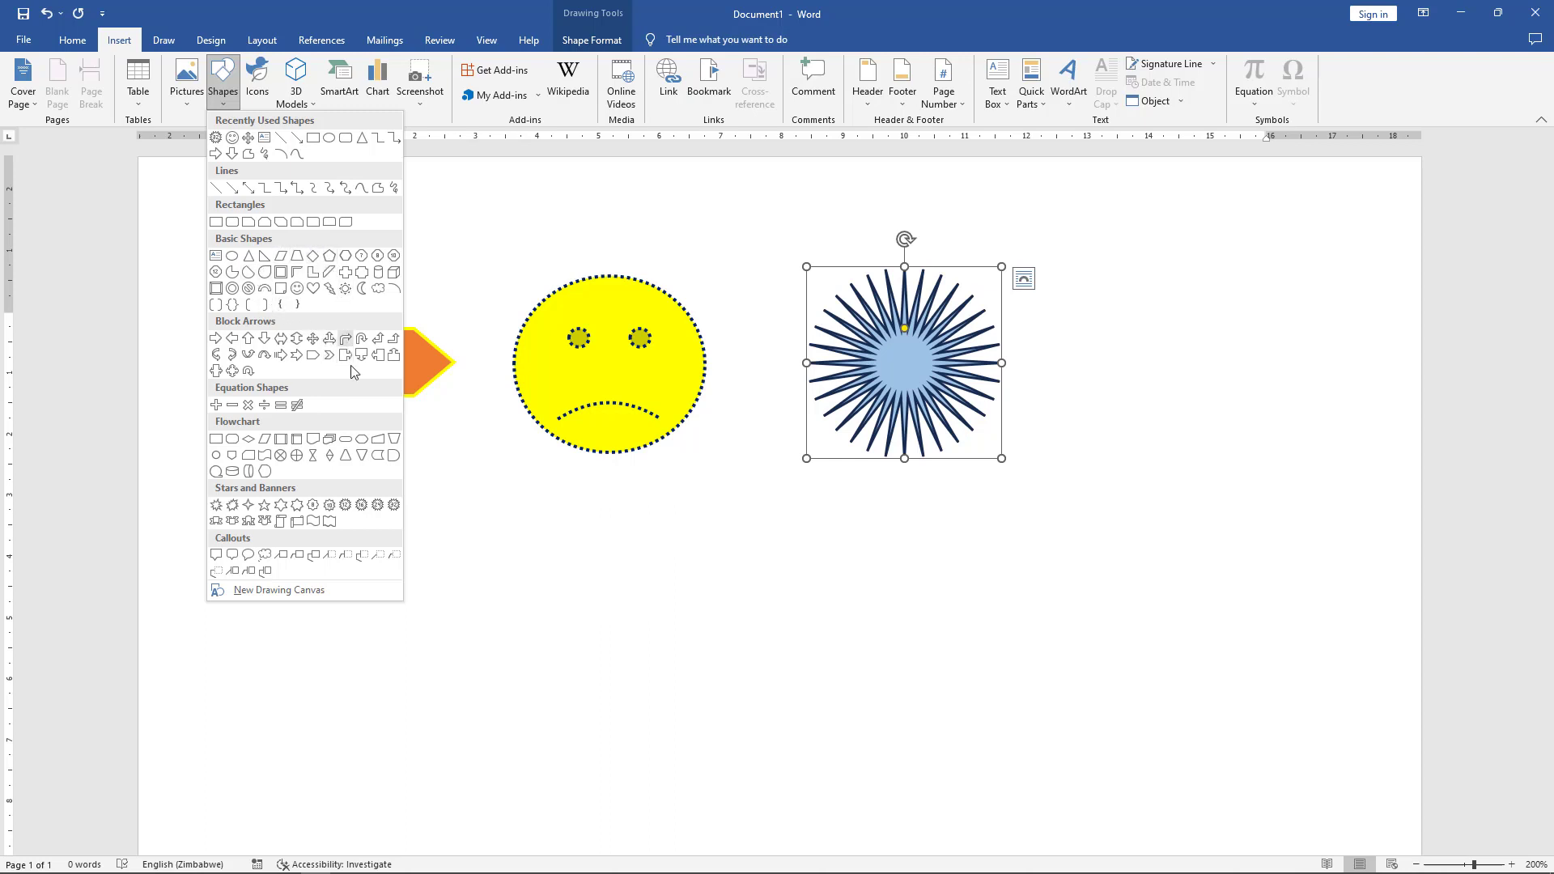
click(377, 442)
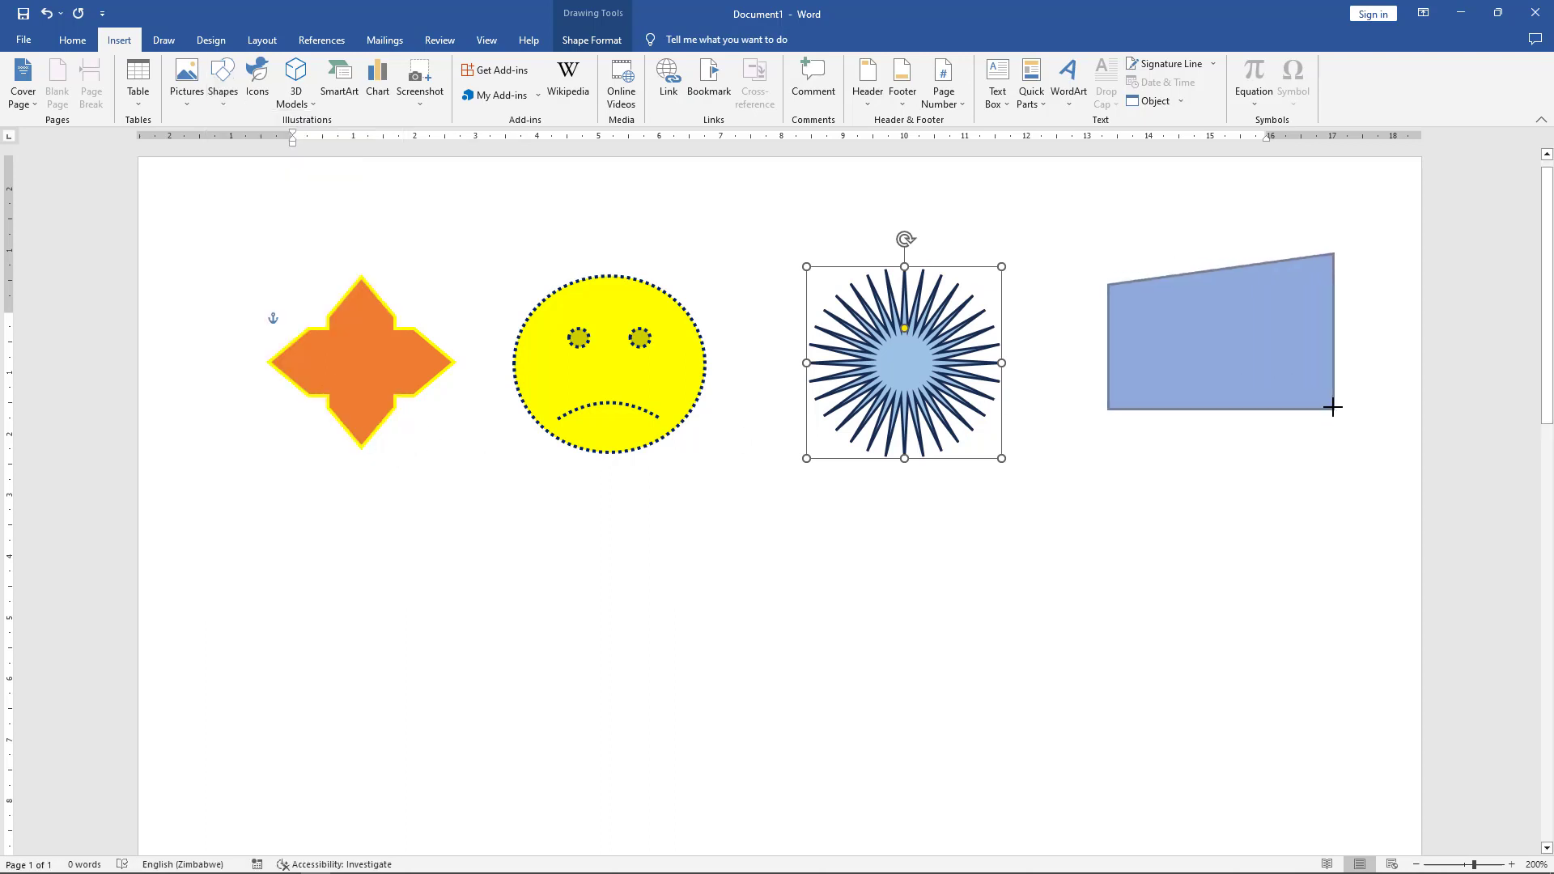
drag(1107, 252, 1333, 408)
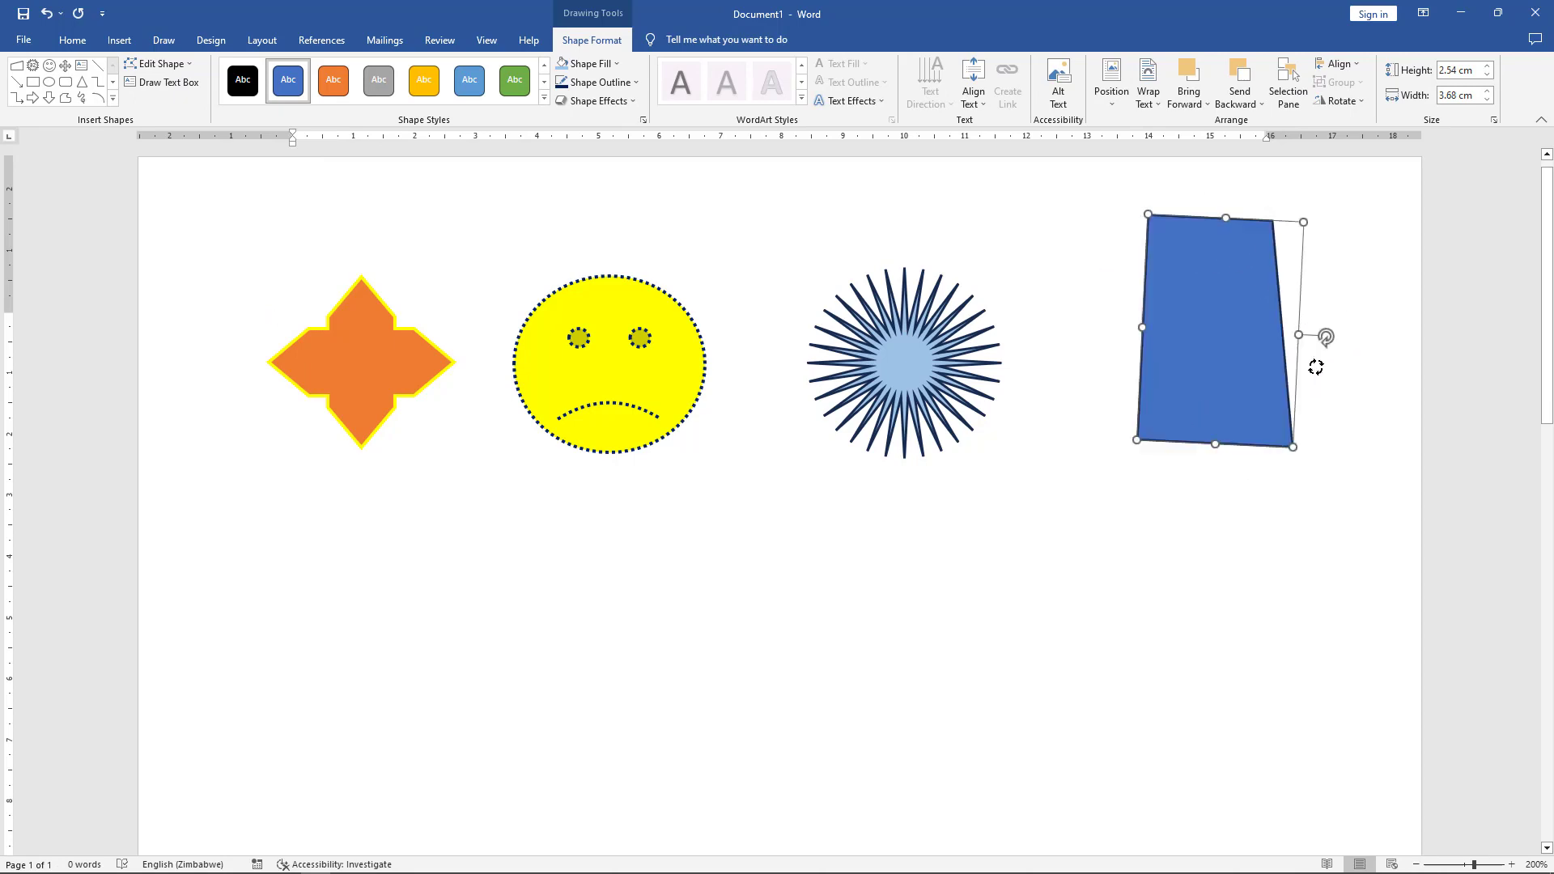
drag(1220, 229, 1219, 433)
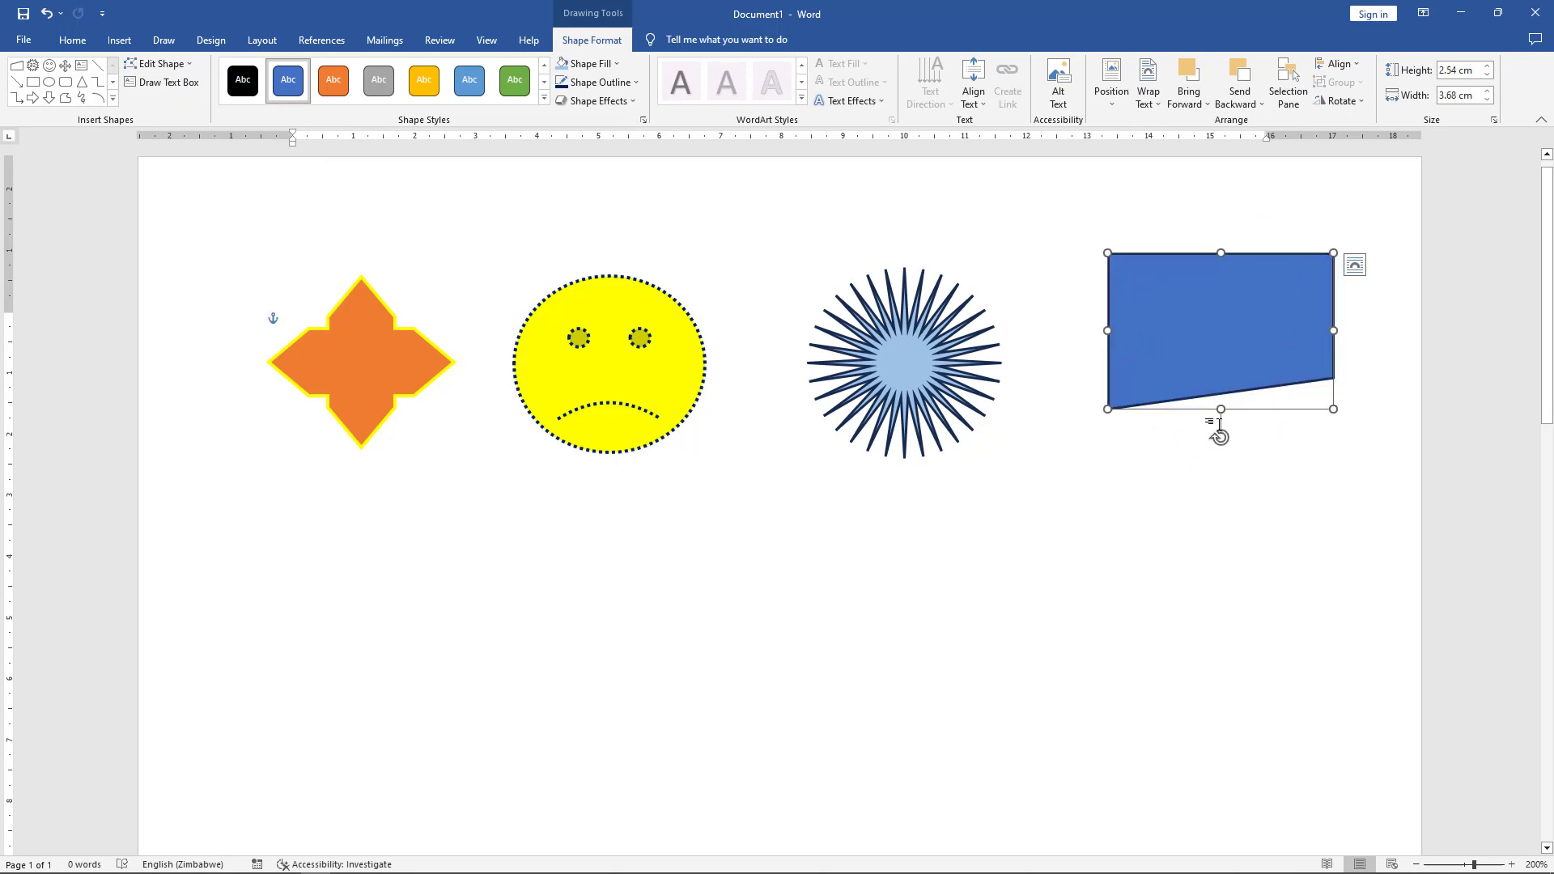
key(alt+Tab)
key(alt+Tab)
Apply a bevel preset to the blue manual-input shape and nudge it slightly lower
click(618, 101)
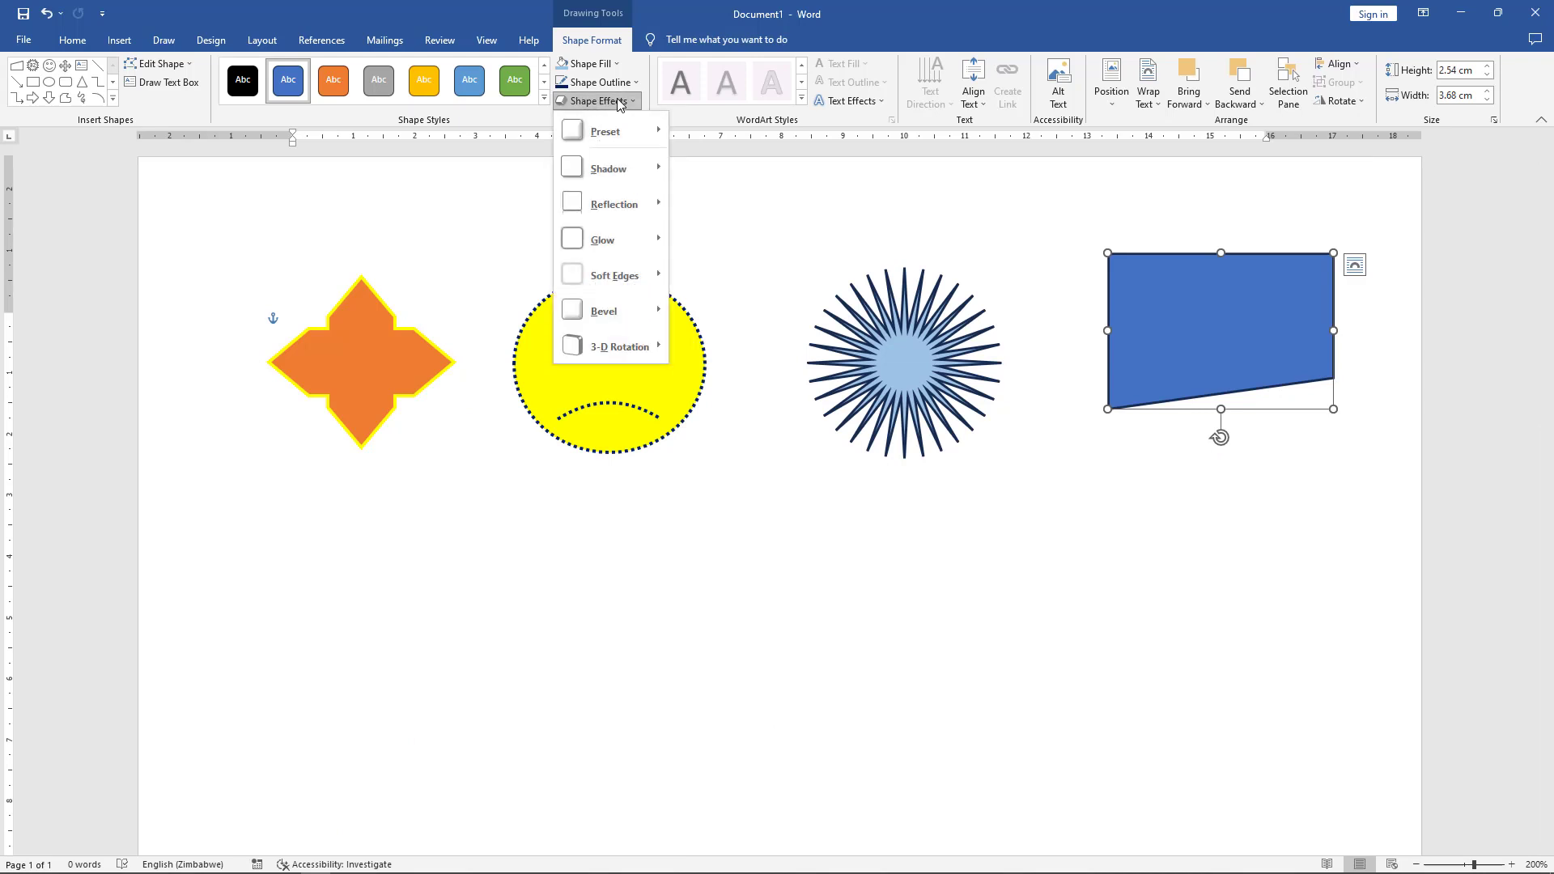
mouse_move(604, 311)
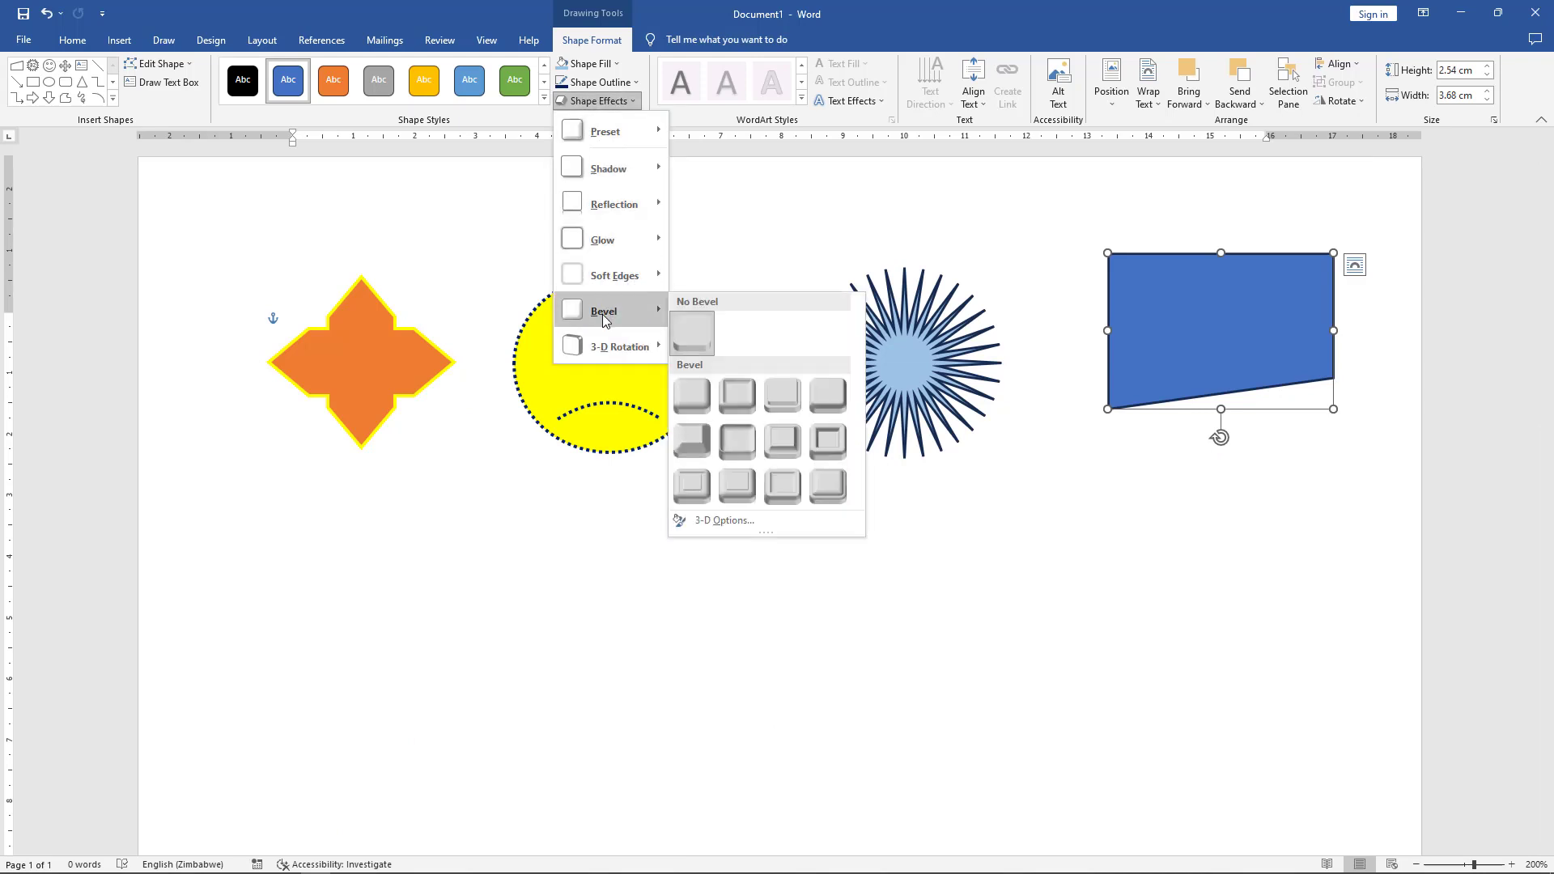
click(698, 395)
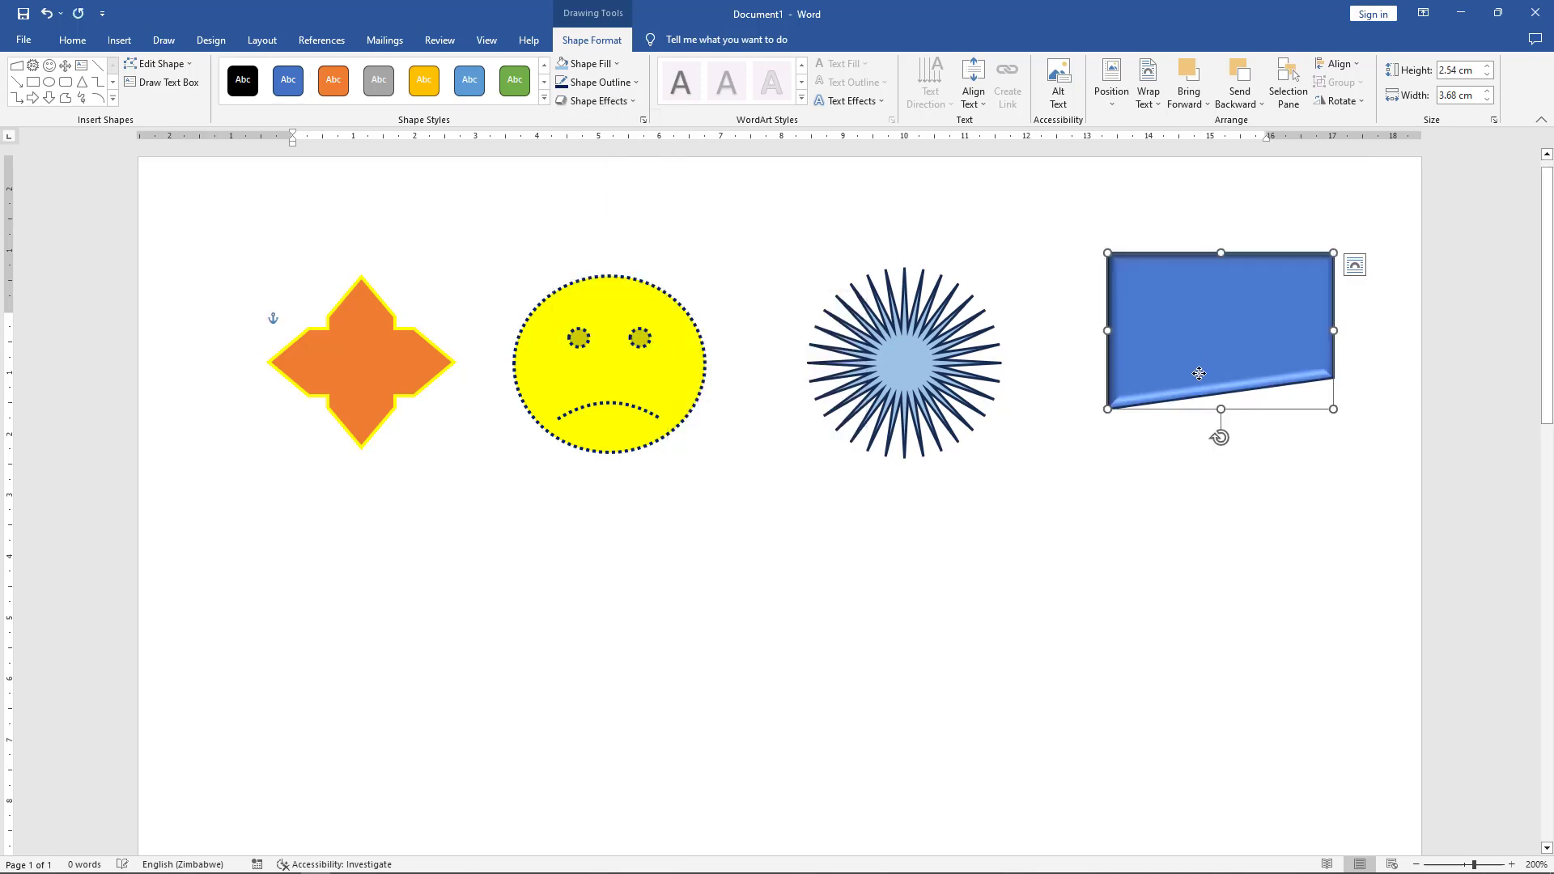
drag(1194, 366, 1148, 397)
click(1001, 468)
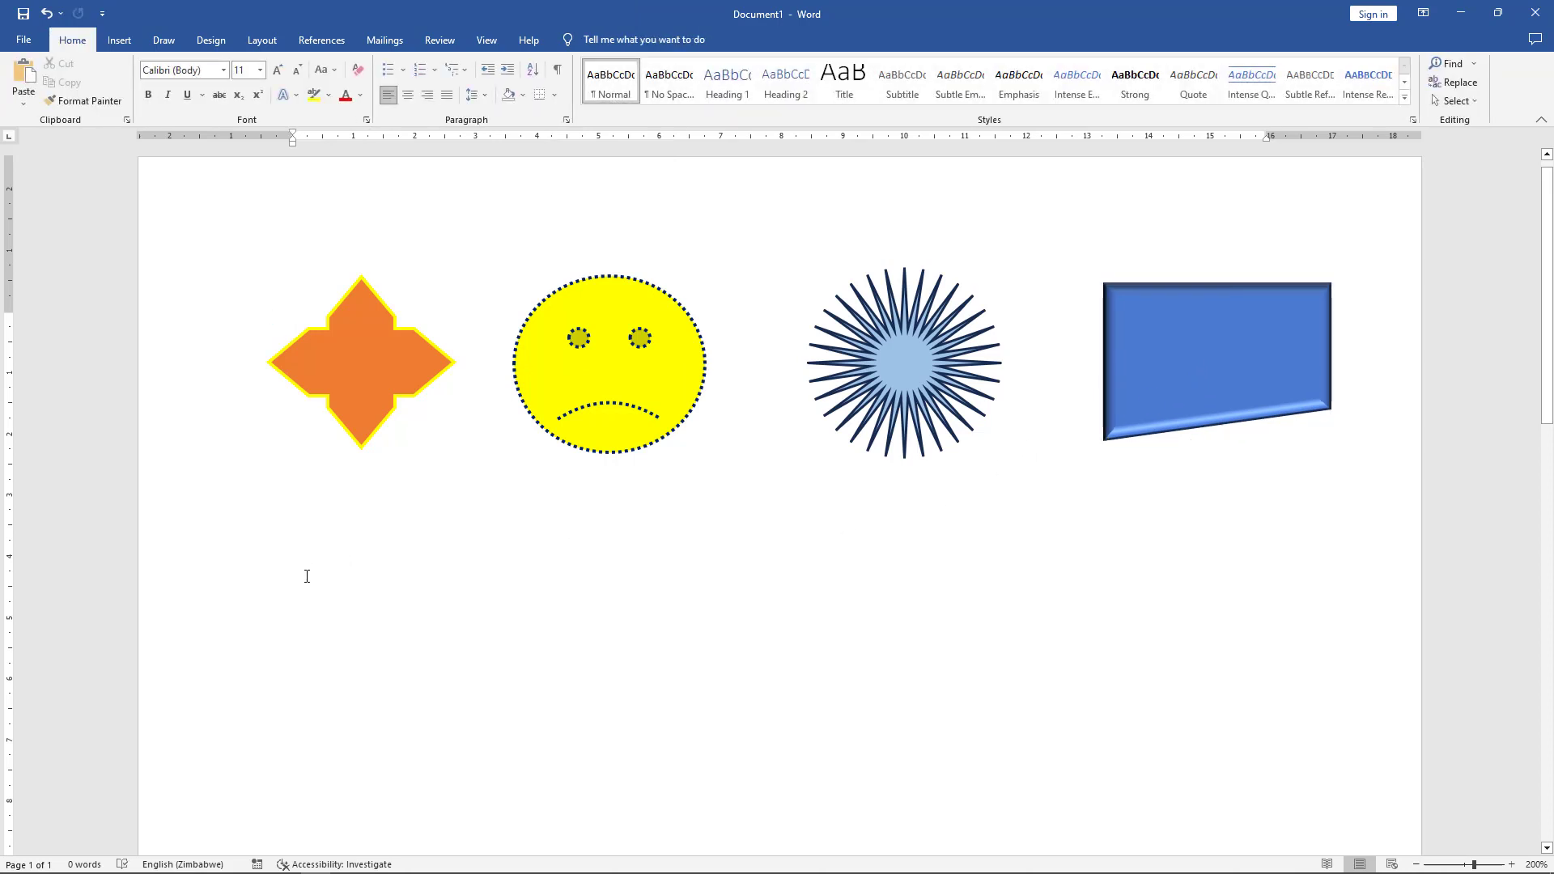
Scroll down the page and compare it against the reference PDF
scroll(319, 565, down, 3)
key(alt+Tab)
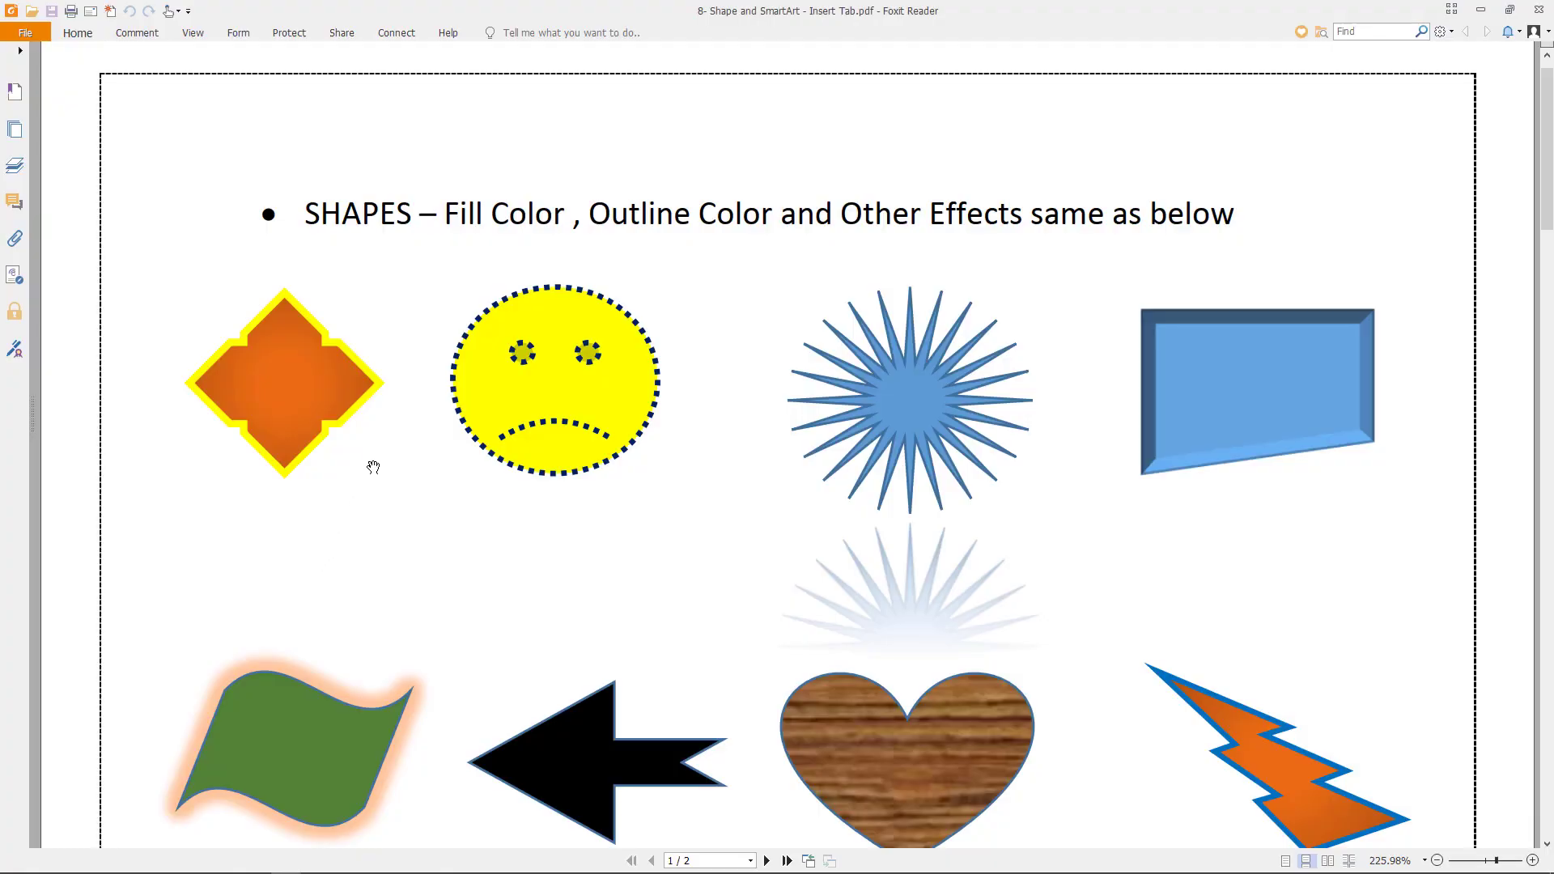
scroll(373, 468, down, 3)
scroll(379, 464, down, 3)
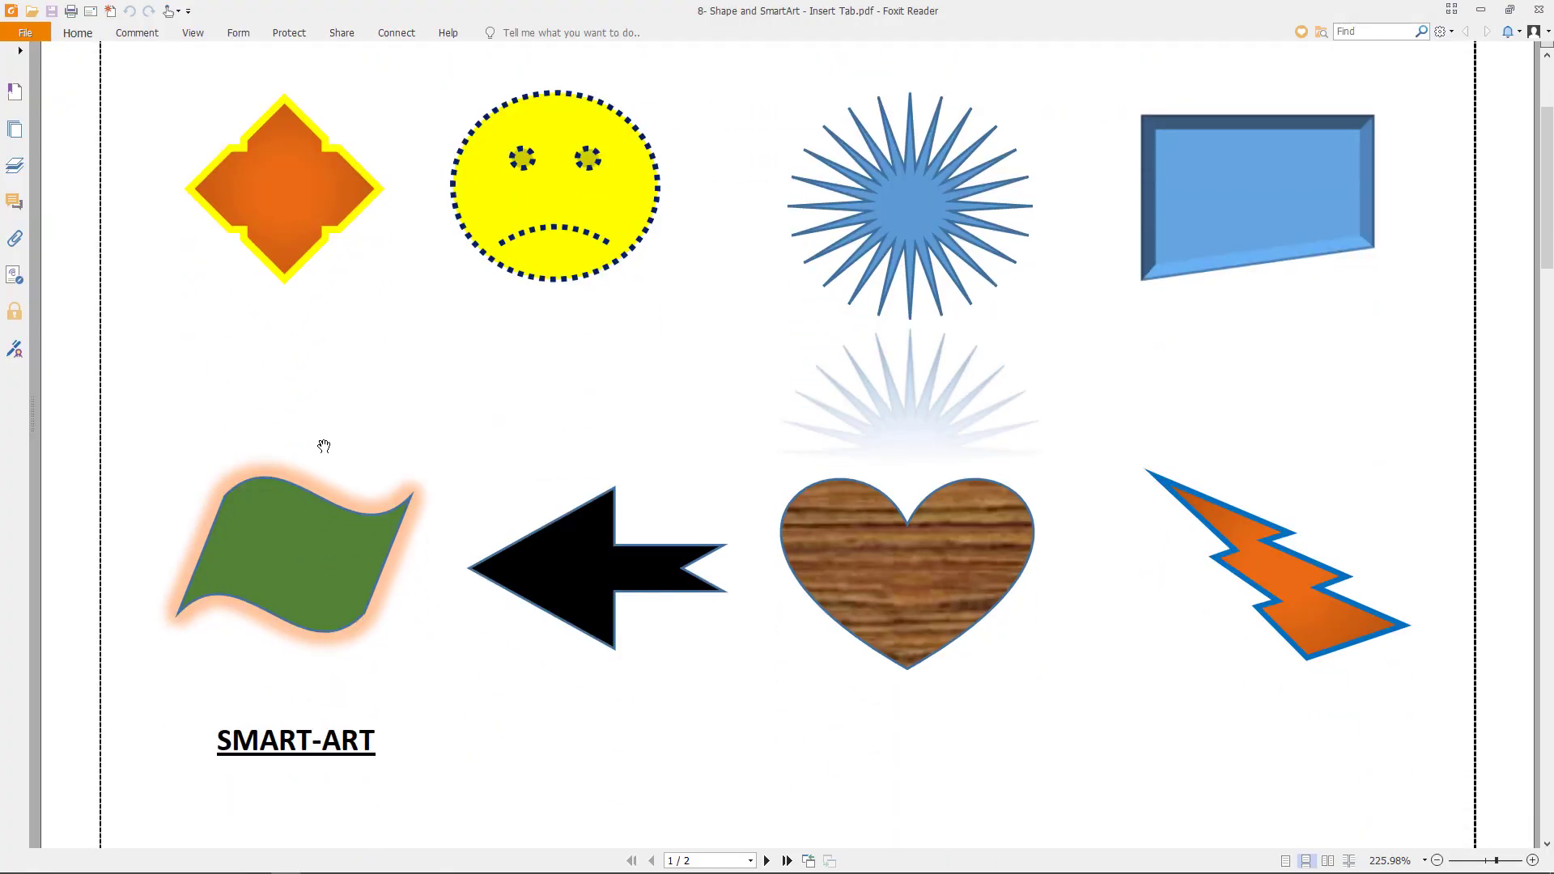
key(alt+Tab)
click(119, 40)
Discard a mistaken Punched Tape shape and draw a Wave shape below the orange cross
click(187, 81)
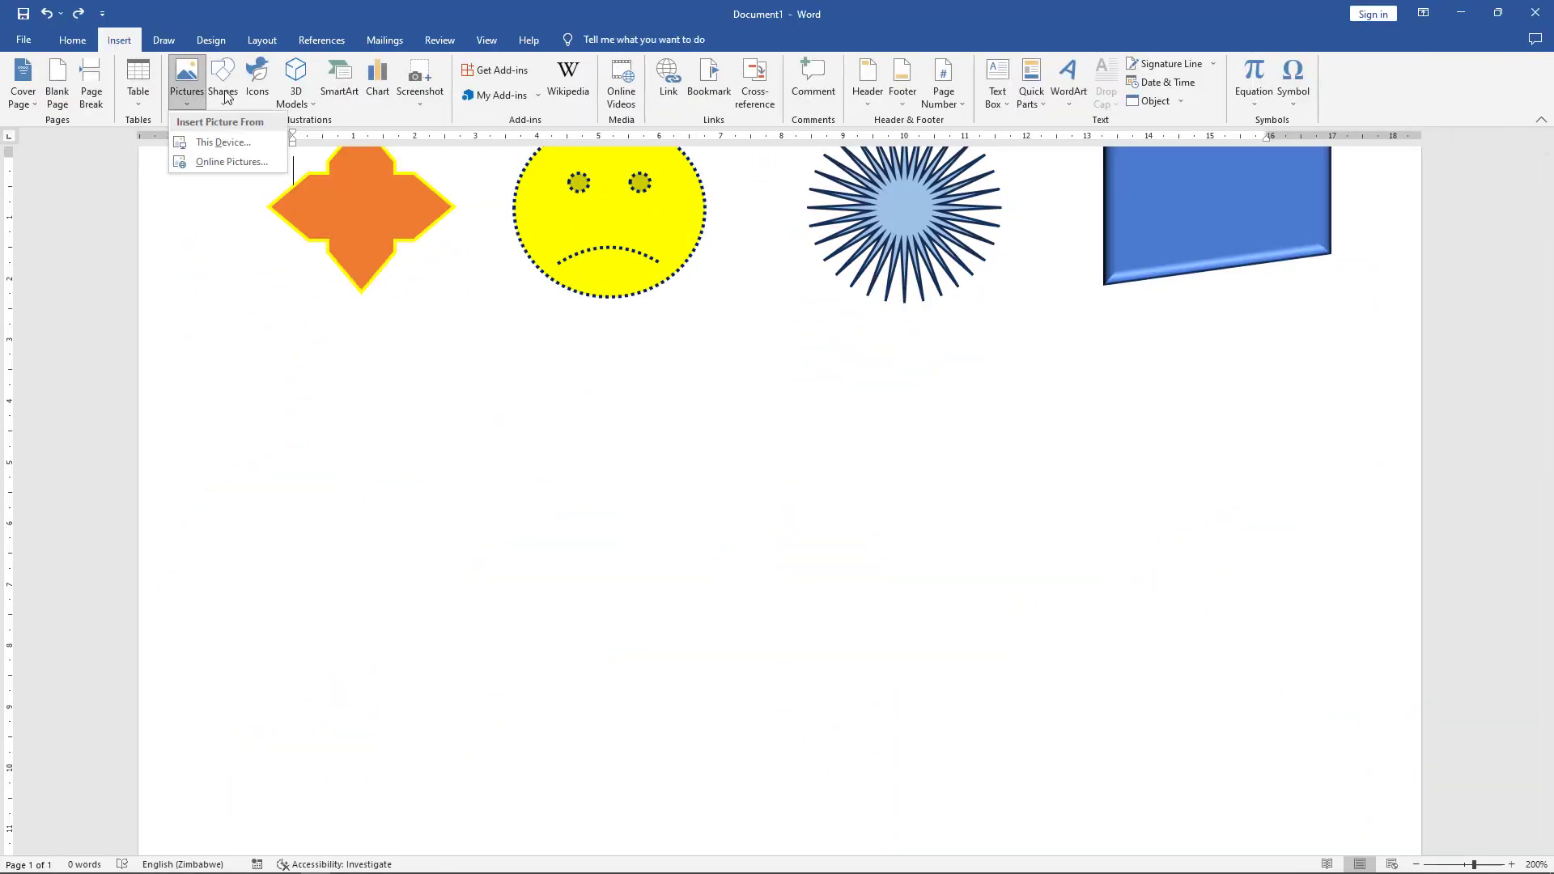
click(223, 85)
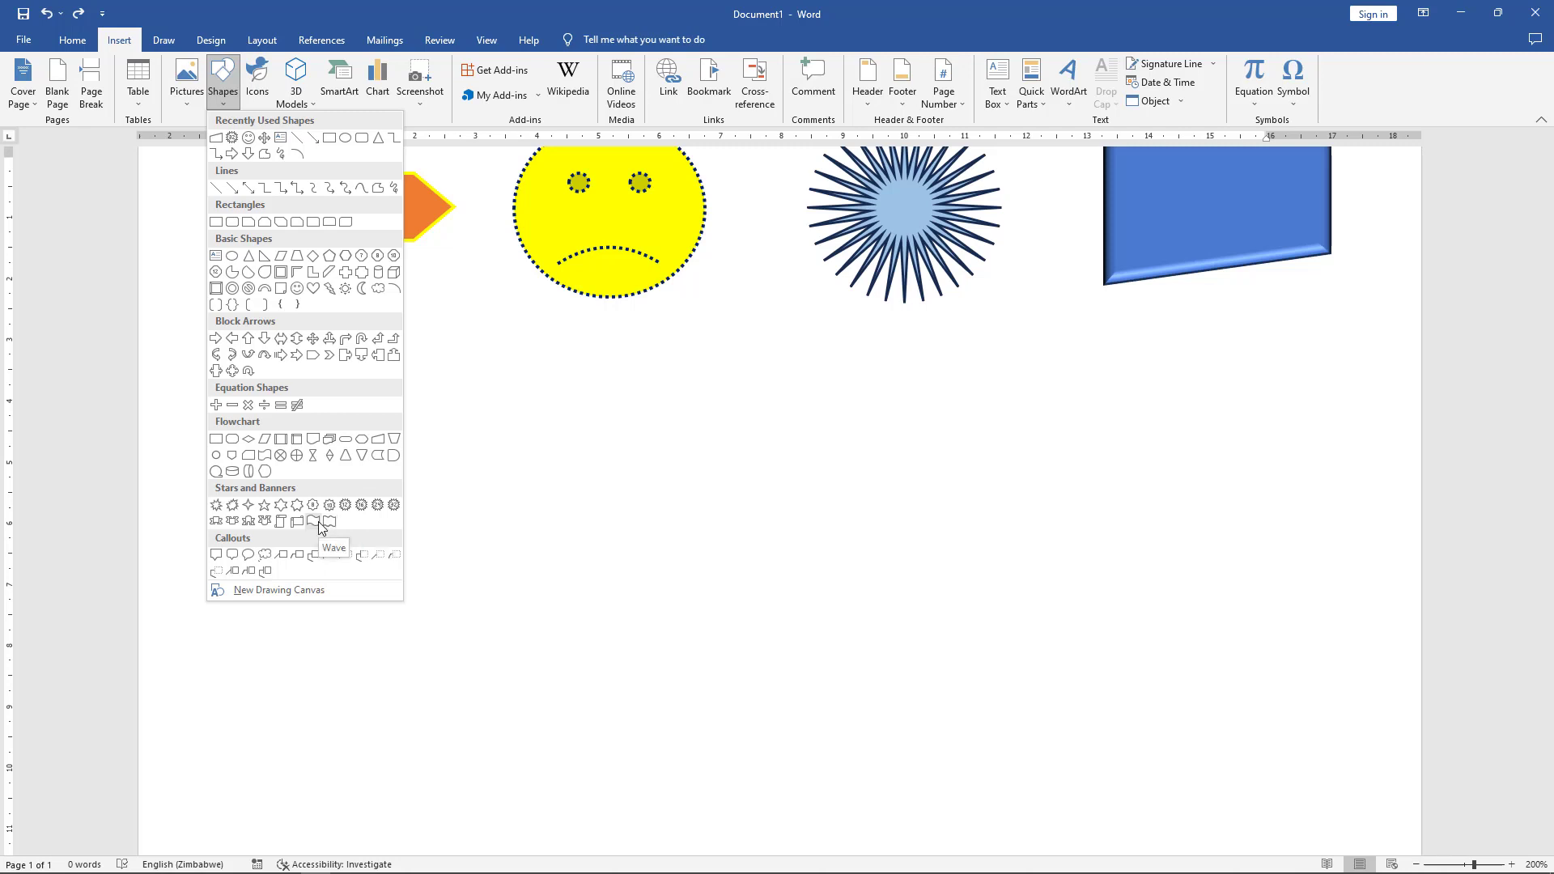
click(270, 459)
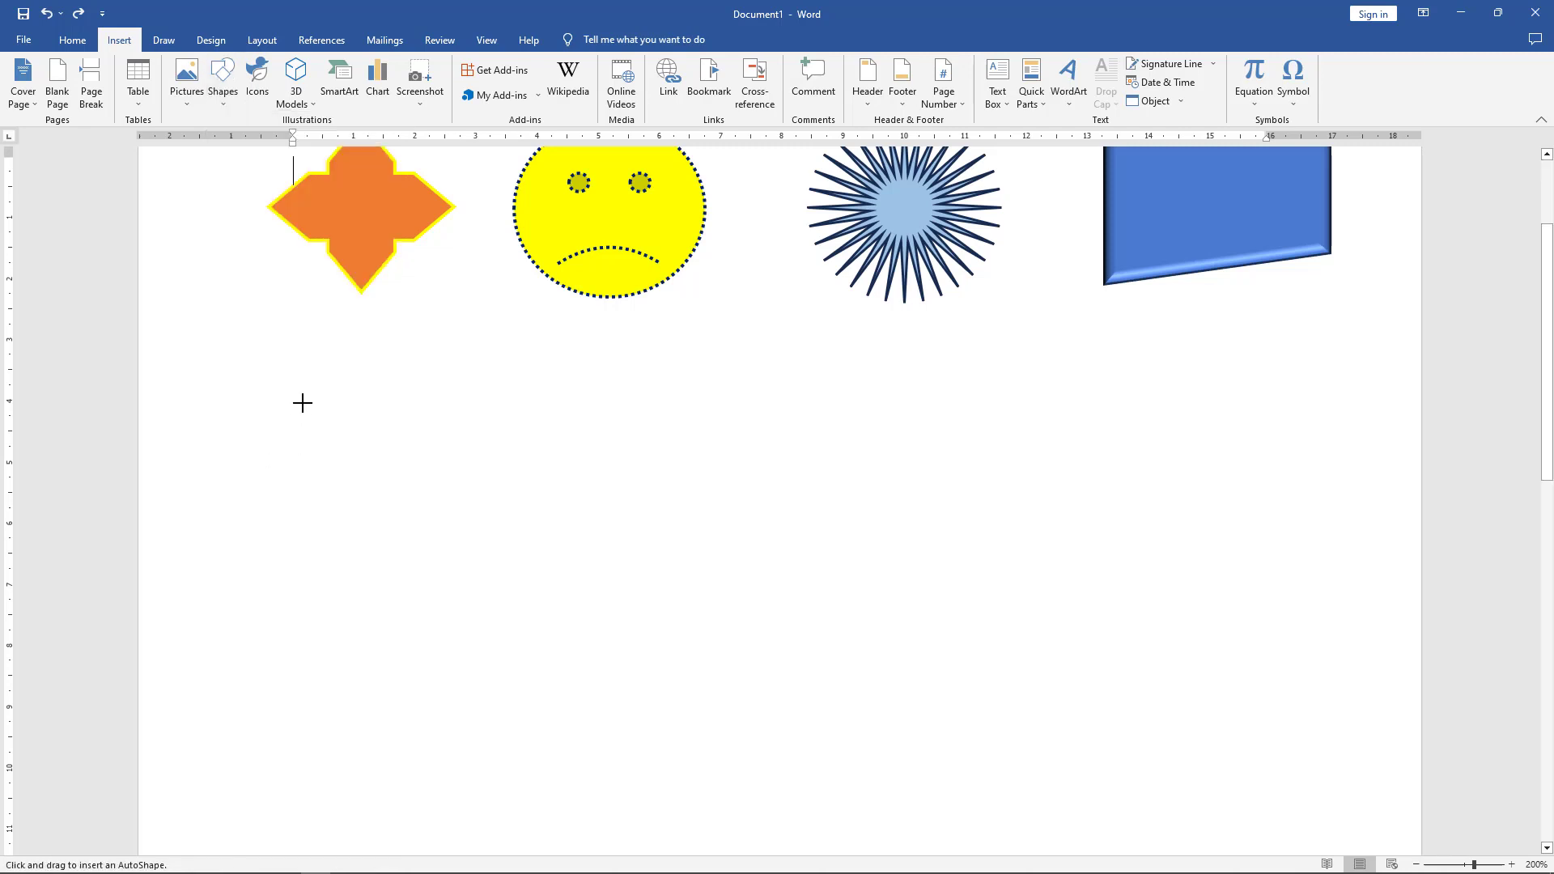
drag(303, 395, 472, 538)
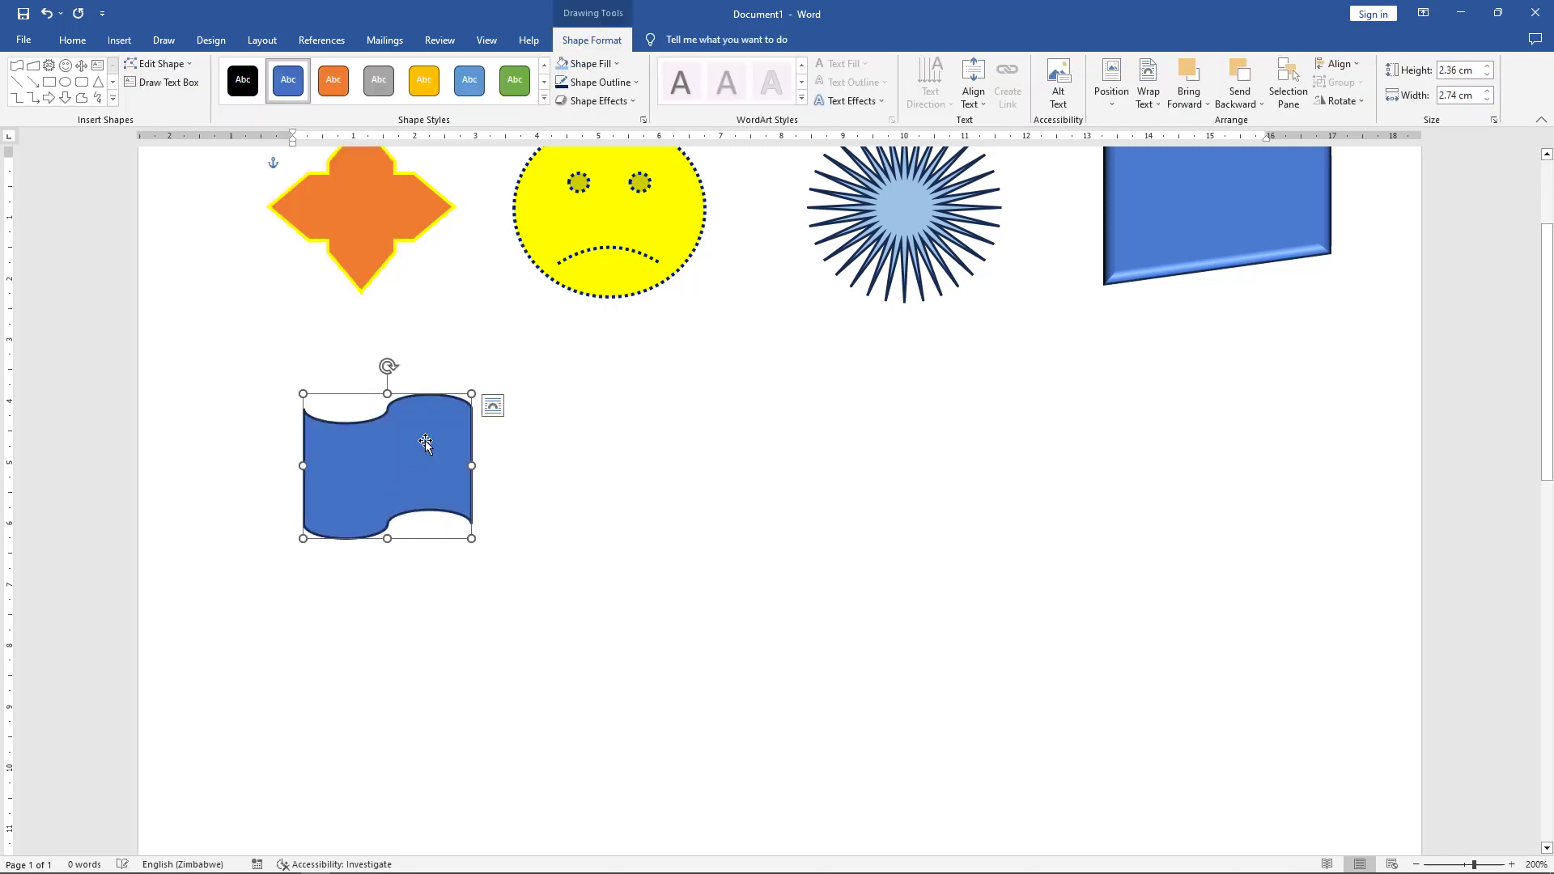
key(Delete)
click(119, 39)
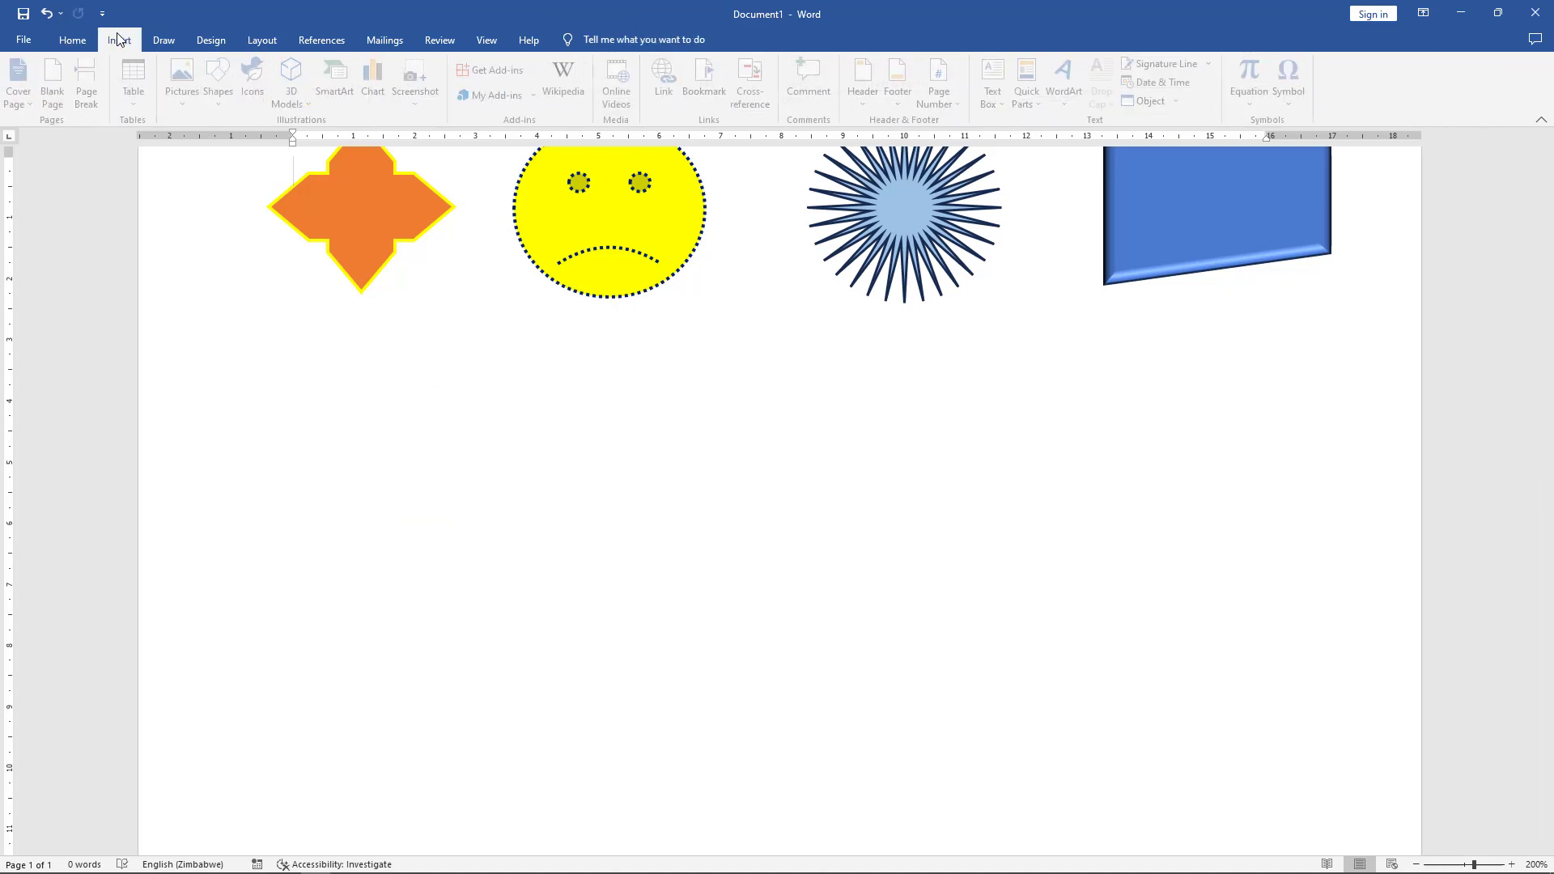
click(222, 81)
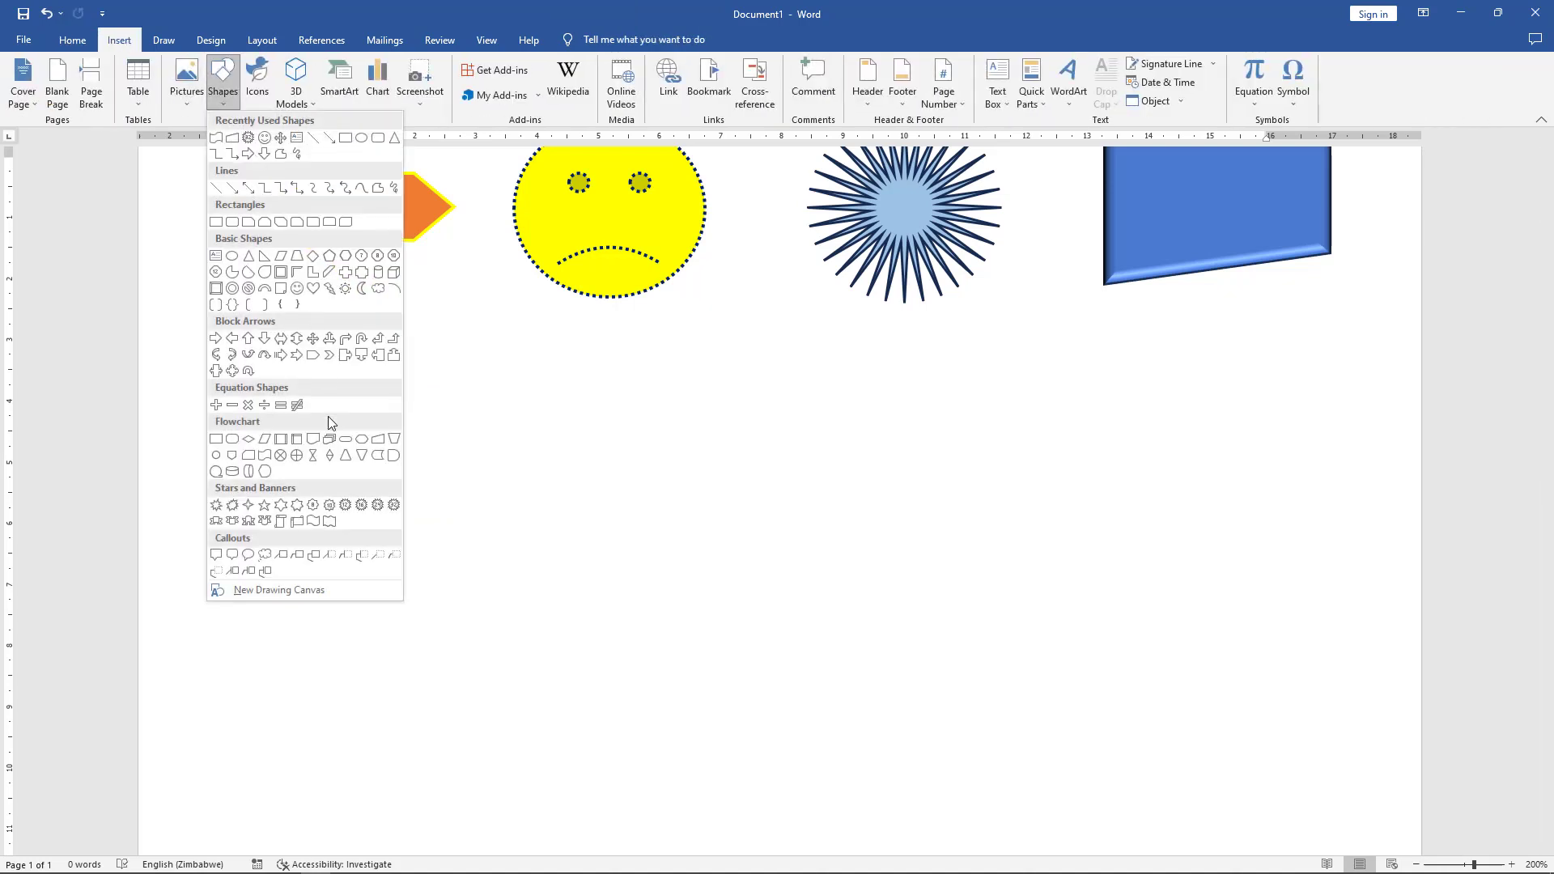
click(314, 522)
mouse_move(271, 413)
mouse_down()
mouse_move(459, 557)
mouse_move(347, 558)
mouse_up()
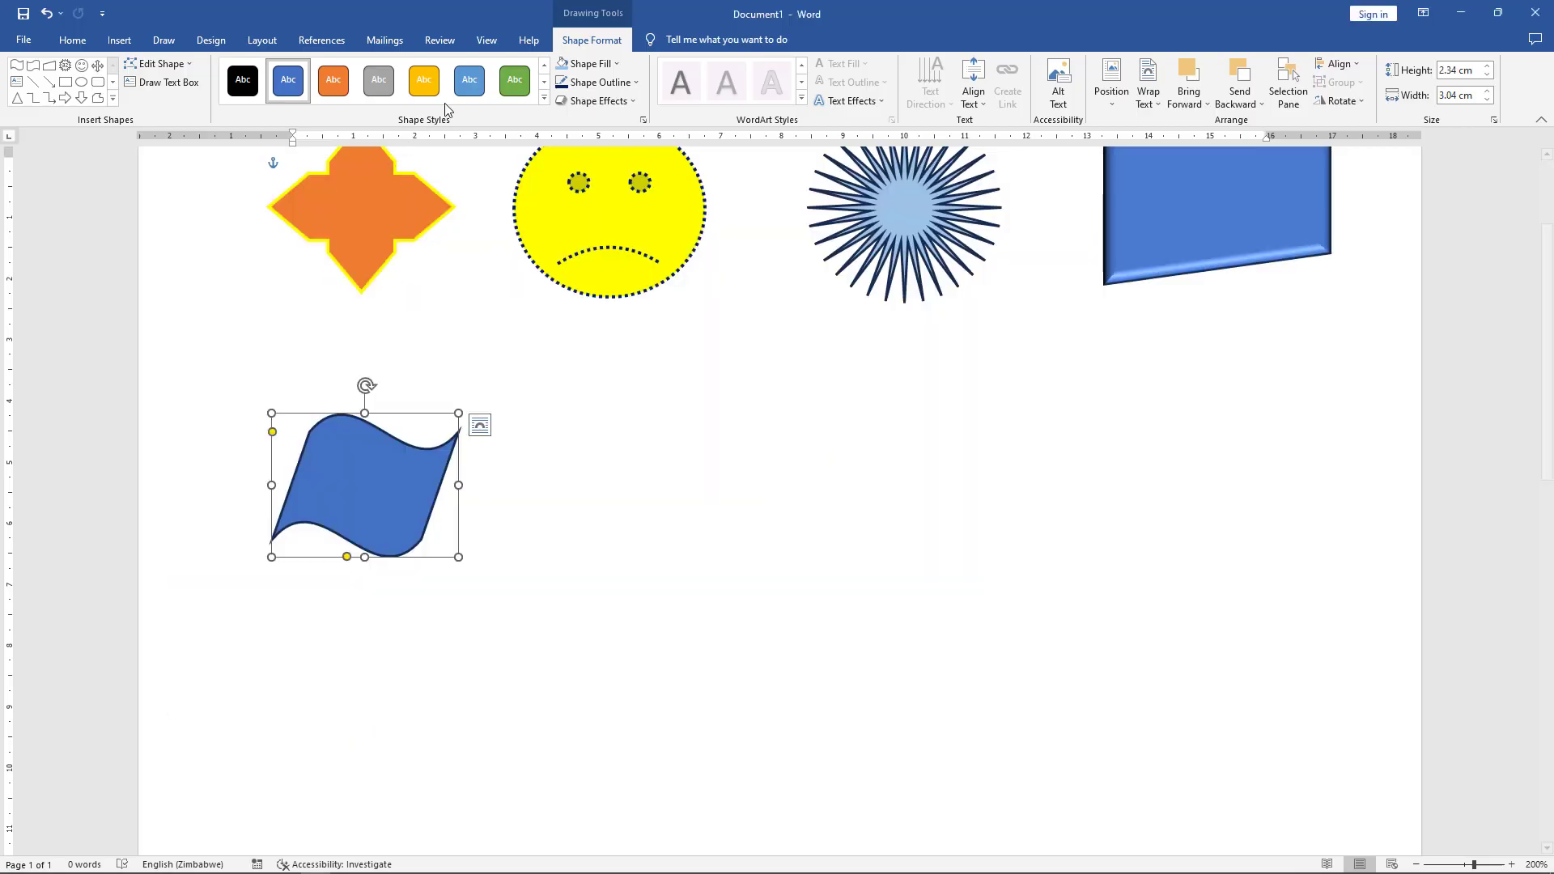
Give the wave the green shape style and an orange glow effect
click(513, 77)
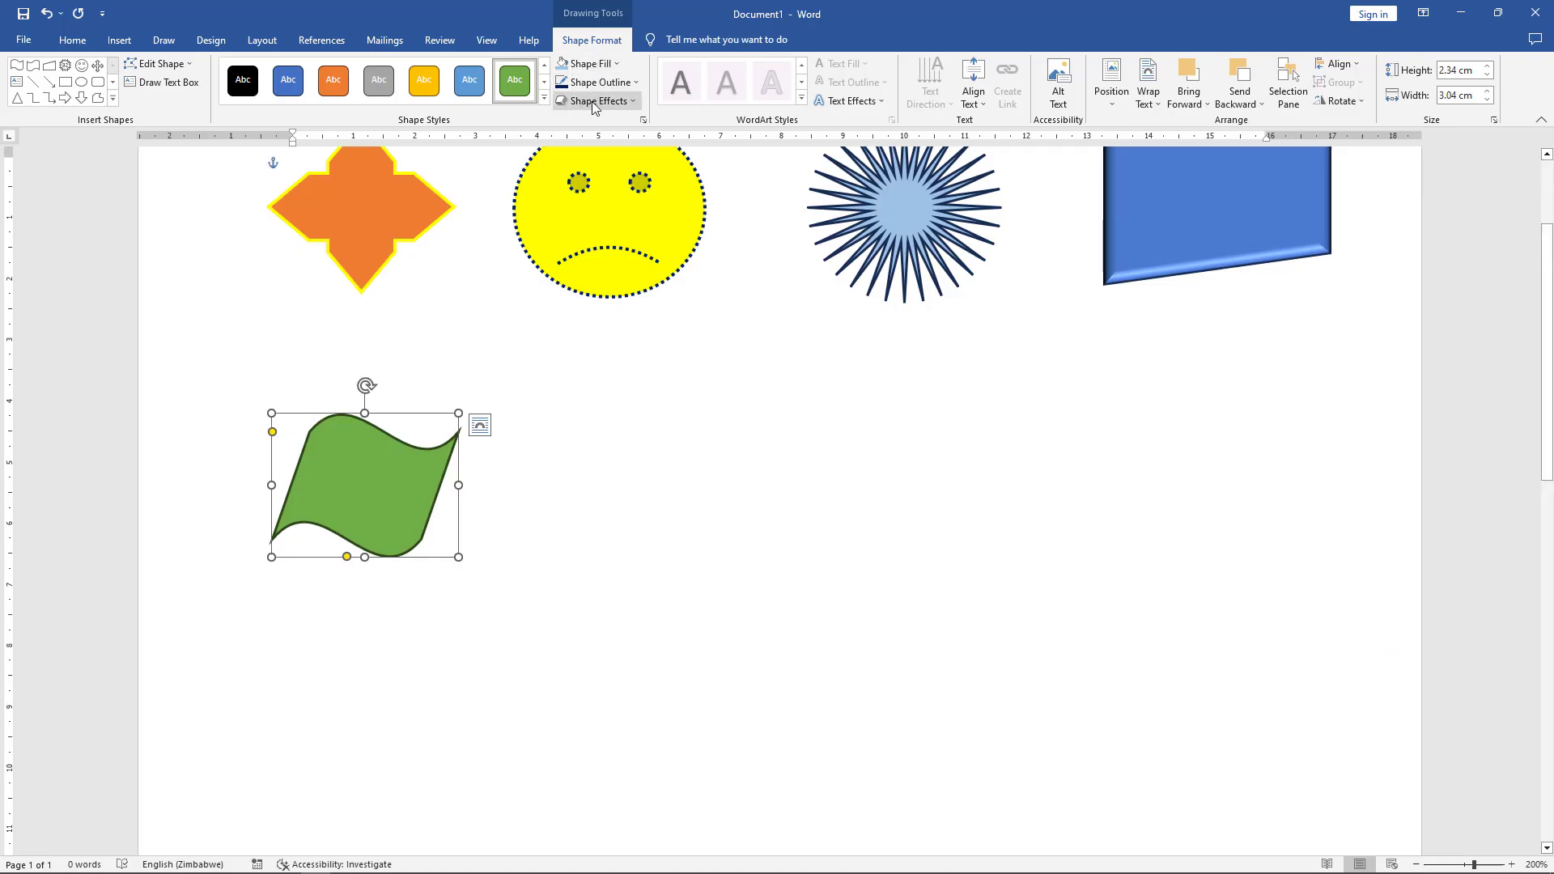
click(596, 101)
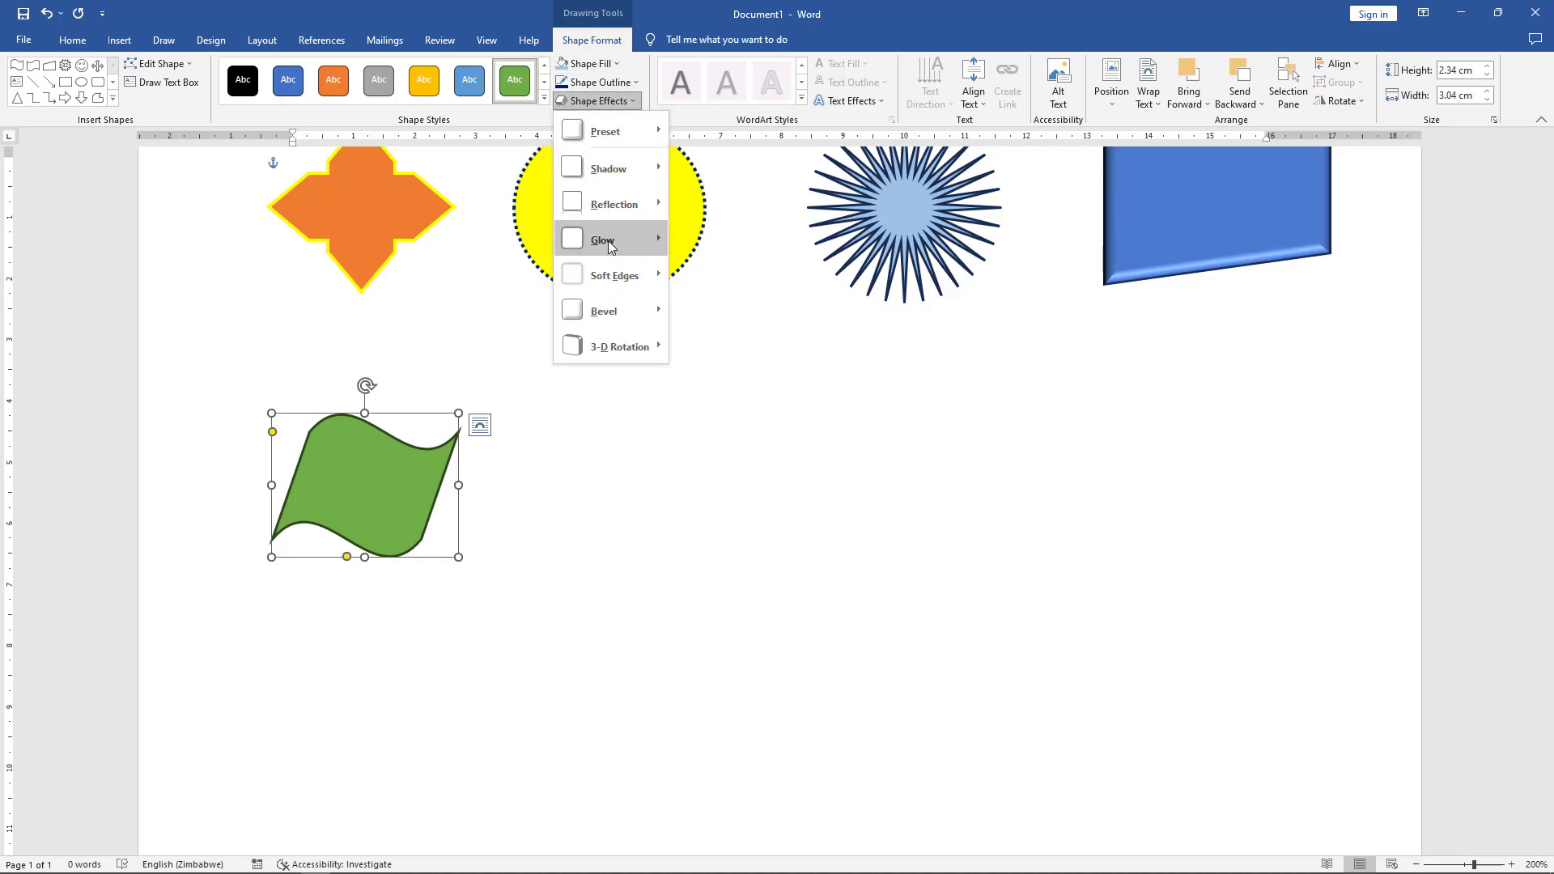
mouse_move(607, 239)
click(735, 425)
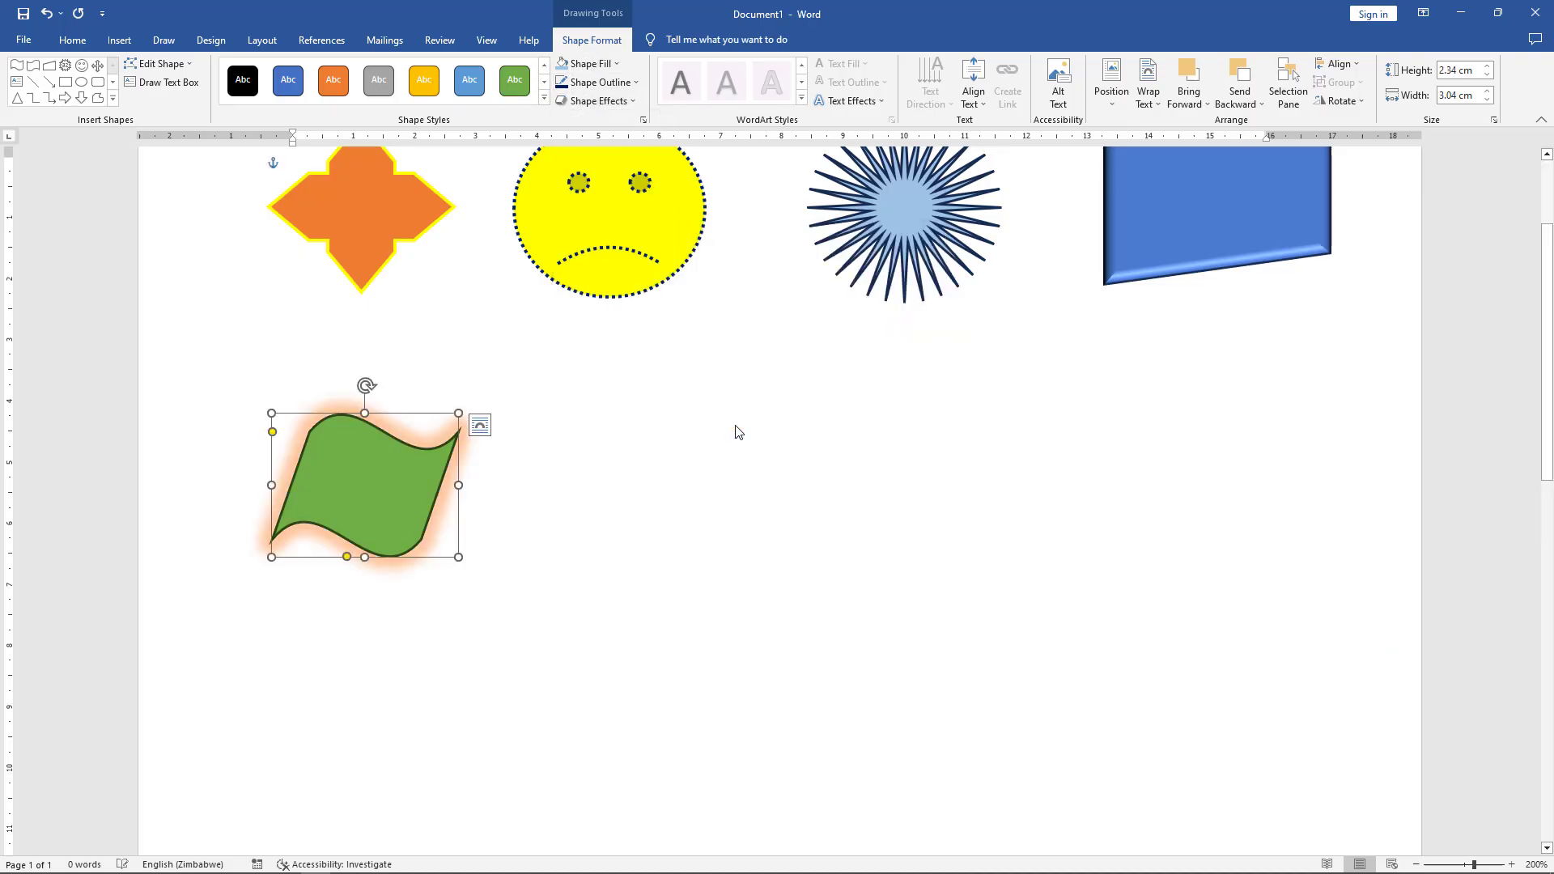
key(alt+Tab)
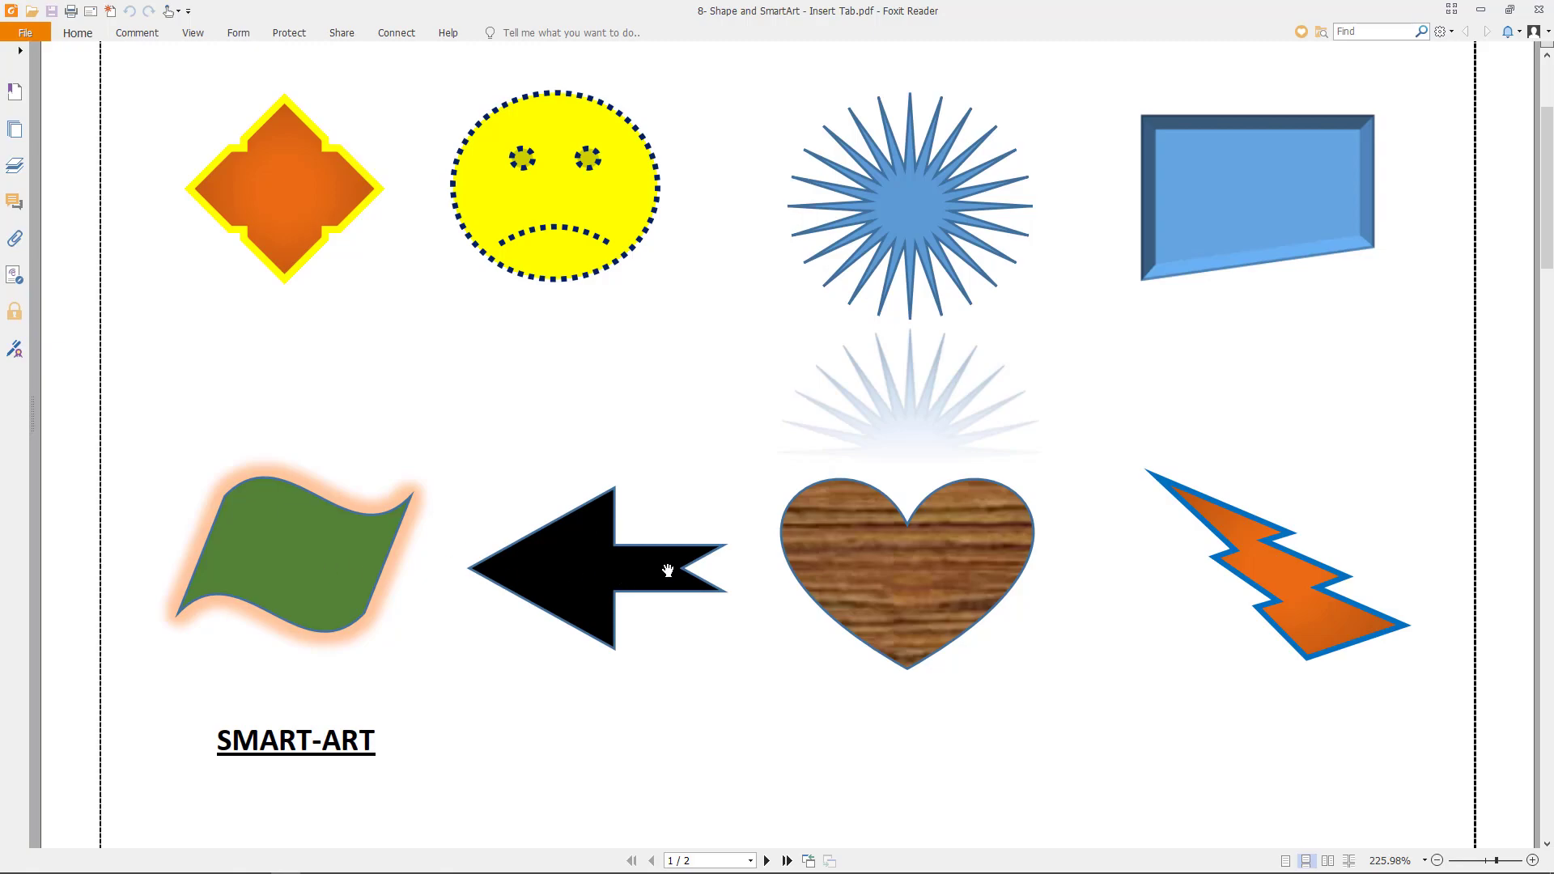
key(alt+Tab)
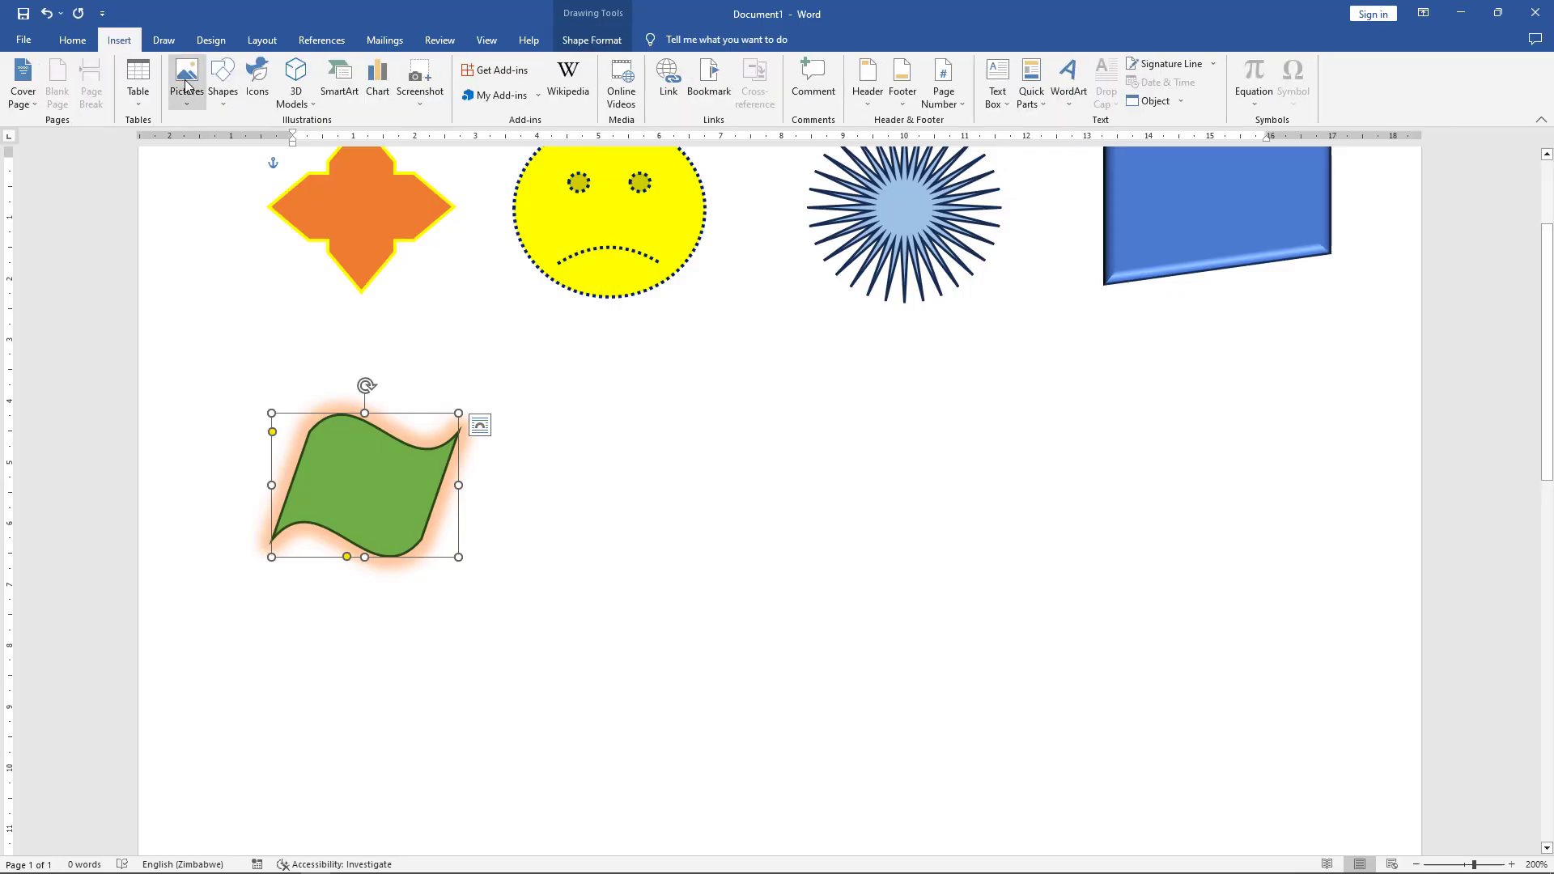
Draw a Notched Right Arrow right of the wave and rotate it 180° to point left
click(226, 98)
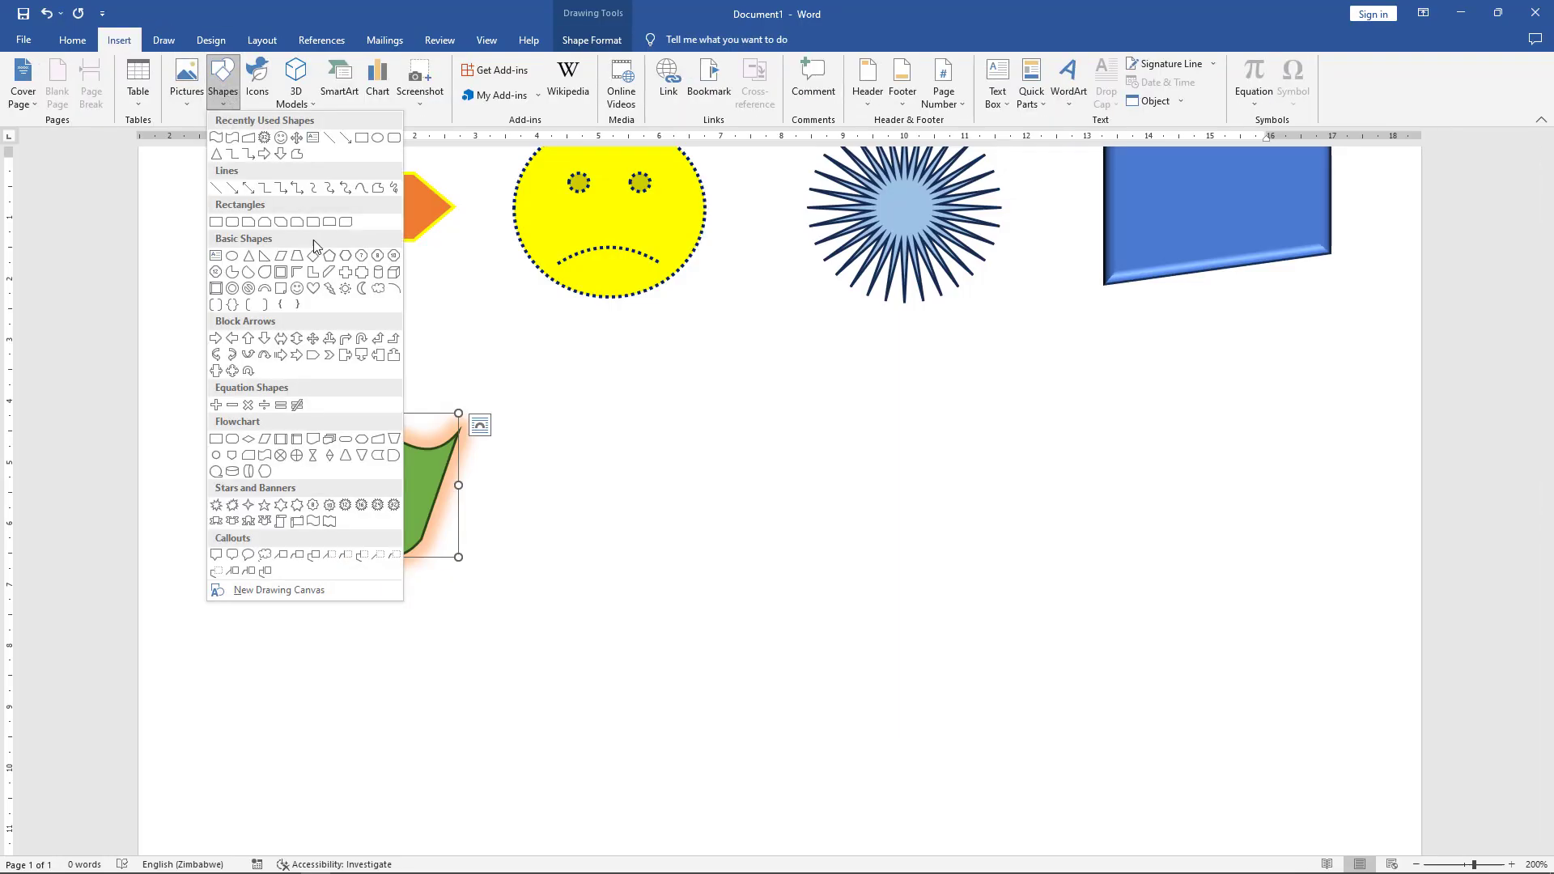
click(298, 356)
drag(570, 415, 746, 536)
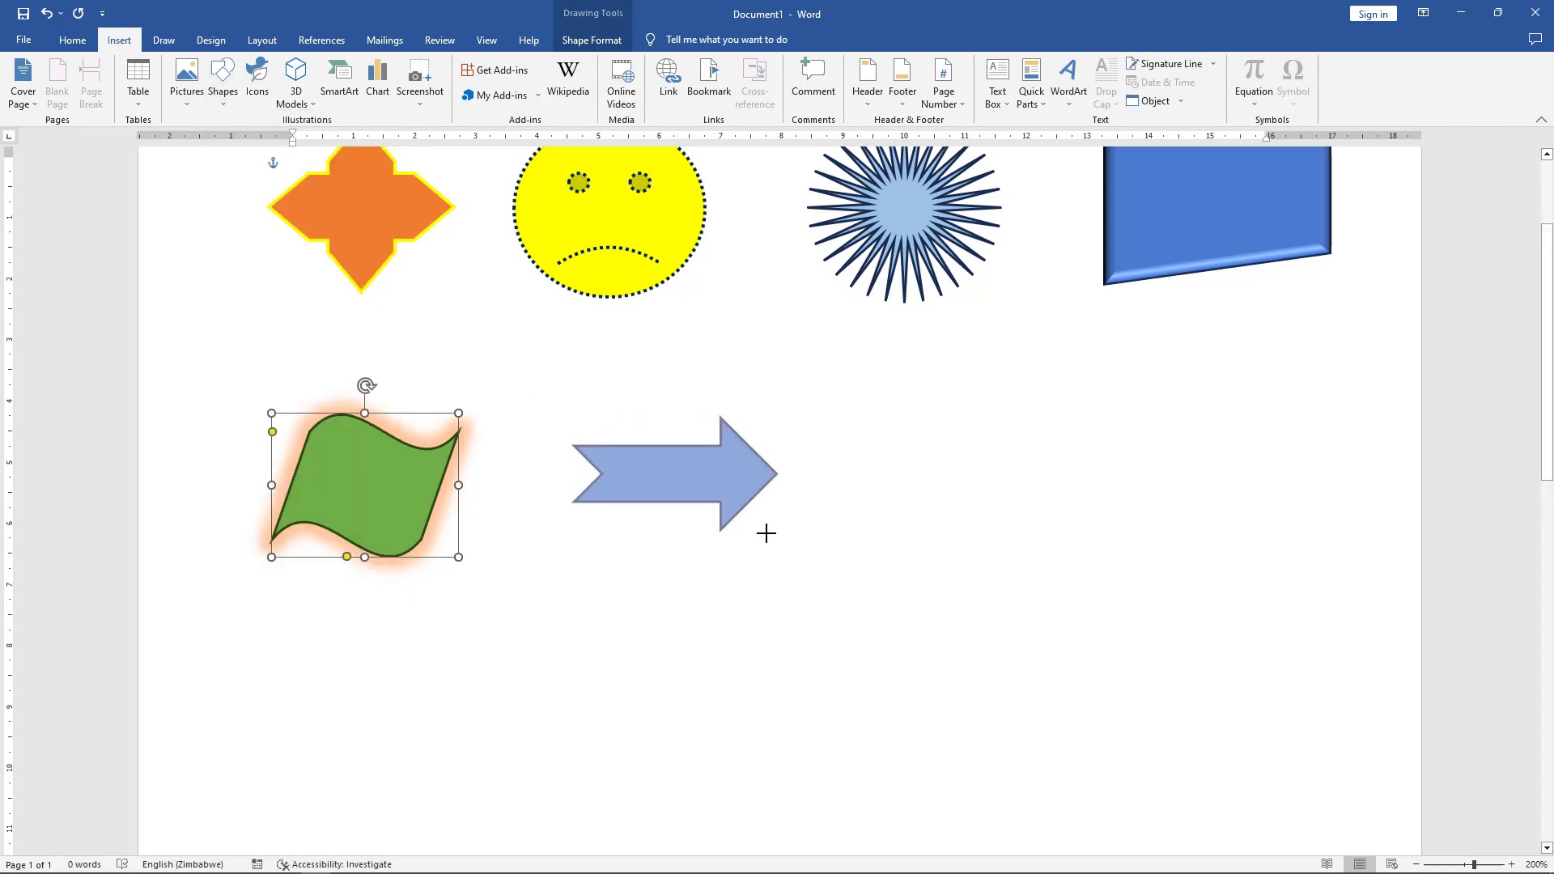
drag(661, 389, 661, 558)
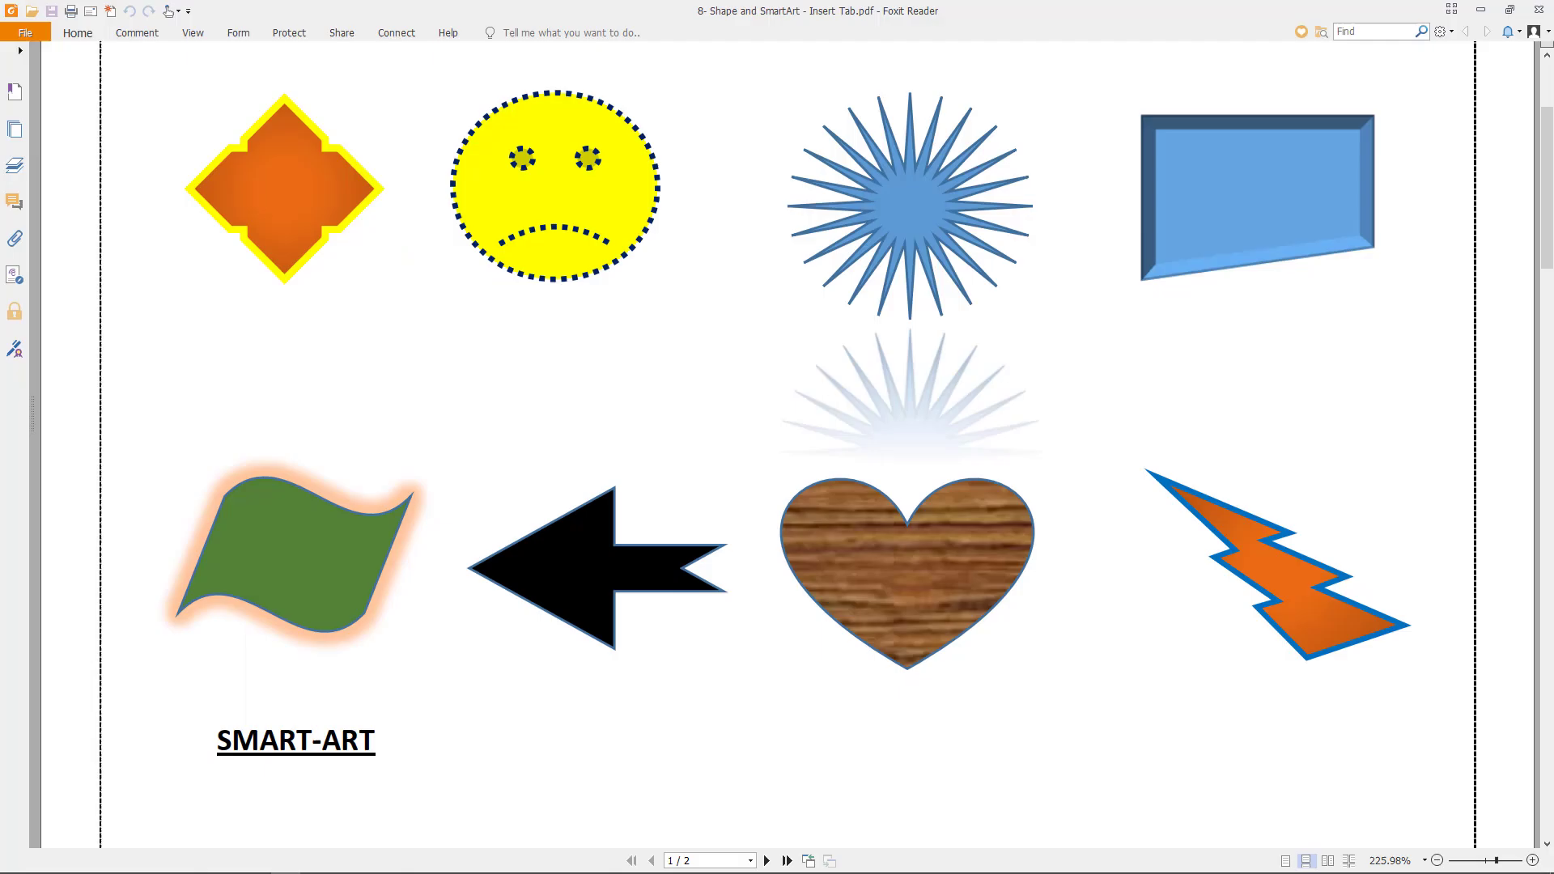
Narrow the arrow's head and apply the solid black shape style
key(alt+Tab)
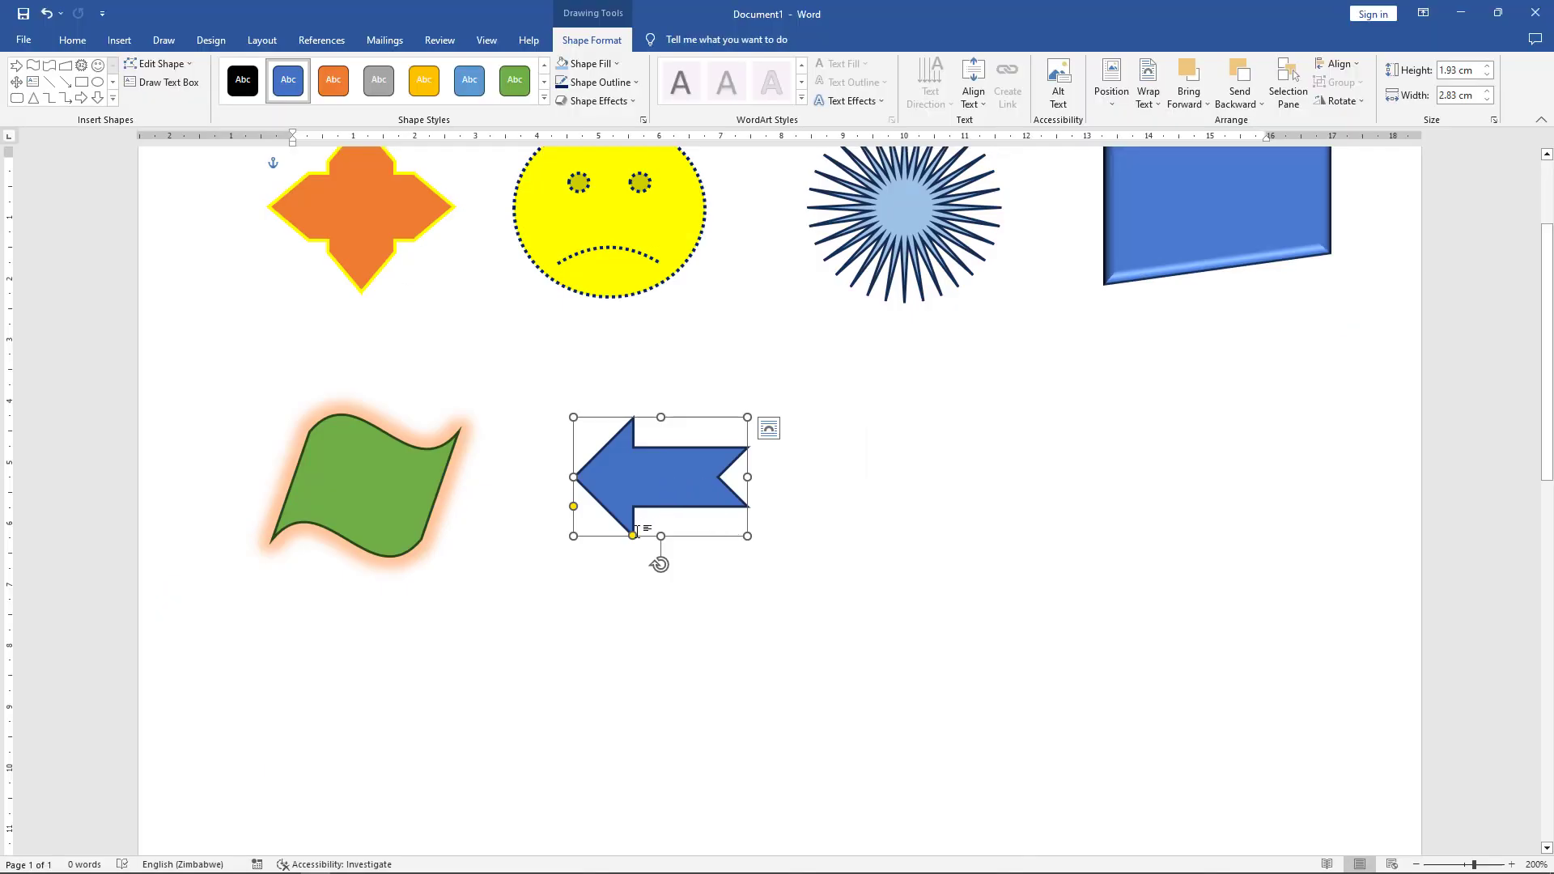
drag(632, 535, 614, 492)
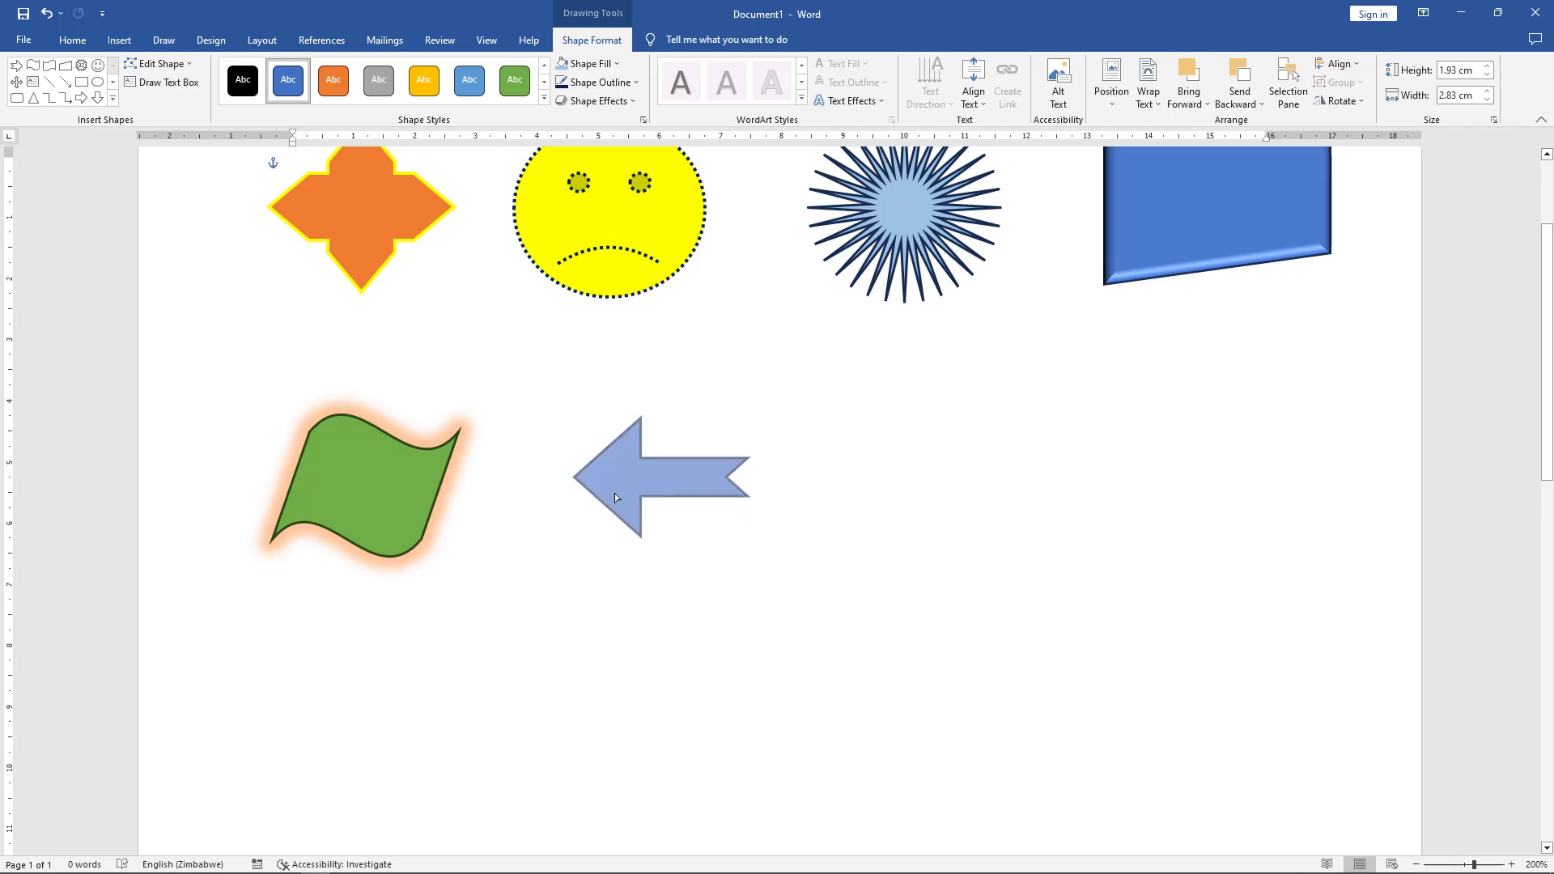
key(alt+Tab)
key(alt+Tab)
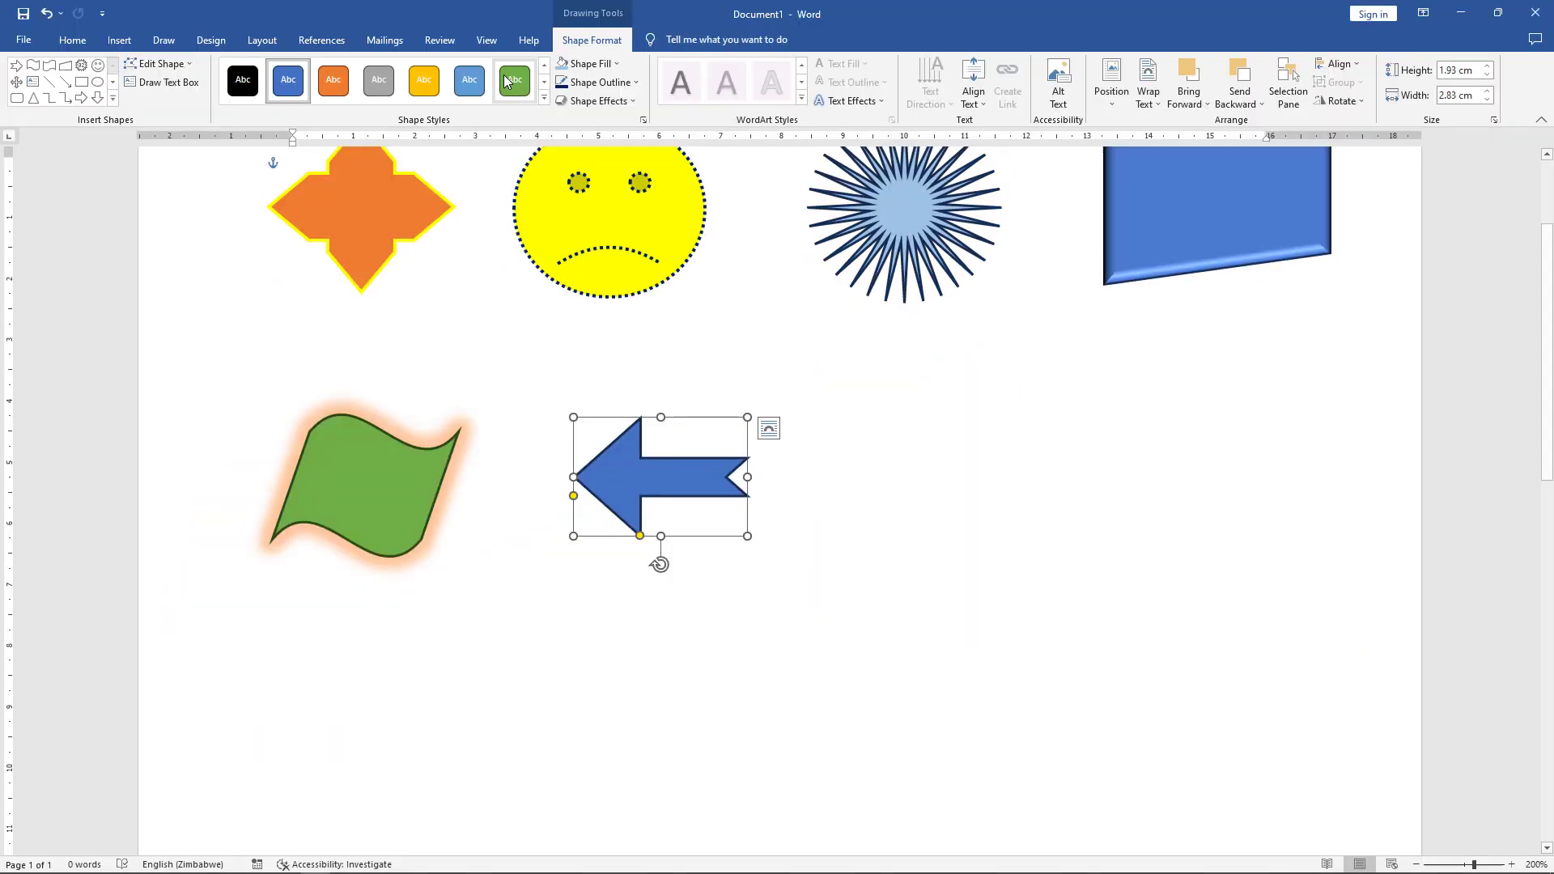
click(243, 79)
key(alt+Tab)
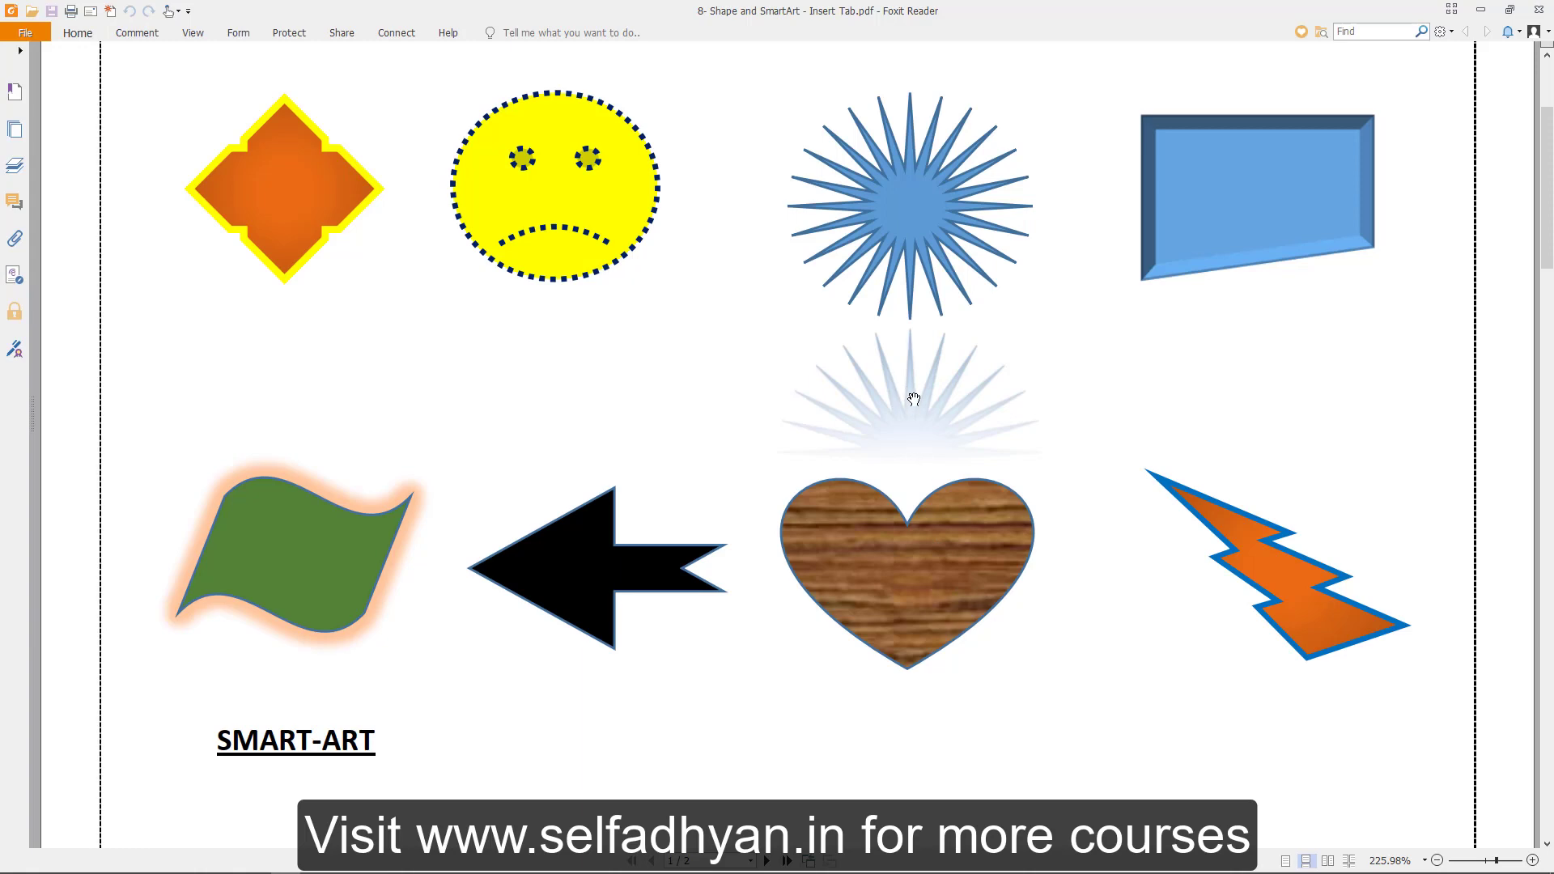
key(alt+Tab)
click(897, 231)
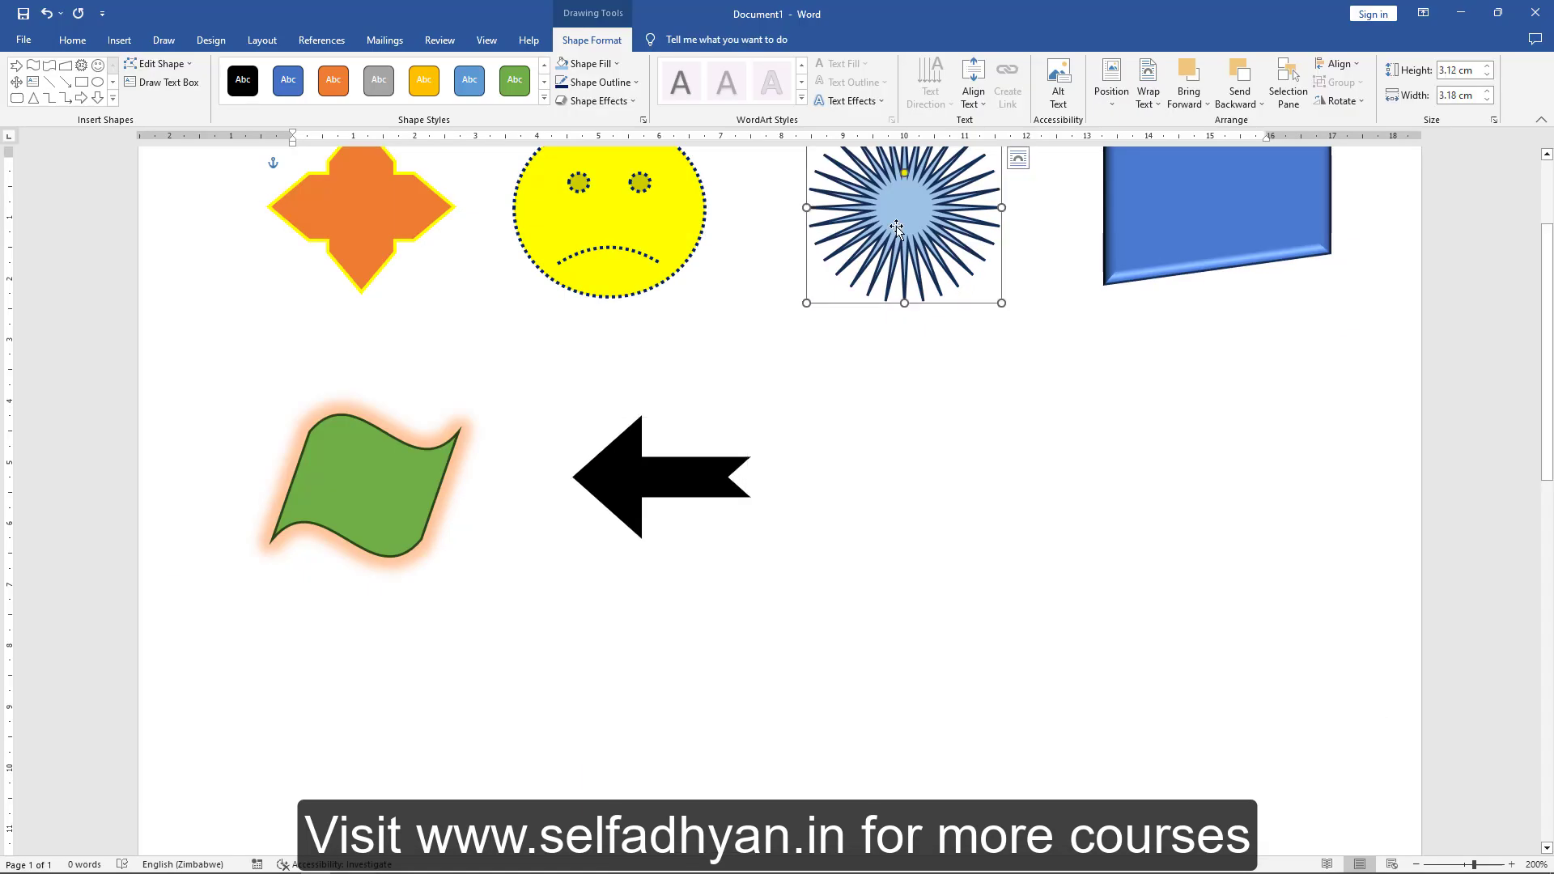
Add a reflection variation beneath the blue starburst and compare it with the reference
click(588, 101)
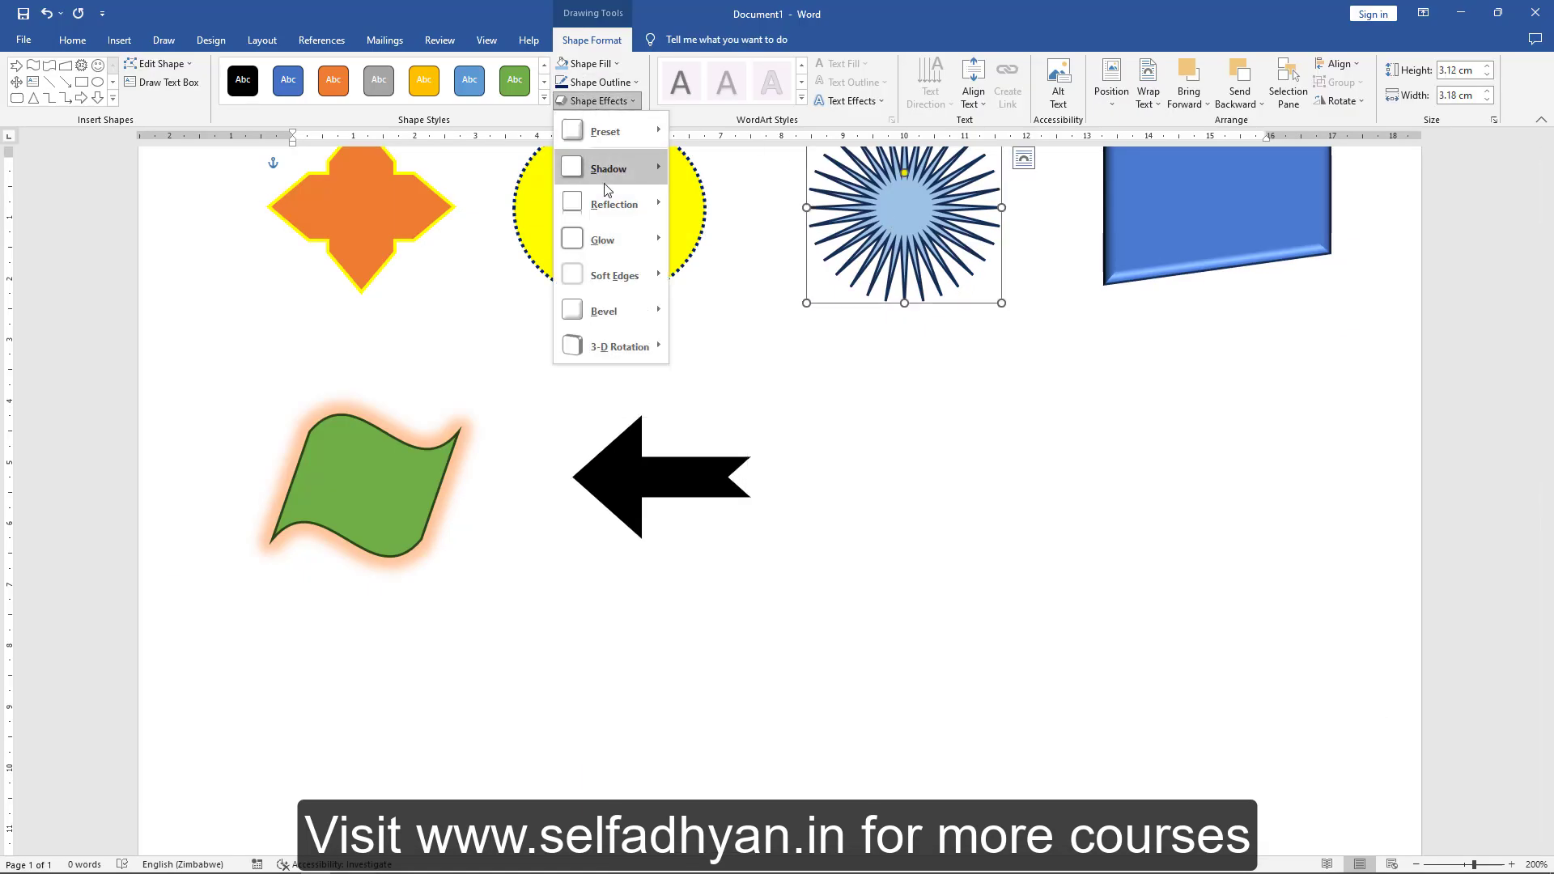
mouse_move(613, 203)
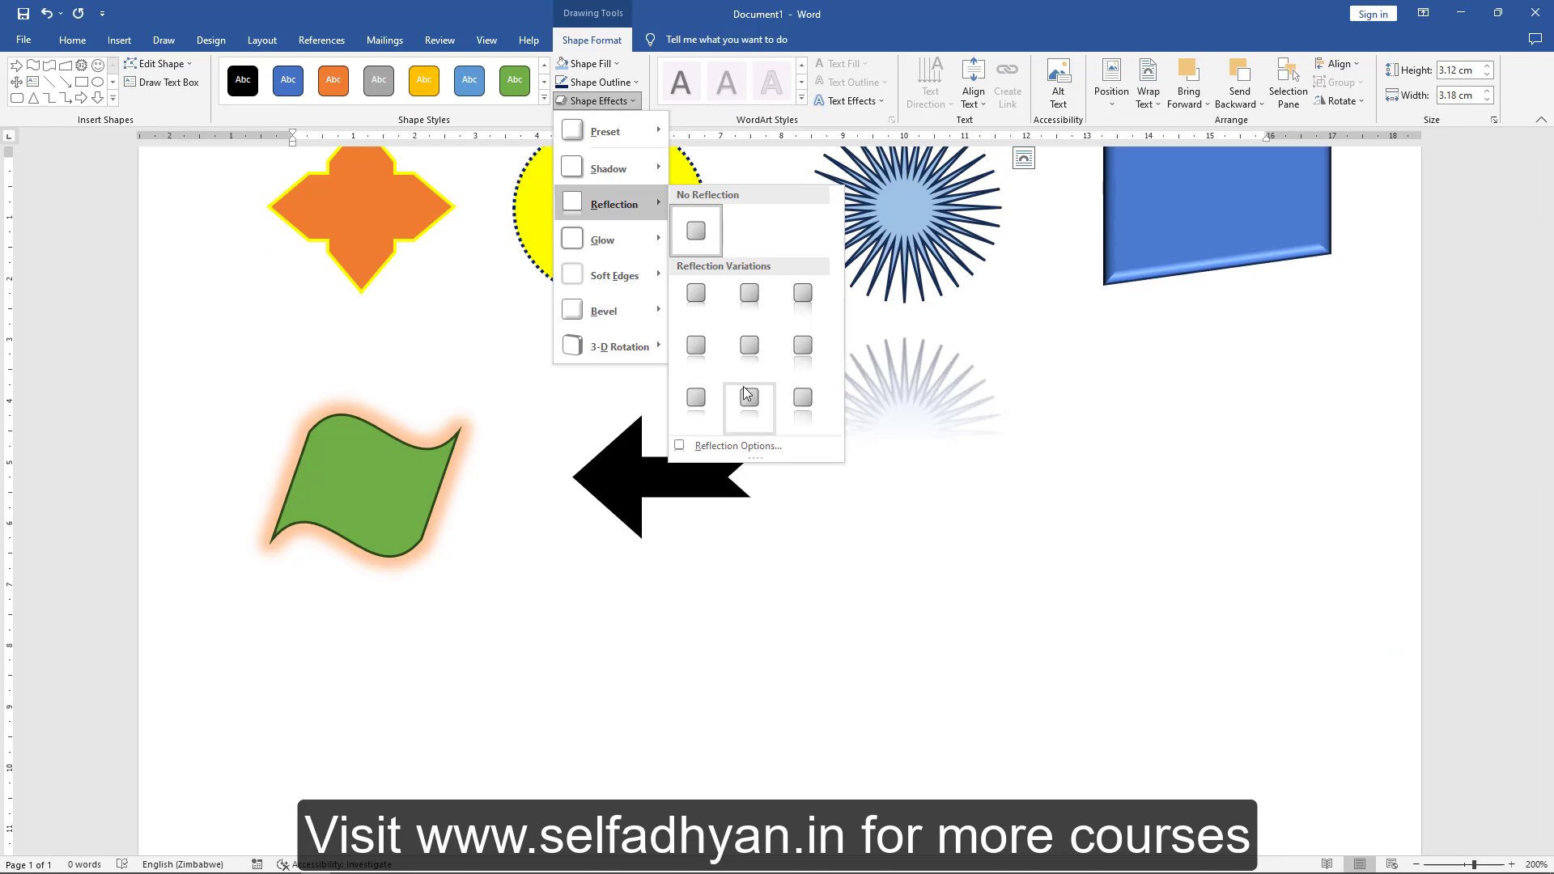
click(748, 409)
key(alt+Tab)
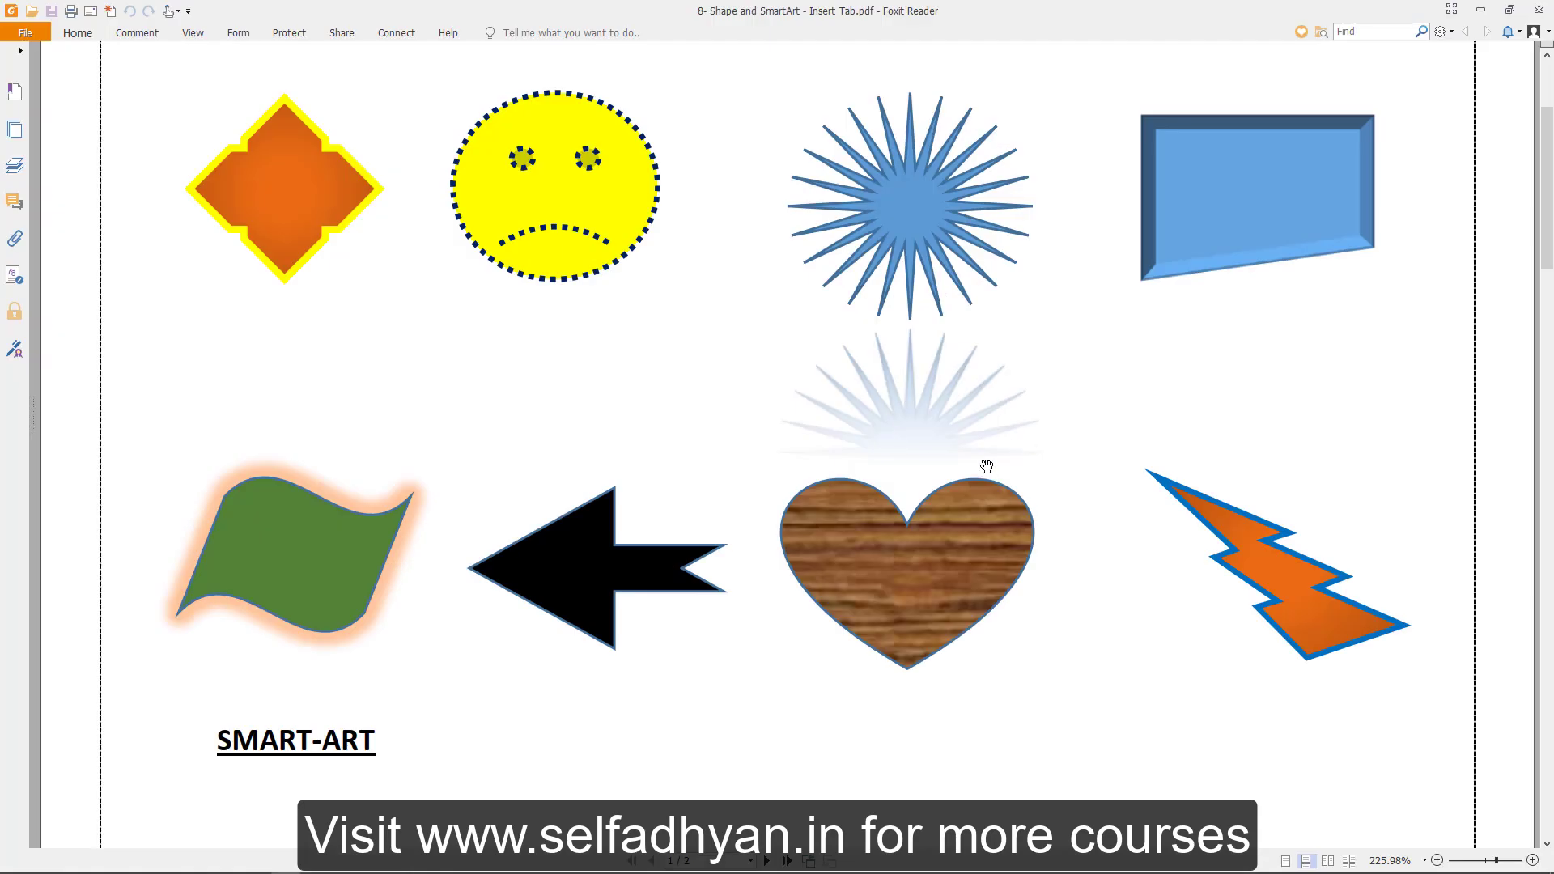
key(alt+Tab)
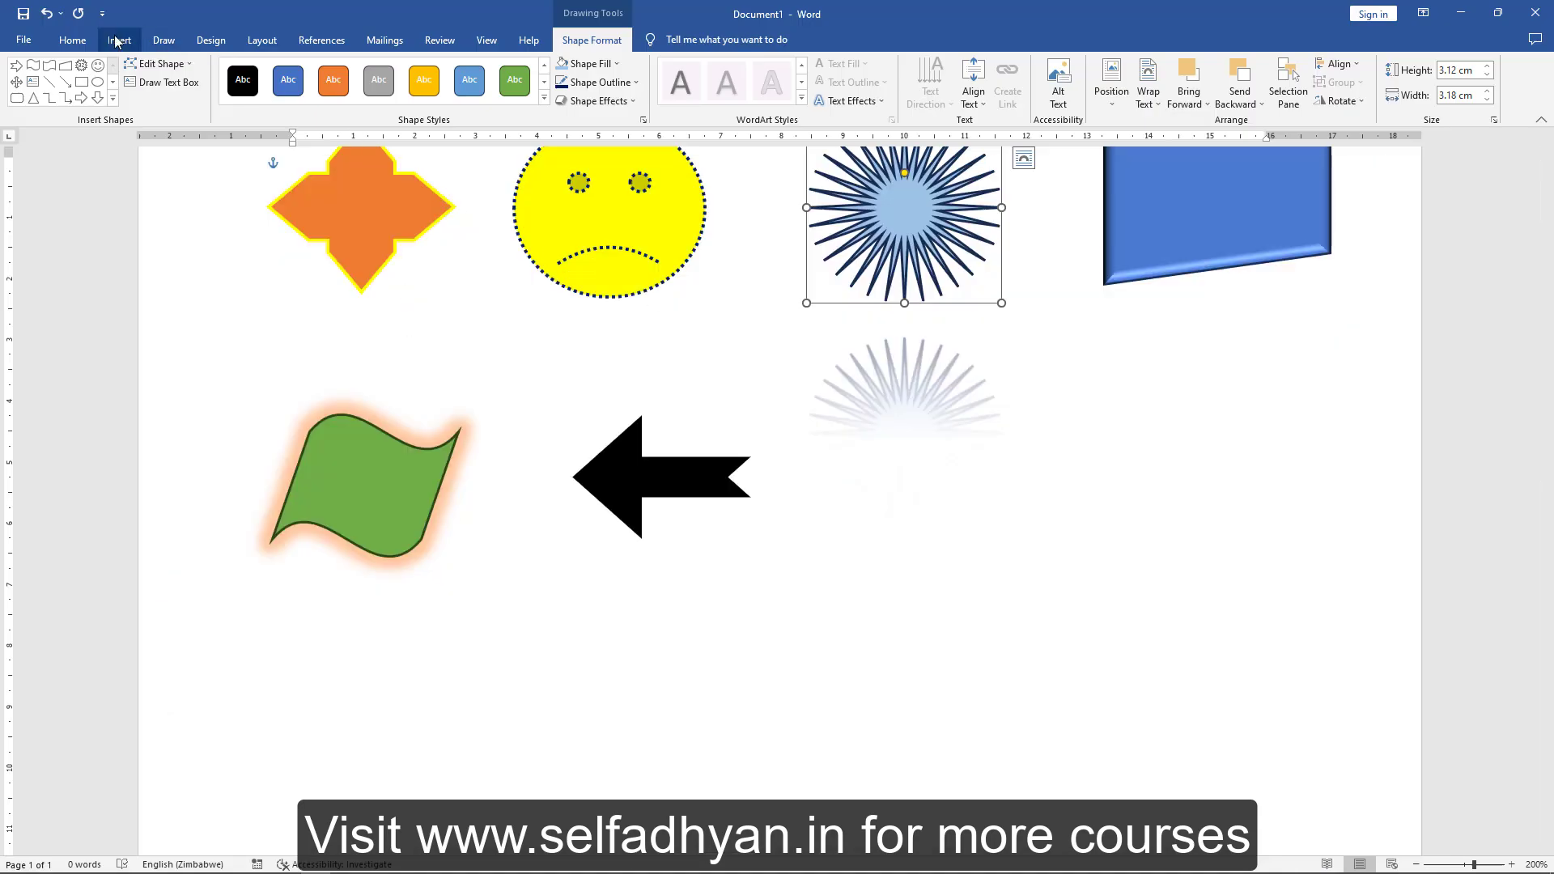
click(119, 40)
click(230, 84)
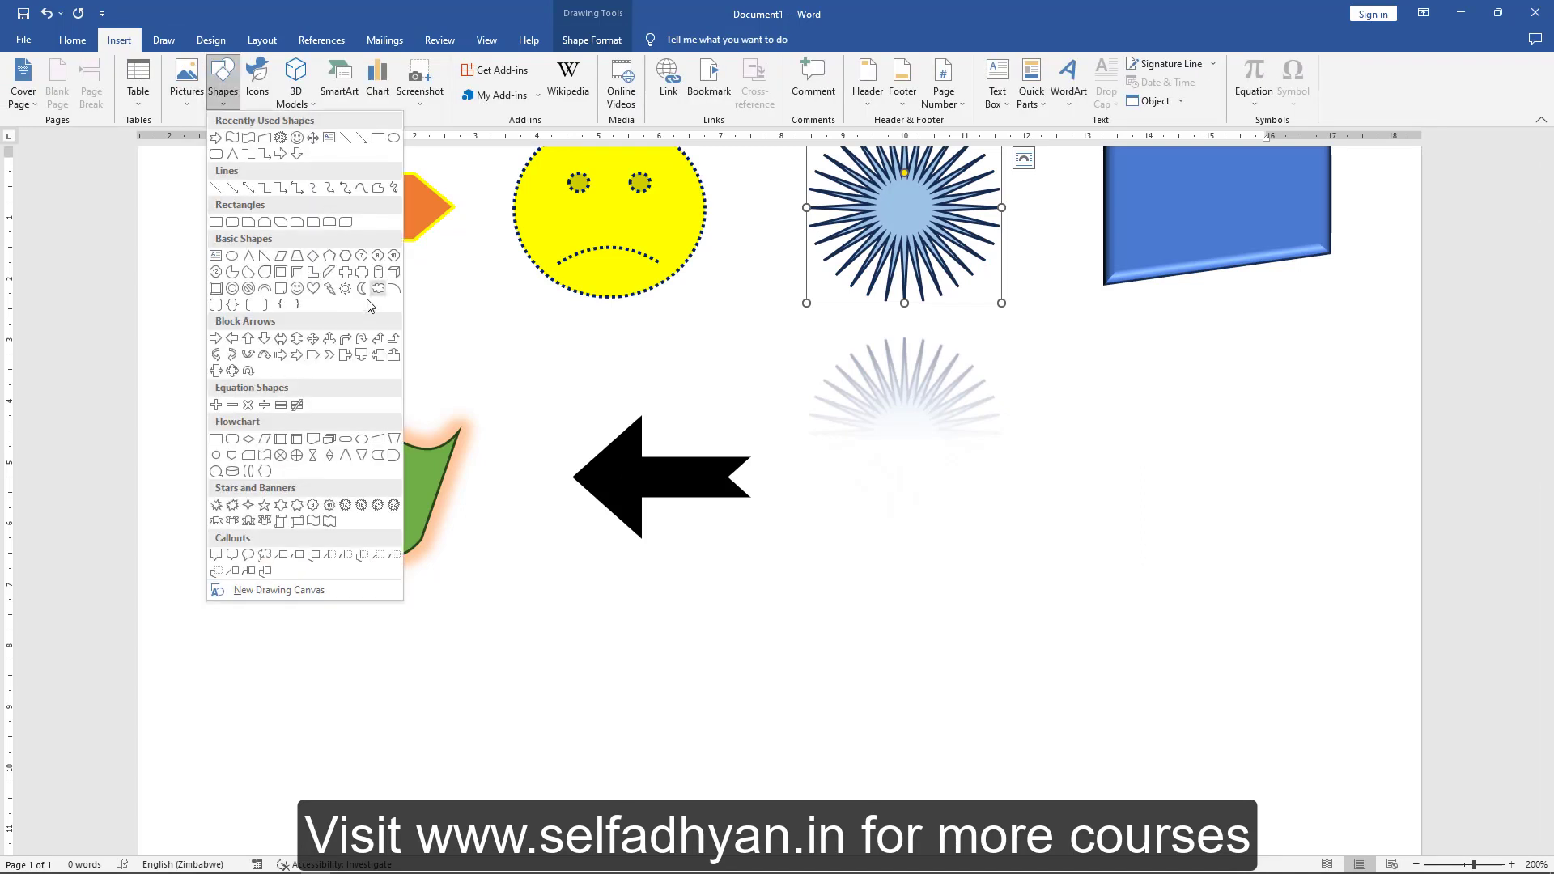
Draw a heart below the starburst's reflection and fill it with a light wood texture
click(318, 289)
drag(842, 466, 1033, 618)
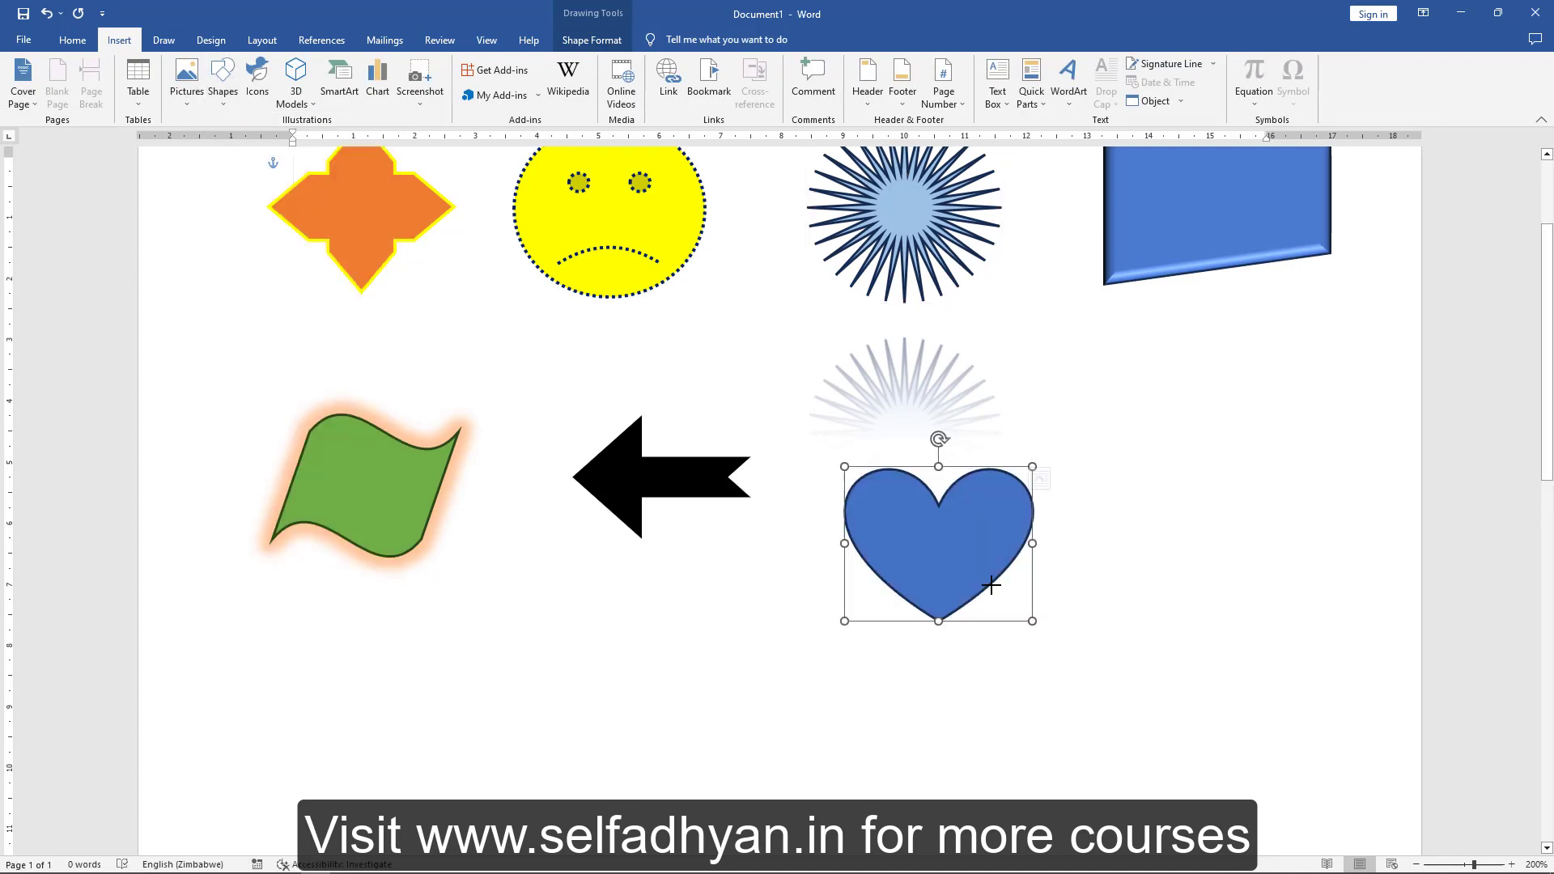
drag(914, 517, 896, 506)
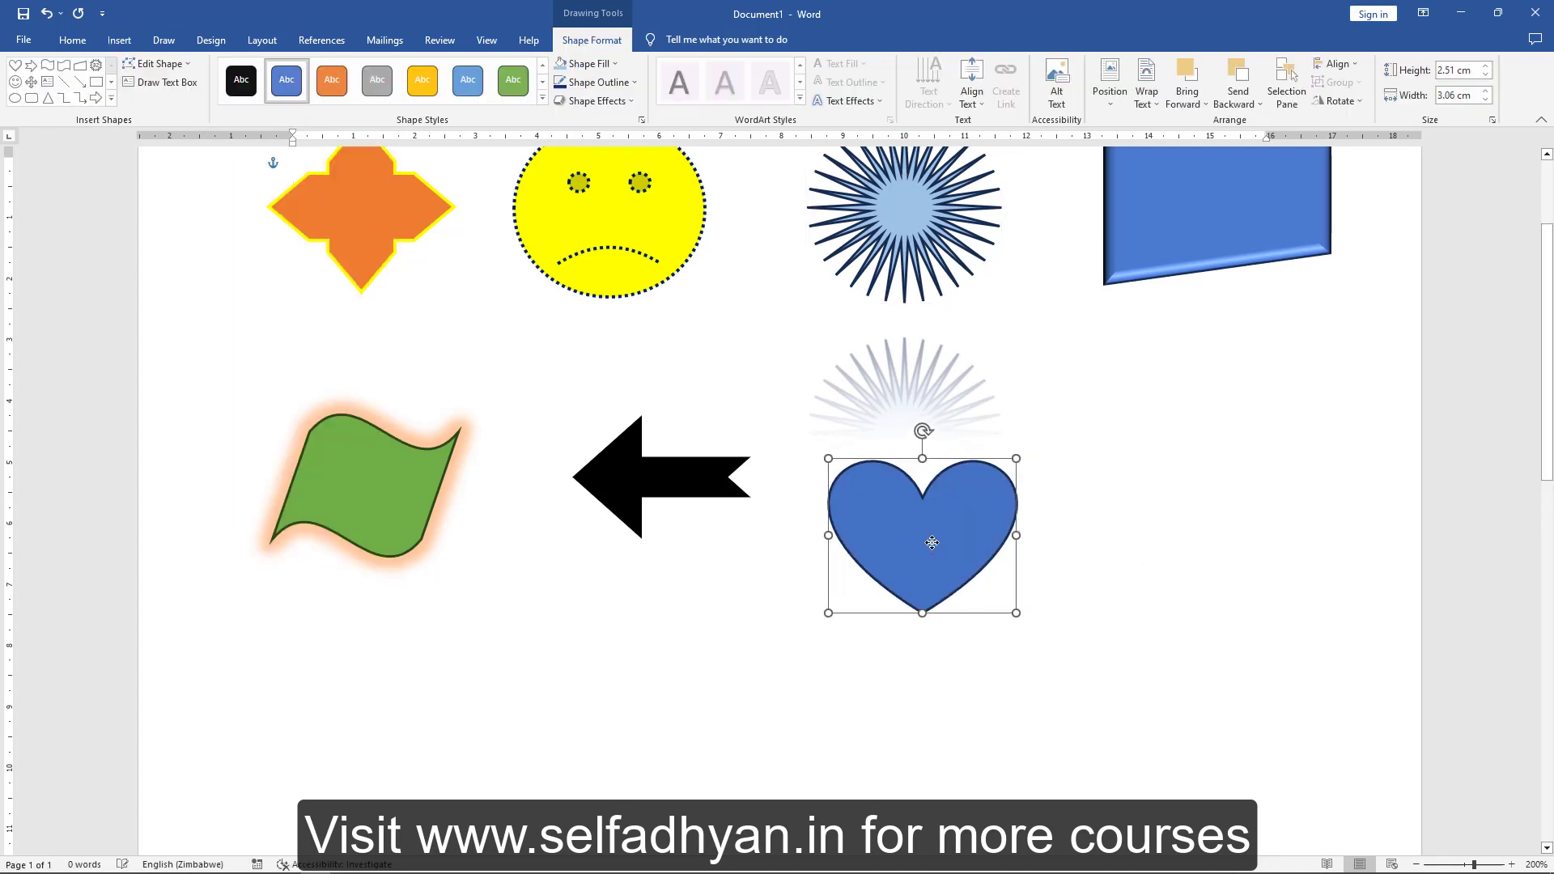
click(587, 64)
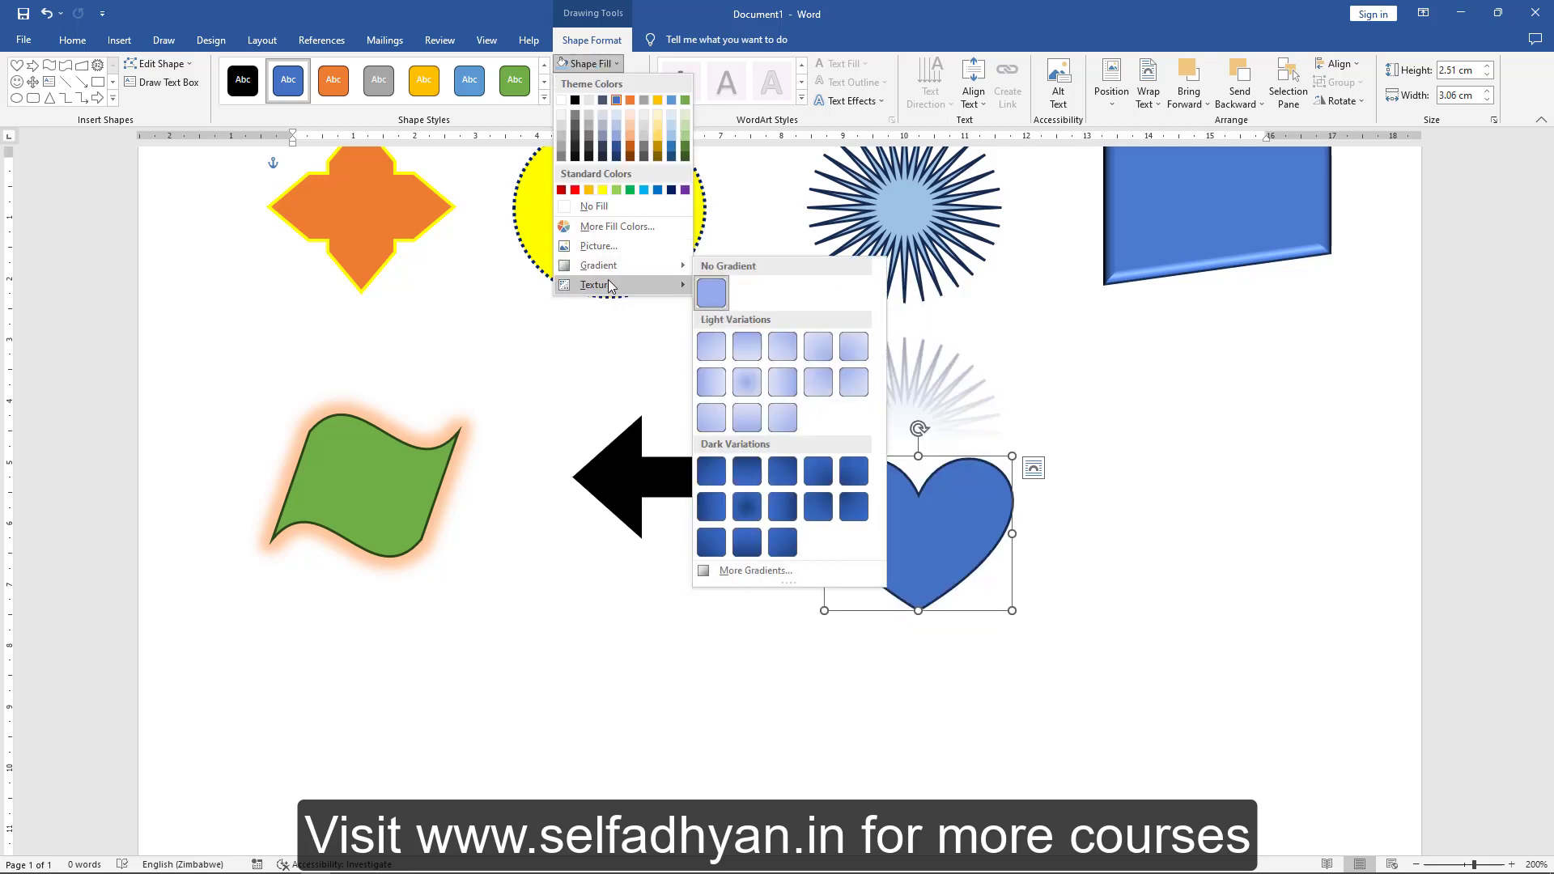
mouse_move(598, 284)
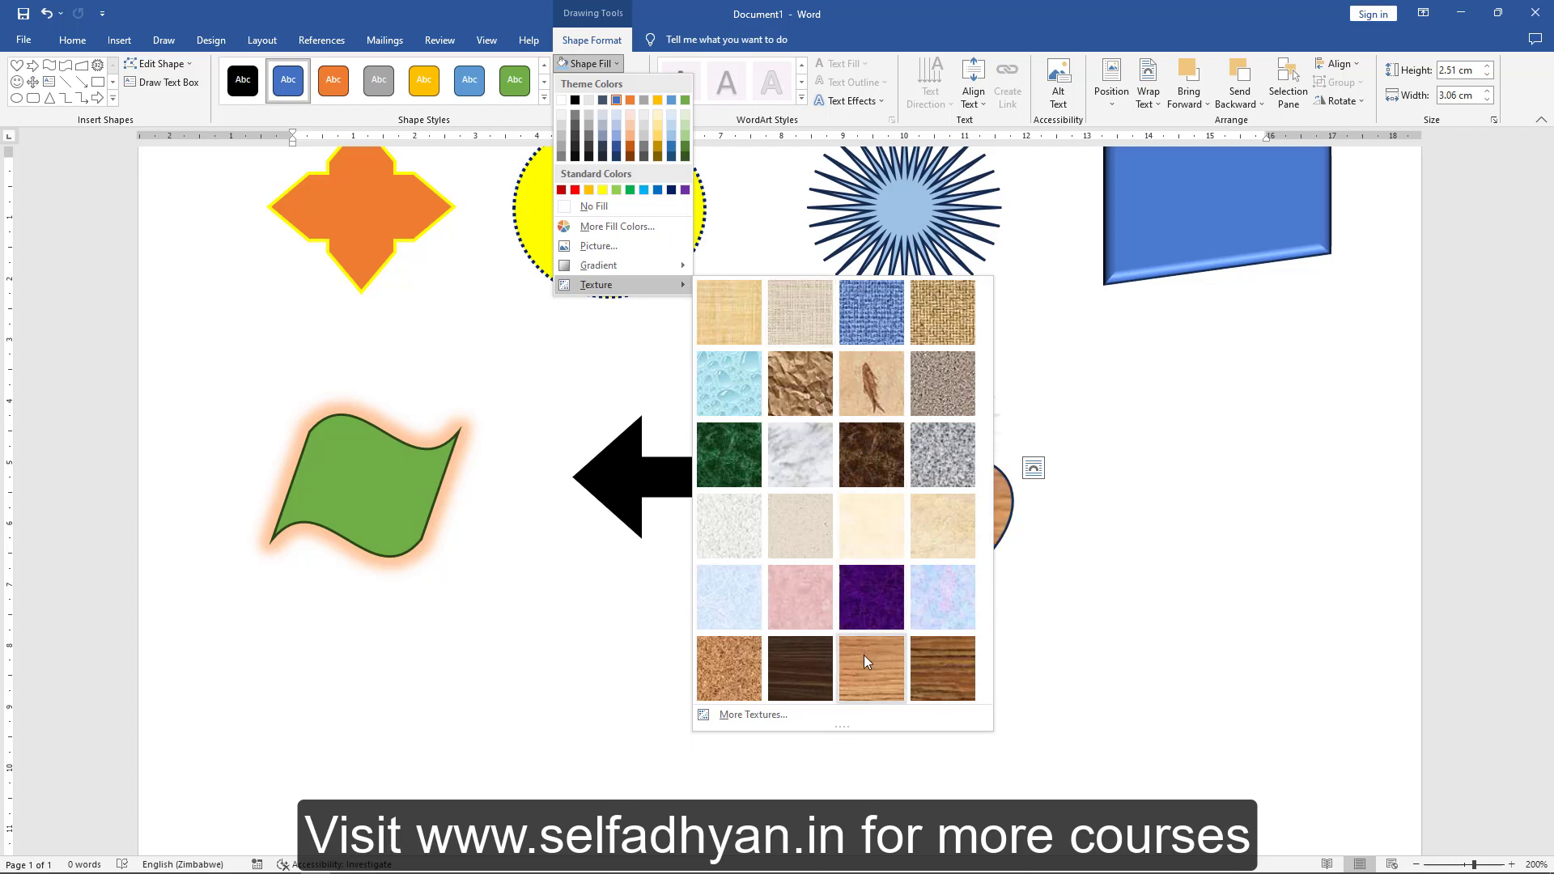
click(863, 653)
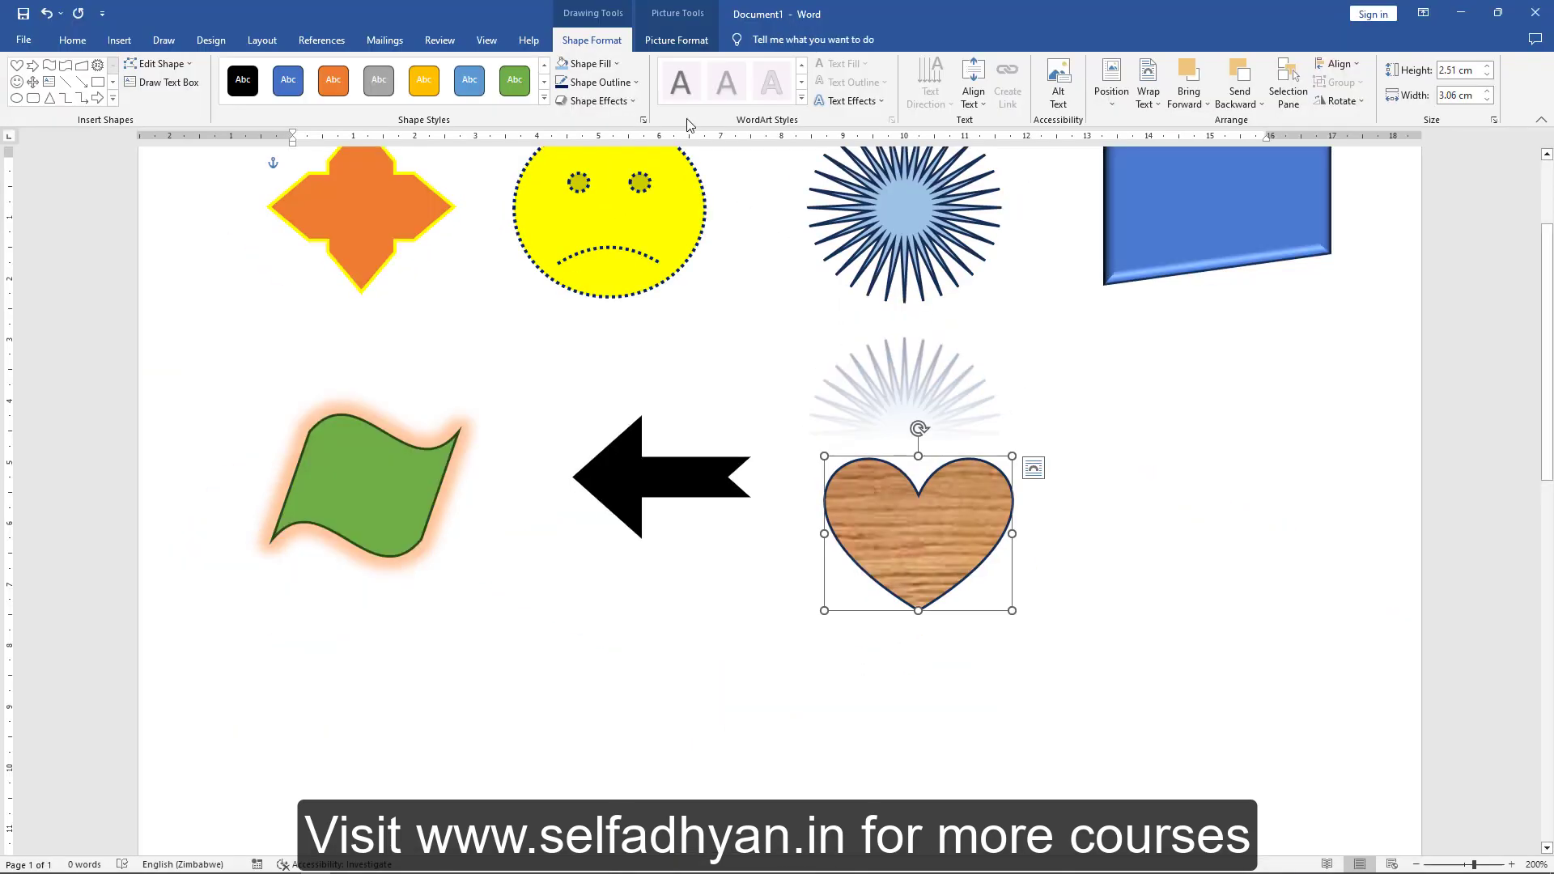
key(alt+Tab)
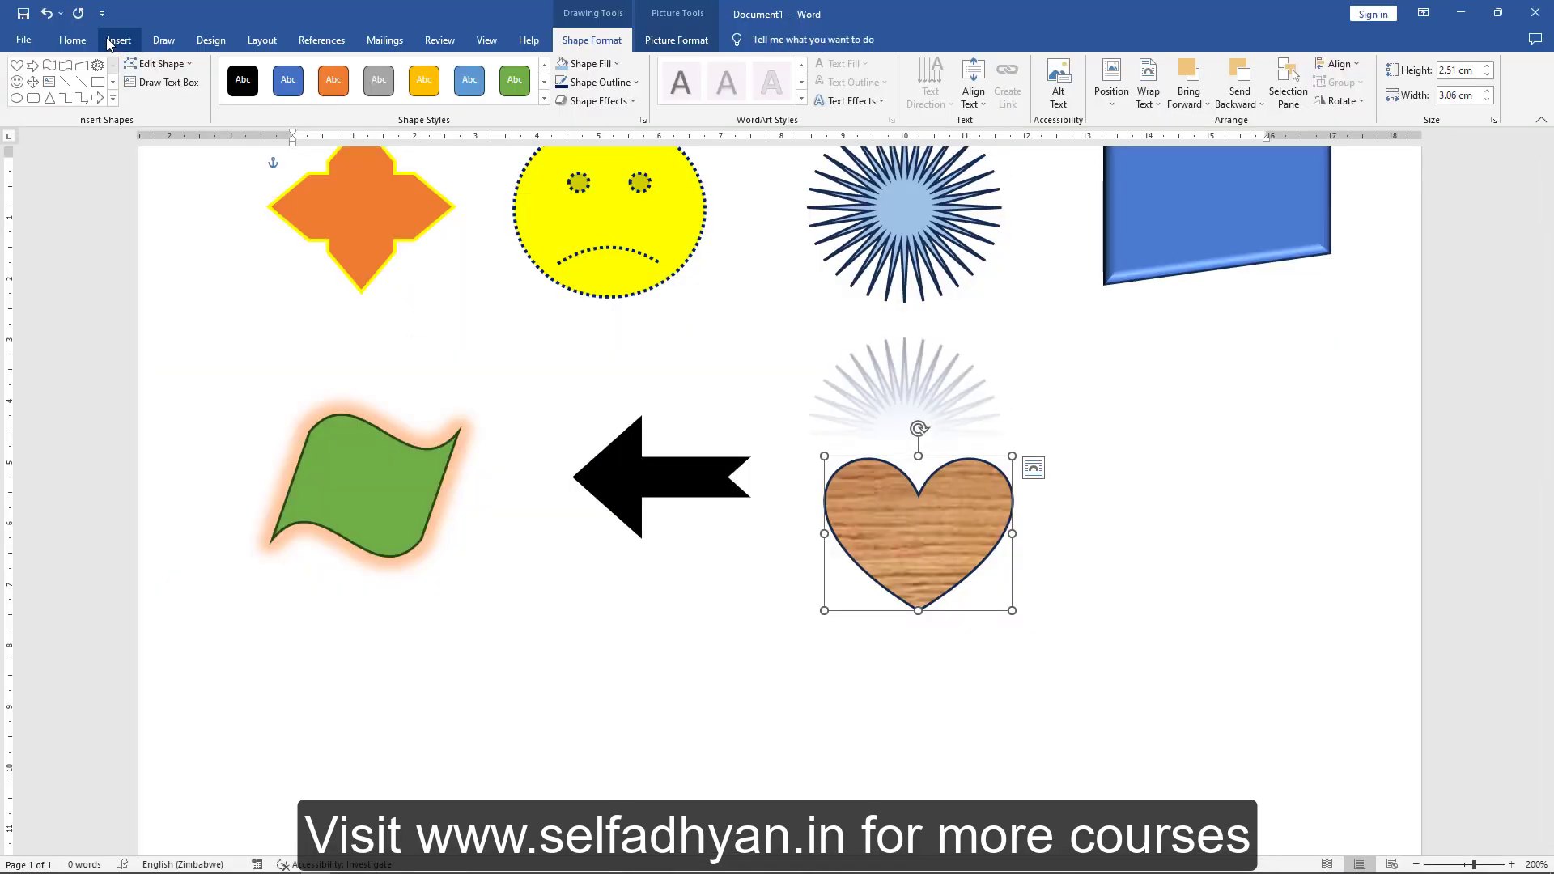
click(119, 39)
click(225, 85)
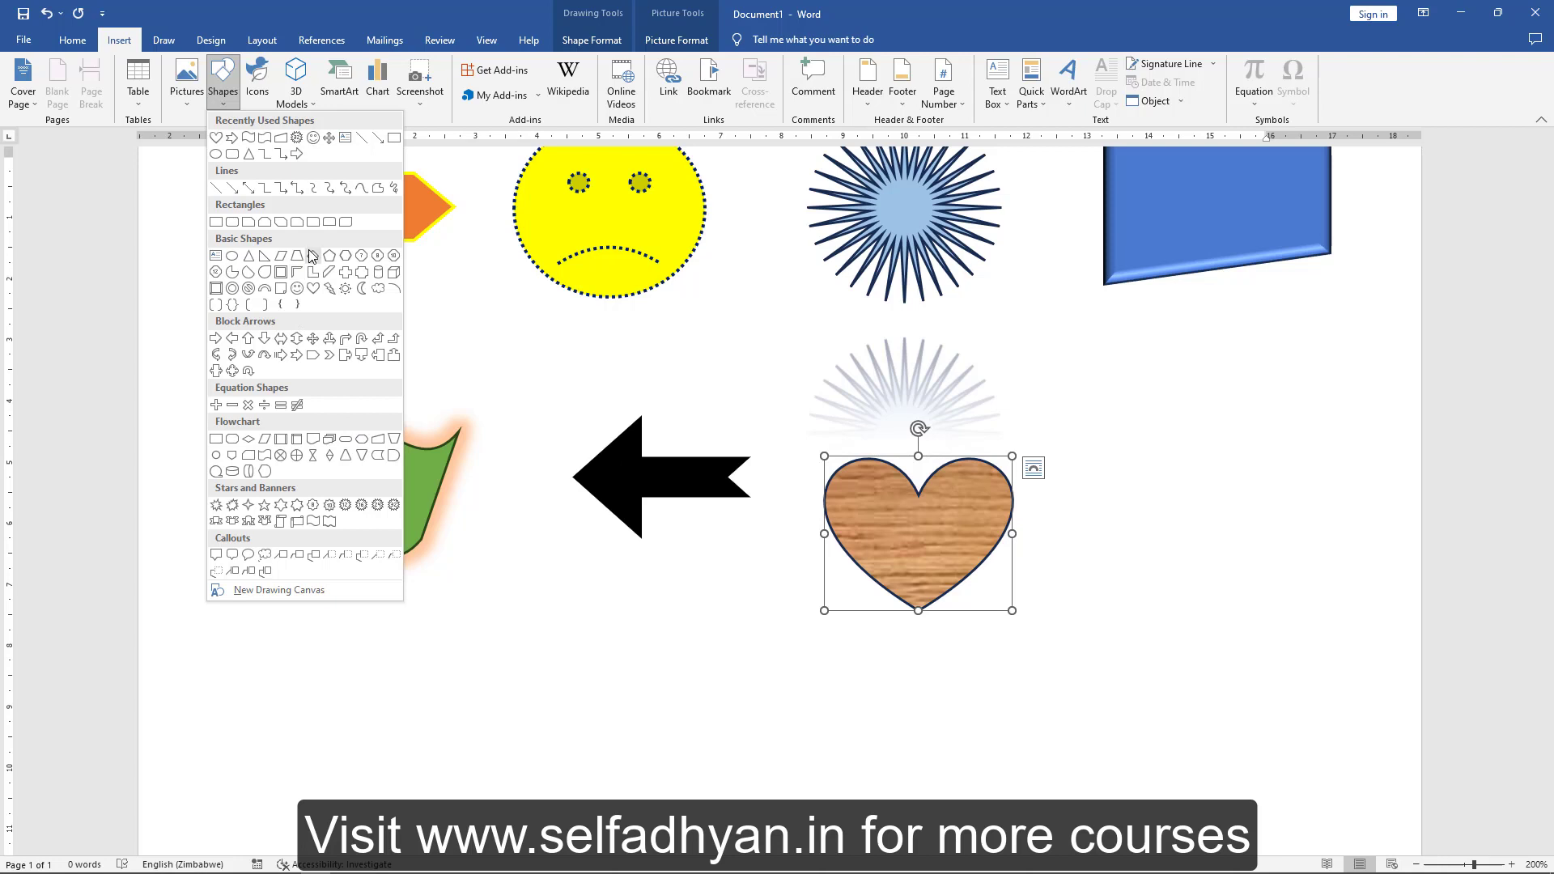
Draw a 2.9 × 3.31 cm lightning bolt right of the heart and tilt it clockwise
click(329, 290)
drag(1136, 428, 1339, 605)
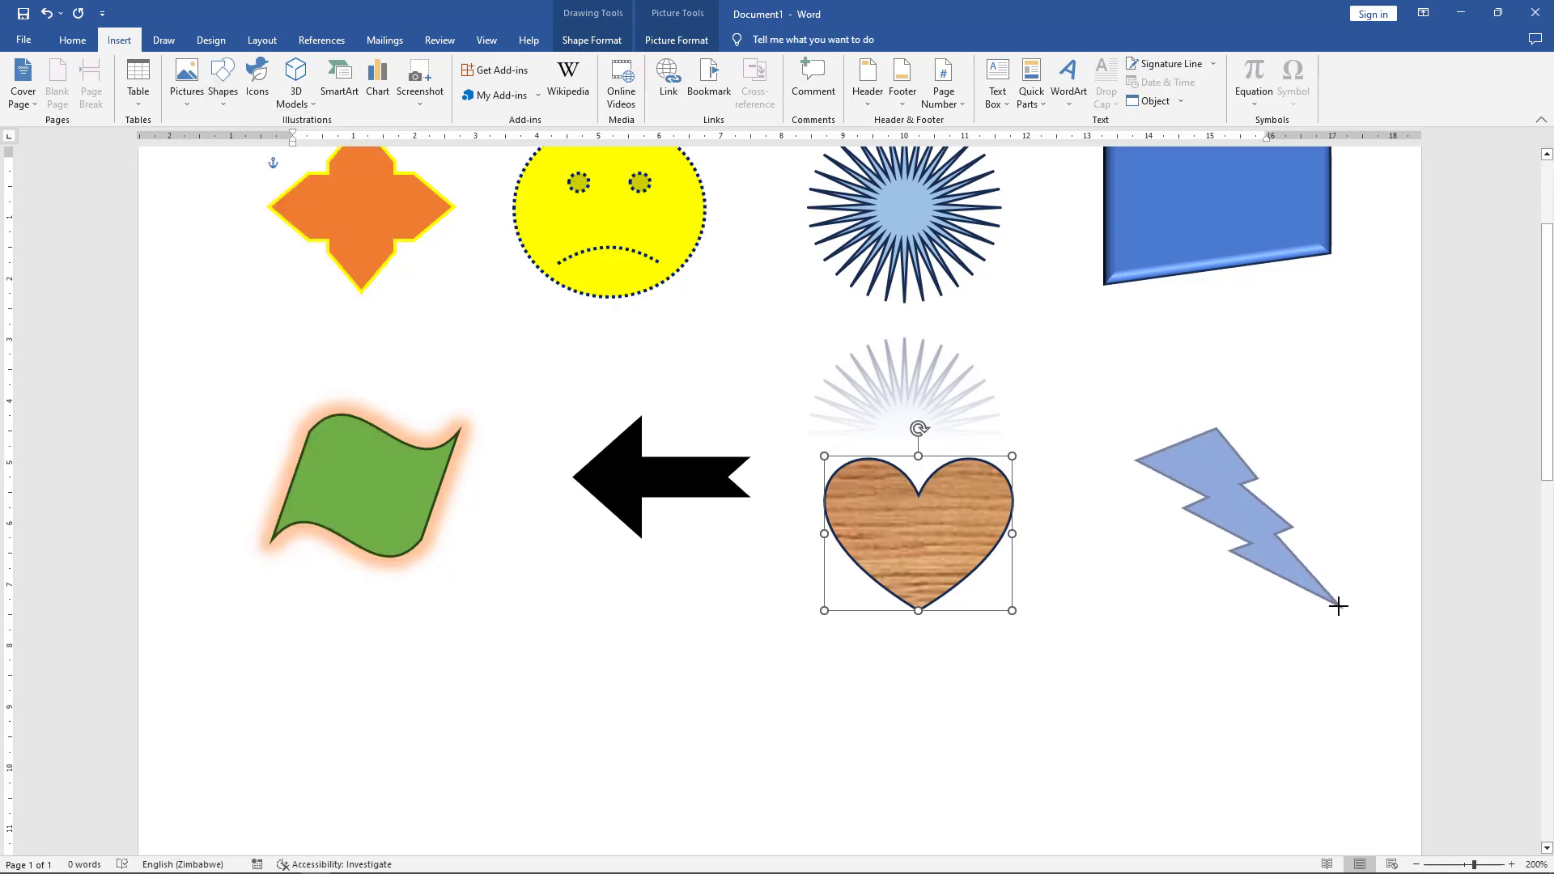
drag(1238, 400, 1238, 619)
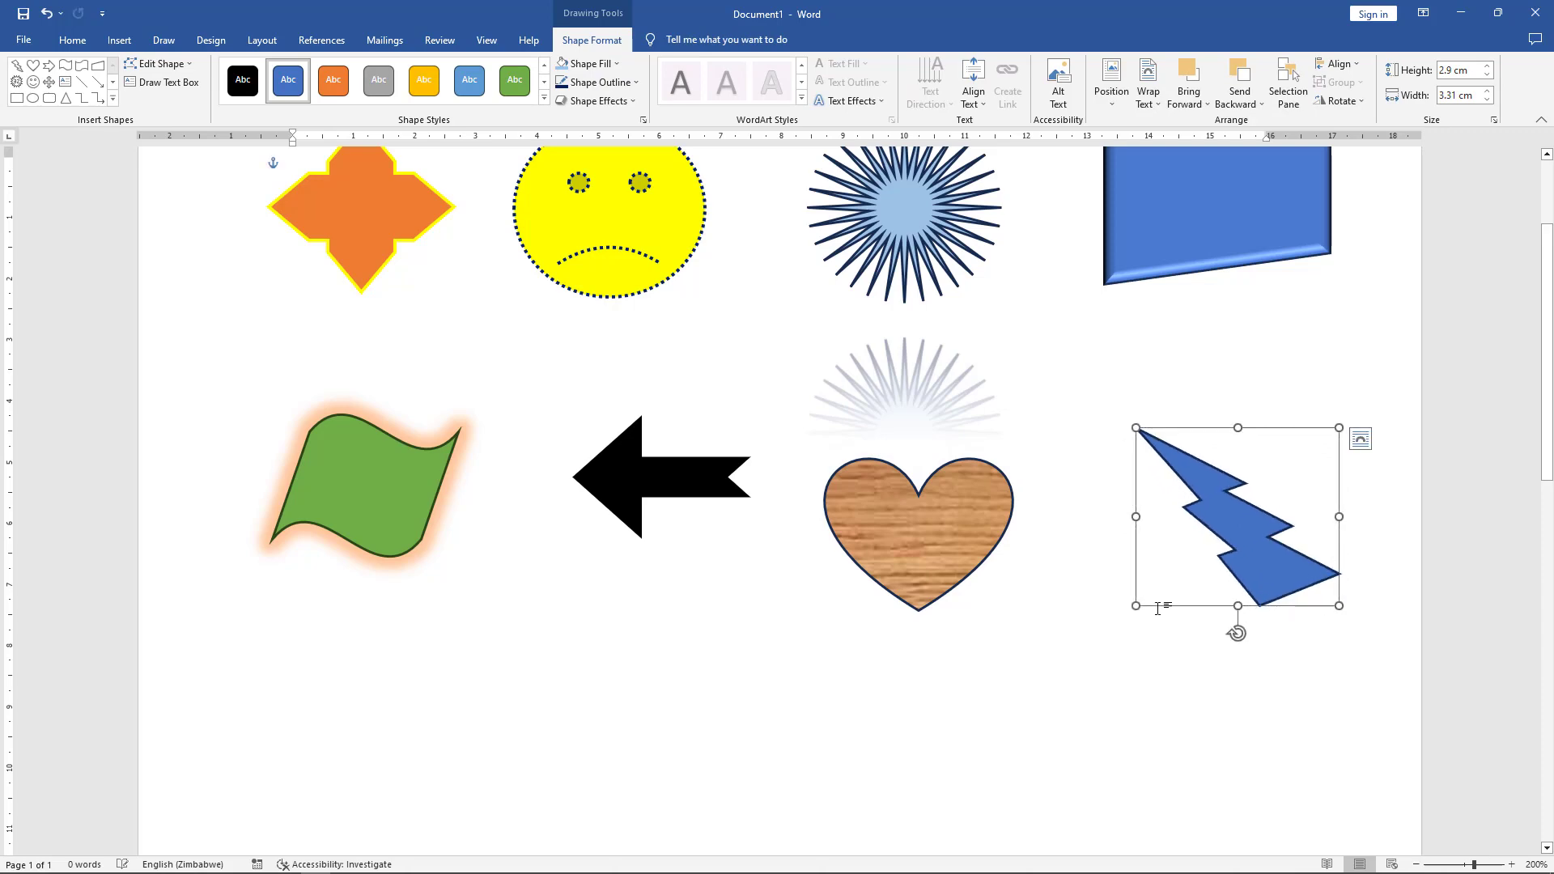
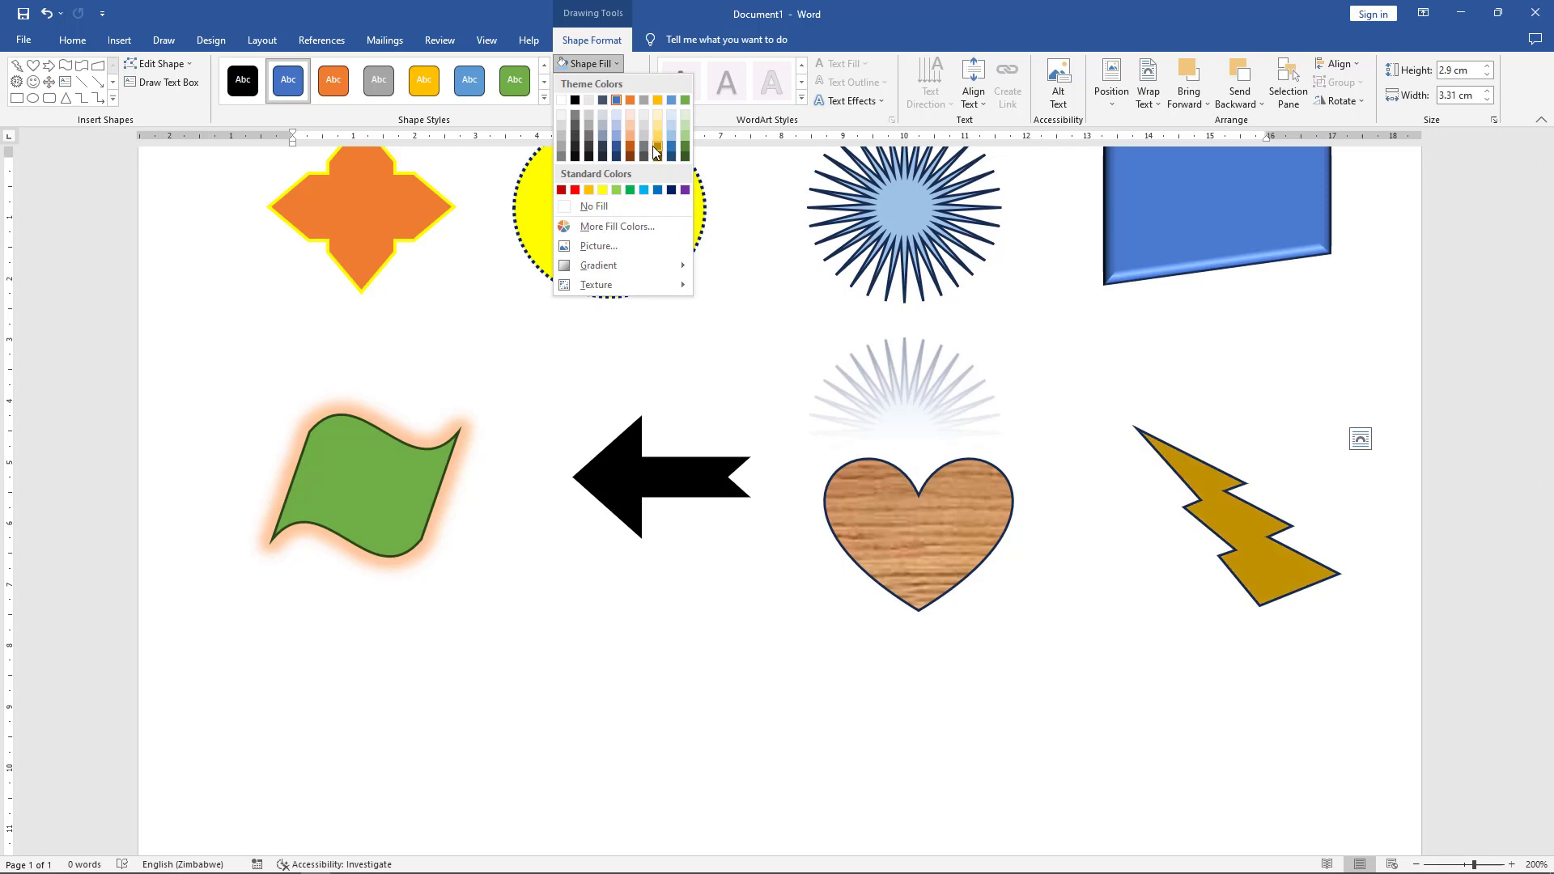
Fill the lightning bolt with dark gold and move to the blank space below the shapes
click(657, 147)
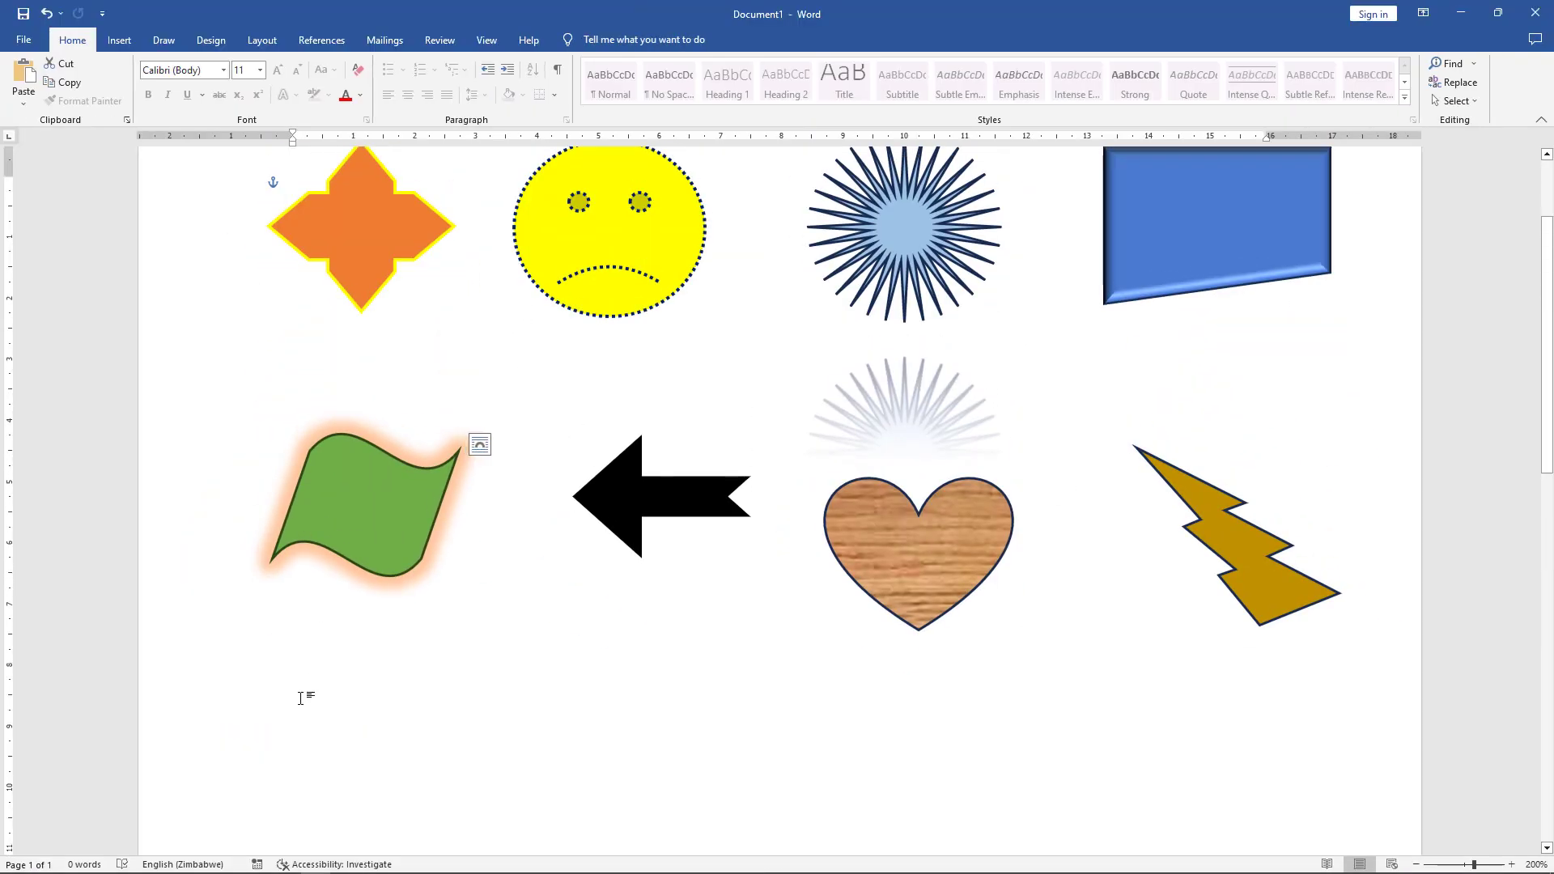
click(301, 698)
scroll(434, 676, down, 3)
scroll(442, 648, down, 2)
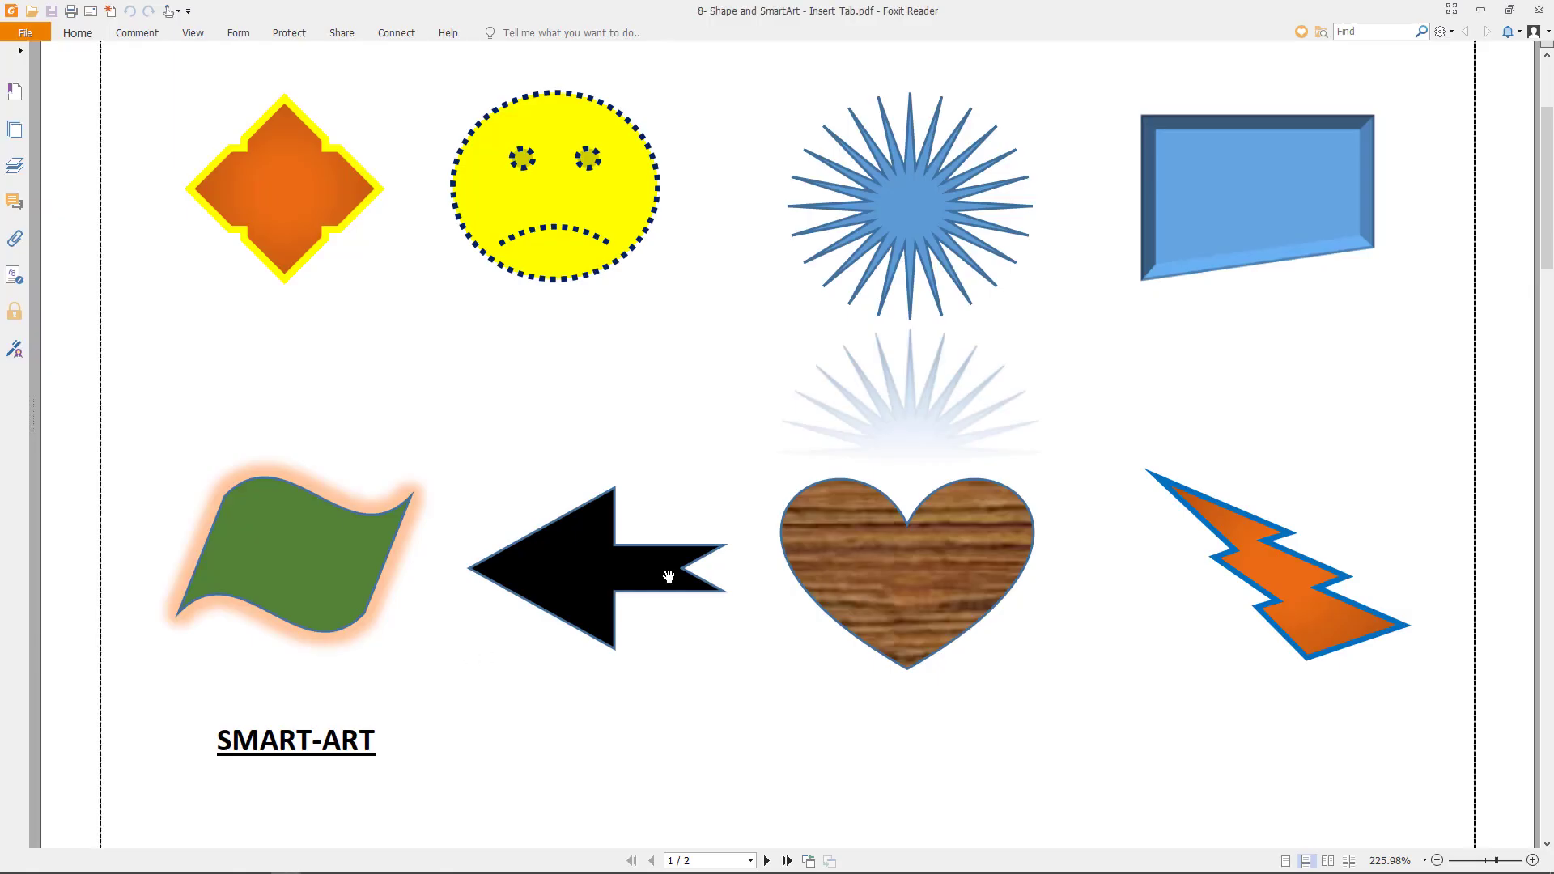
scroll(668, 576, down, 3)
scroll(669, 576, down, 3)
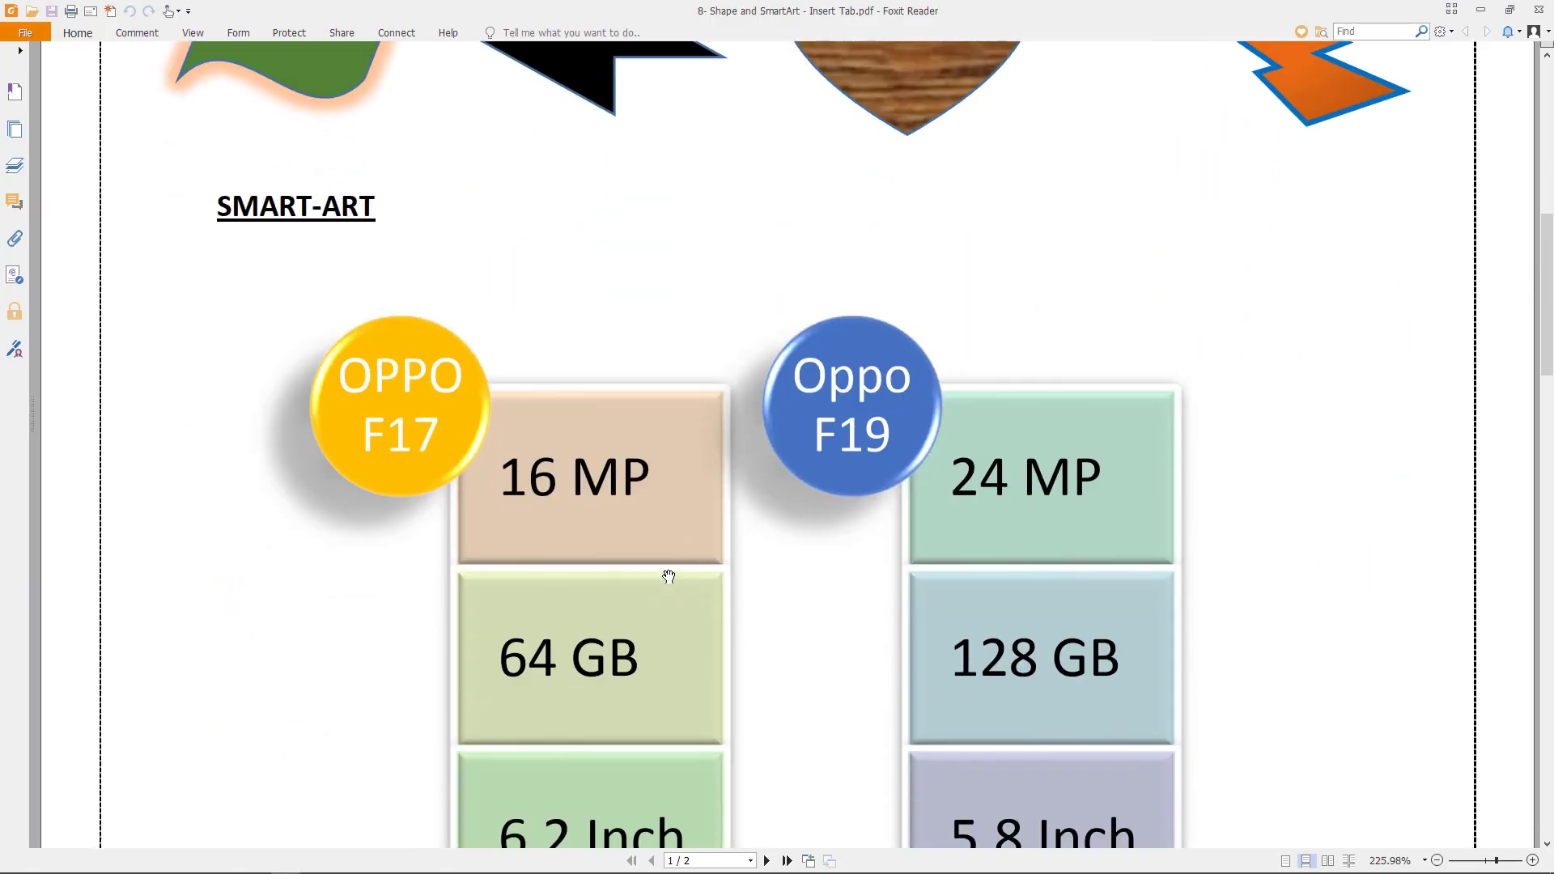
scroll(668, 576, down, 3)
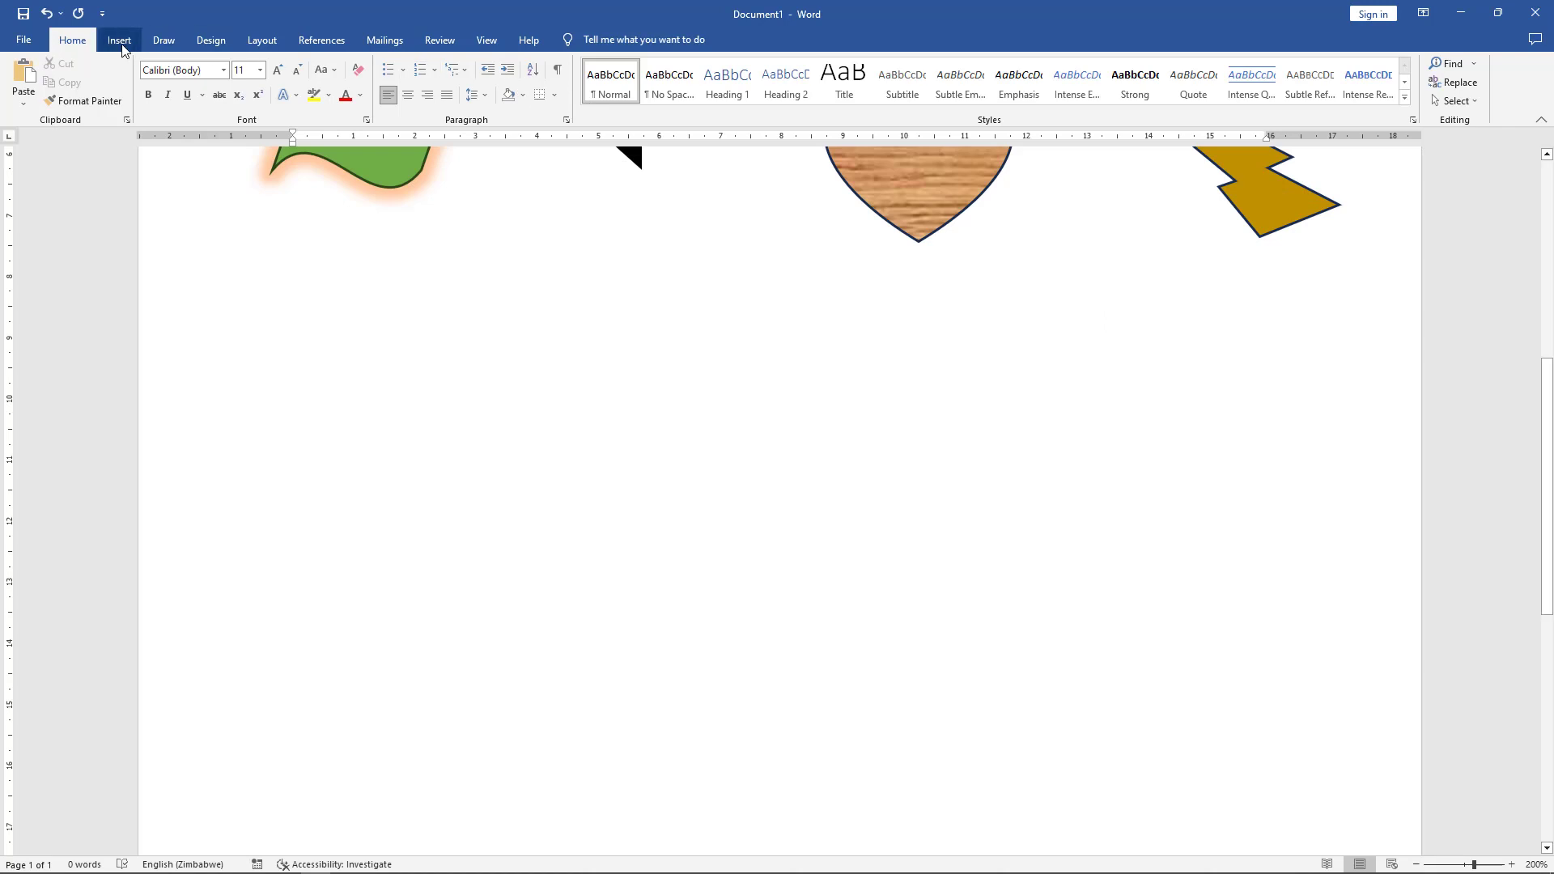
click(119, 40)
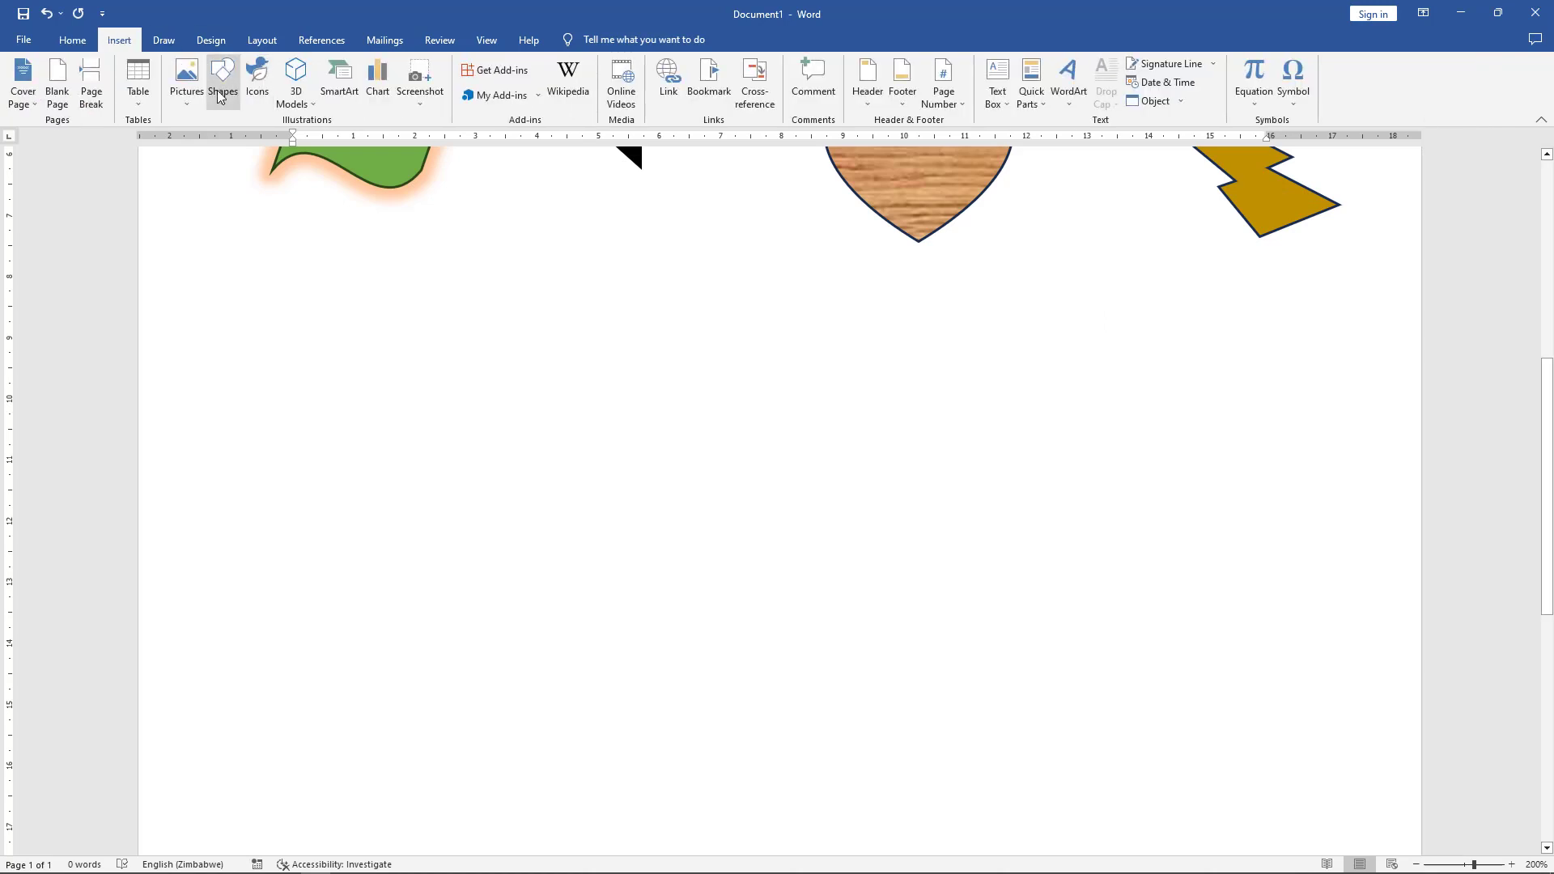
Insert a Hierarchy List SmartArt graphic, with two placeholder groups, below the shapes
click(340, 81)
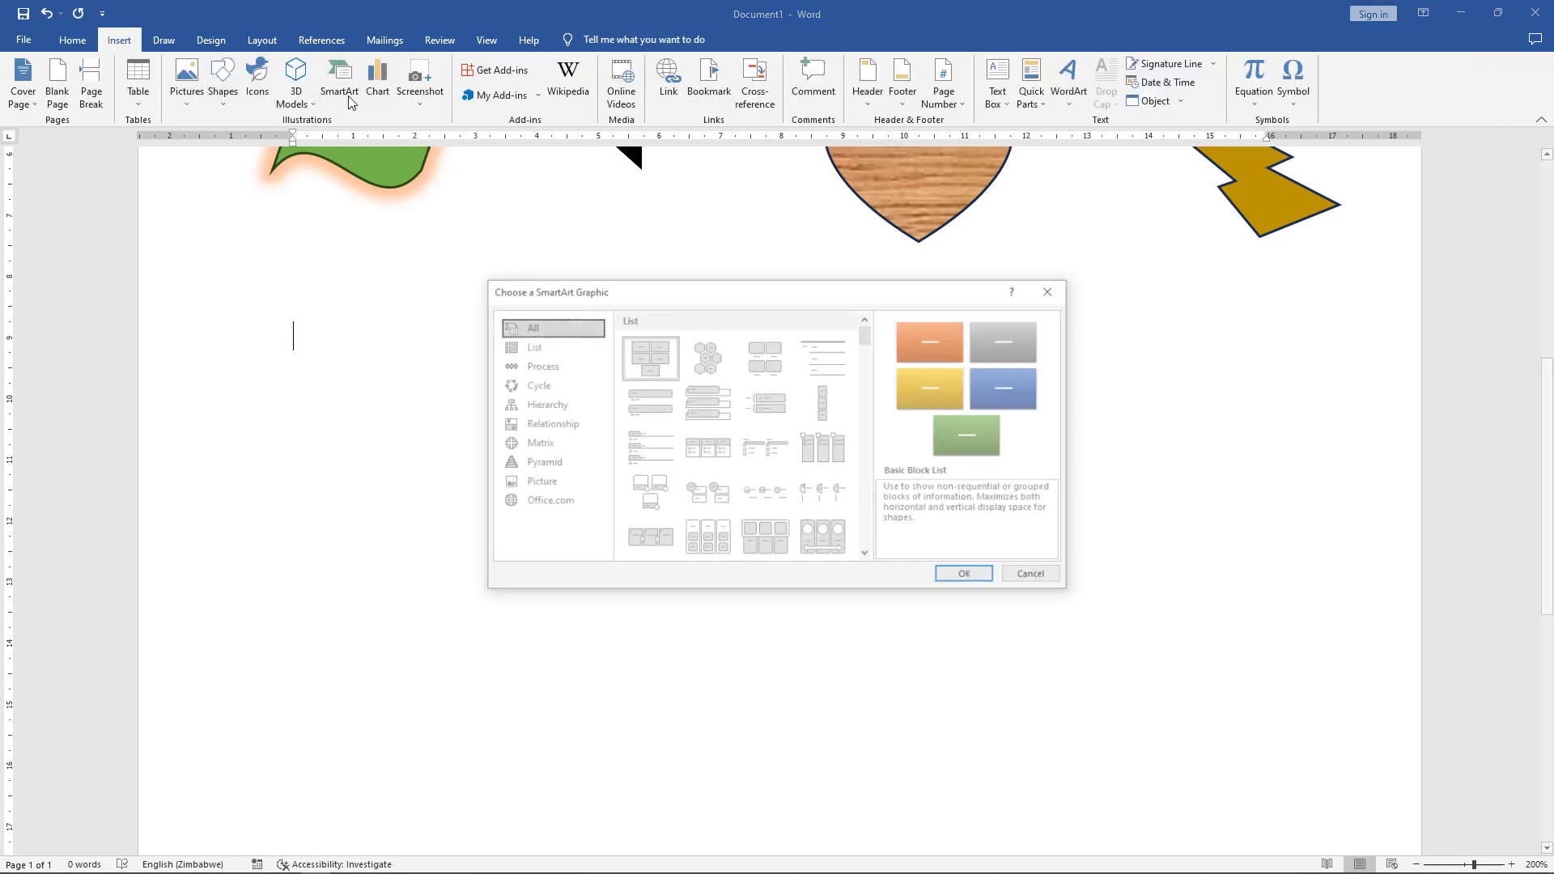
click(871, 554)
click(872, 554)
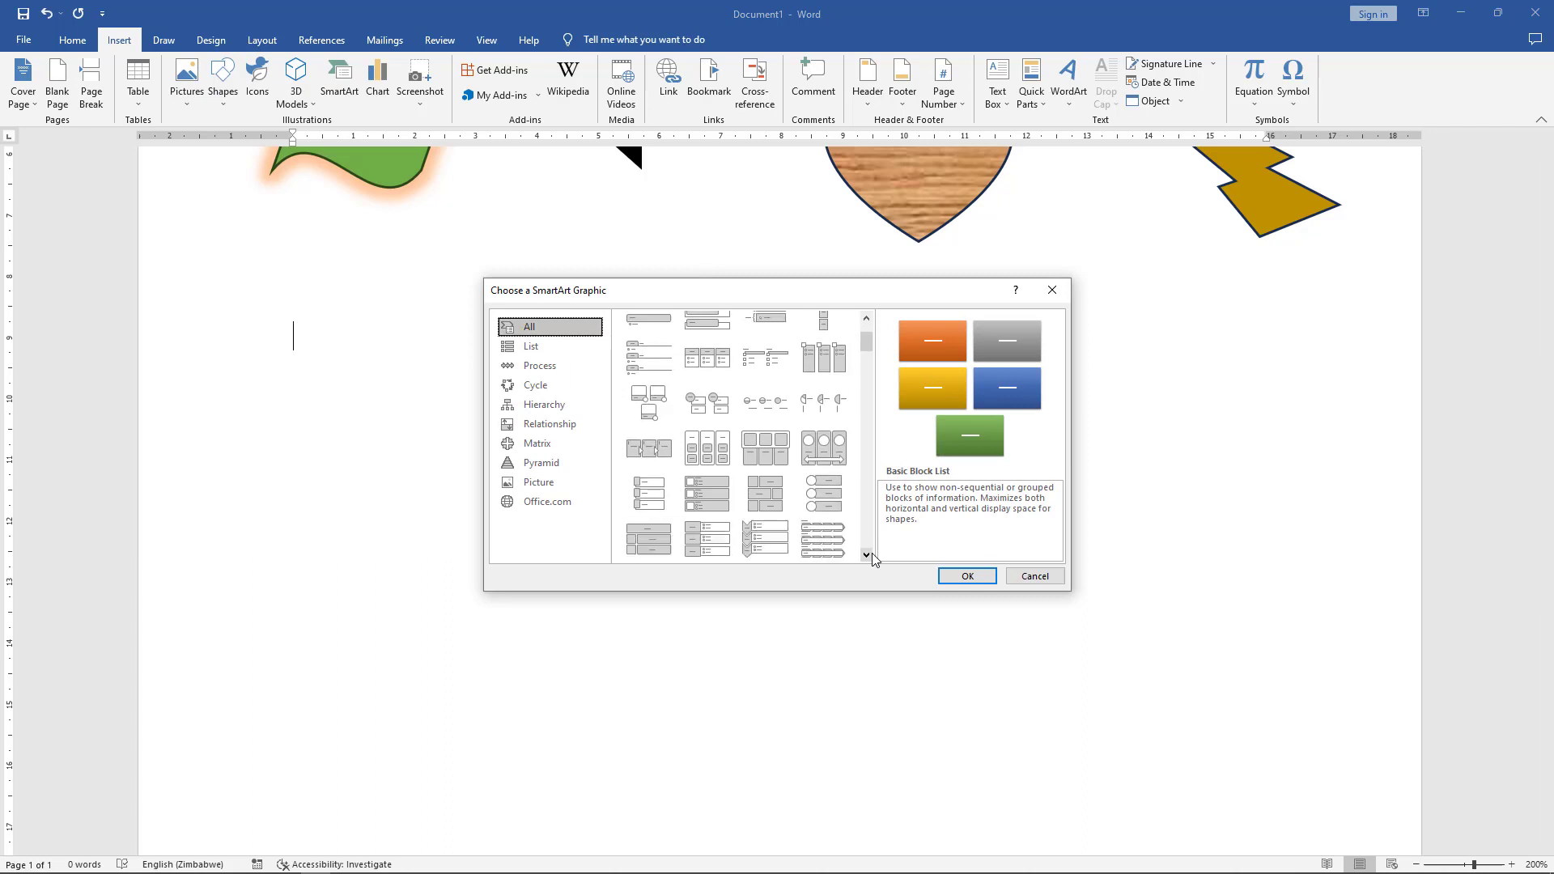
click(872, 554)
click(872, 554)
click(872, 554)
click(871, 553)
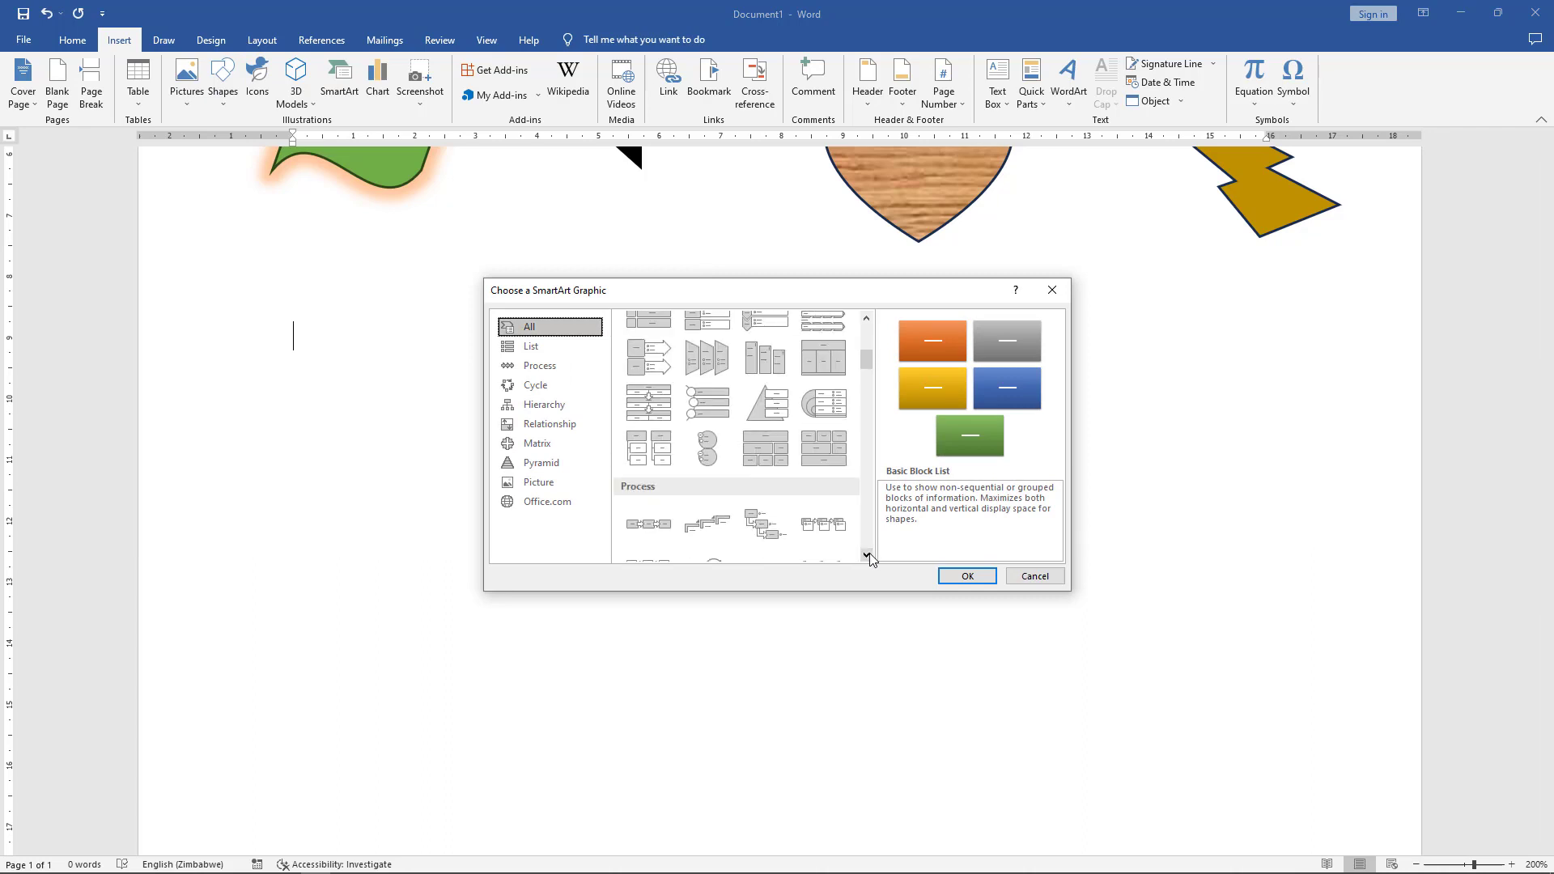
click(657, 460)
click(969, 577)
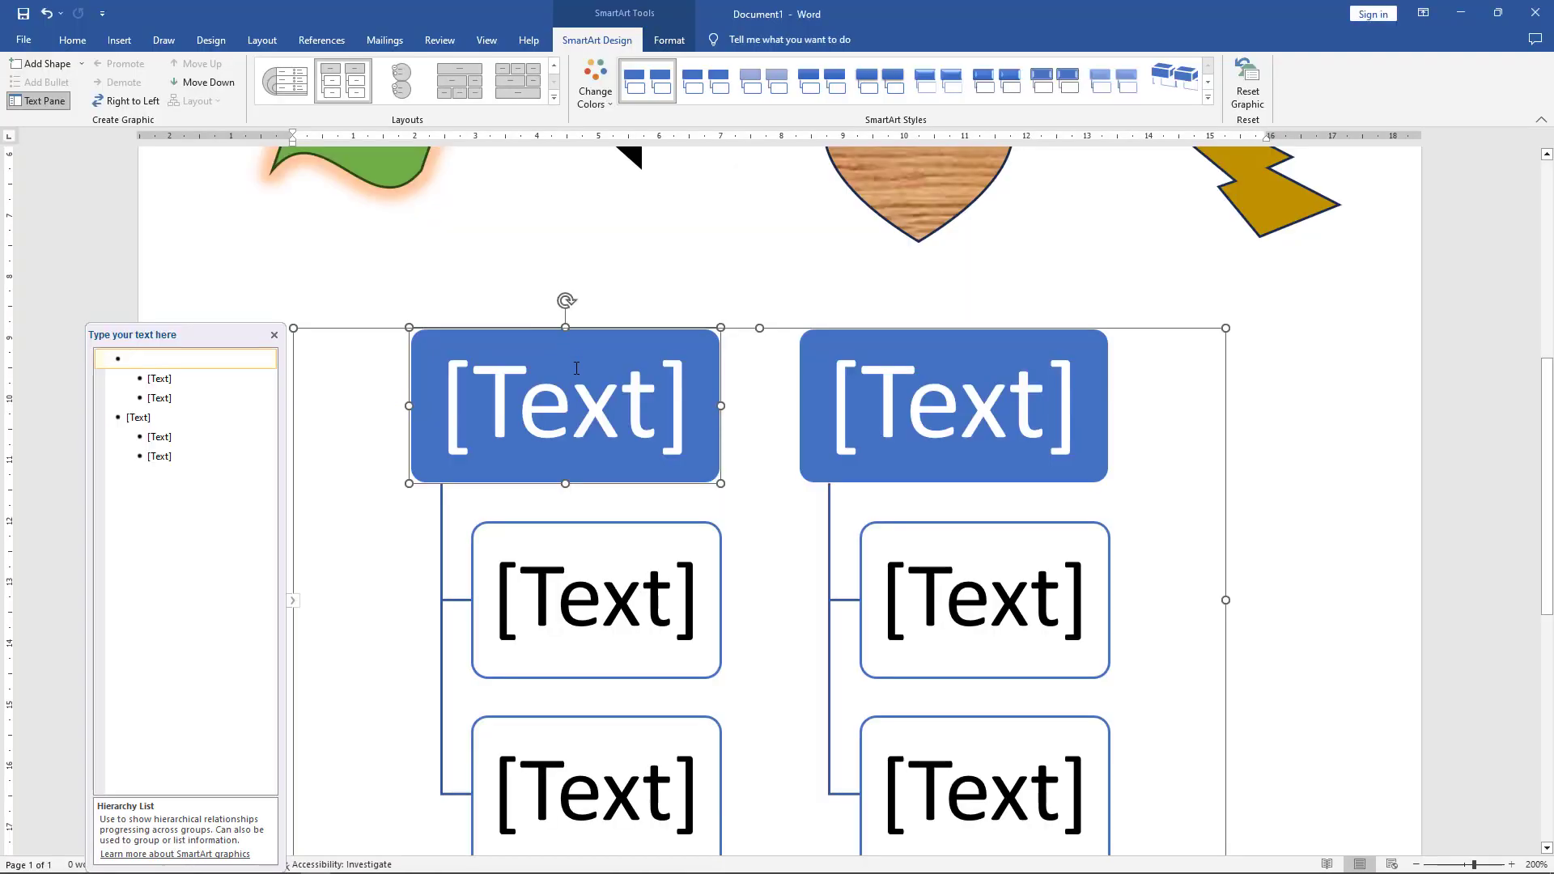
Label the first group 'Oppo F17' and add a third child box beneath it
text(Oppo F17)
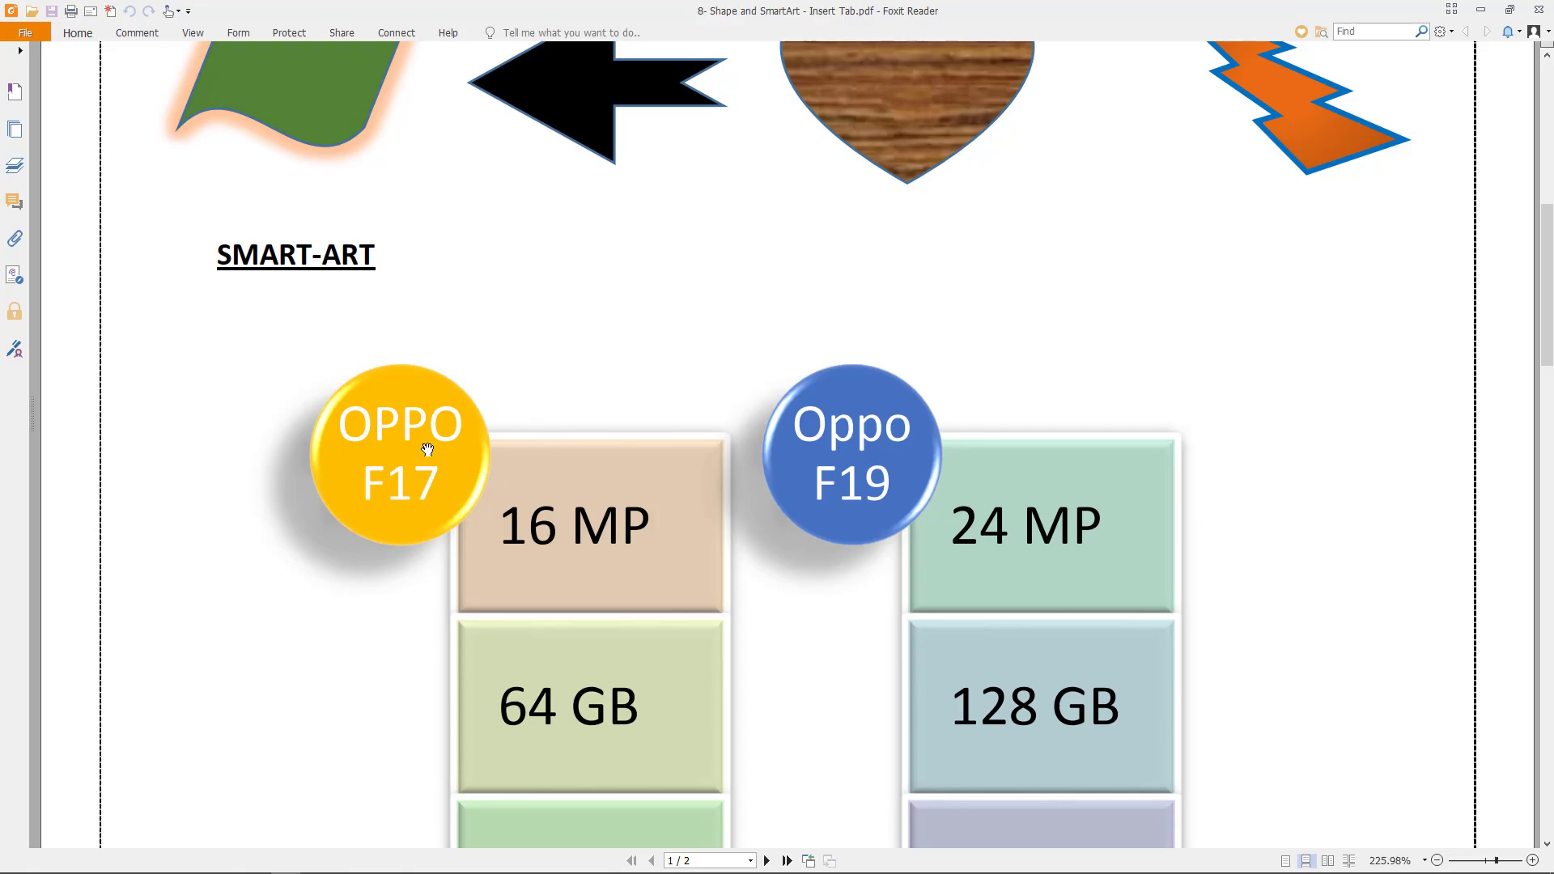
scroll(864, 399, down, 3)
scroll(864, 399, down, 2)
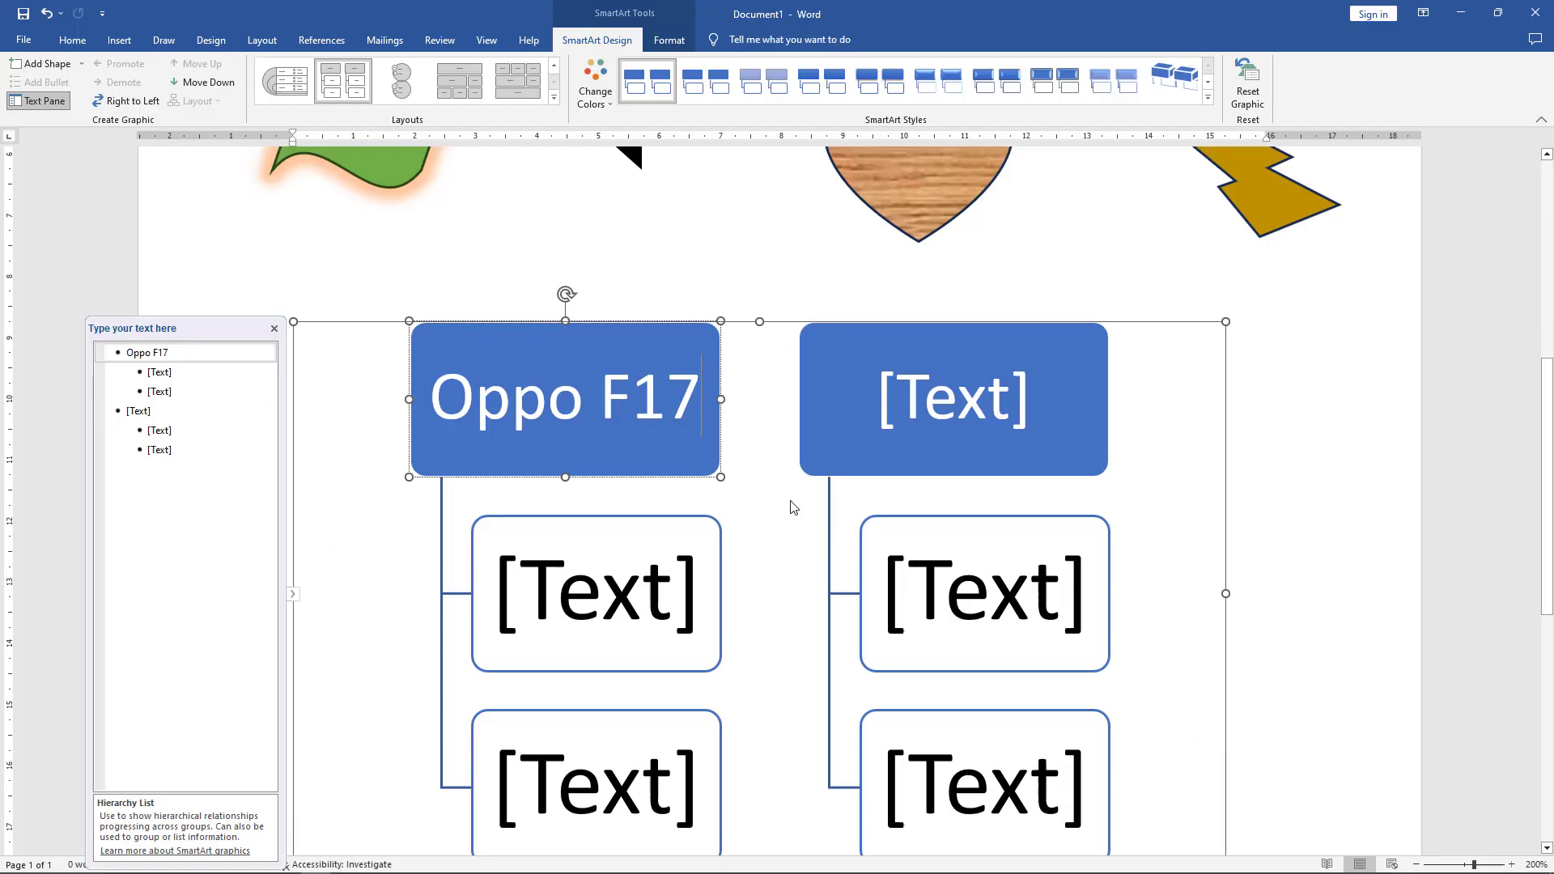
scroll(793, 508, down, 3)
click(685, 498)
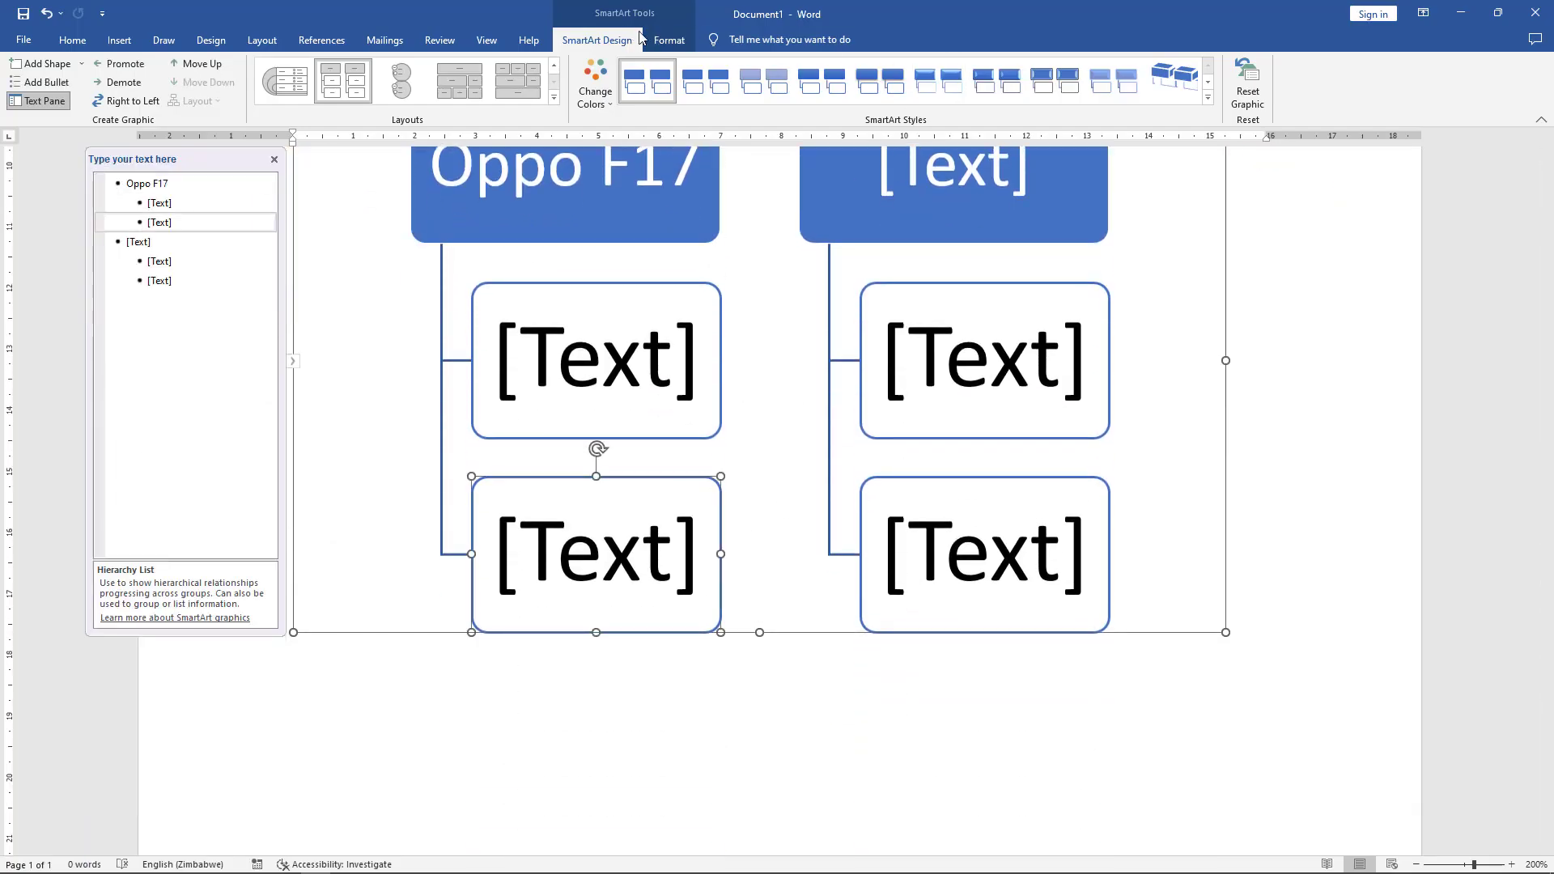
click(668, 40)
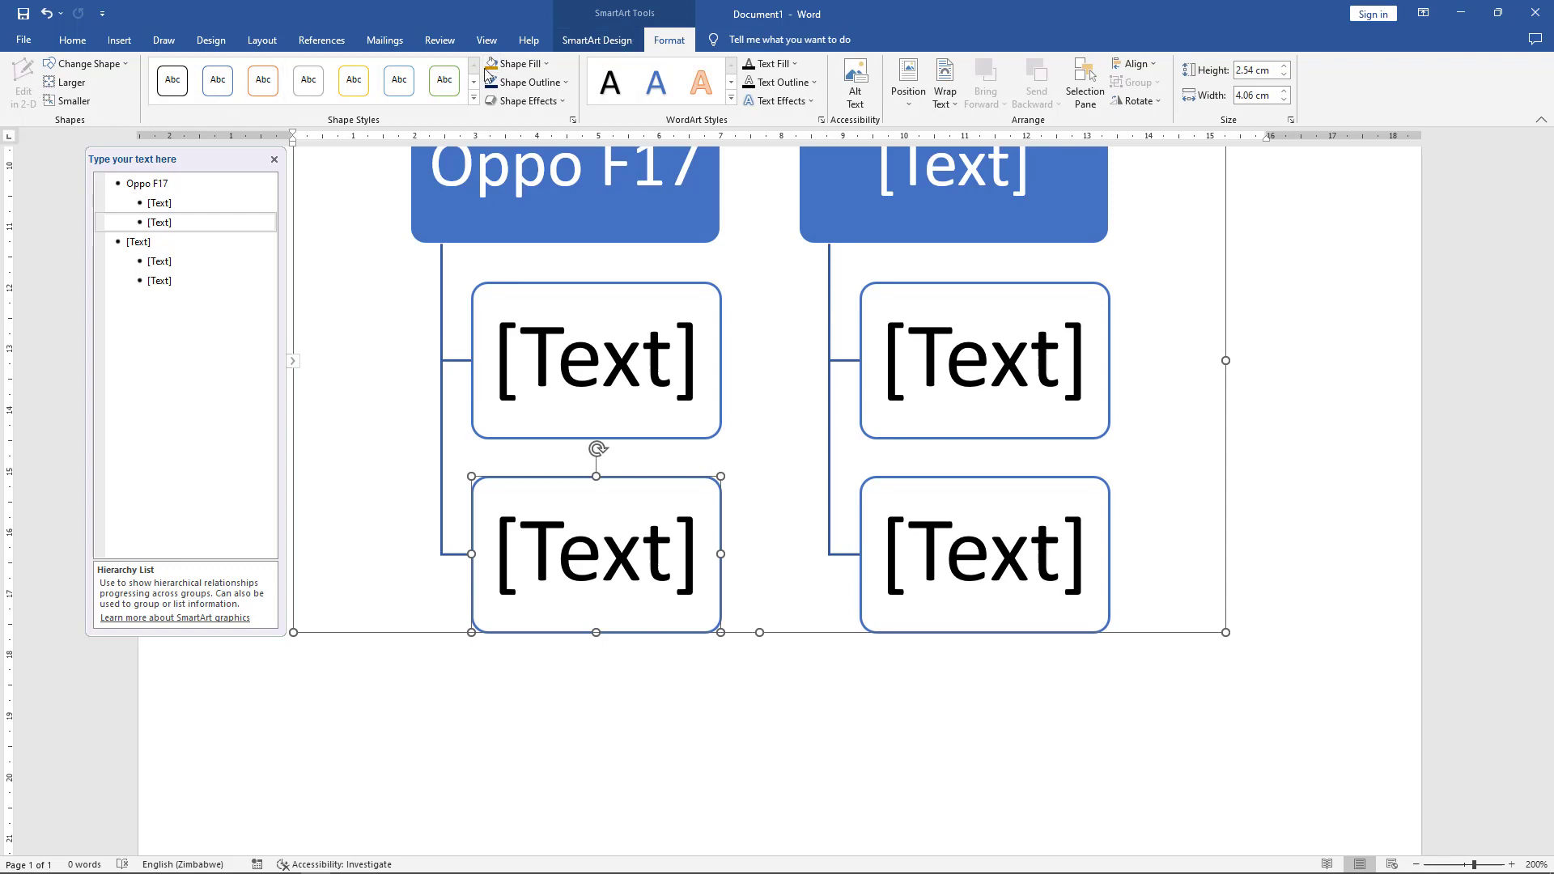
click(596, 39)
click(46, 63)
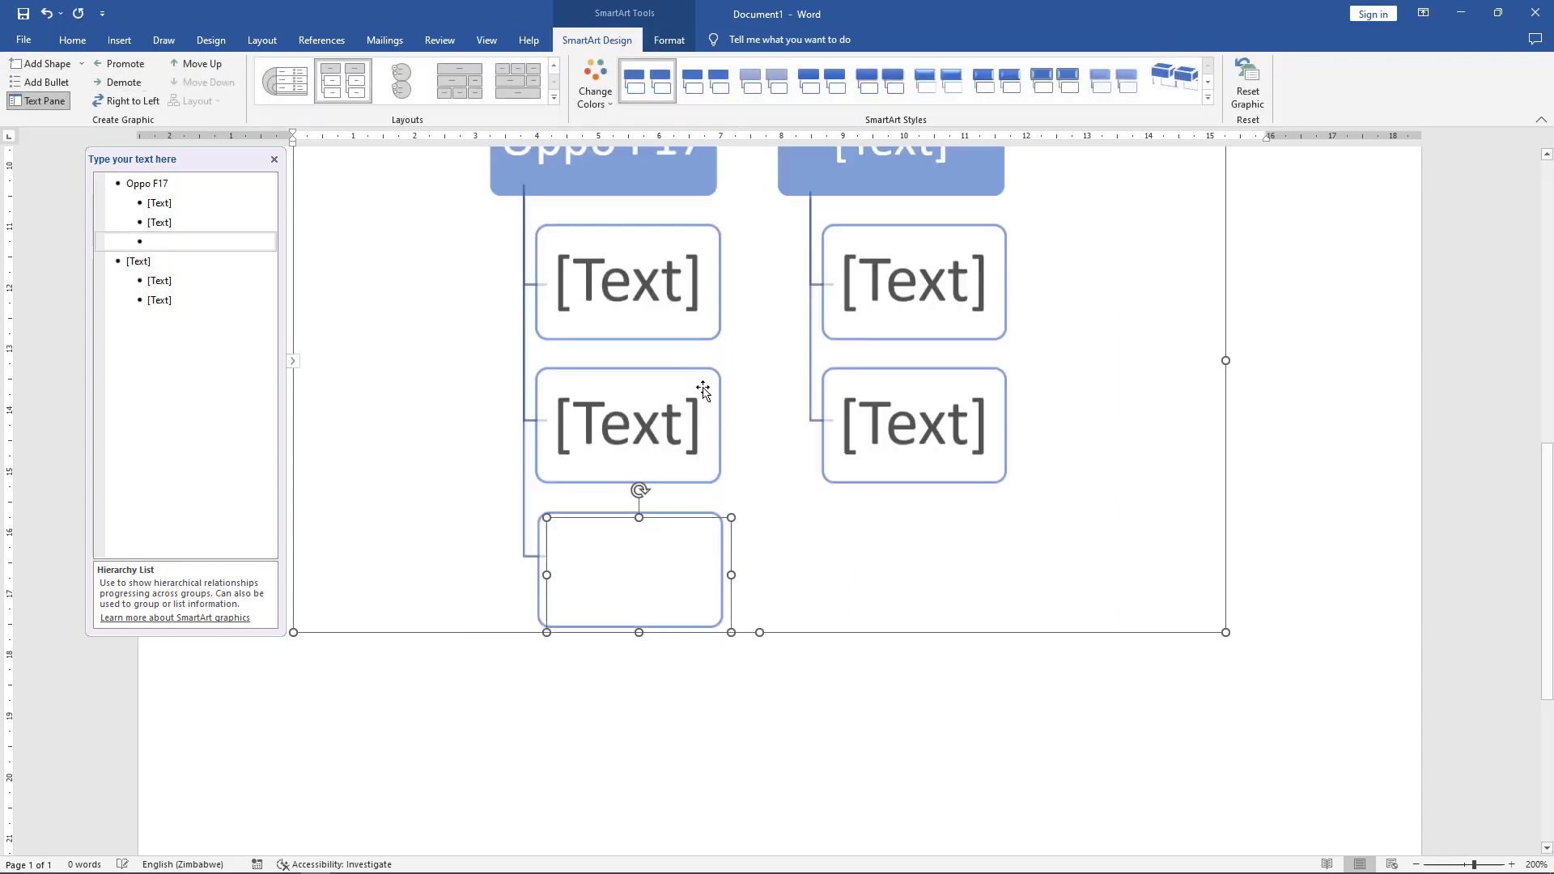
Add a third child box to the second column
click(929, 401)
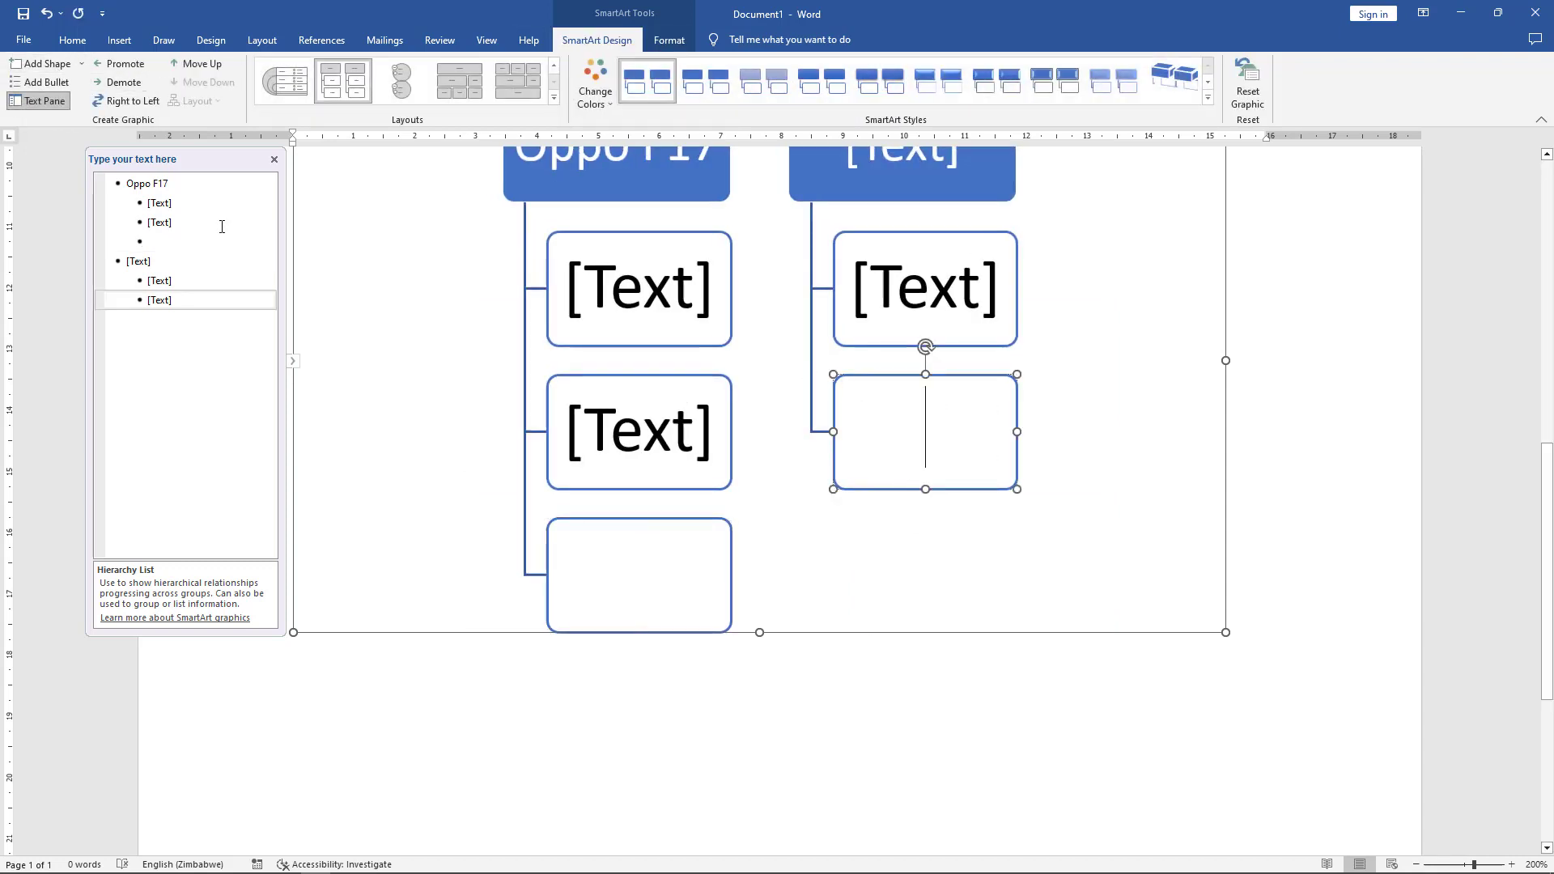
click(72, 44)
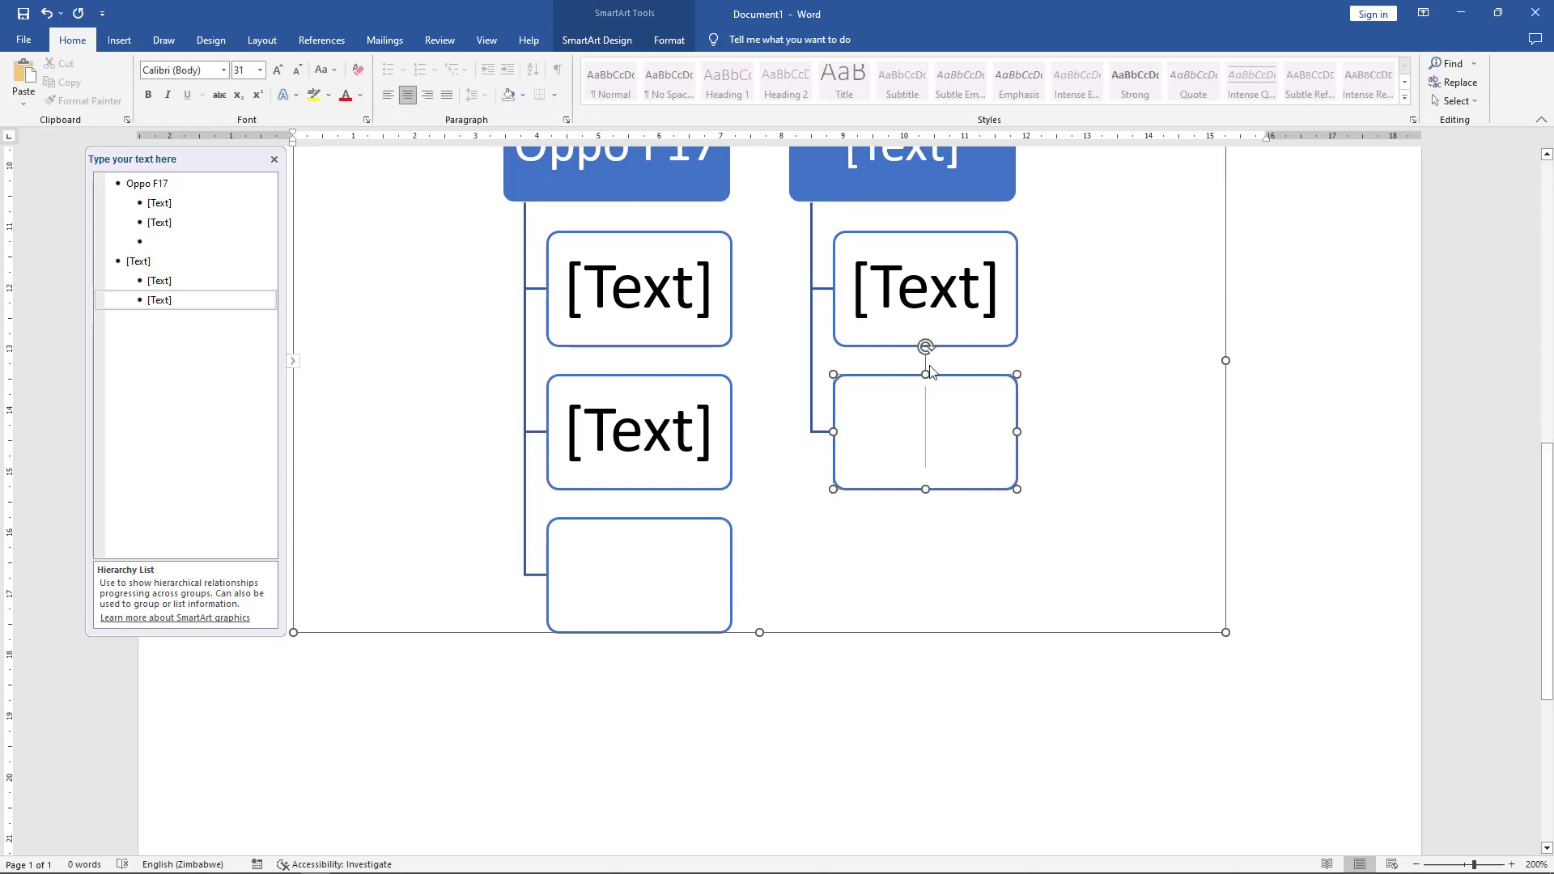
key(Escape)
click(597, 39)
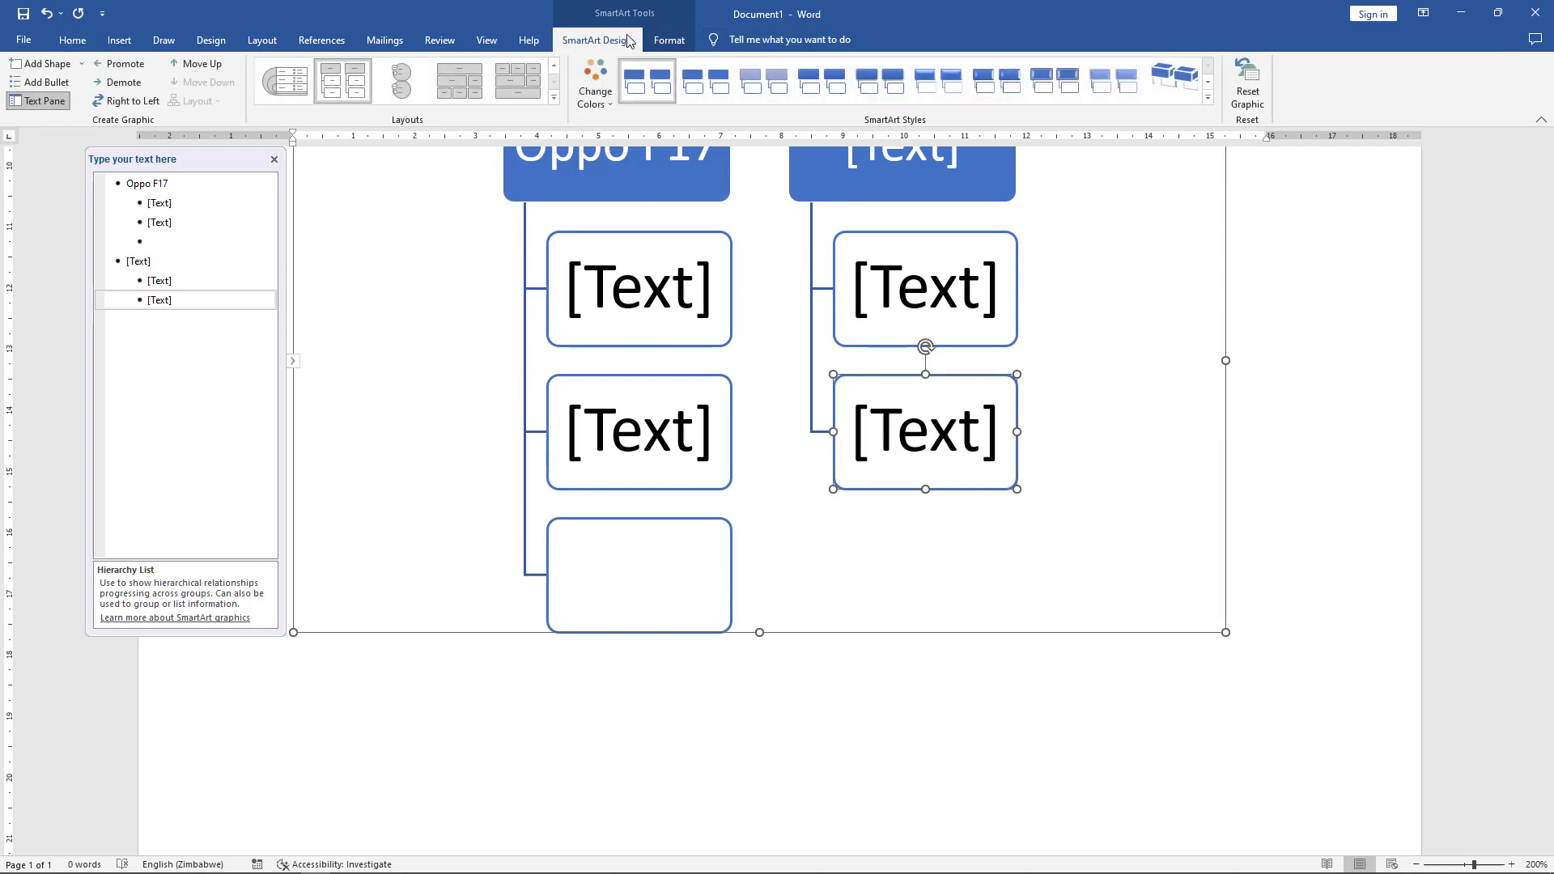
click(41, 63)
Label the second group heading 'Oppo F19'
scroll(698, 343, up, 2)
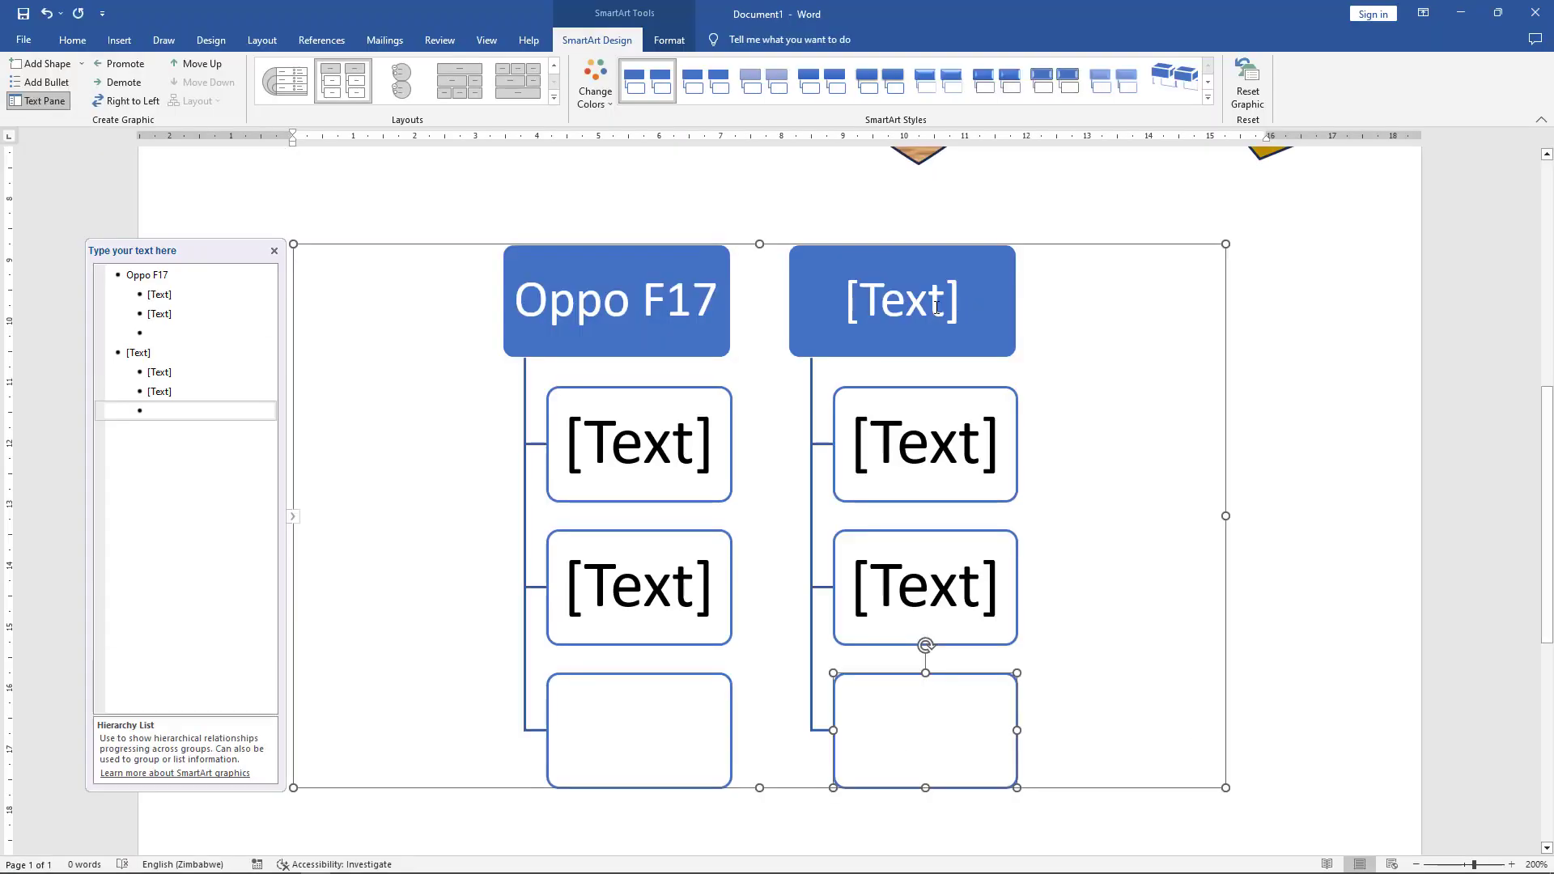
click(929, 306)
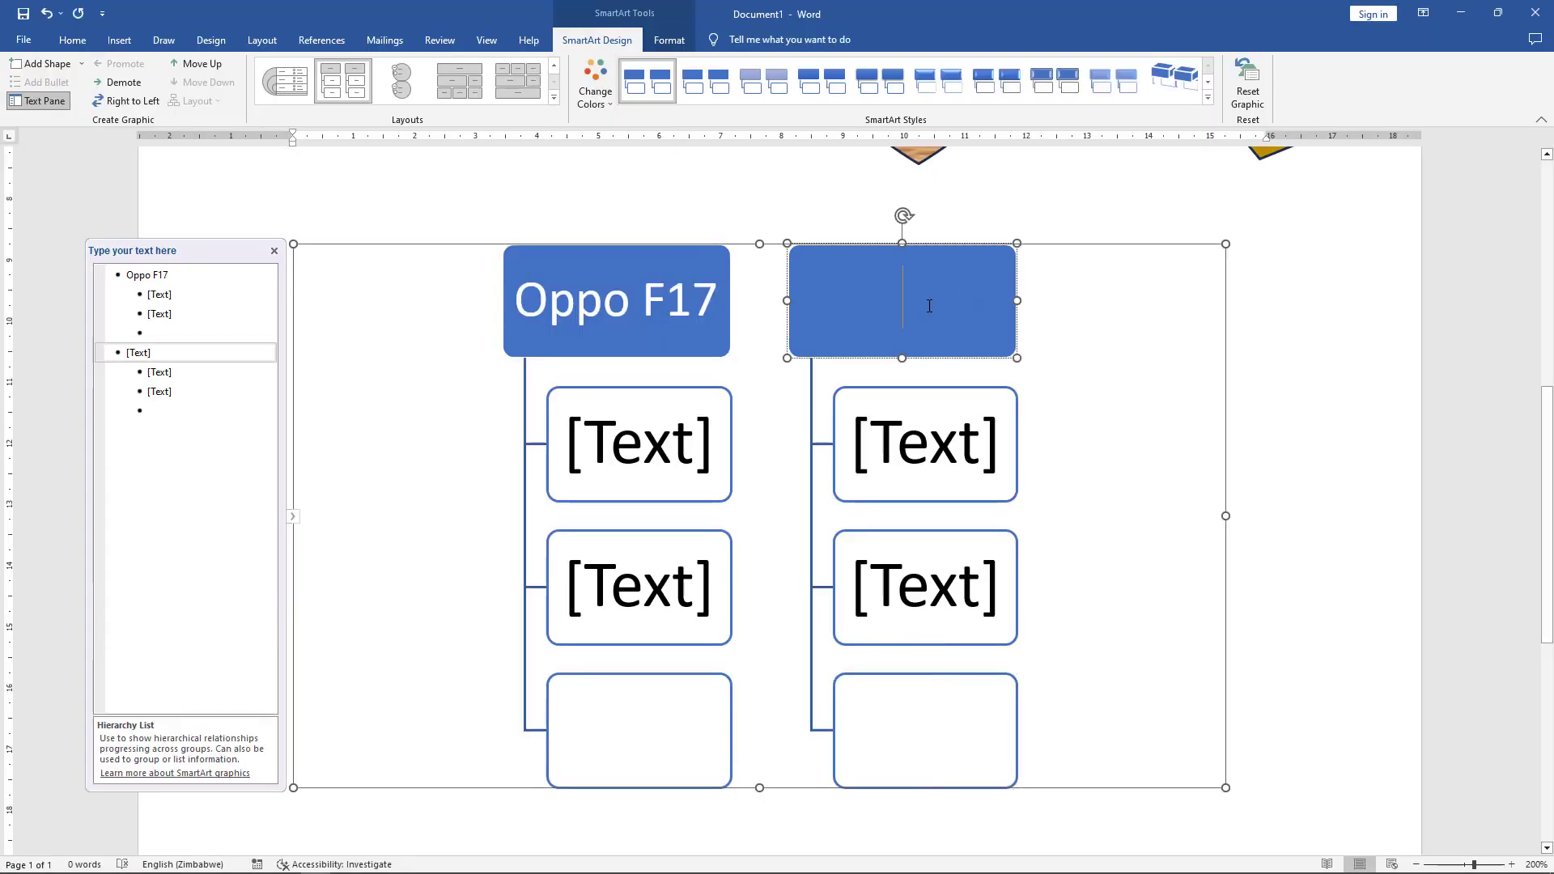
text(Oppo F)
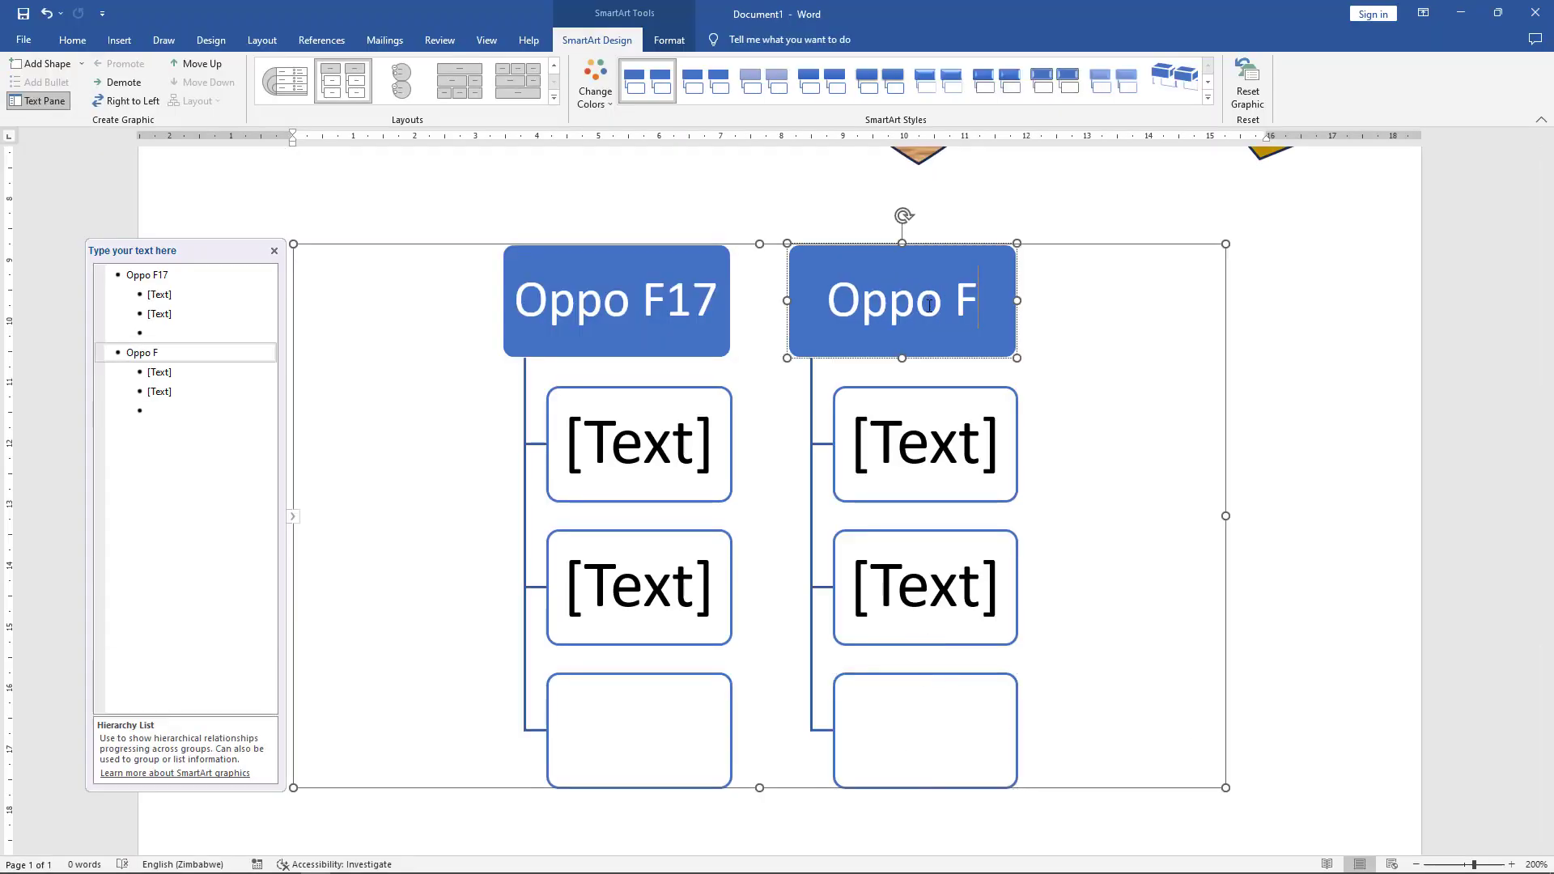
text(19)
key(alt+Tab)
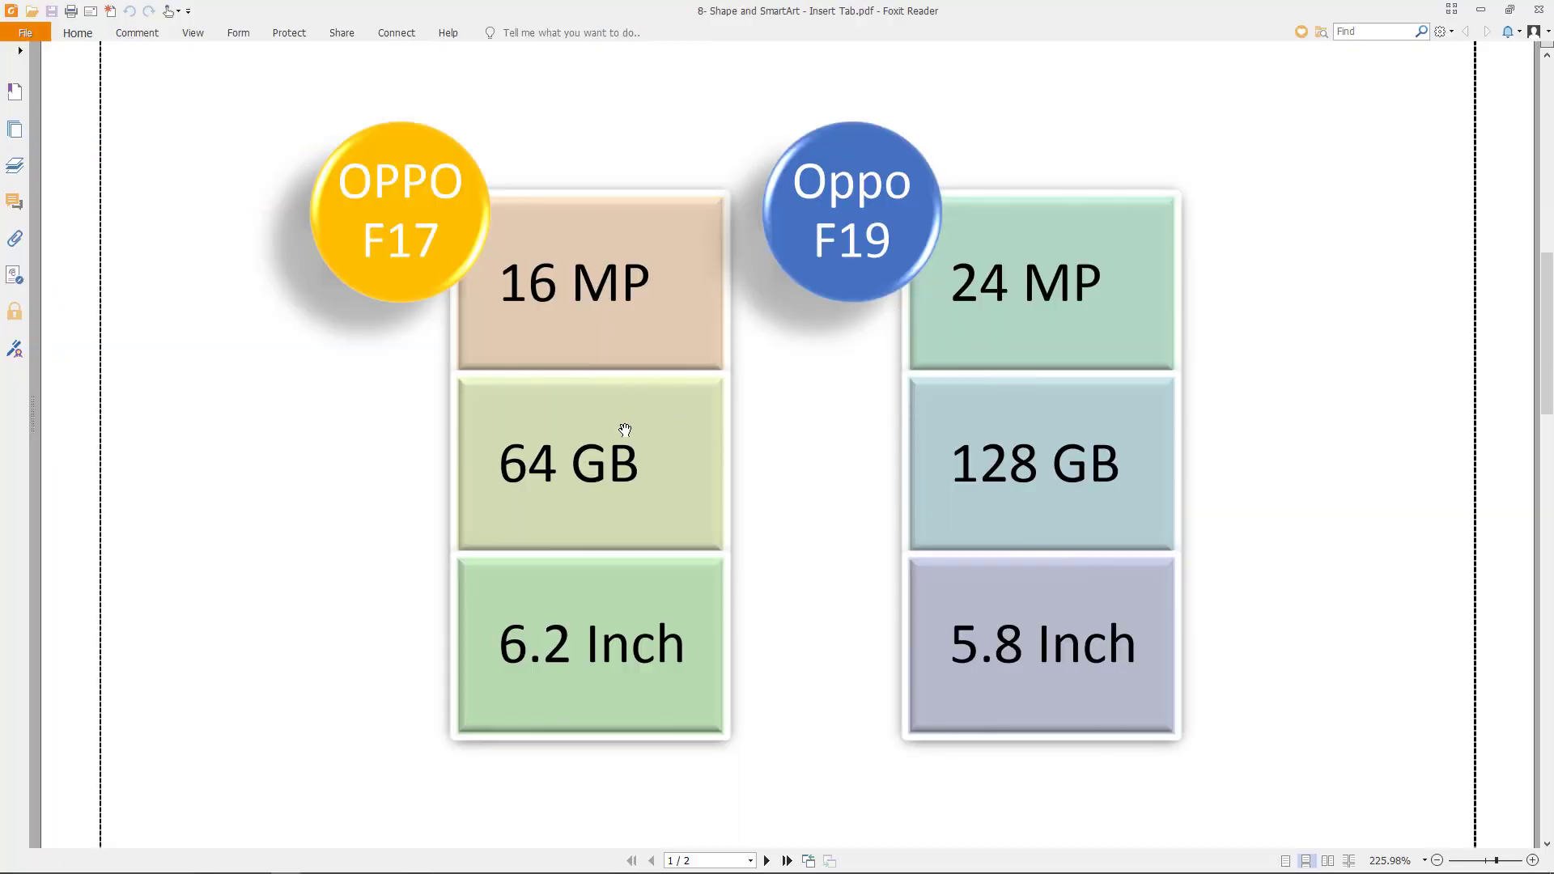
key(alt+Tab)
Enter camera and storage specs: 16 Mp and 64 GB for F17, 24 Mp and 128 GB for F19
click(607, 463)
text(1)
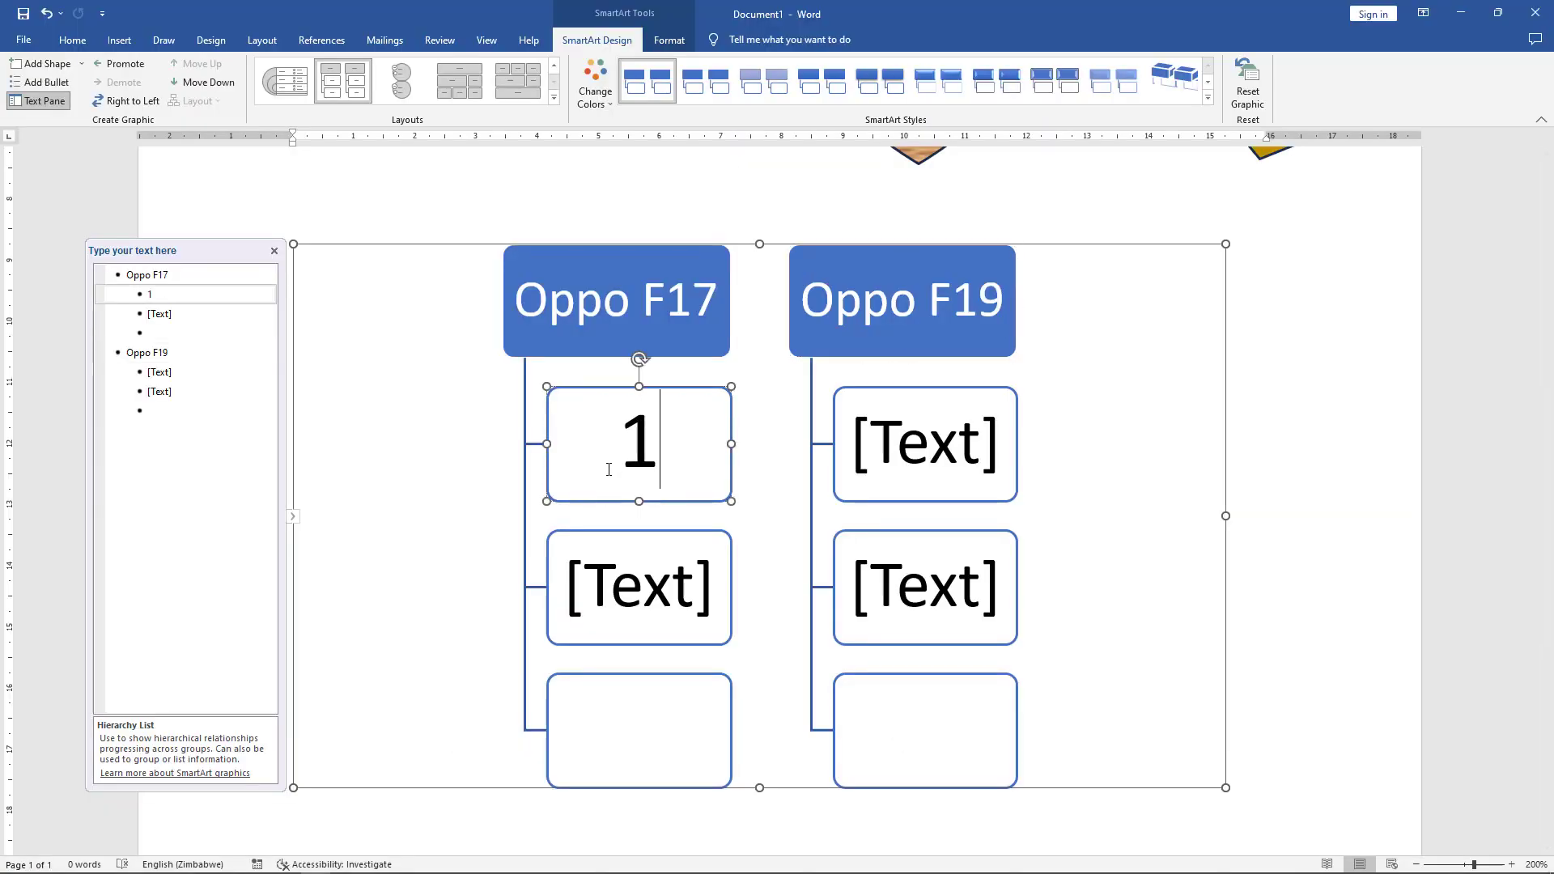
text(6 Mp)
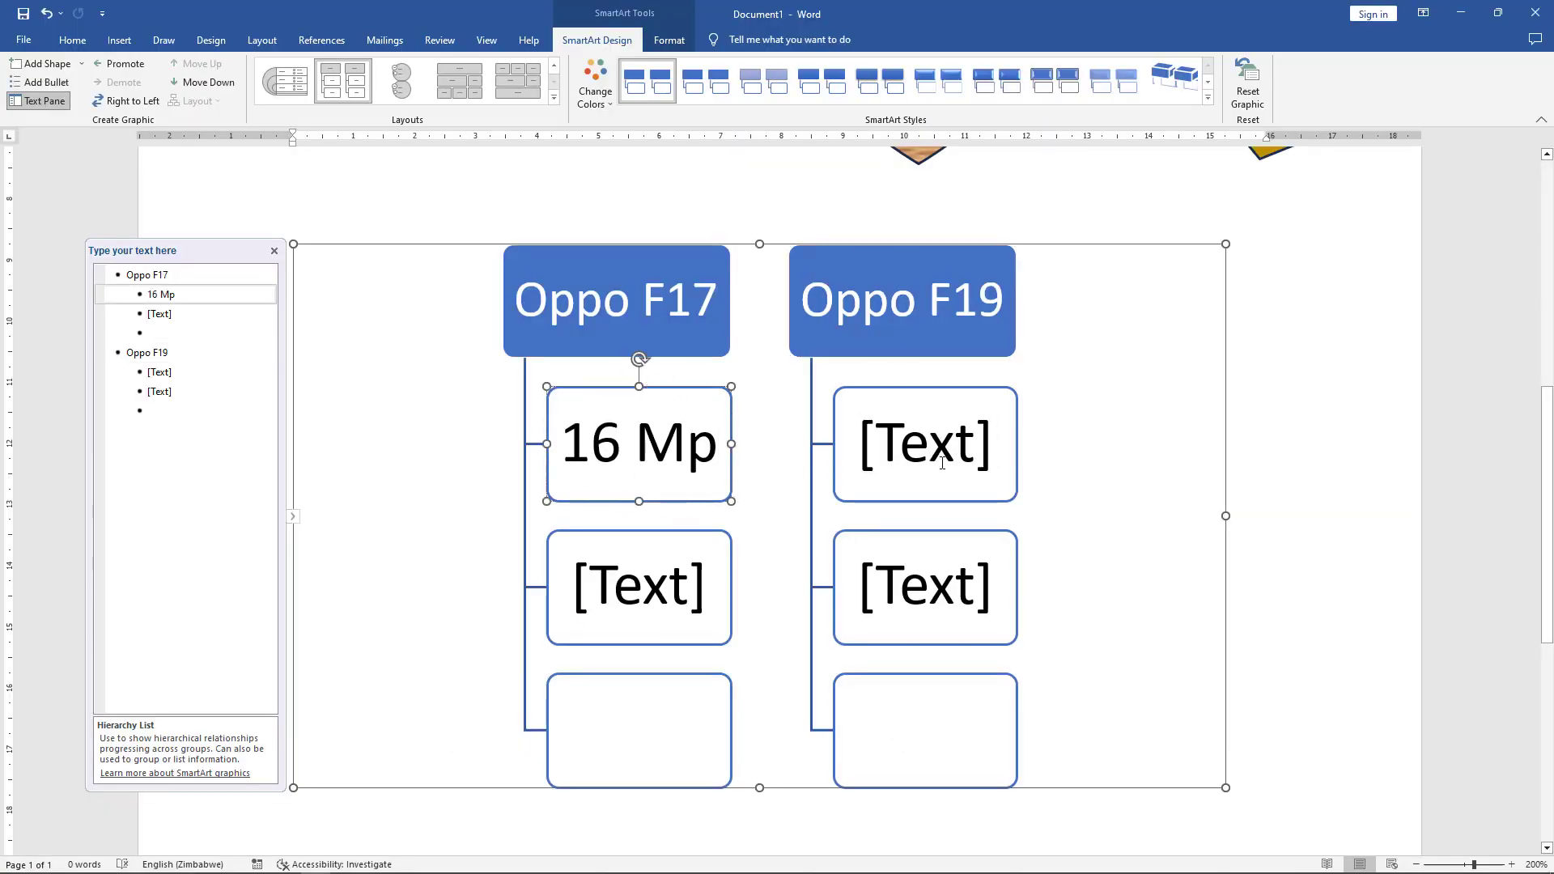
click(942, 463)
text(24 M)
key(alt+Tab)
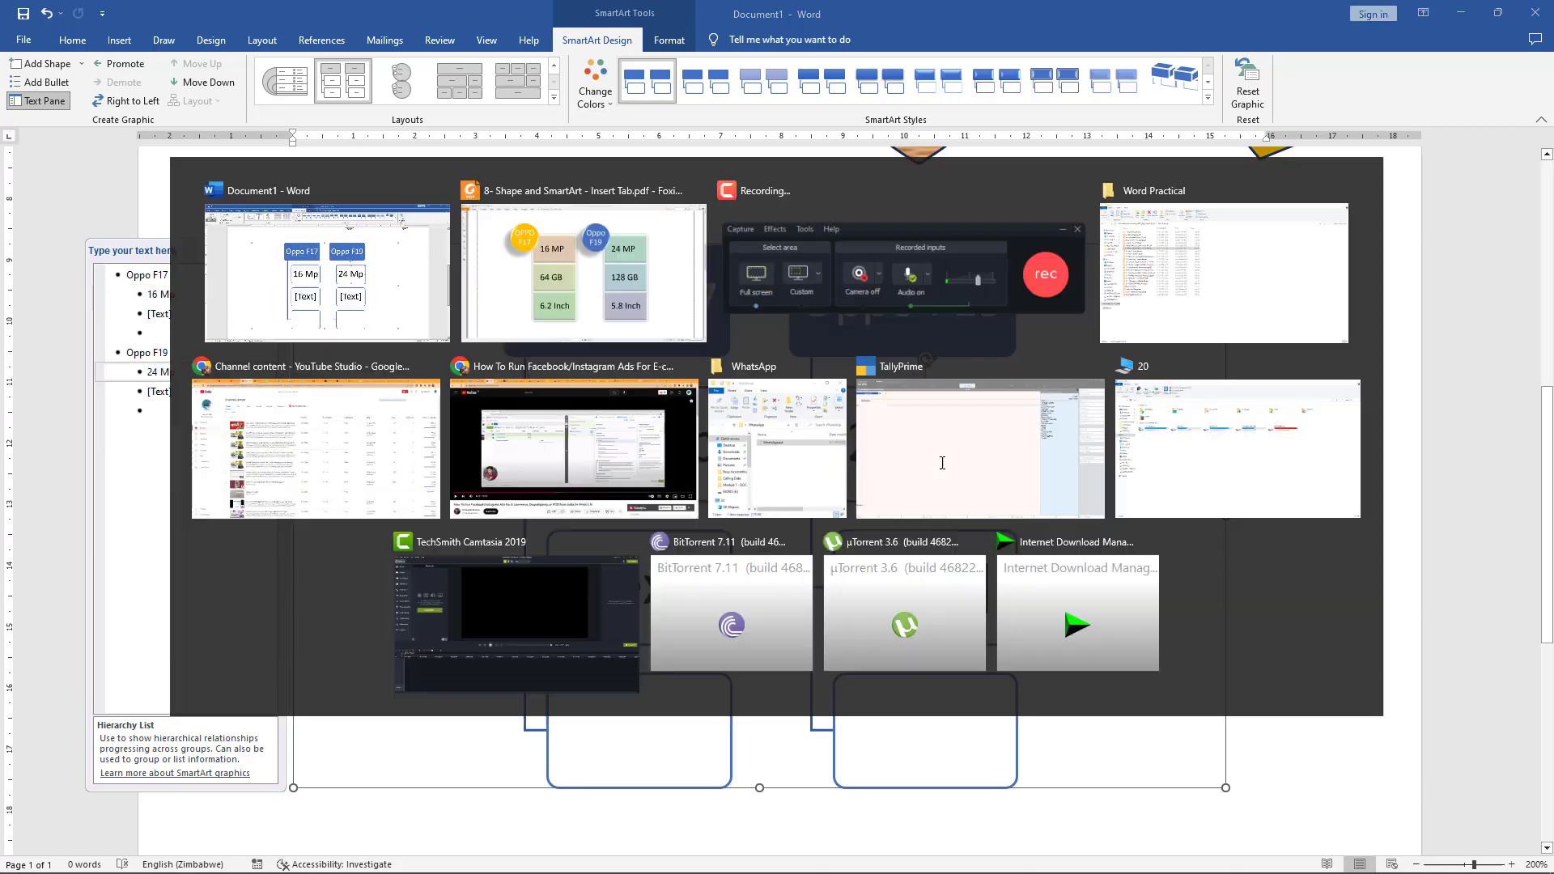
key(alt+Tab)
click(654, 602)
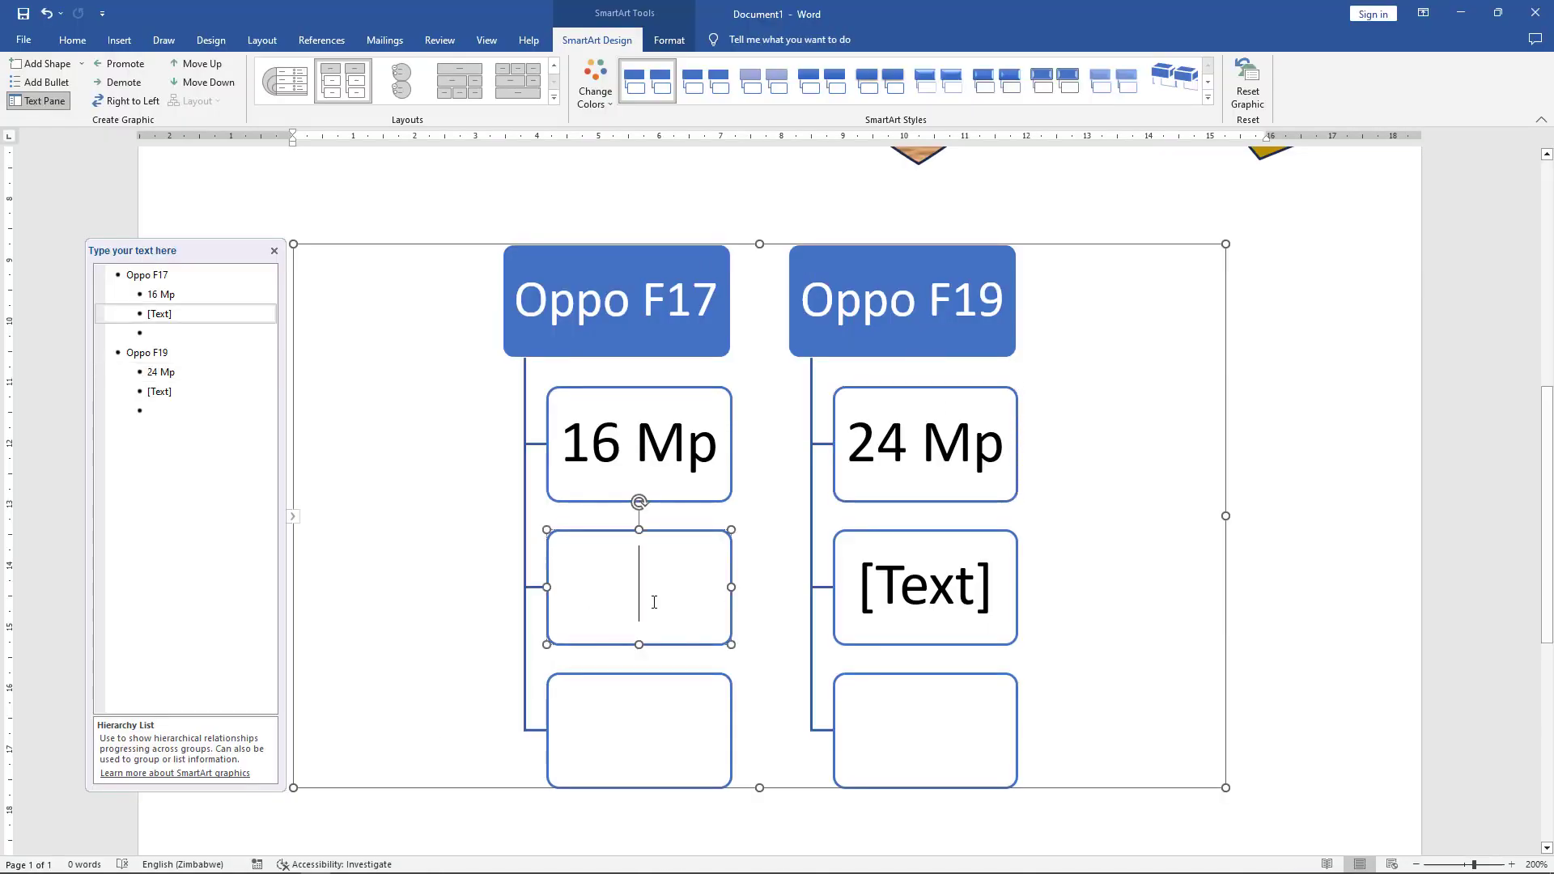
text(64 GB)
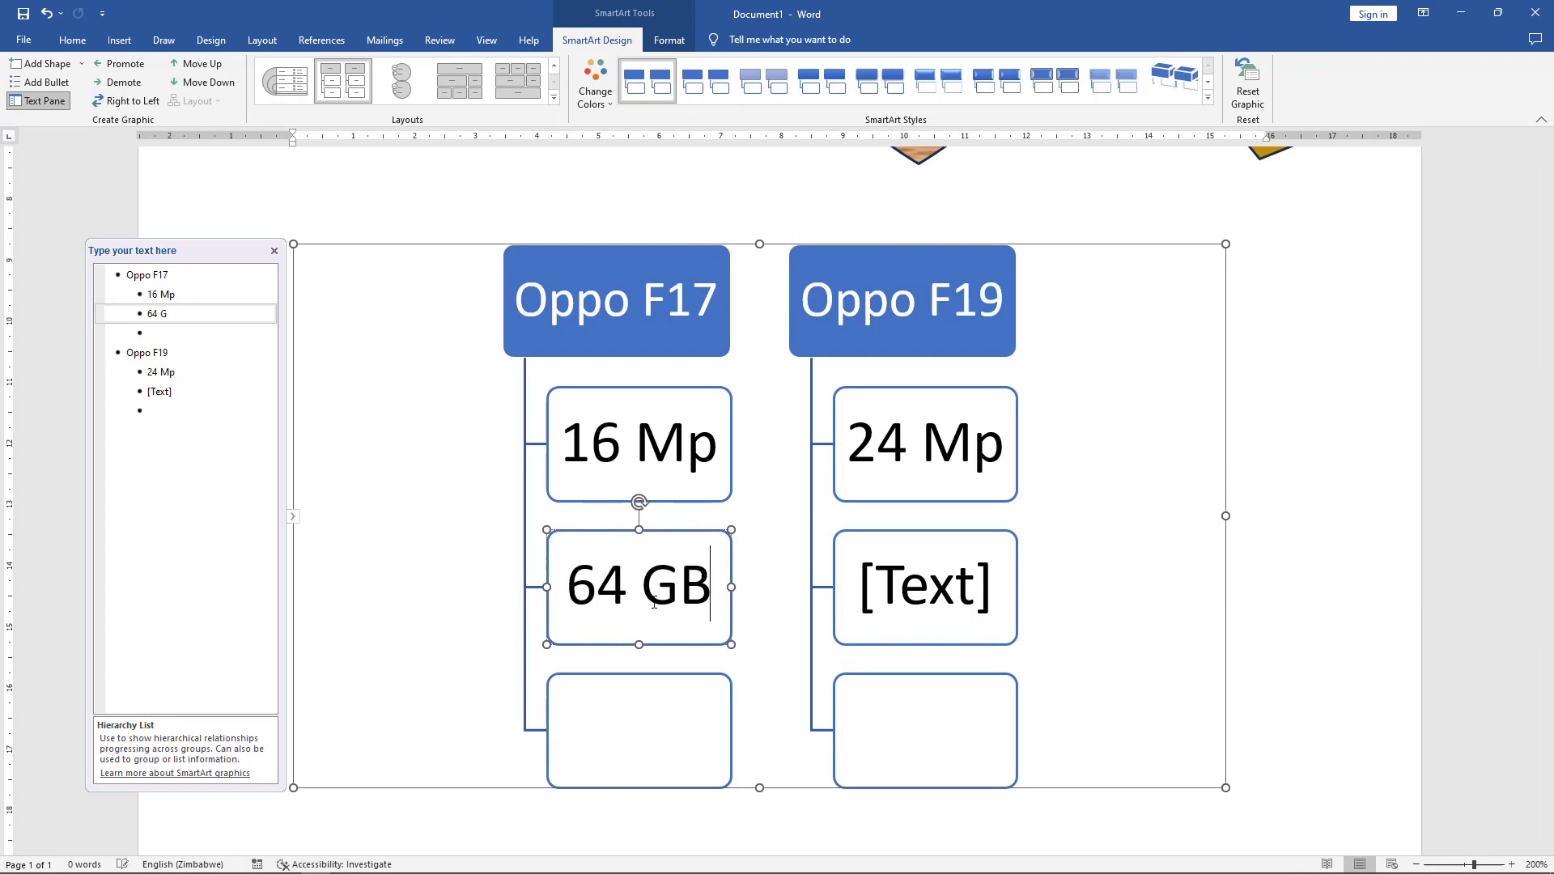
click(920, 618)
text(12)
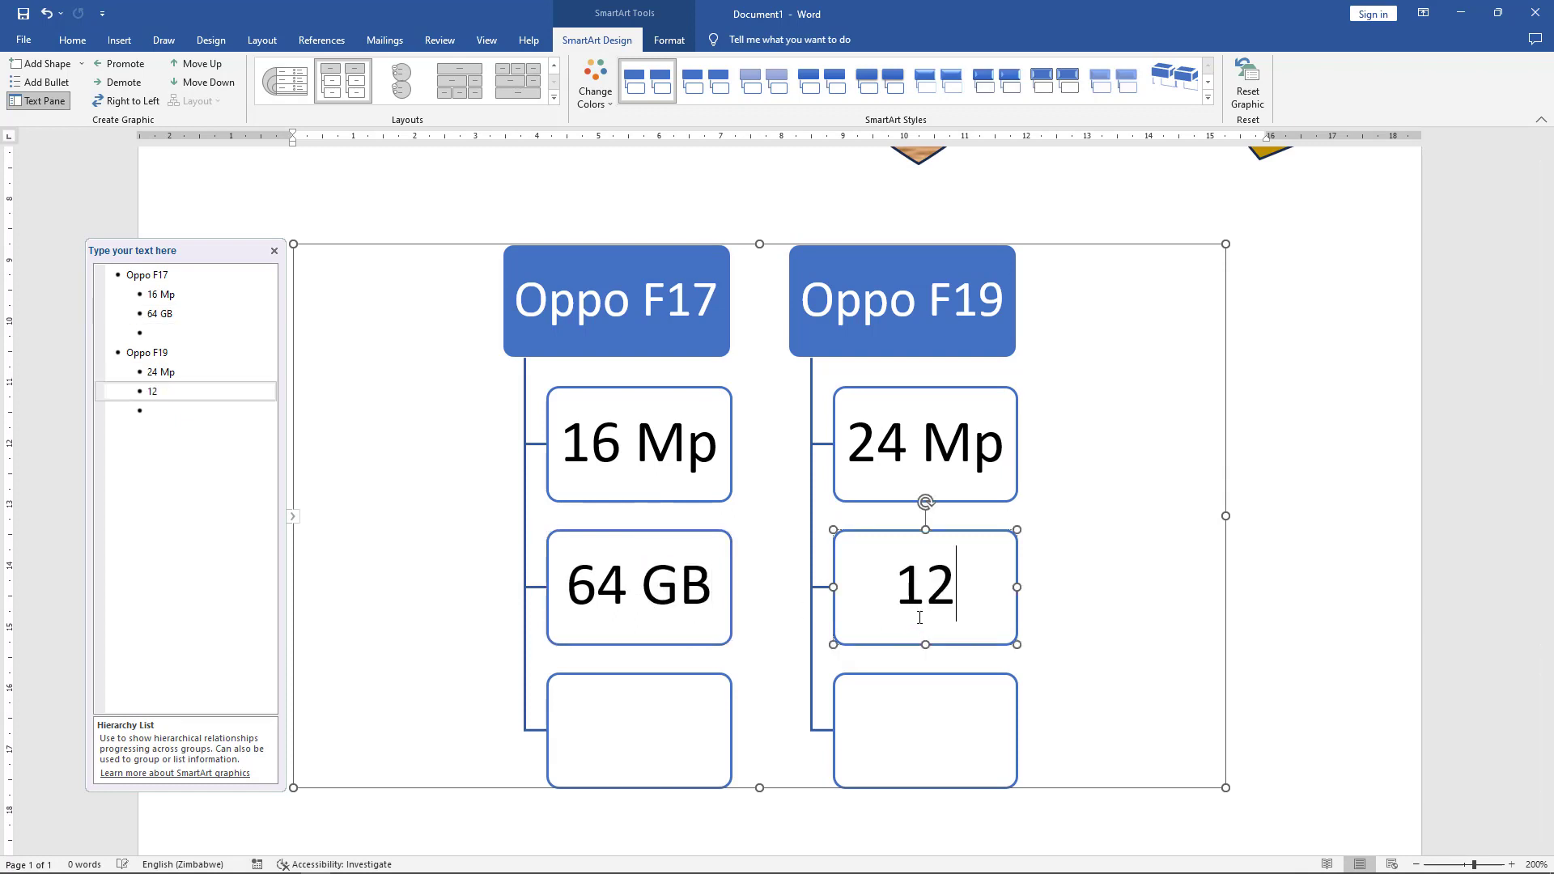
text(8 GB)
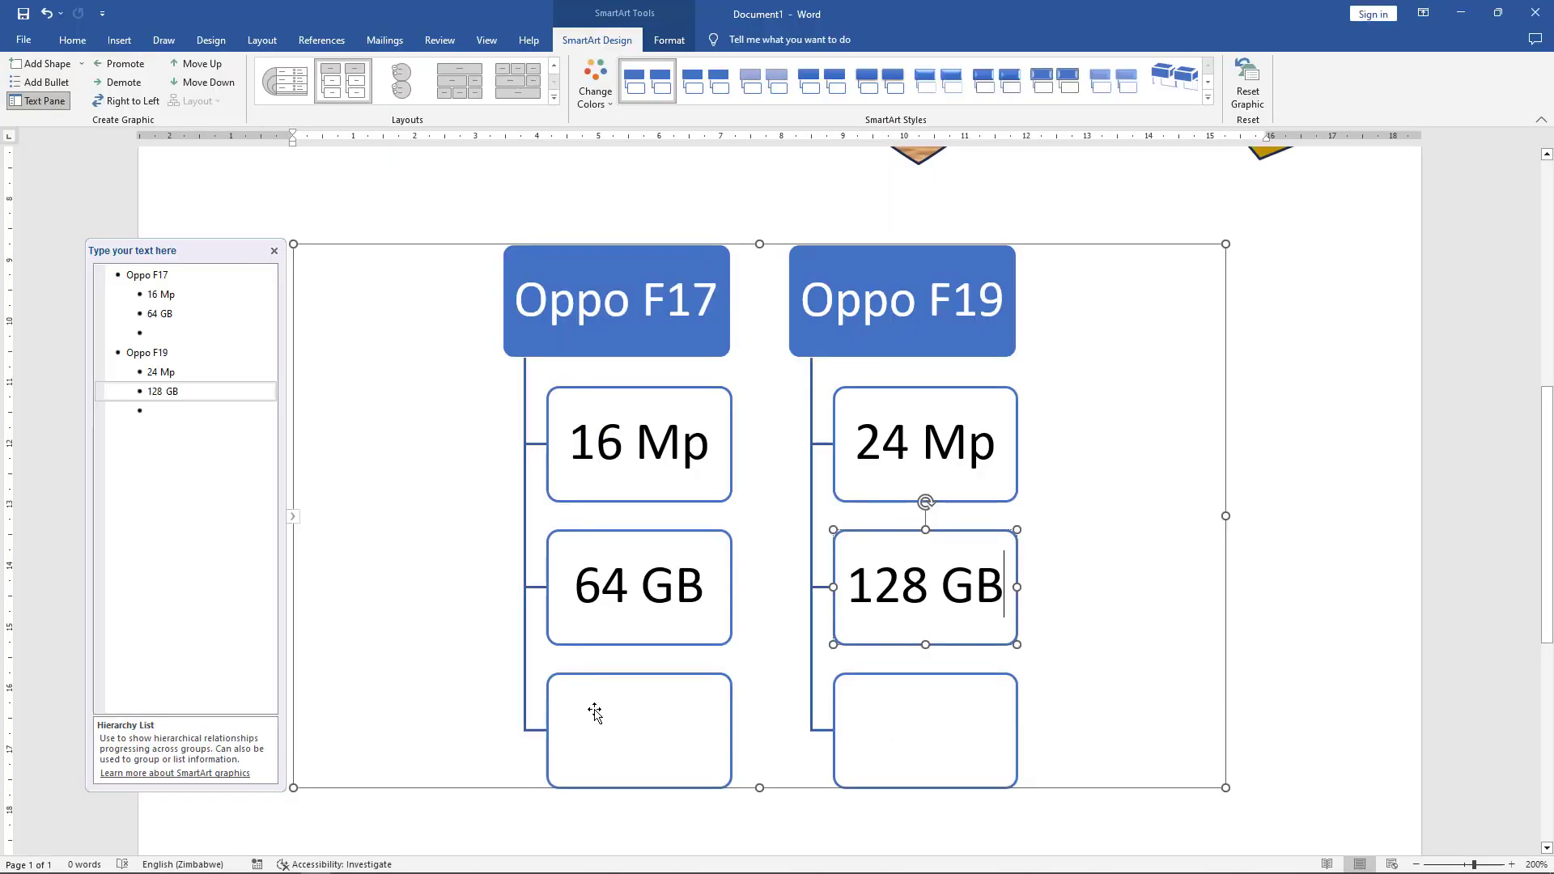
Enter screen sizes: 6.2 Inch for Oppo F17 and 5.8 Inch for Oppo F19
click(595, 713)
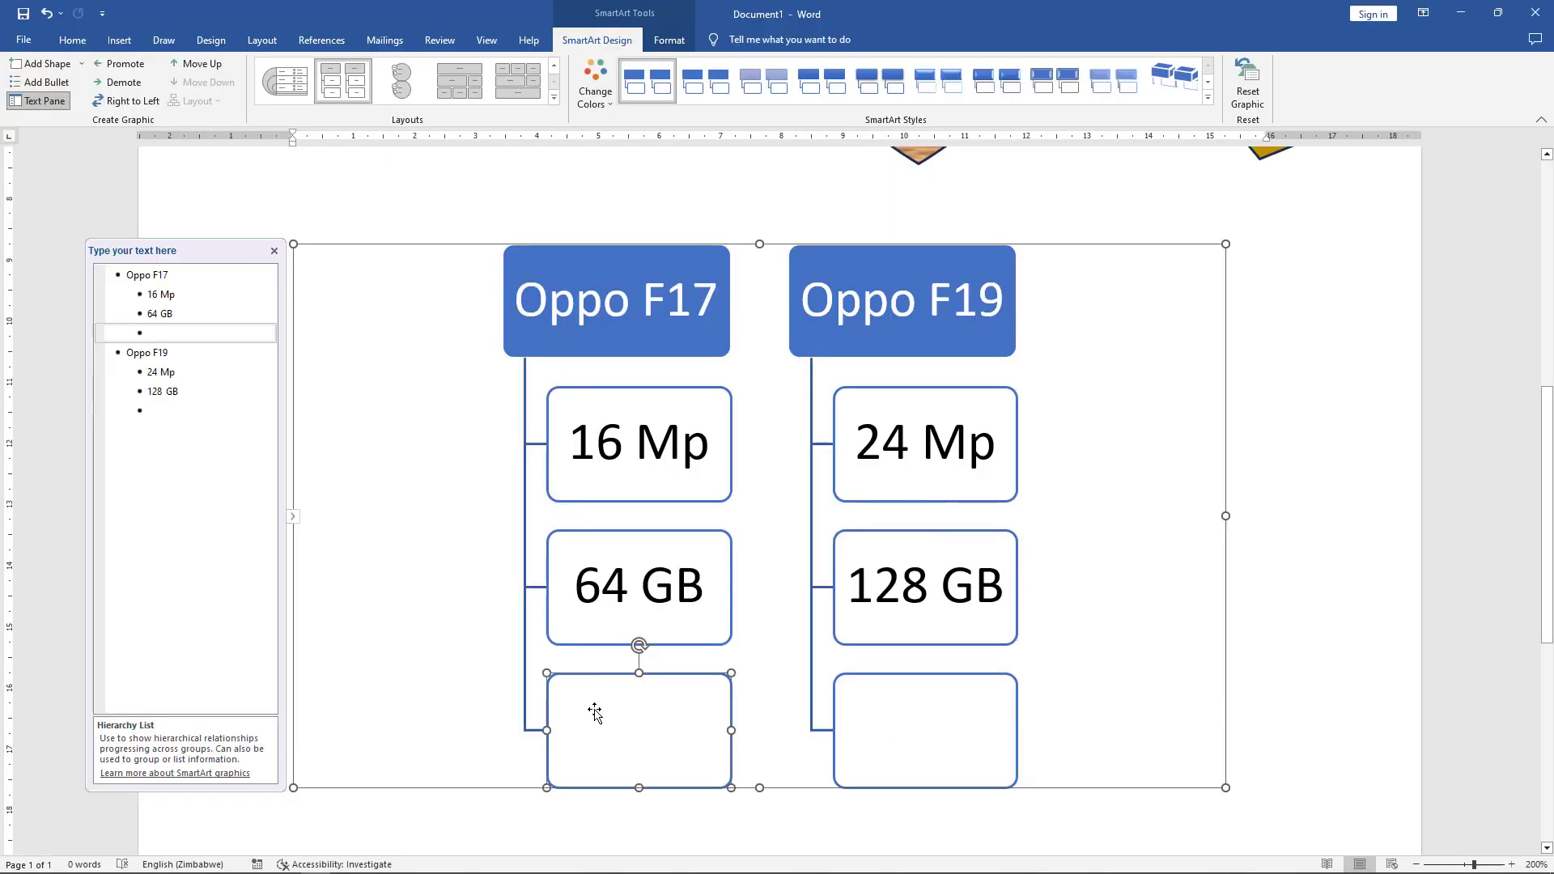
text(6.2 Inch)
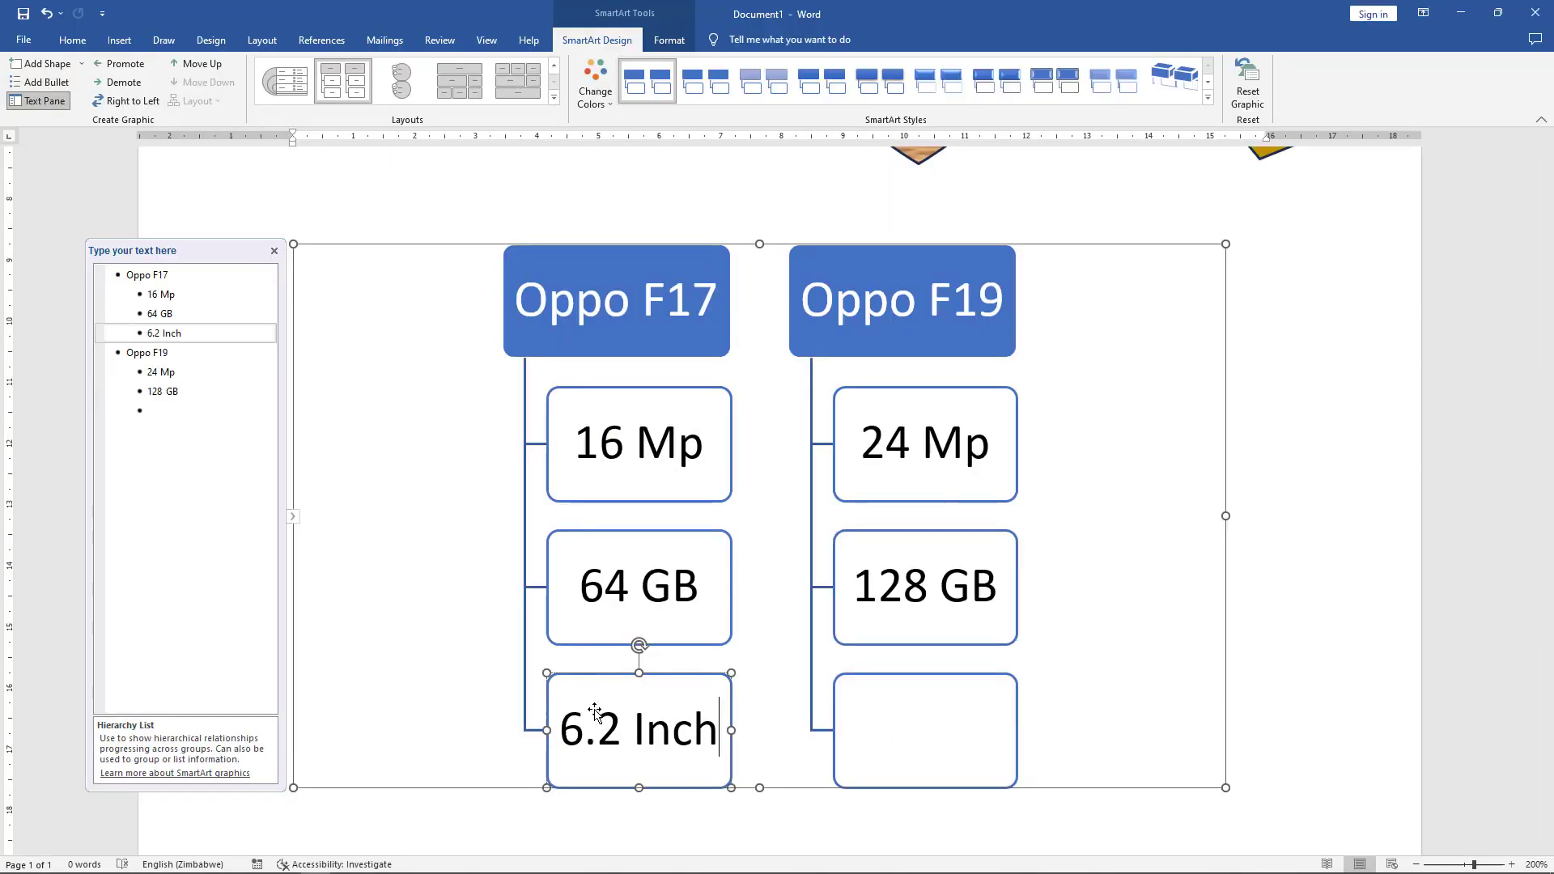
click(882, 726)
text(5.8)
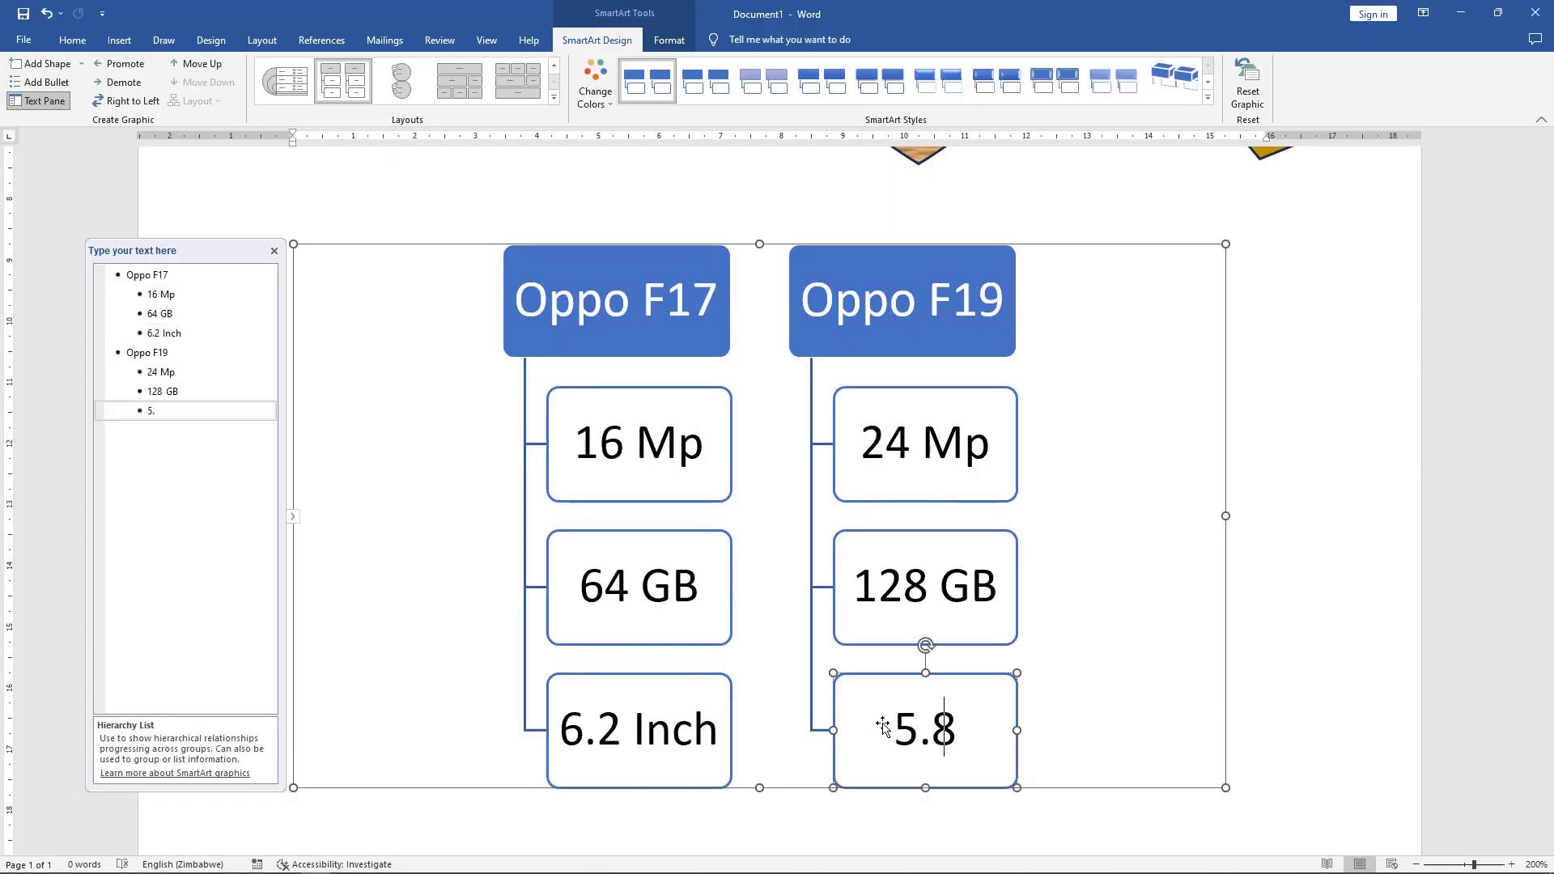
text( Inch)
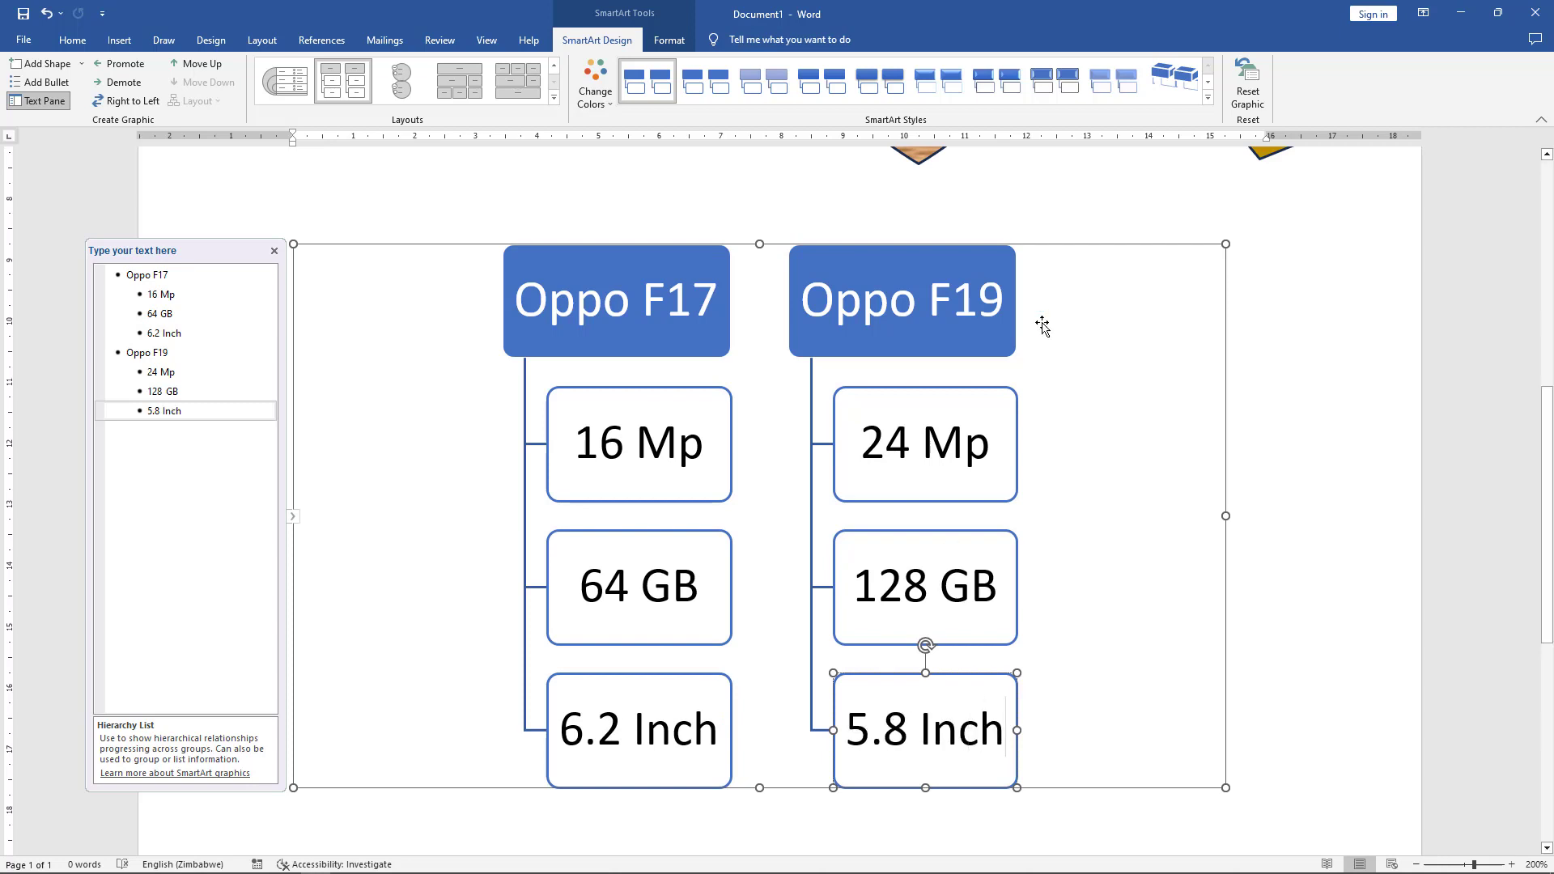
click(672, 42)
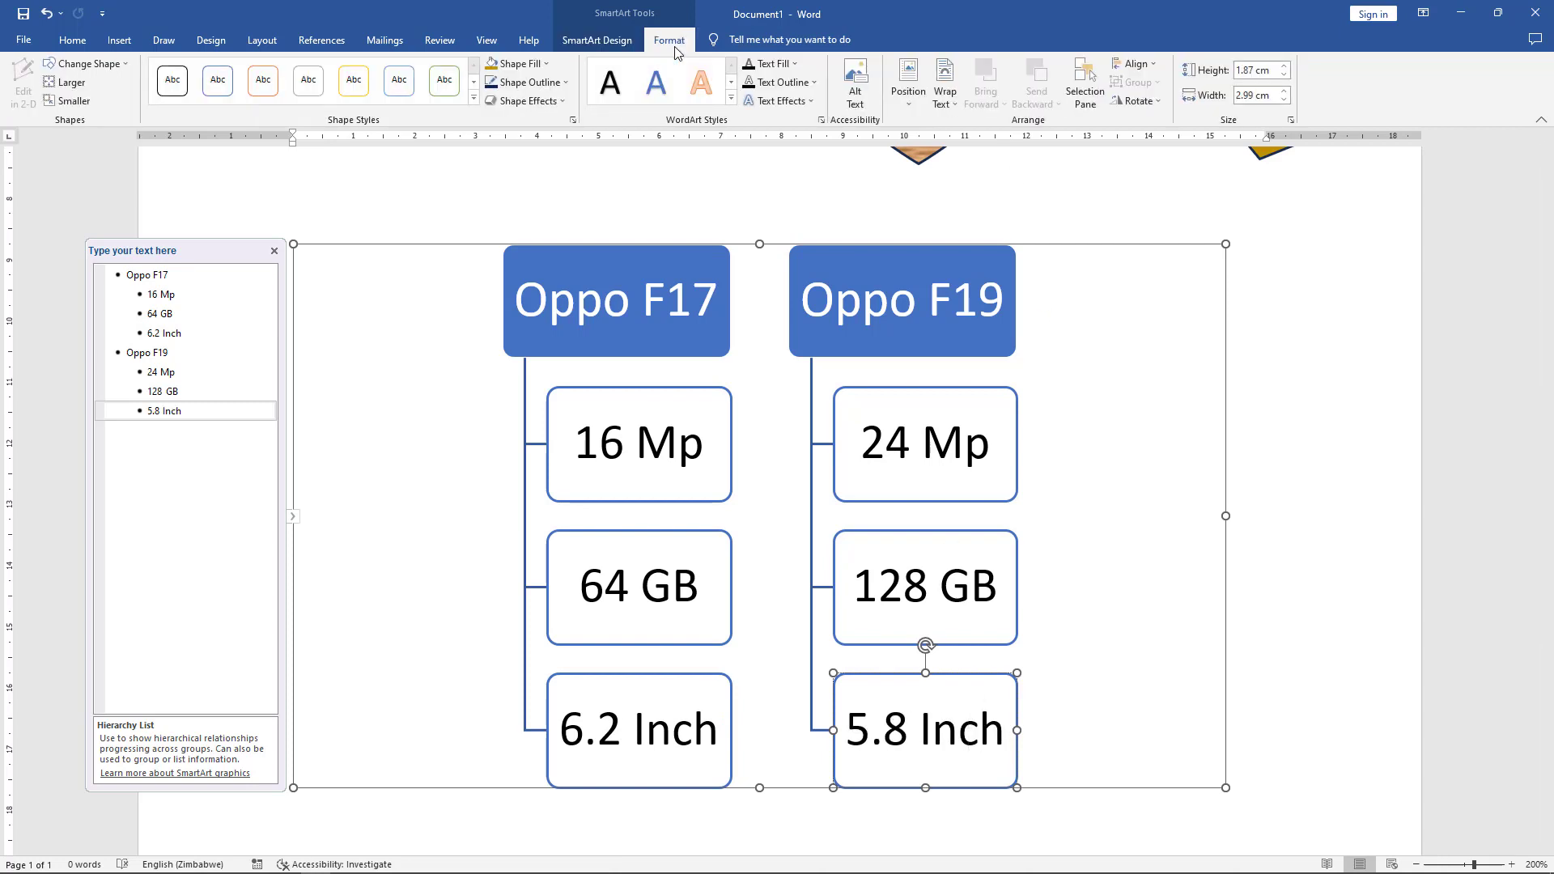
click(613, 48)
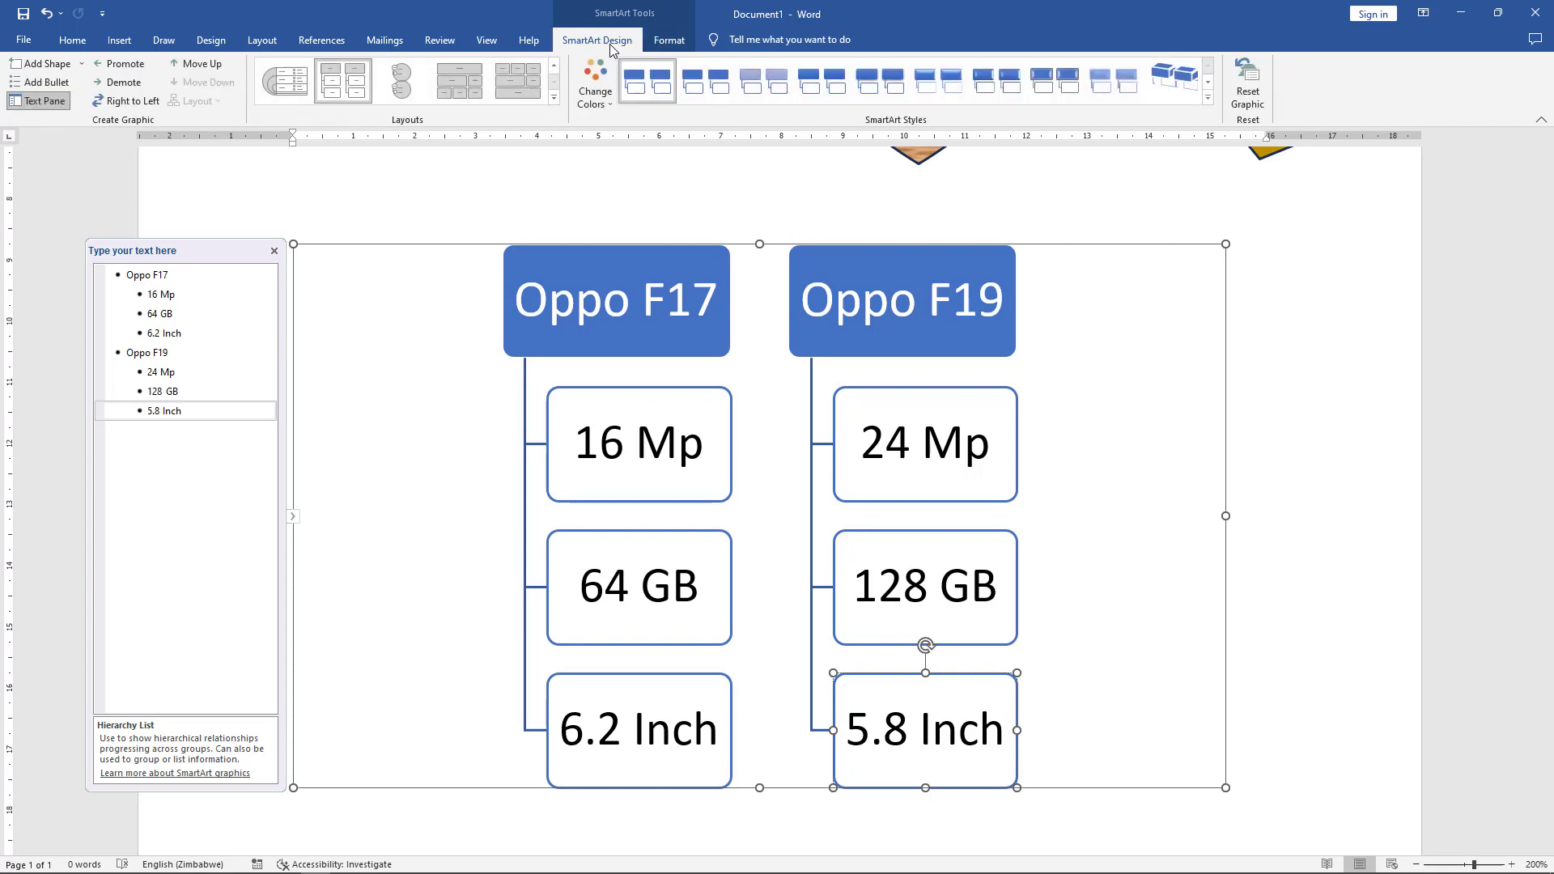
Switch the graphic to a Stacked List layout with a Colorful grey-and-orange scheme
click(553, 97)
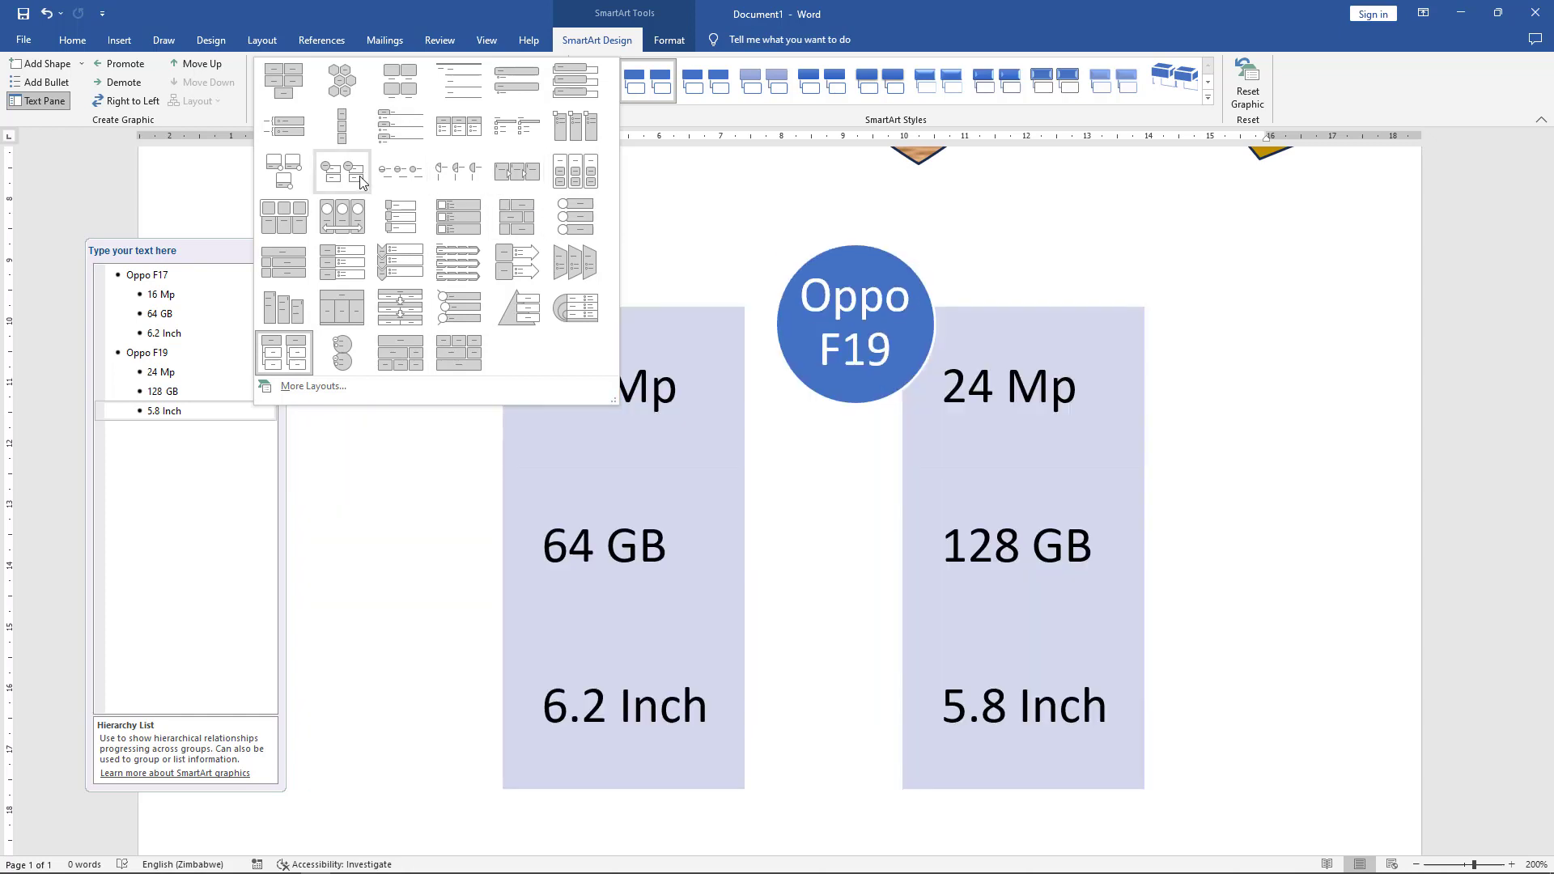
click(341, 170)
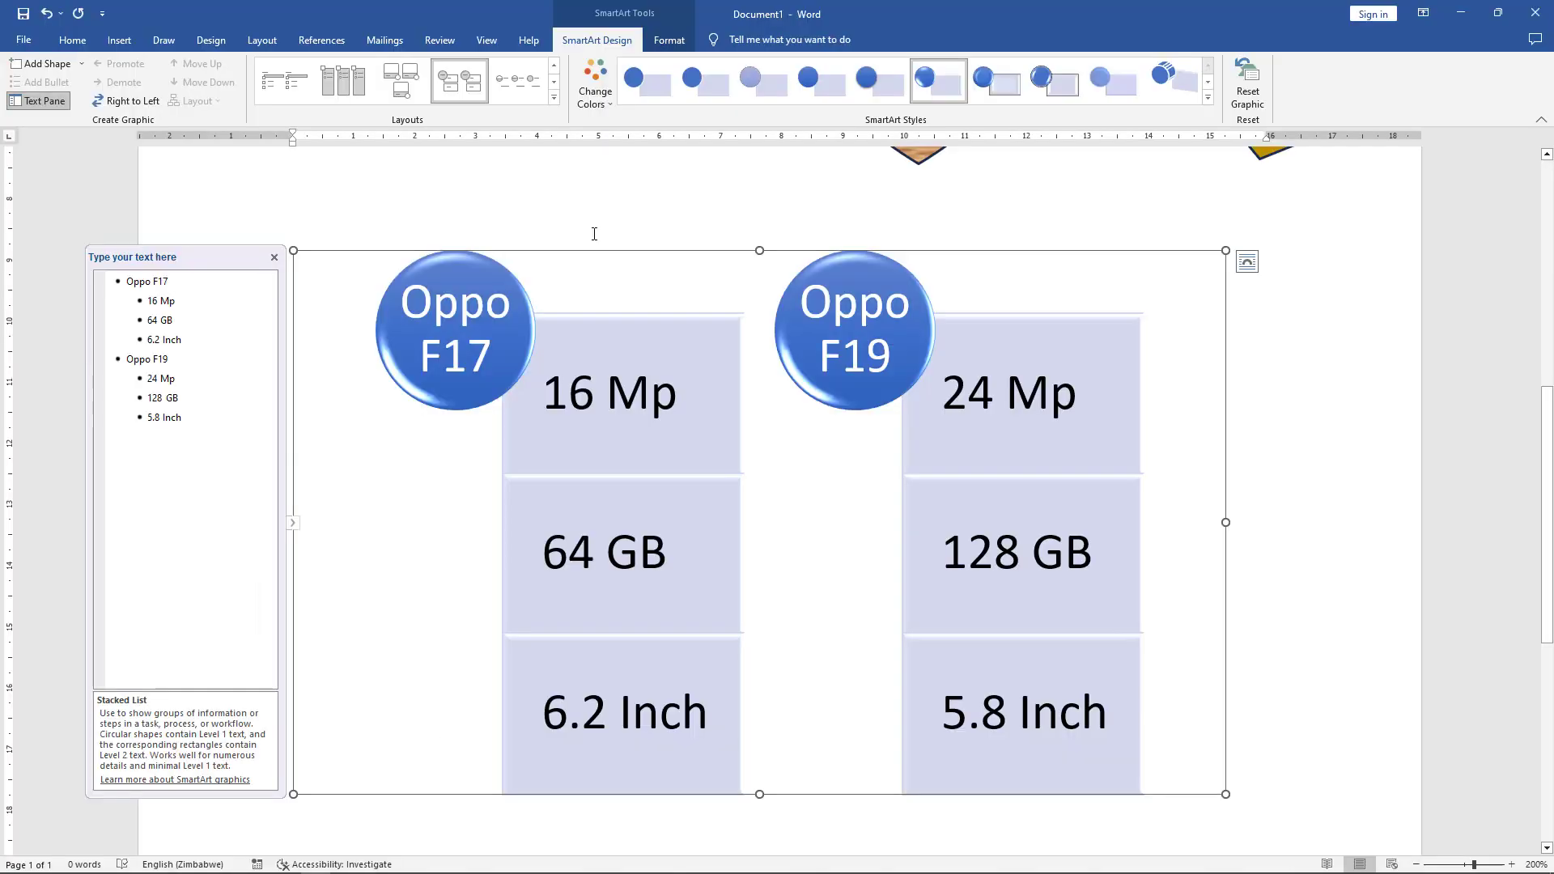
click(595, 85)
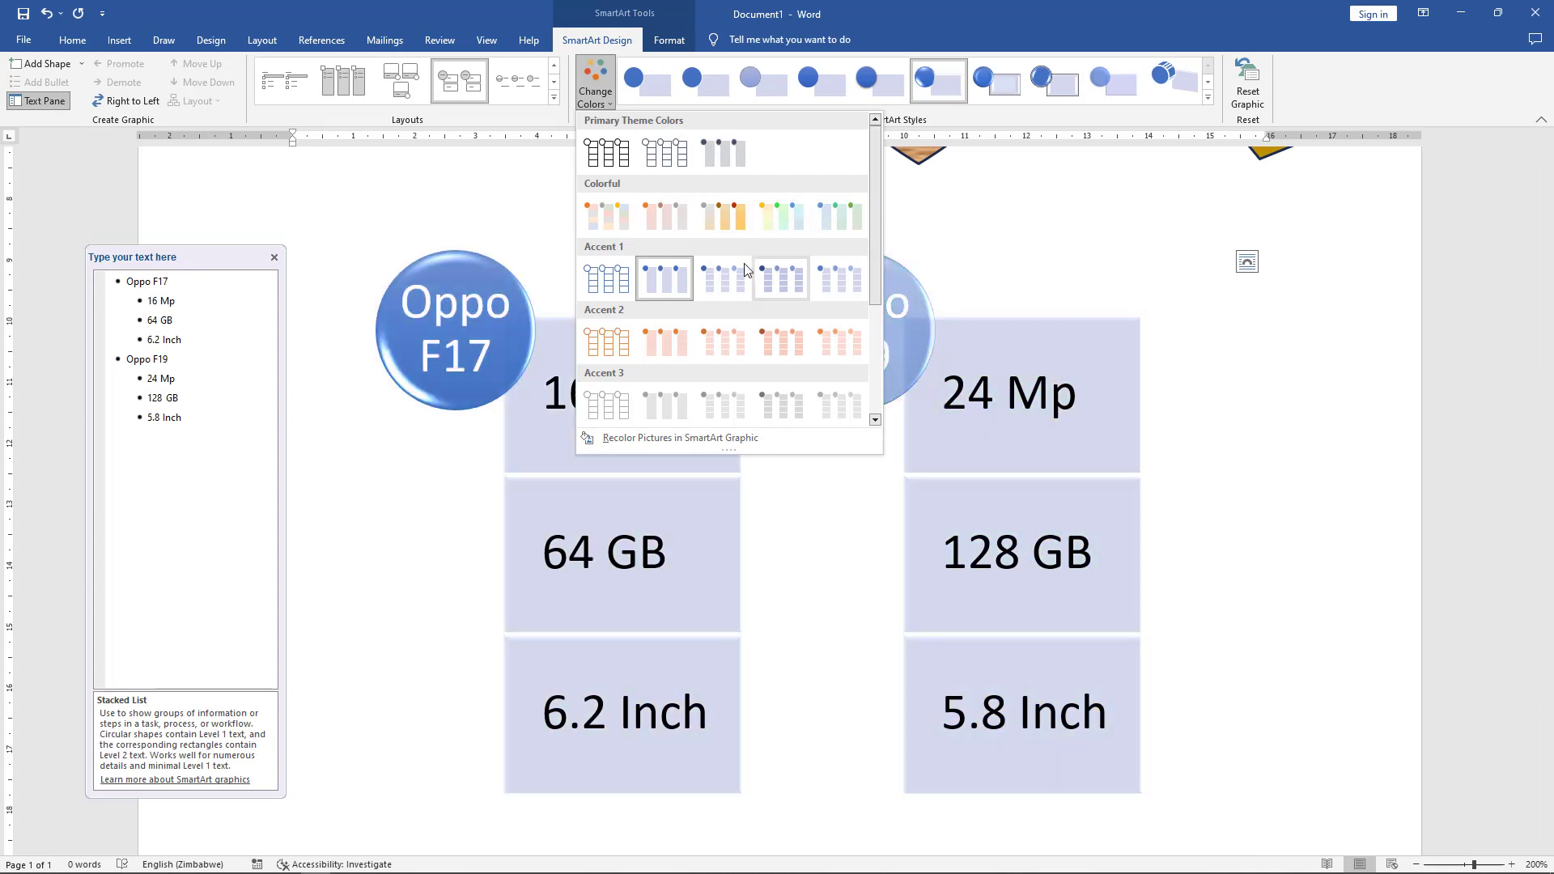
click(728, 220)
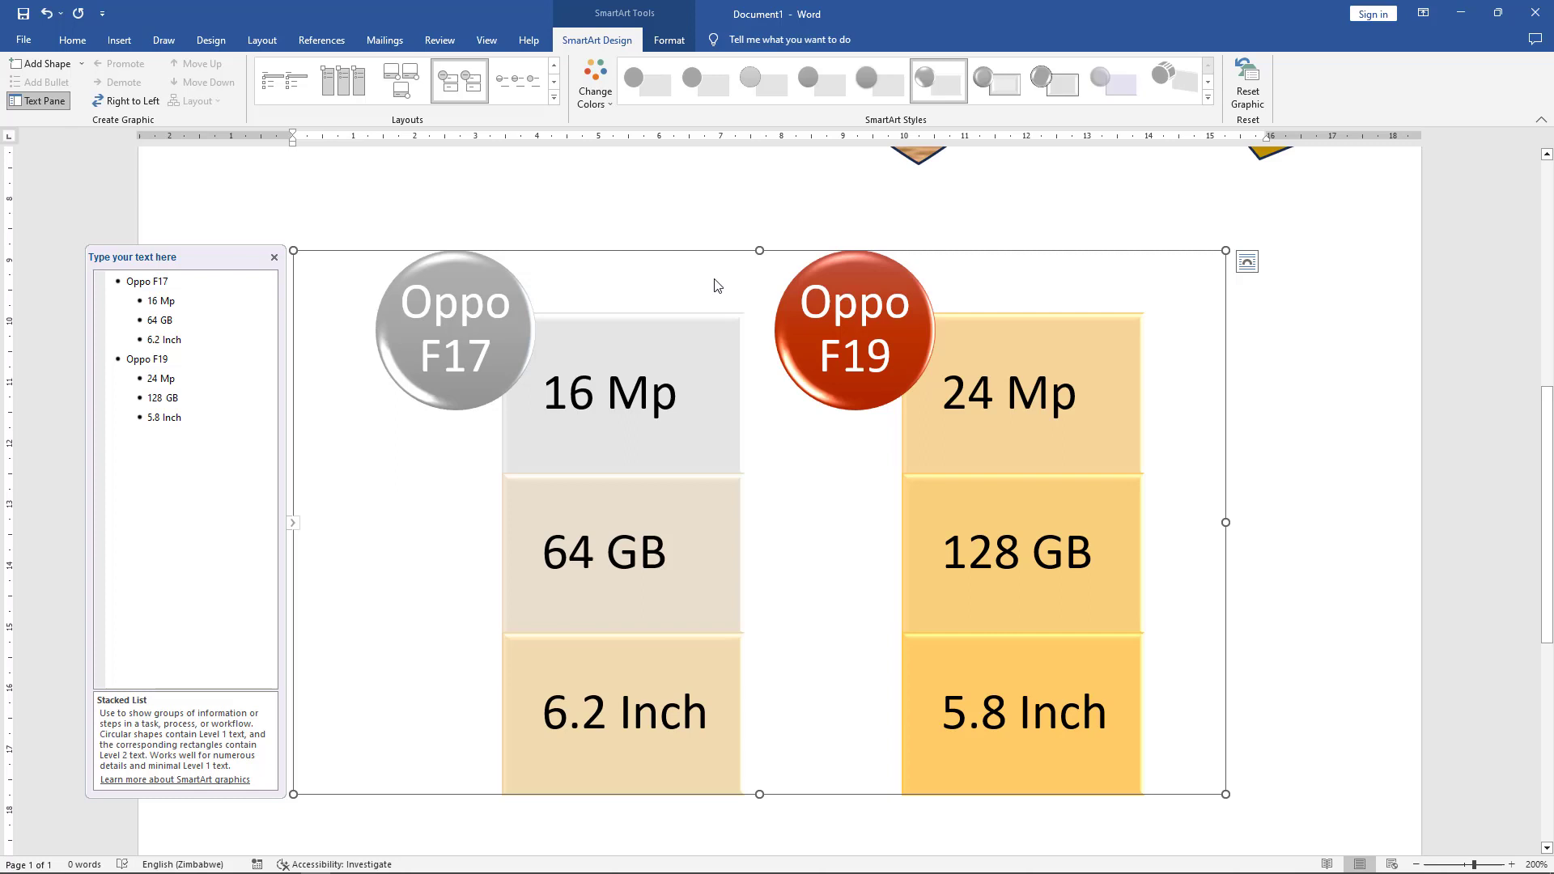
Insert a page break below the graphic
scroll(699, 257, down, 3)
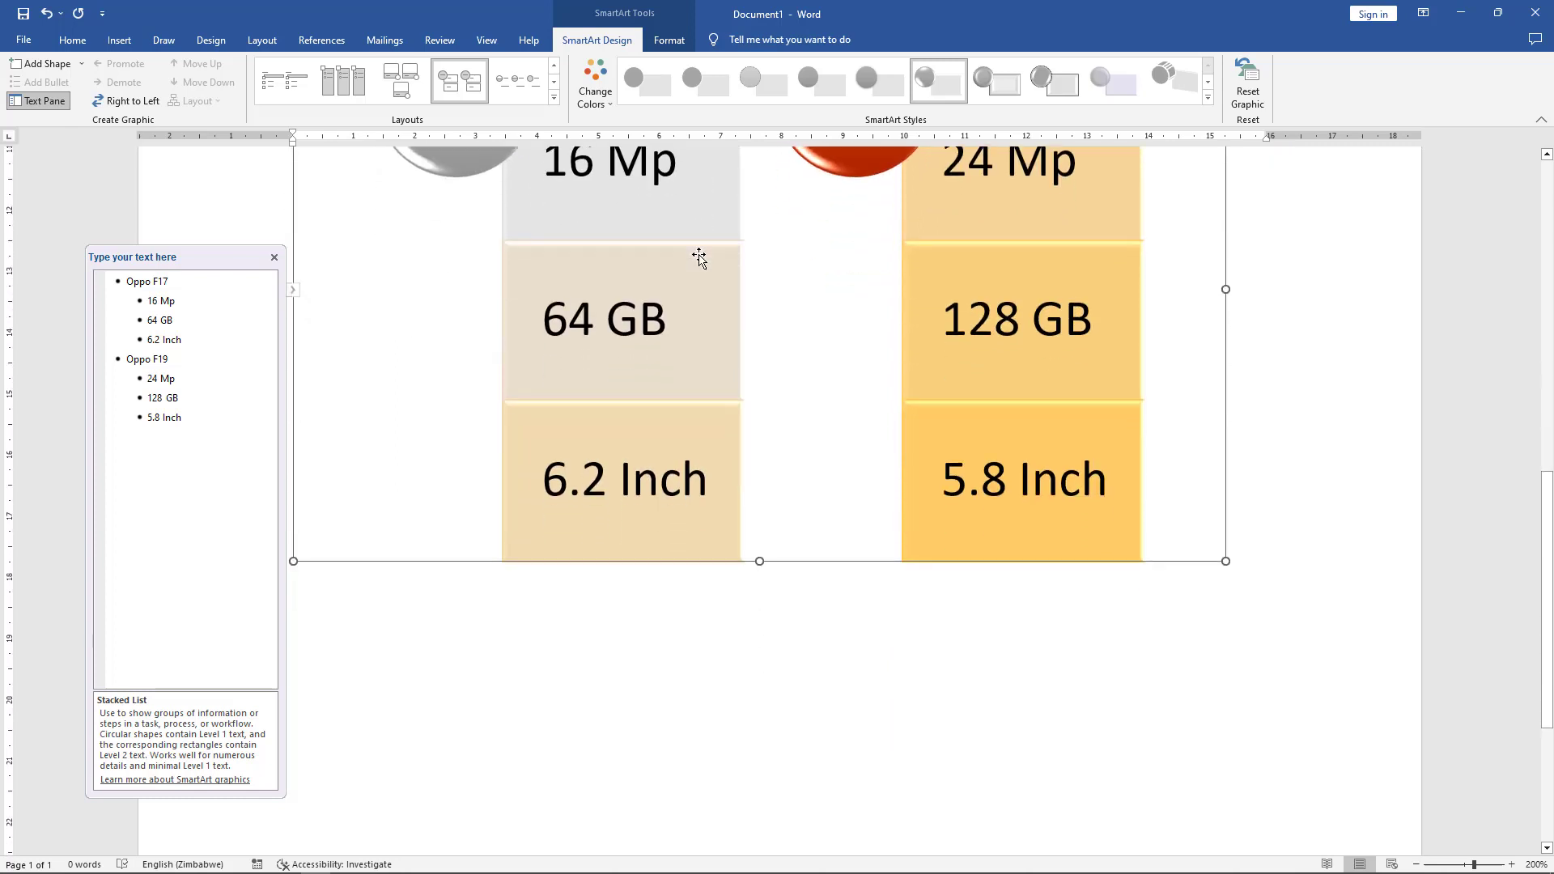
click(348, 662)
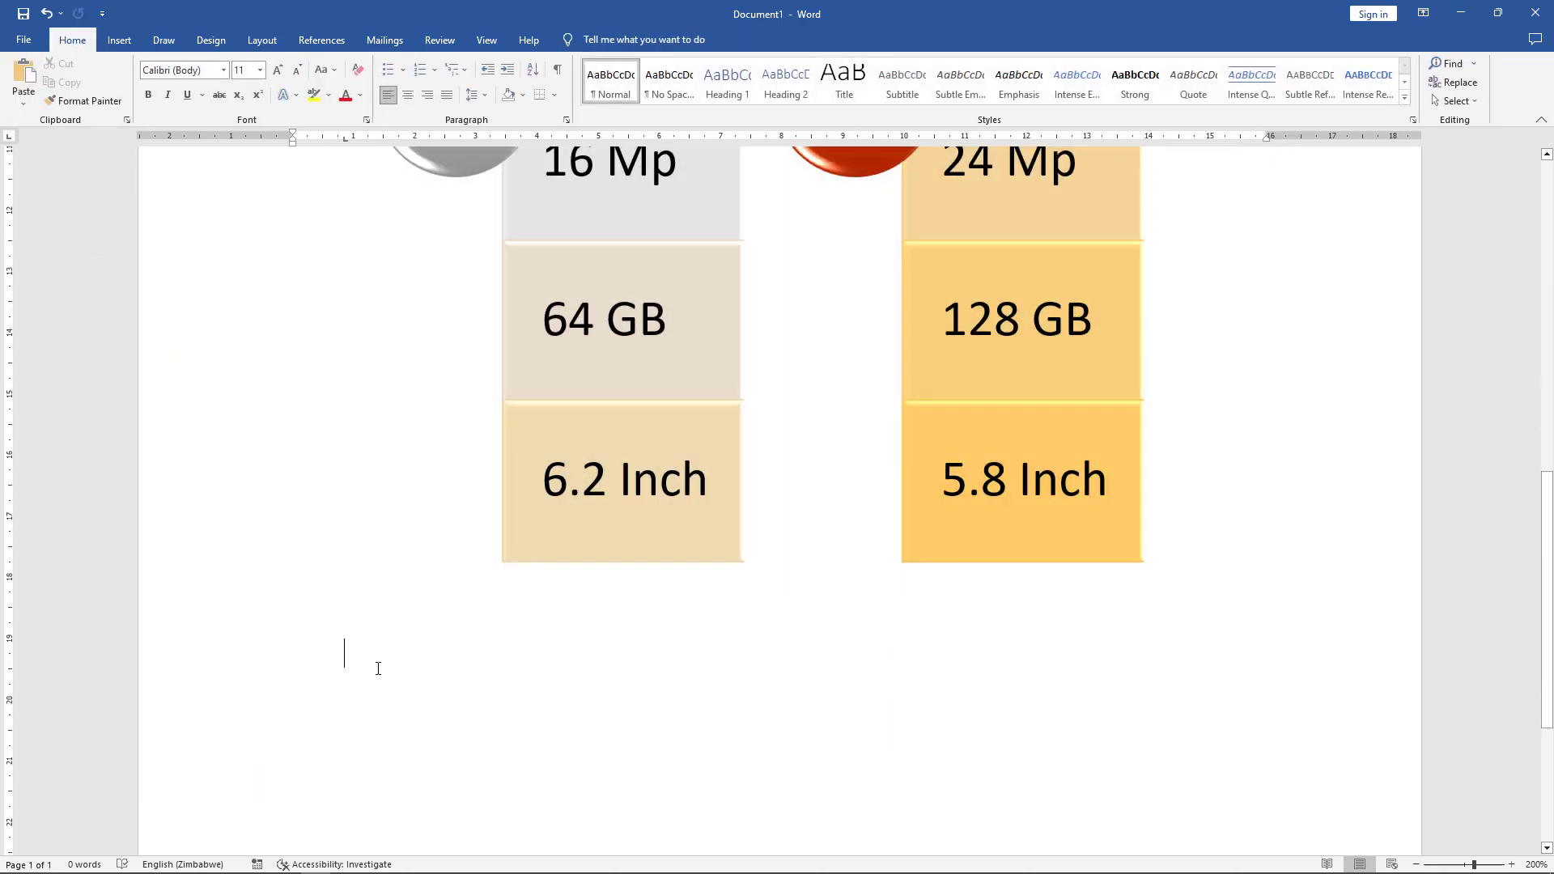
key(ctrl+Return)
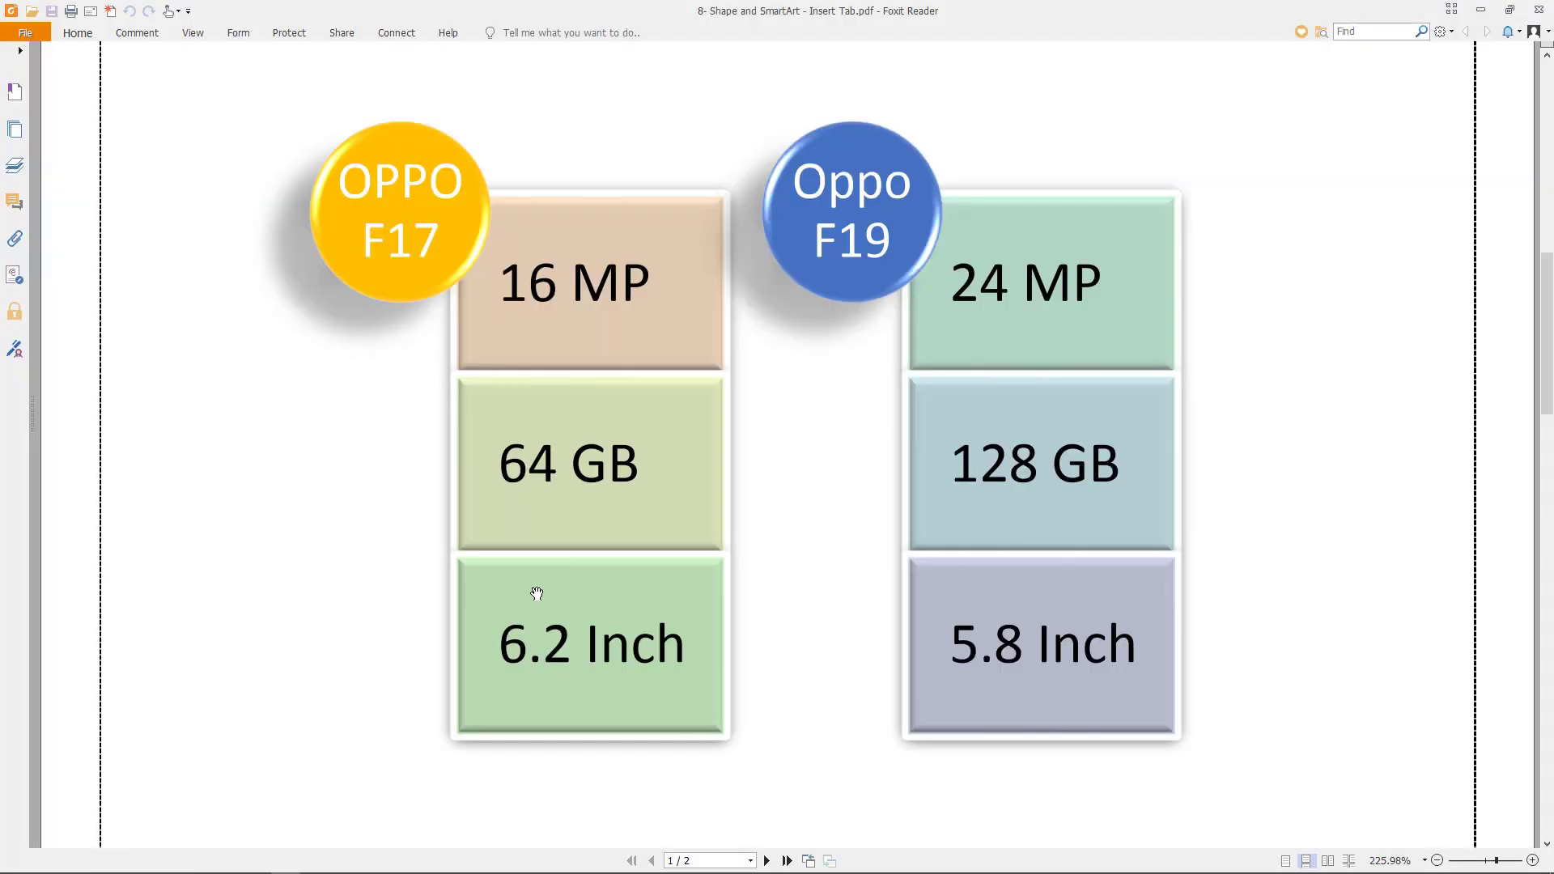
Scroll the reference PDF to page 2 showing the Software/Hardware and Delhi/UP diagrams
scroll(655, 510, down, 3)
scroll(655, 510, down, 4)
scroll(662, 510, down, 3)
scroll(809, 438, down, 2)
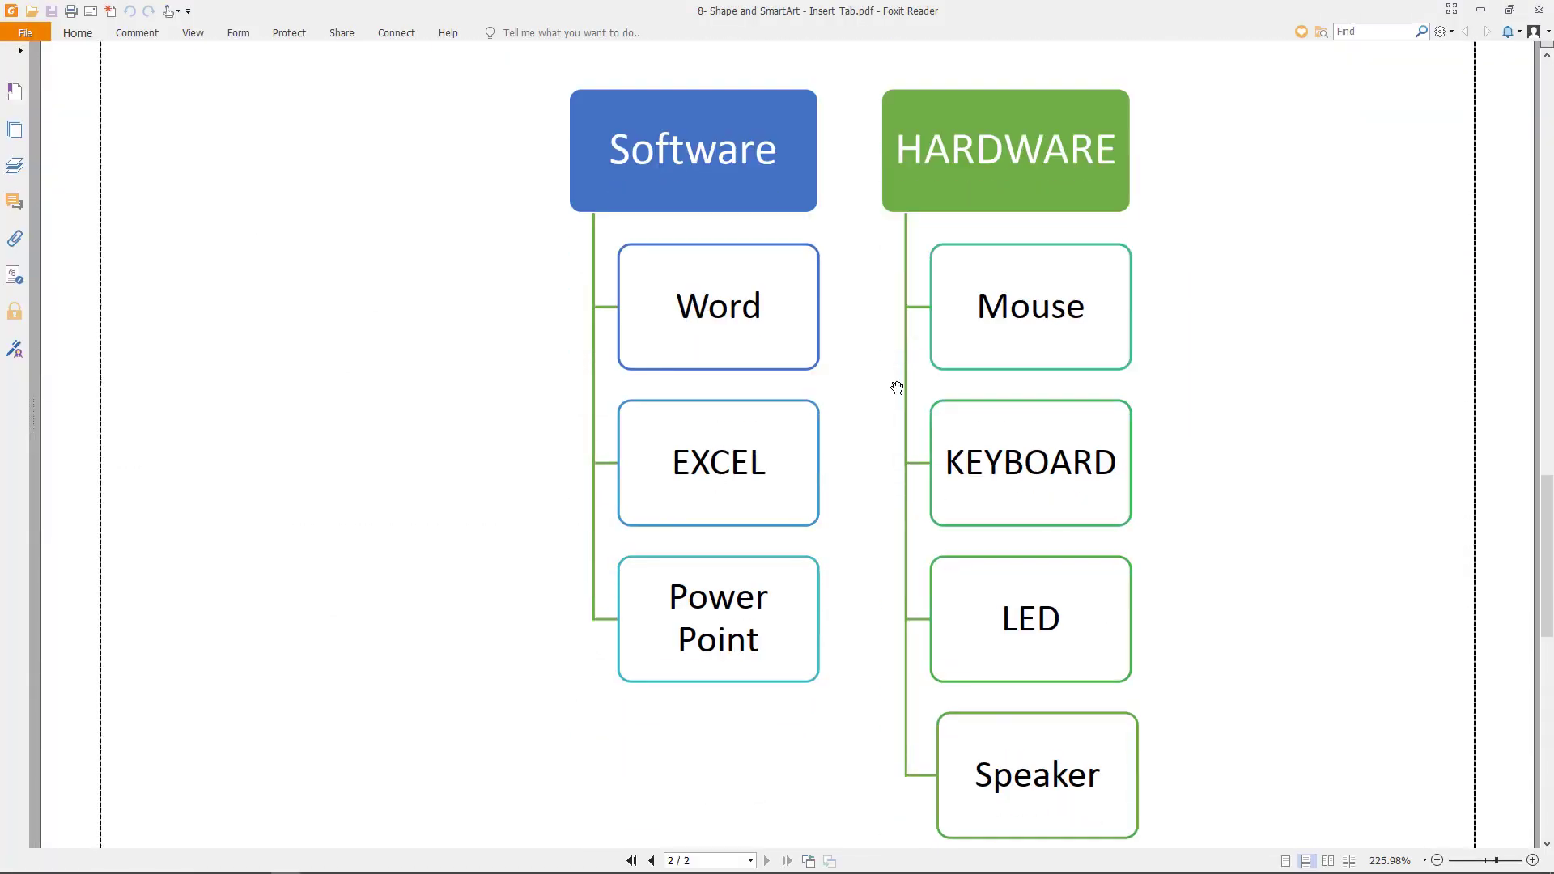
scroll(942, 373, down, 1)
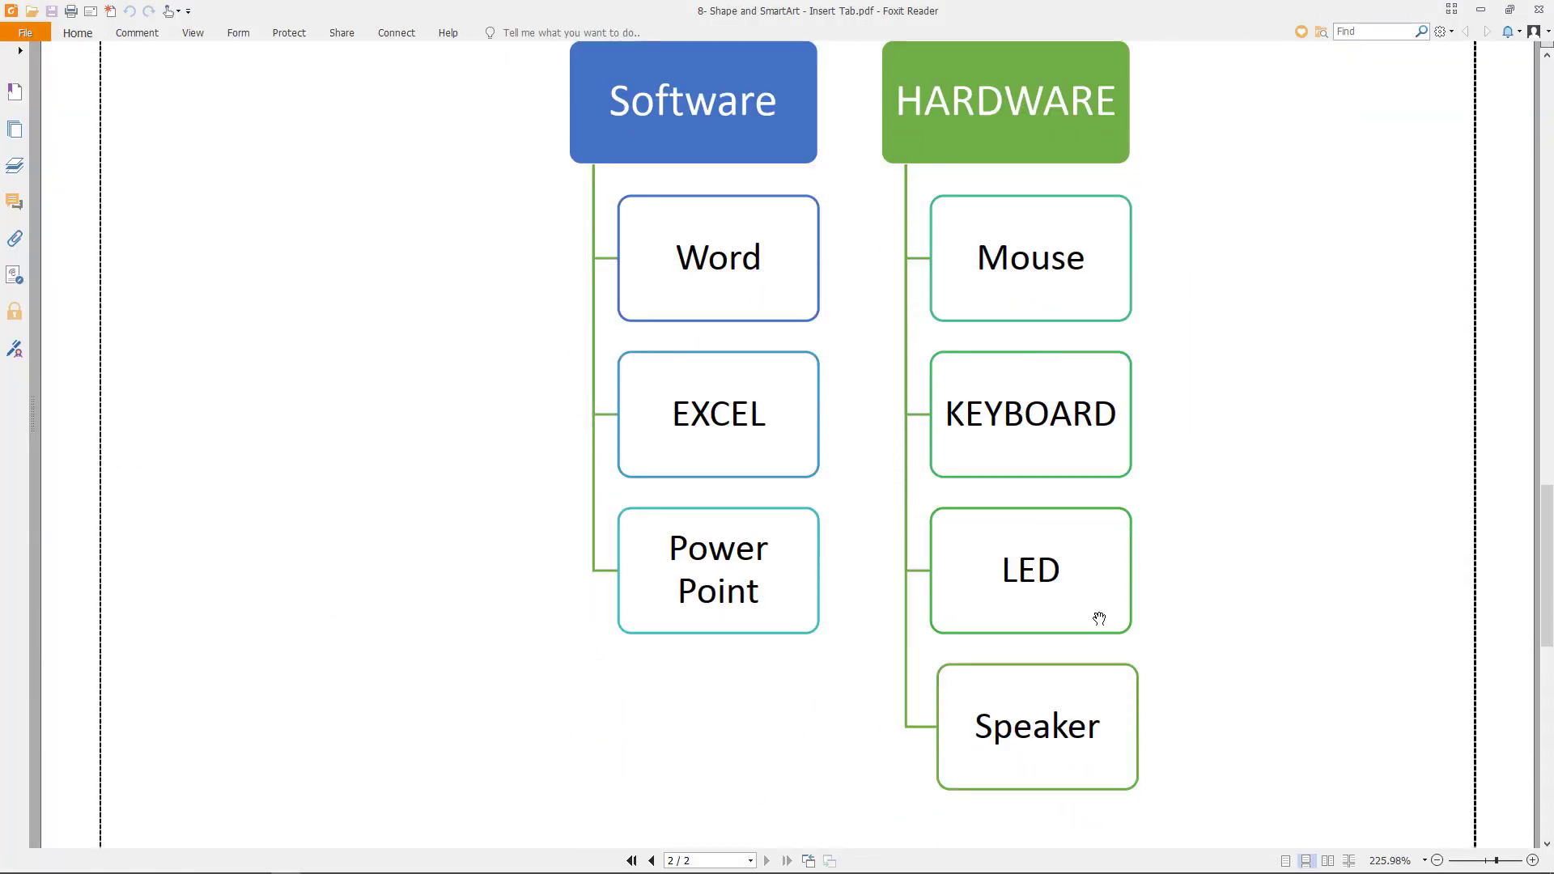
scroll(1058, 684, down, 1)
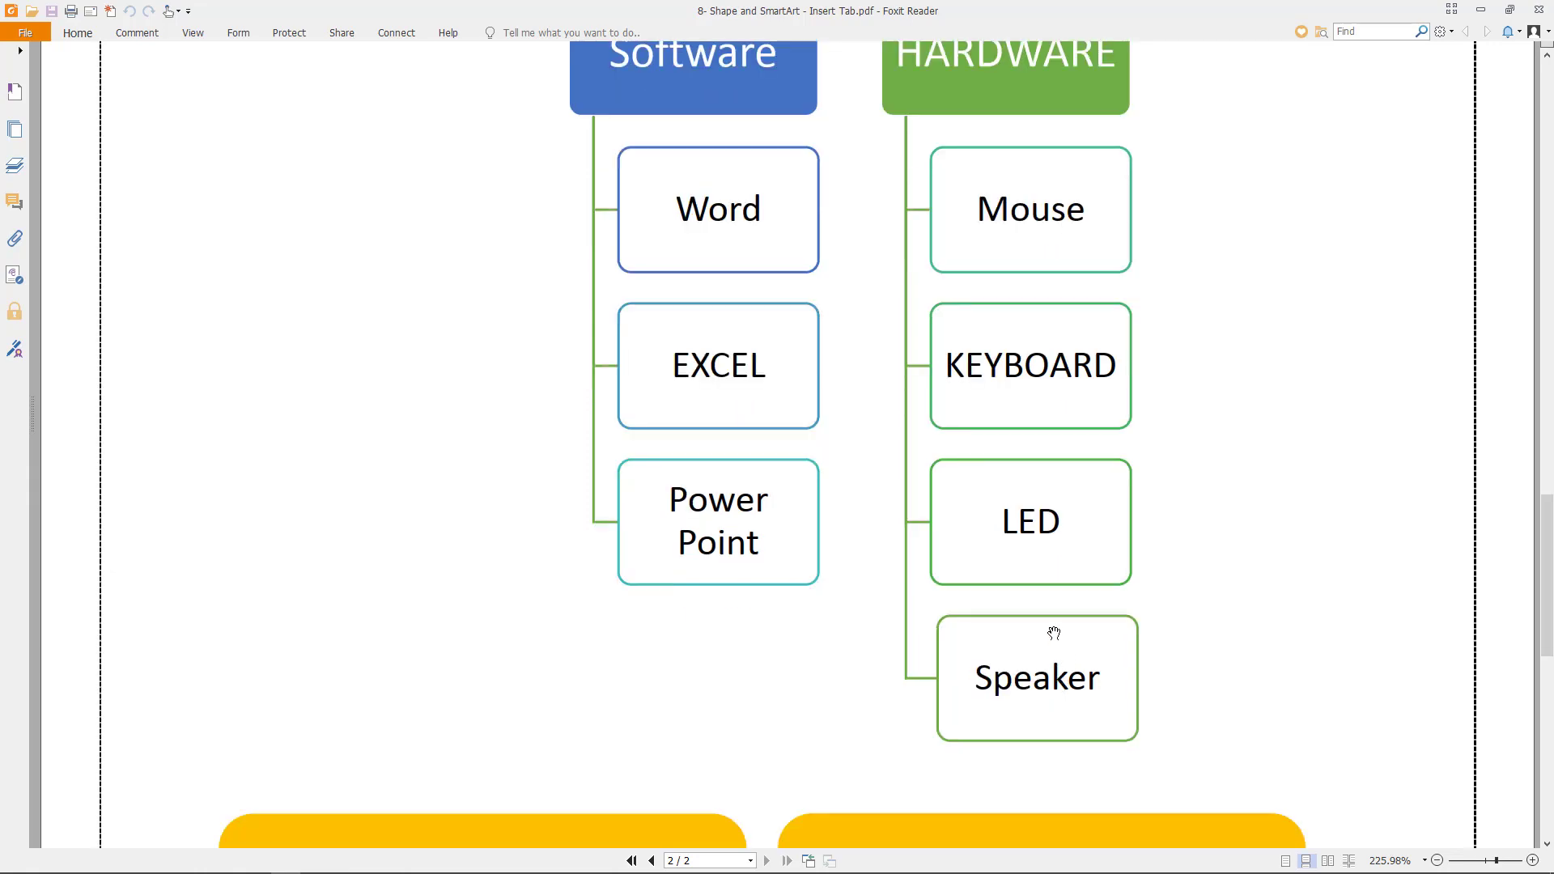
scroll(1057, 623, down, 4)
scroll(1044, 599, down, 1)
scroll(861, 369, up, 3)
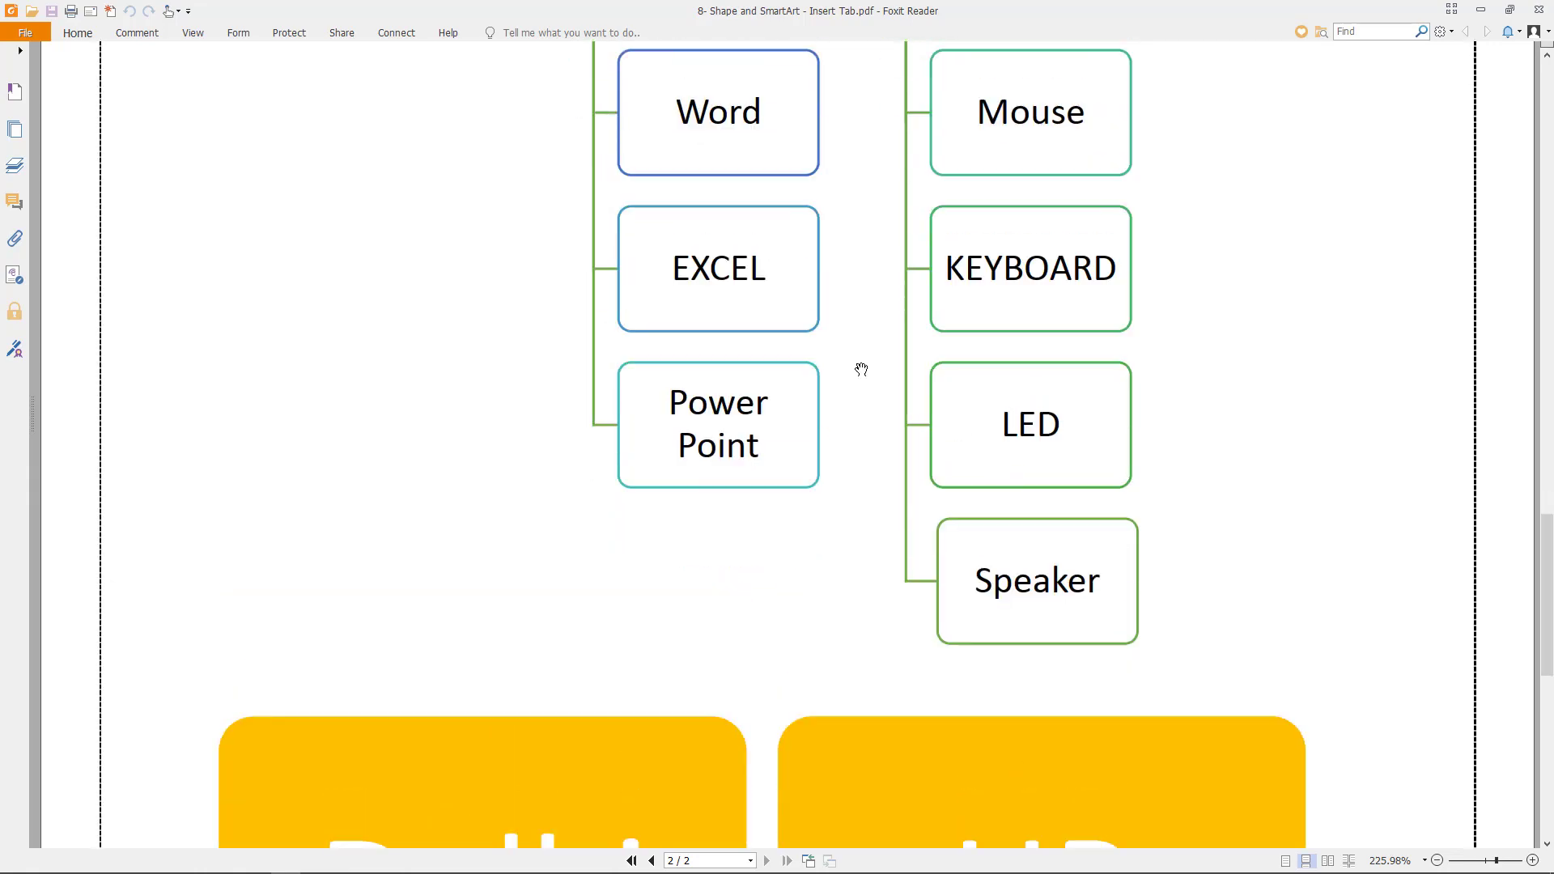
scroll(903, 302, up, 4)
scroll(771, 326, down, 5)
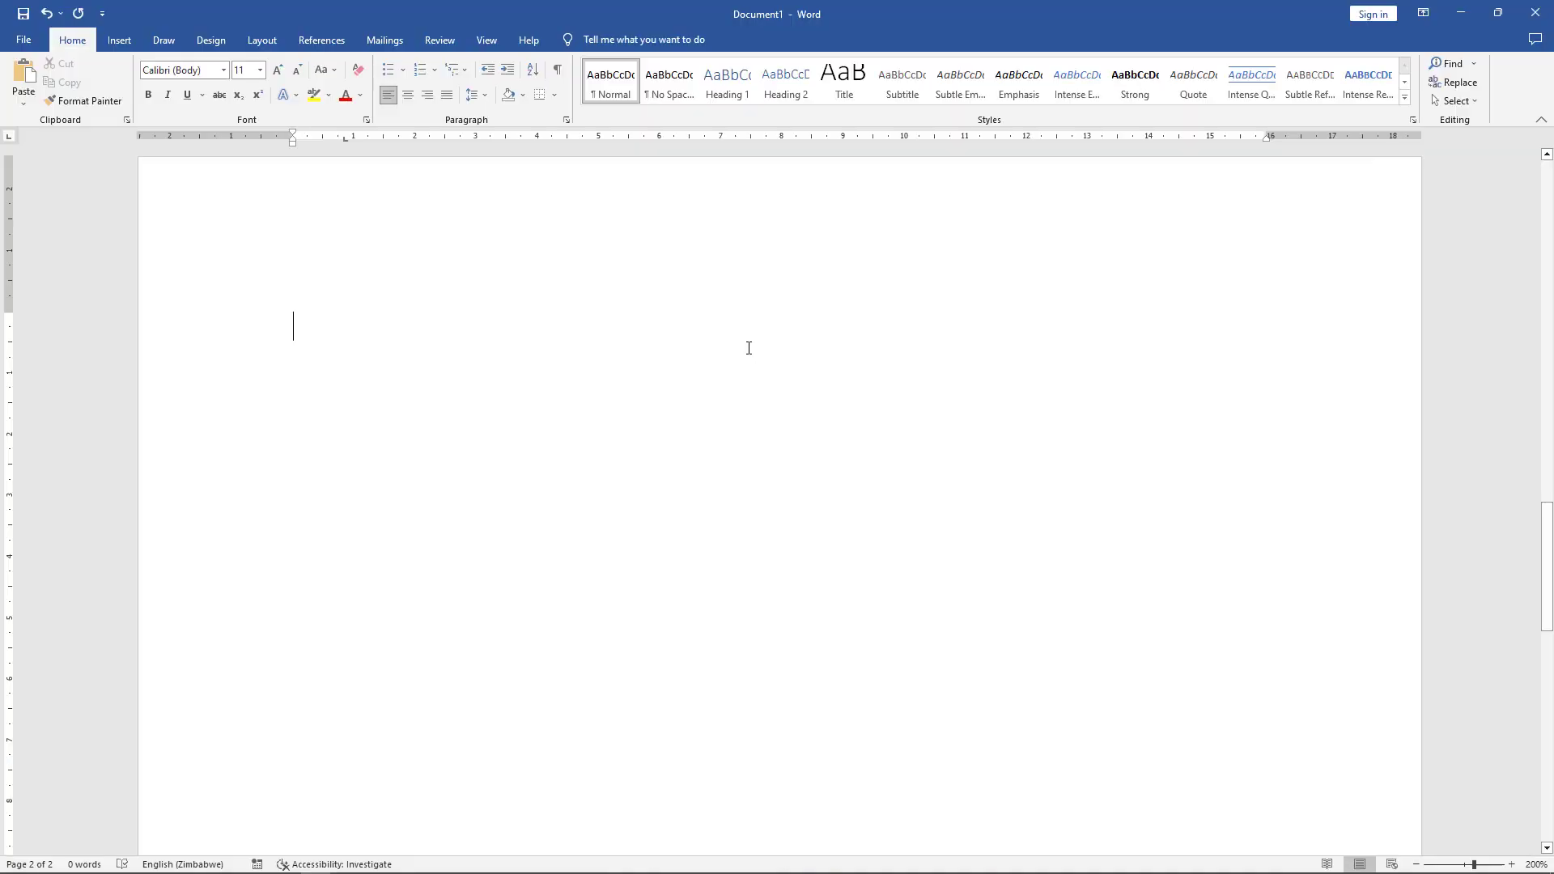
Select the 5.8 Inch box and add a new empty bullet box beneath it
scroll(747, 350, up, 5)
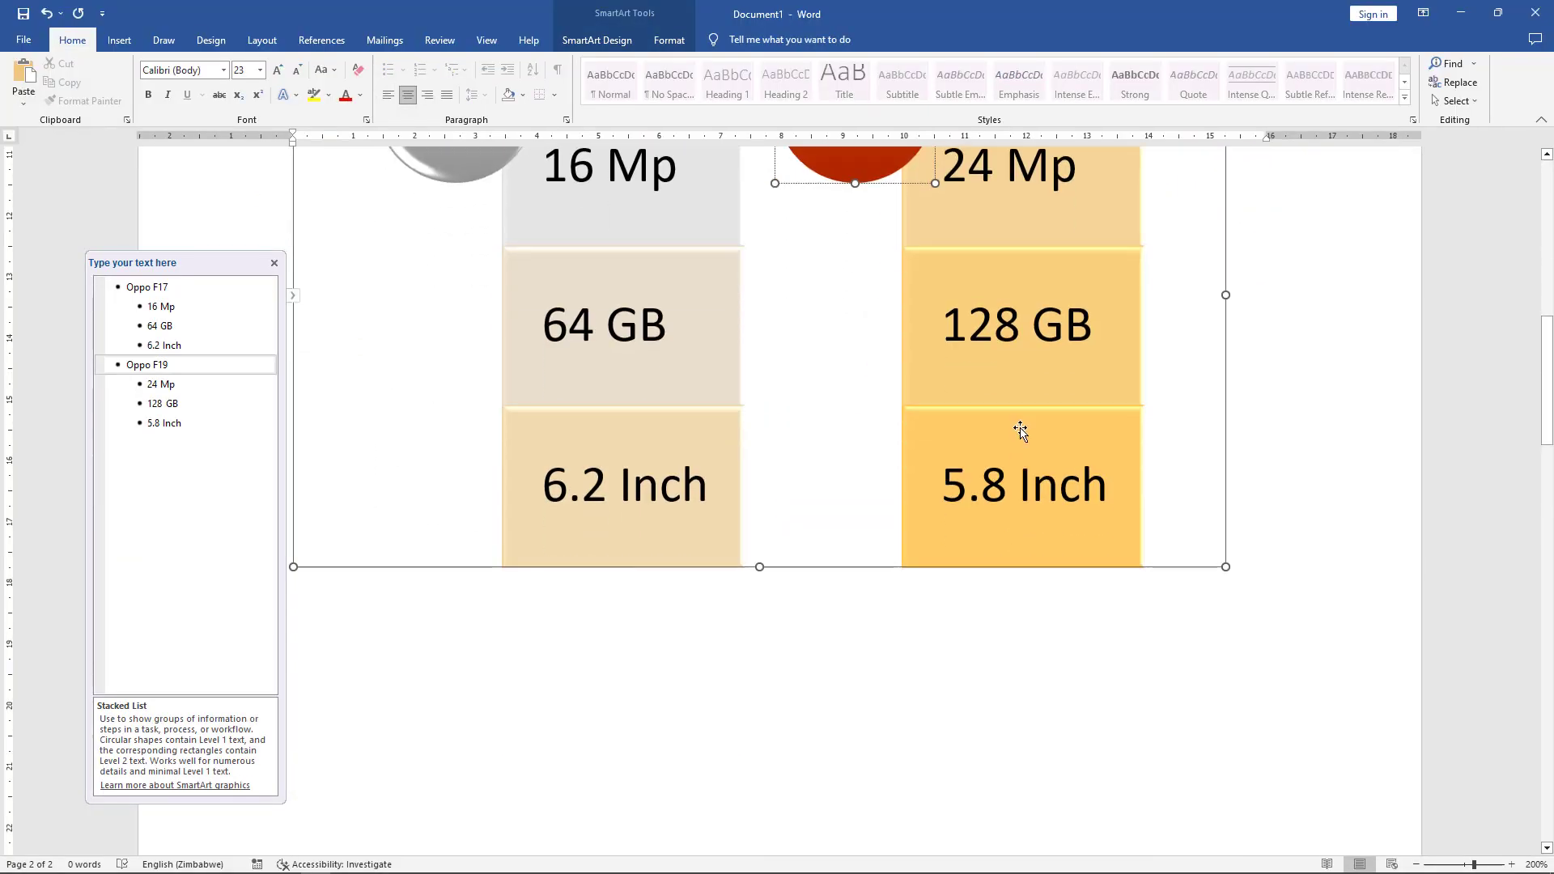
click(1019, 431)
click(668, 40)
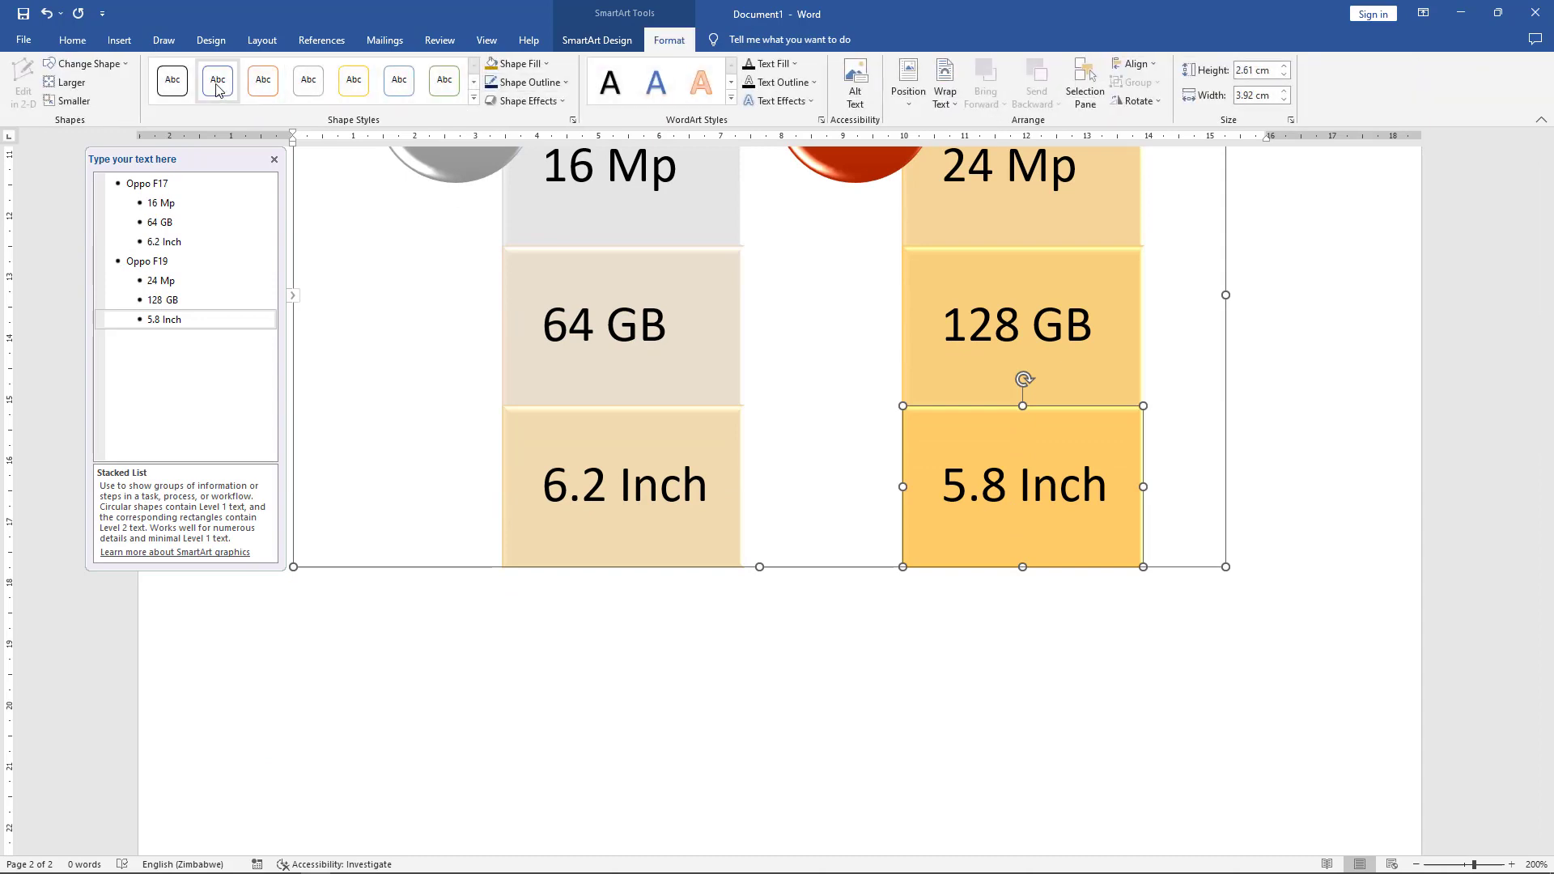
click(597, 39)
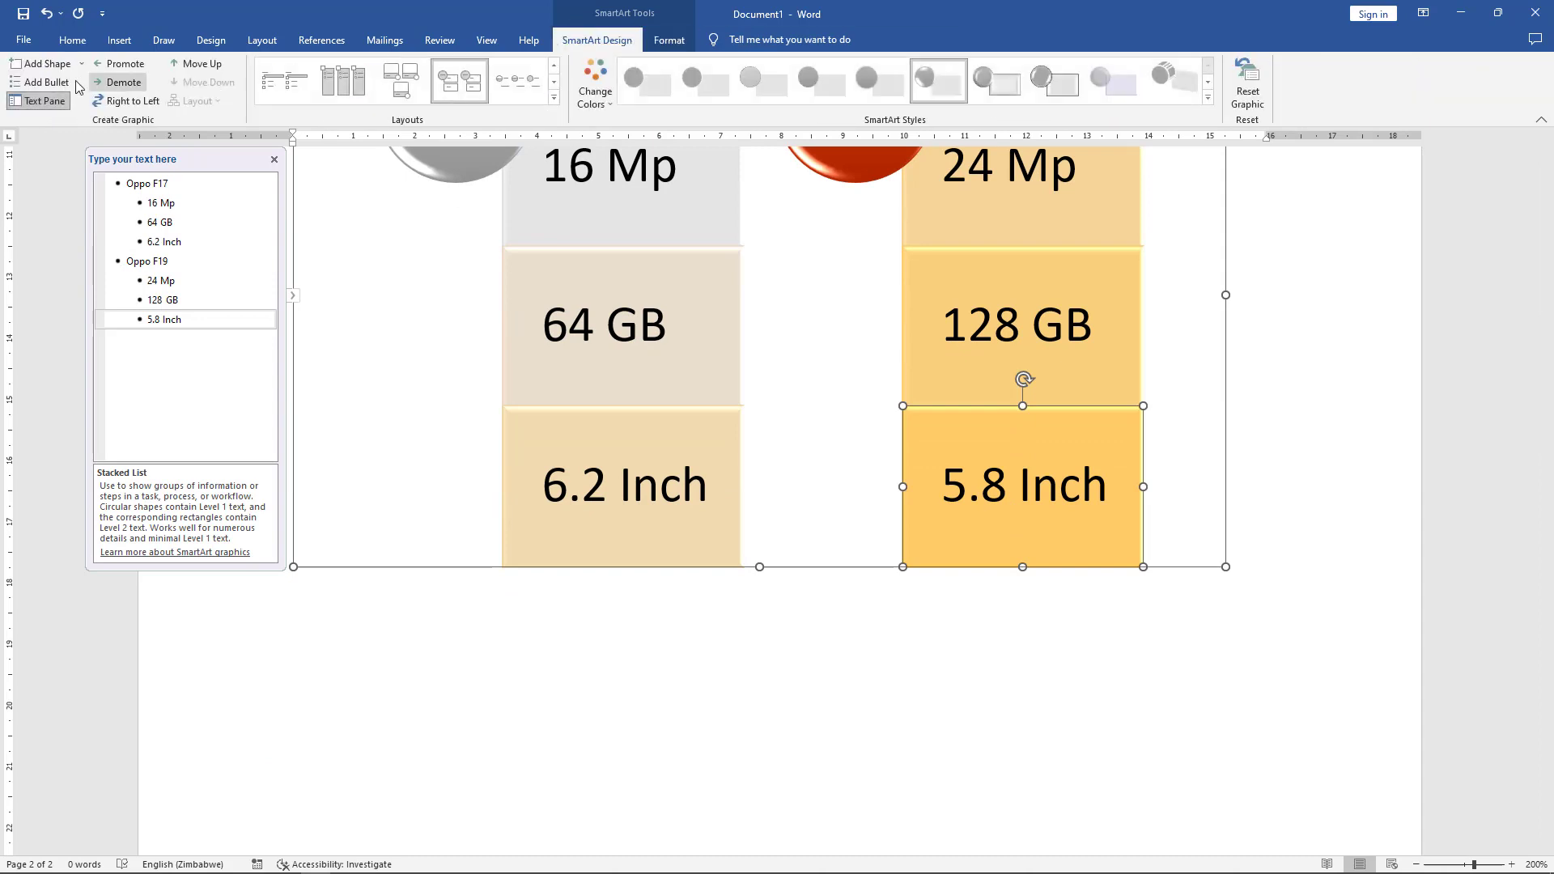
click(42, 81)
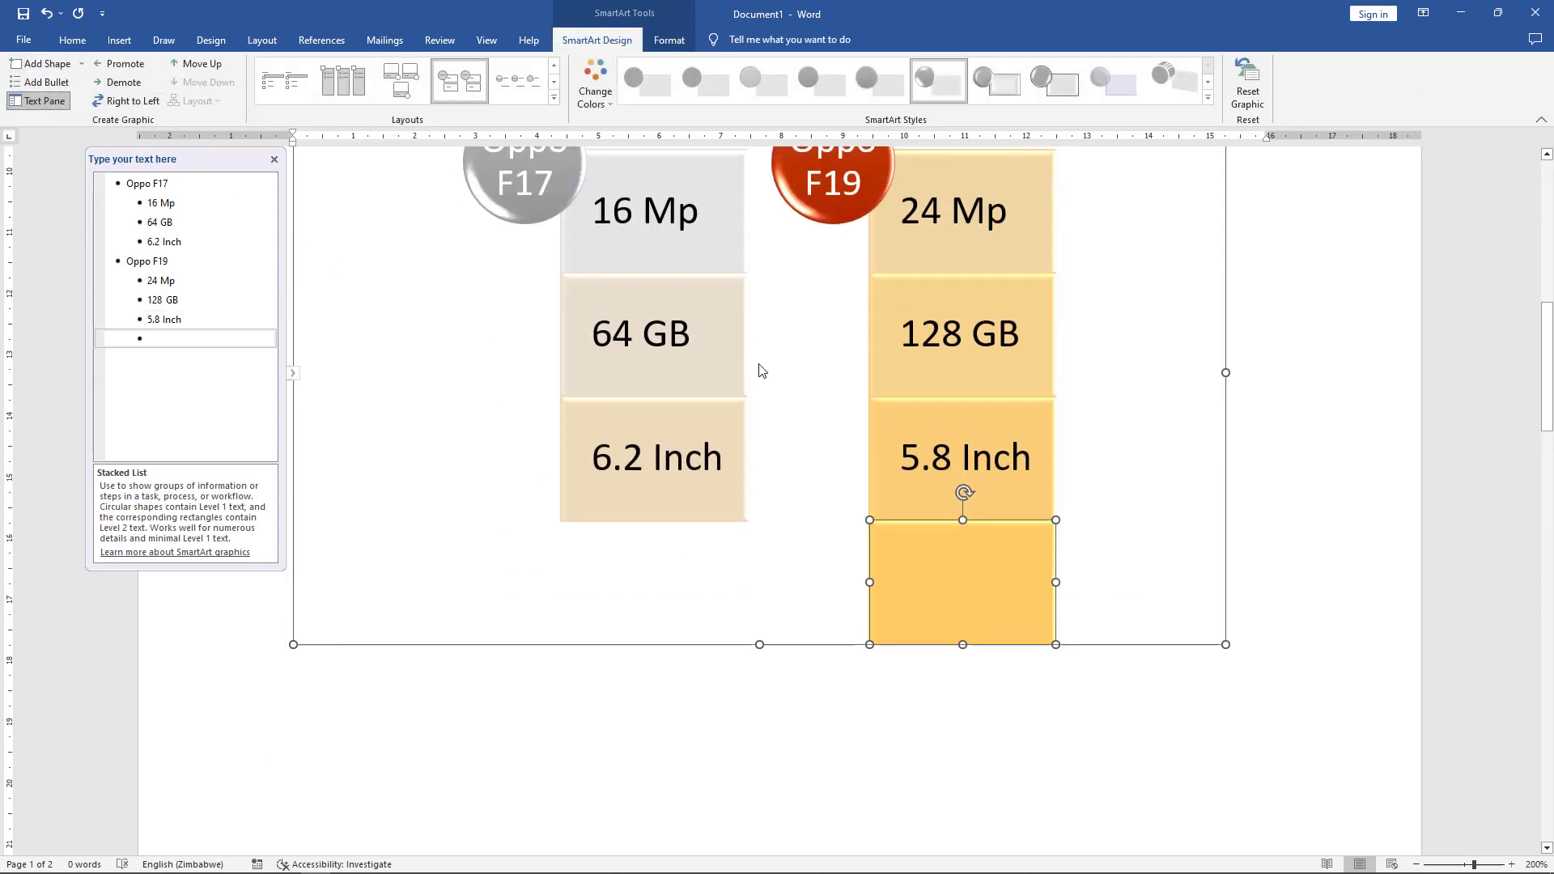
scroll(761, 370, up, 2)
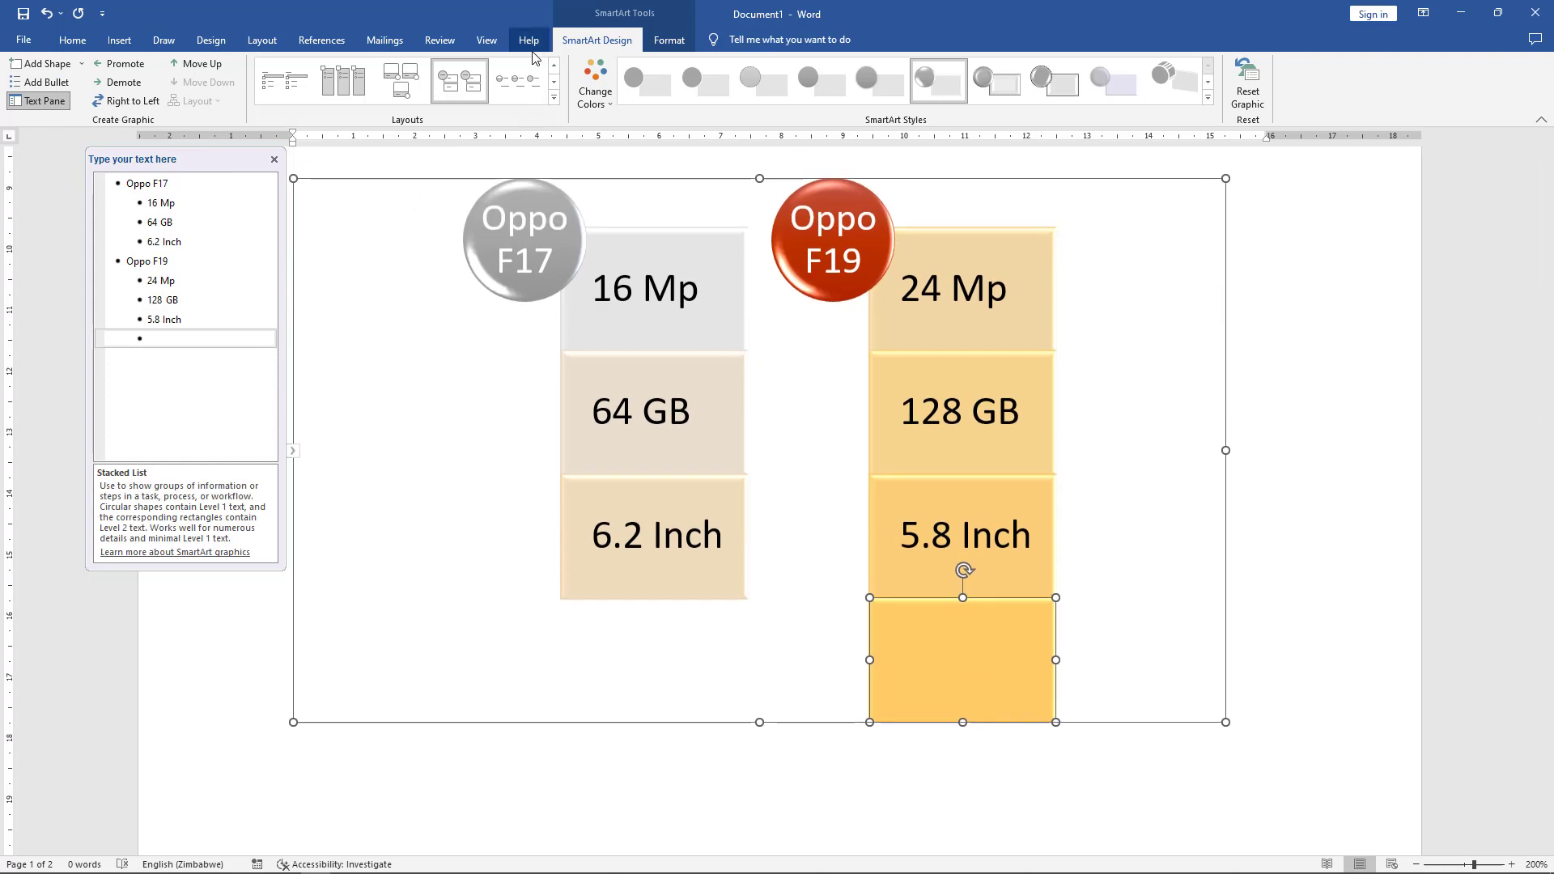
Change the layout to Table Hierarchy and apply a grey-and-blue colour scheme
click(554, 97)
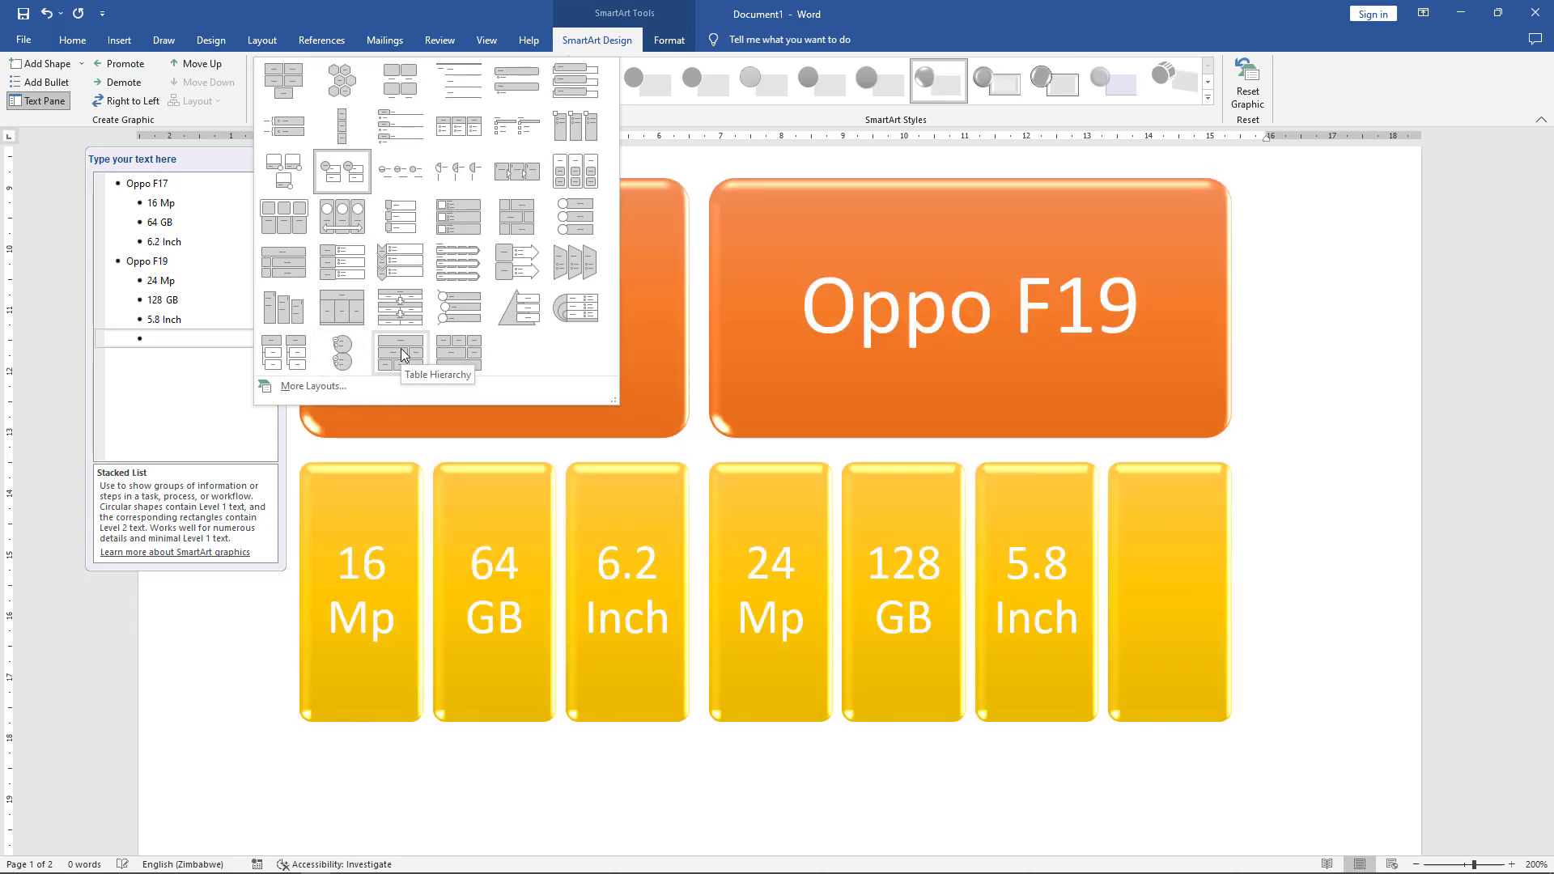
click(401, 348)
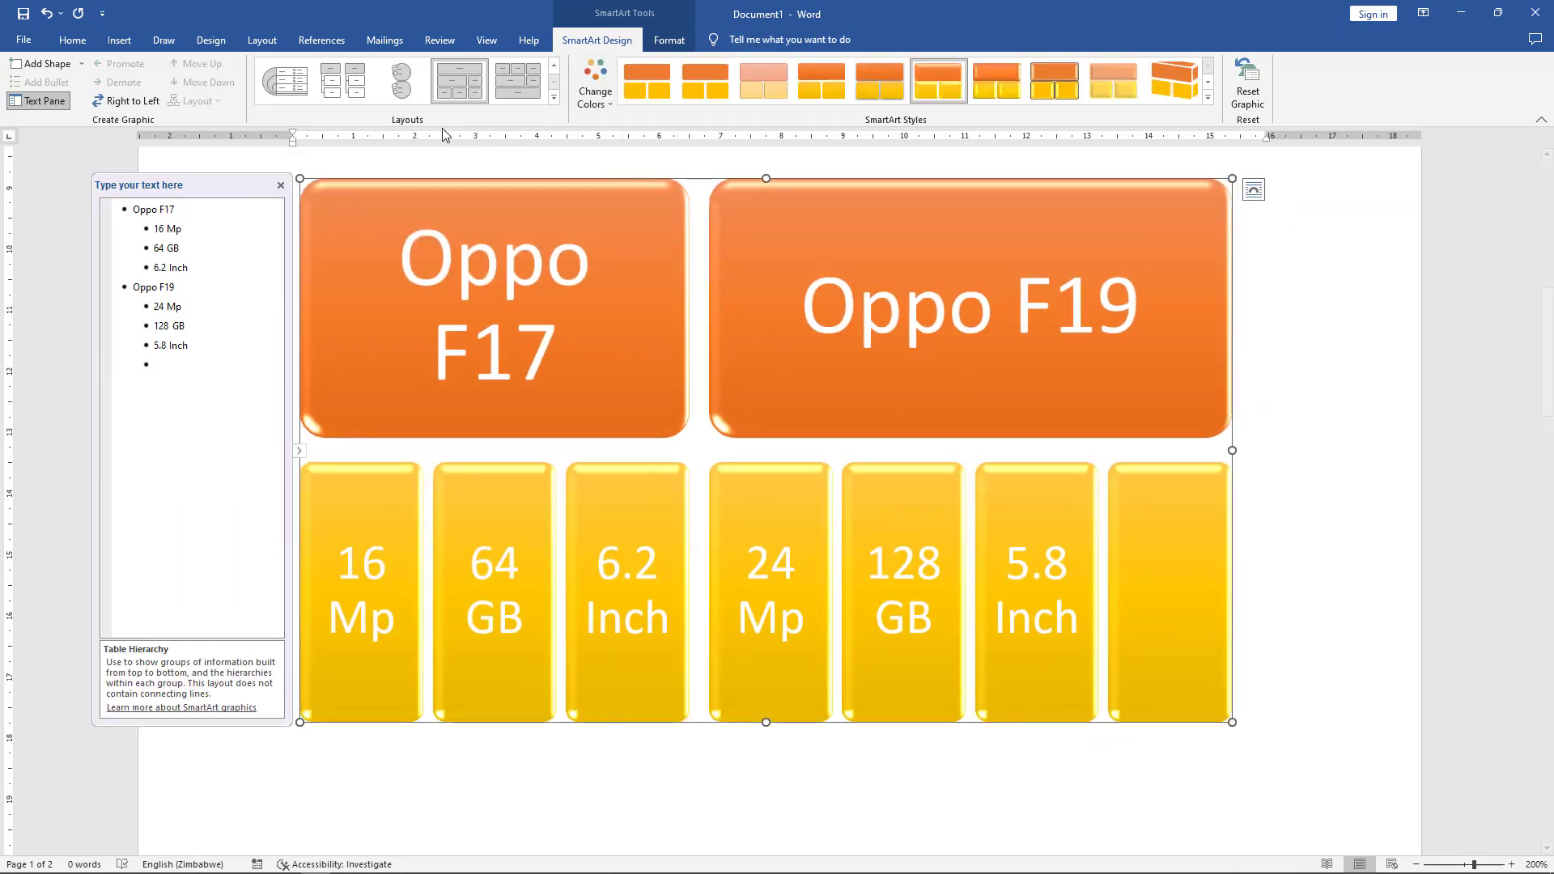
click(595, 85)
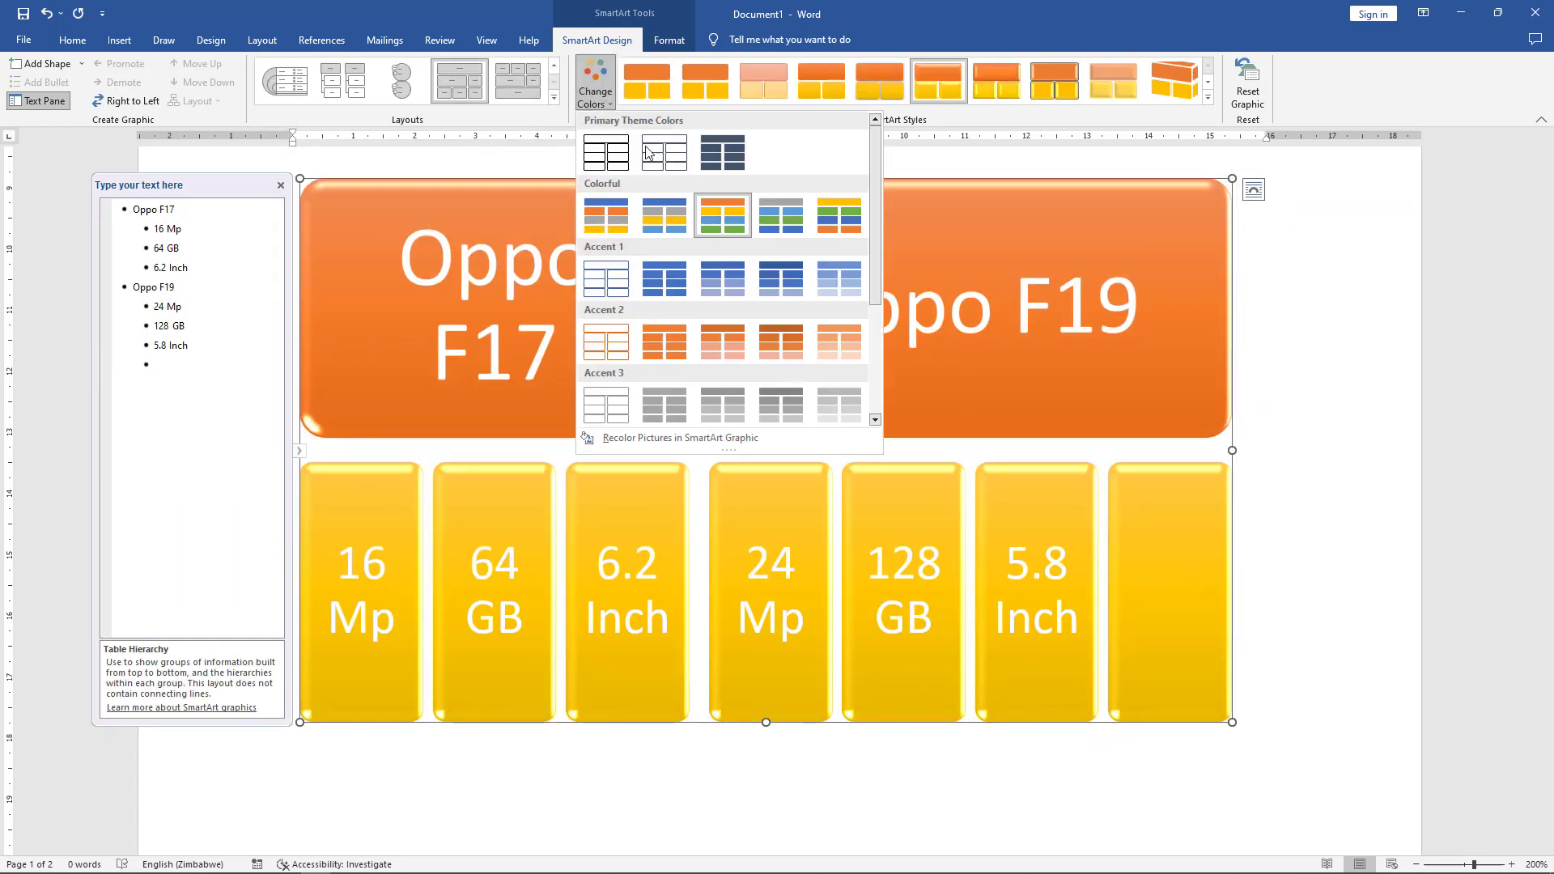
click(781, 227)
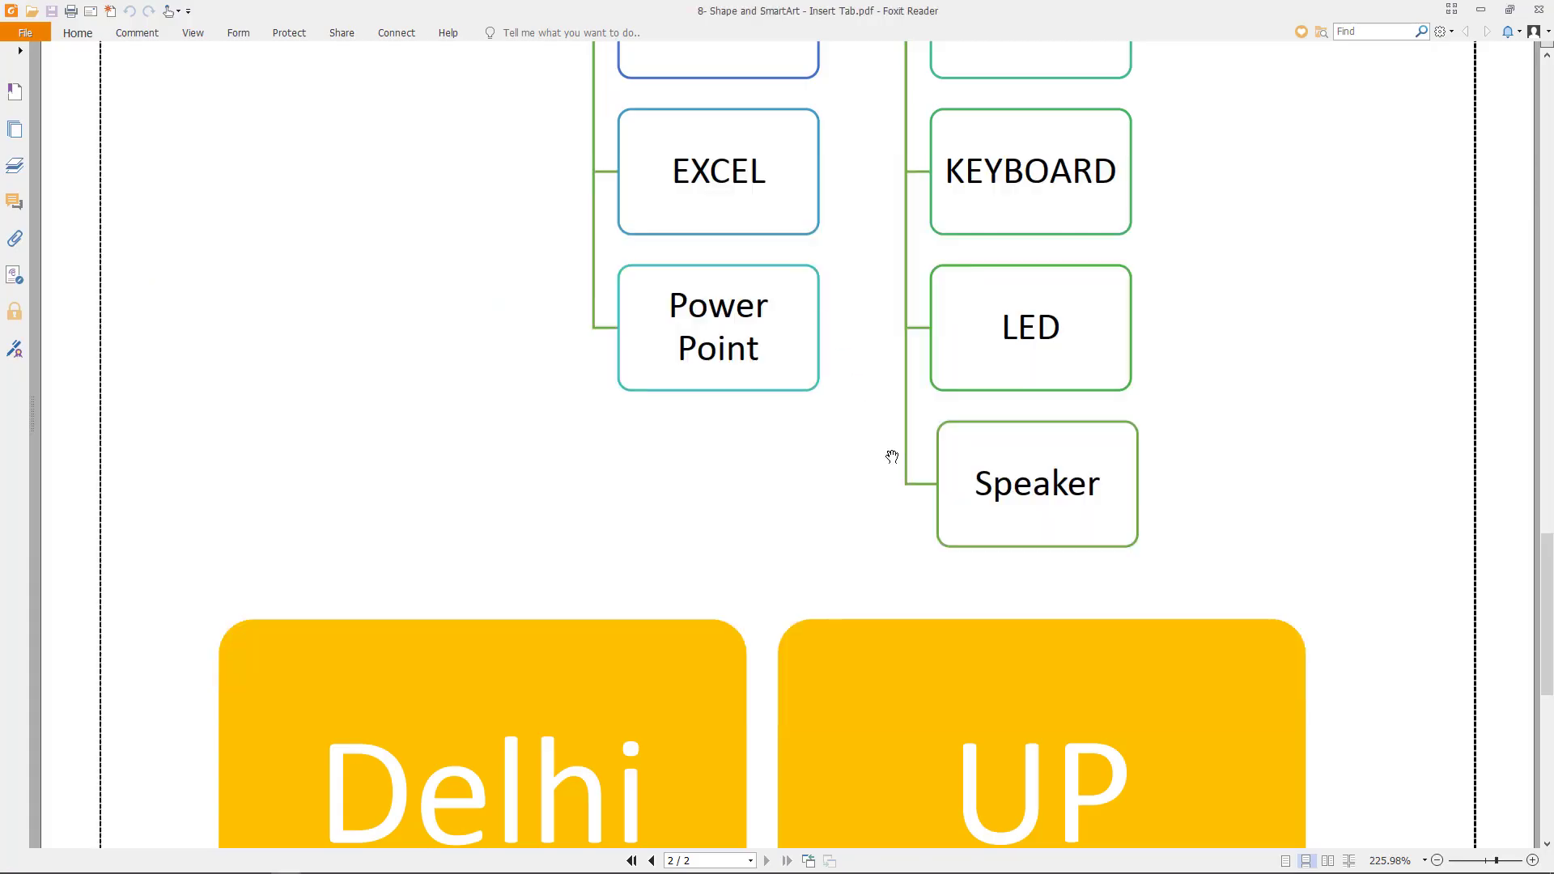
scroll(895, 458, down, 3)
scroll(895, 467, down, 5)
key(alt+Tab)
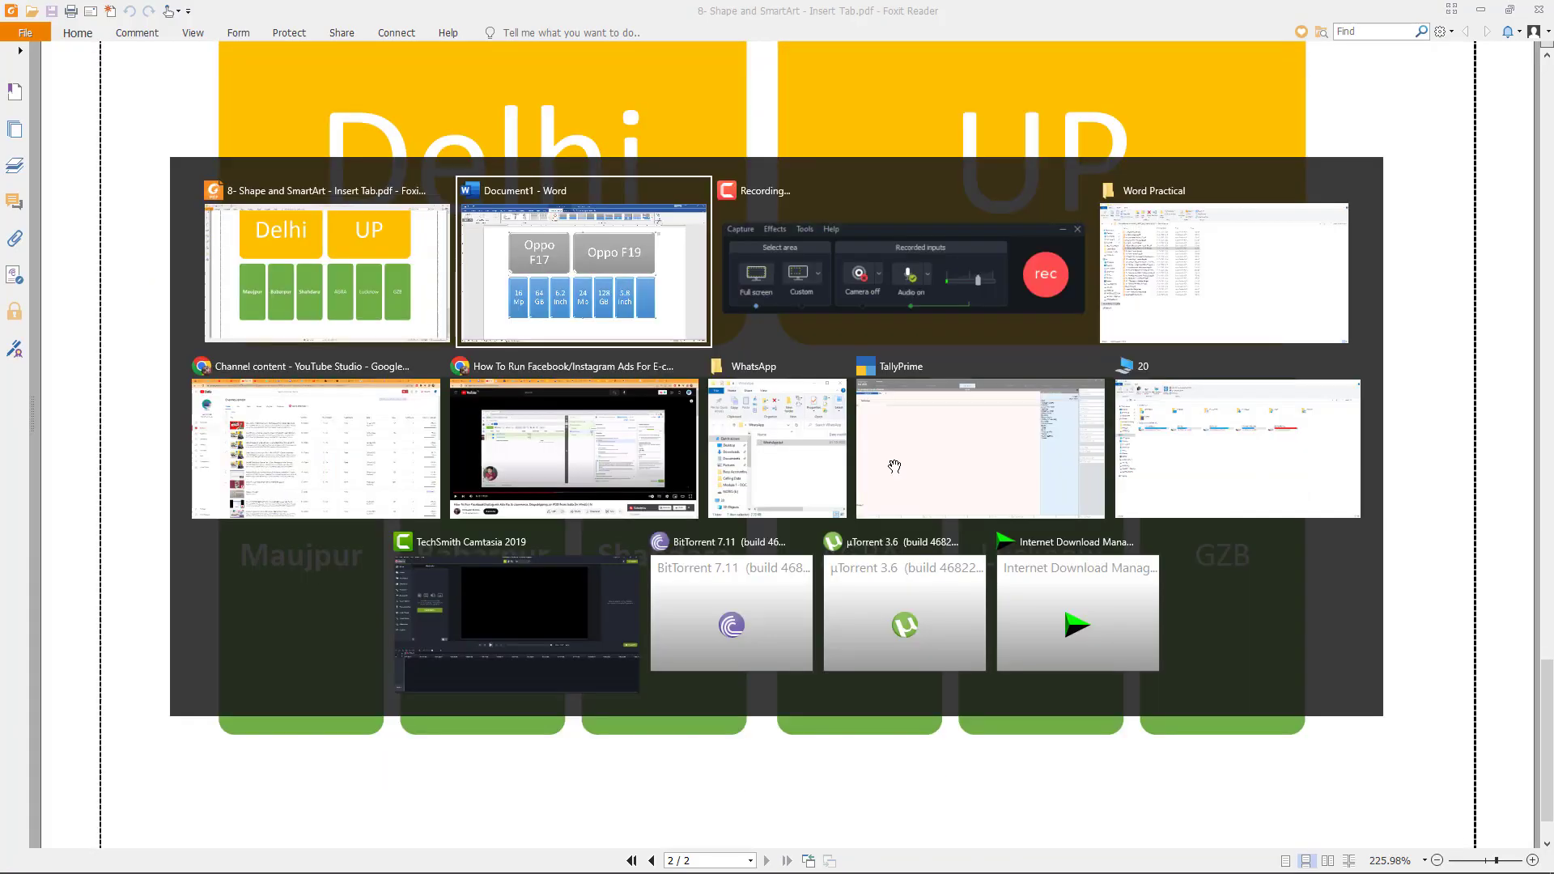
click(121, 42)
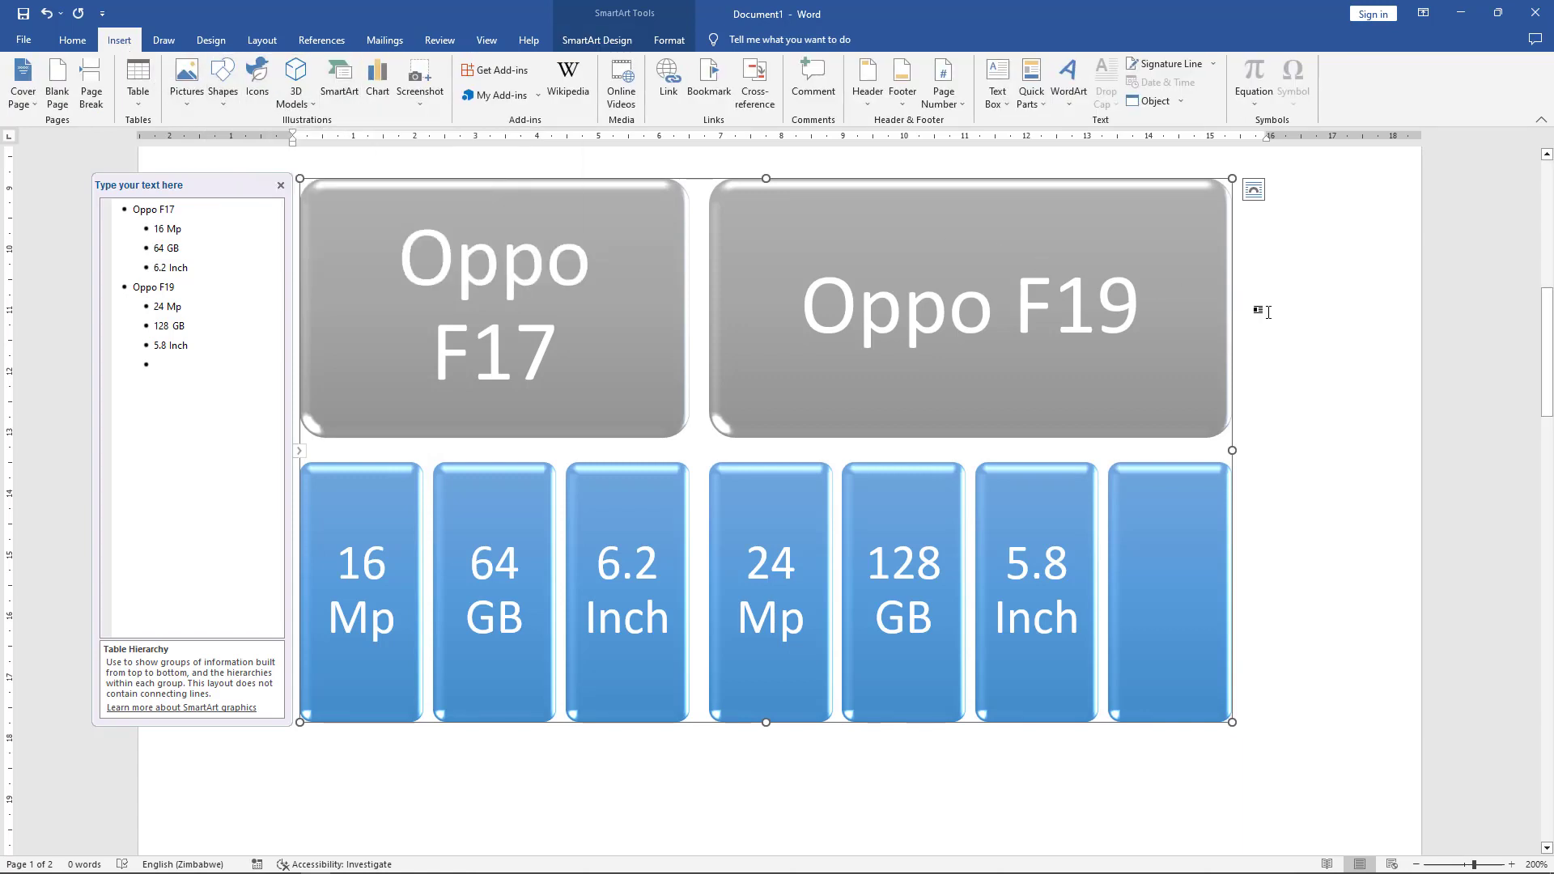
Deselect the graphic and scroll up to the eight formatted shapes on page 1
click(1483, 380)
mouse_move(1538, 384)
mouse_down()
mouse_move(1536, 263)
mouse_move(1540, 429)
mouse_move(1538, 331)
mouse_up()
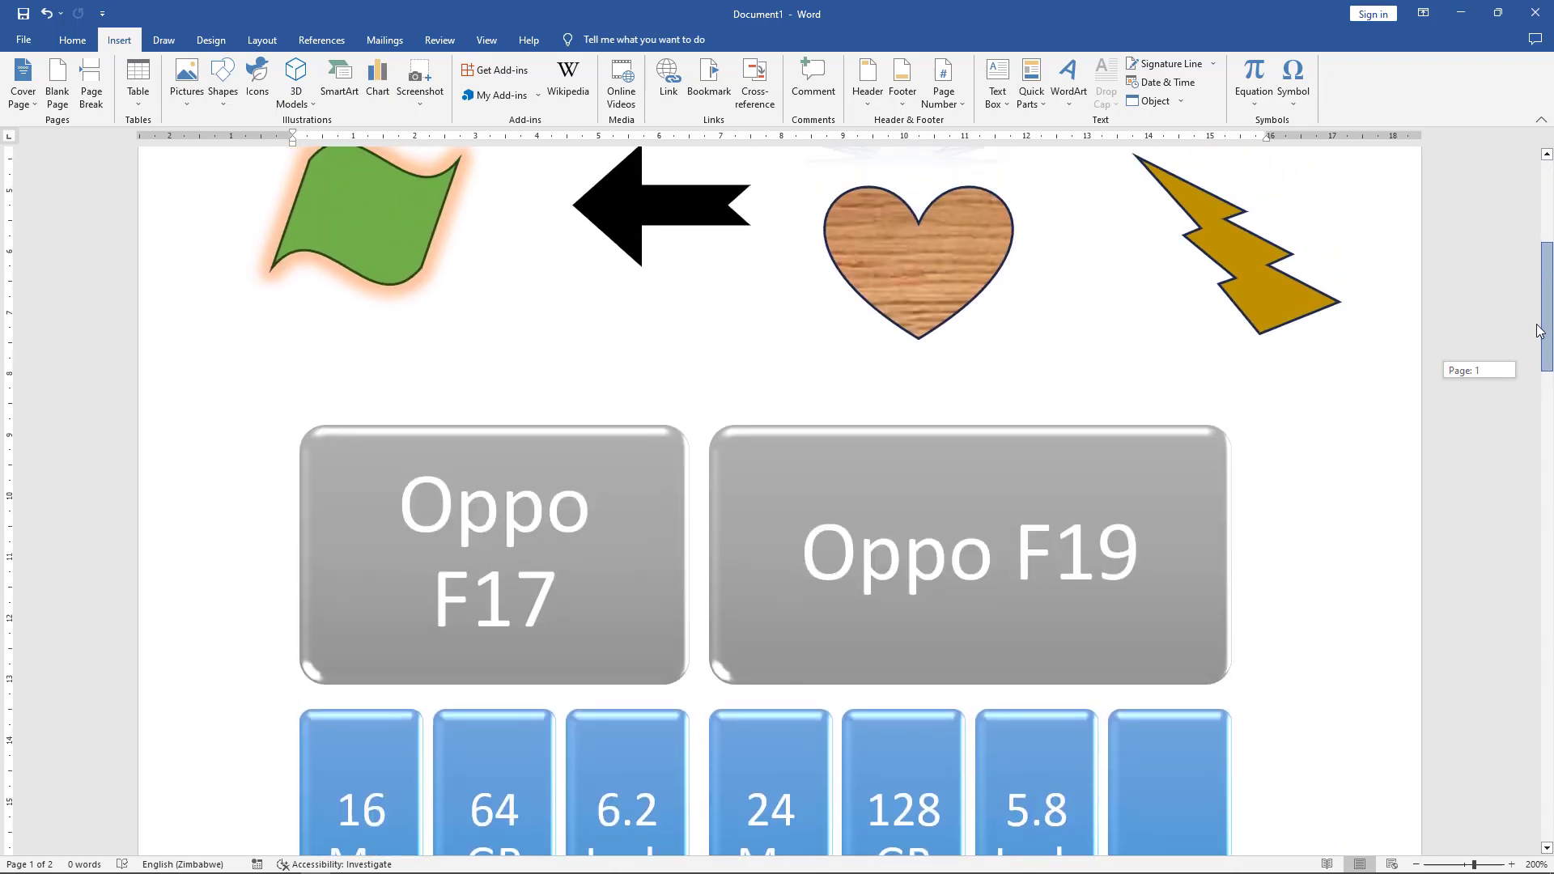